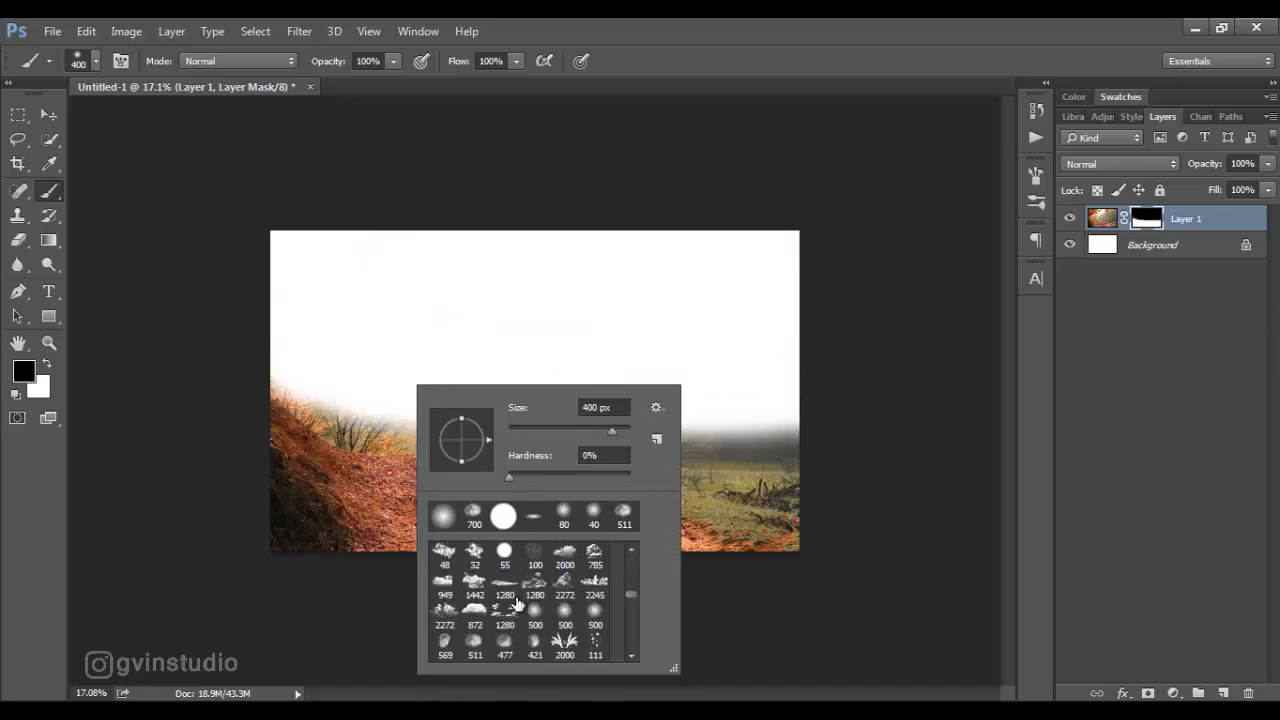
# Choose the 548 px textured brush tip and reduce its size to 100 px for masking the ground's edge
pyautogui.click(508, 626)
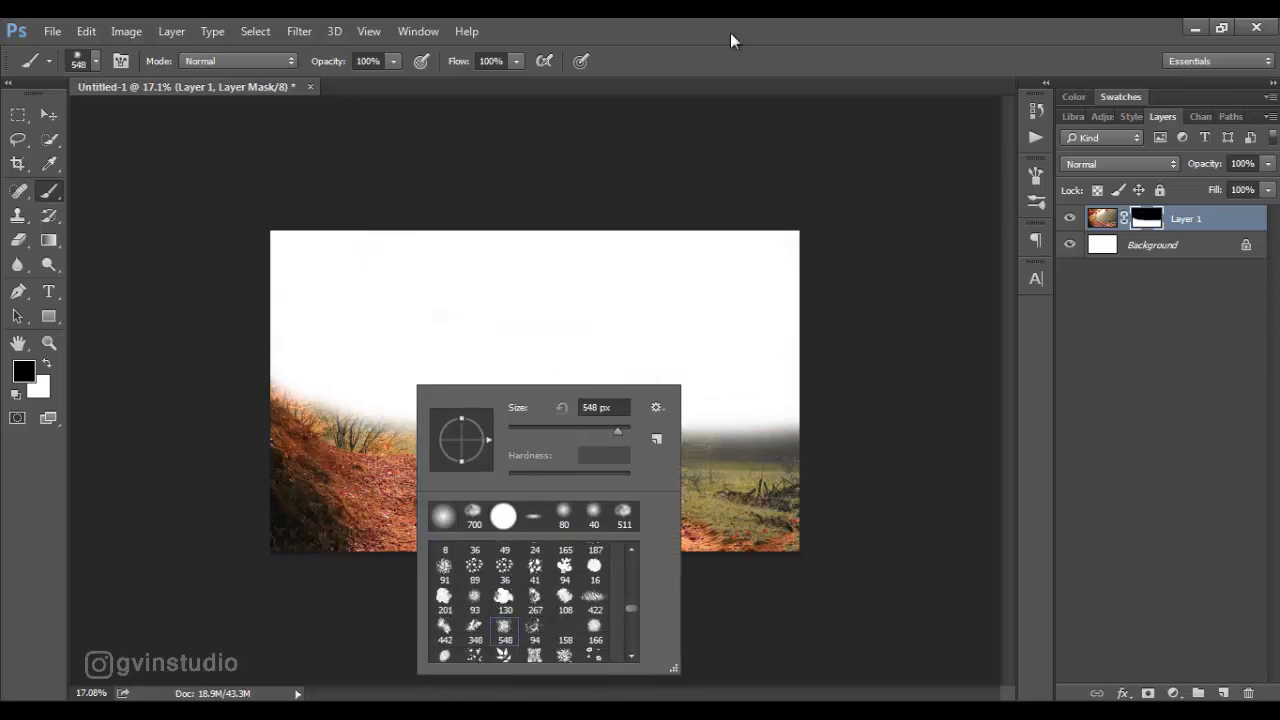
pyautogui.click(730, 34)
pyautogui.scroll(7, 442, 461)
pyautogui.moveTo(434, 459); pyautogui.dragTo(646, 409)
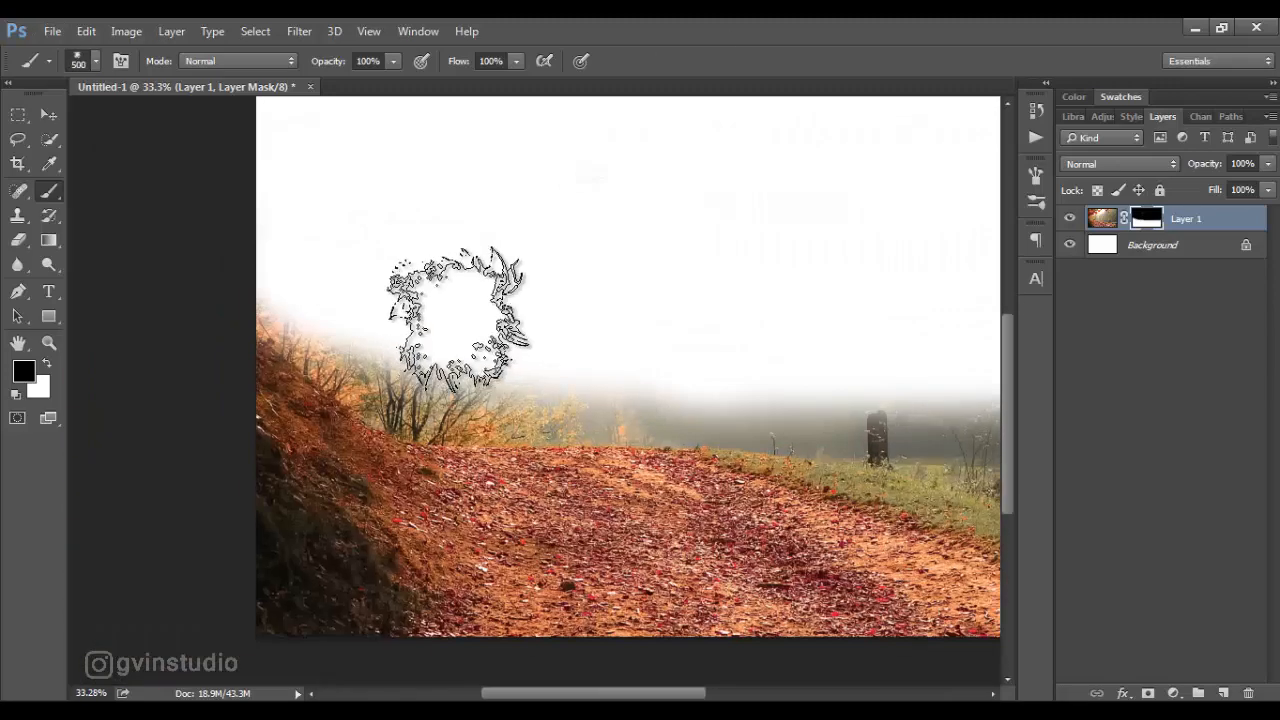
pyautogui.press('[')
pyautogui.press('[')
pyautogui.press('[')
pyautogui.press('[')
pyautogui.press('[')
pyautogui.press('[')
pyautogui.press('[')
pyautogui.press('[')
pyautogui.press('[')
# Paint black on Layer 1's mask along the horizon to hide the remaining trees, haze and post above the ground
pyautogui.moveTo(265, 303)
pyautogui.mouseDown()
pyautogui.moveTo(651, 380)
pyautogui.moveTo(251, 314)
pyautogui.moveTo(370, 399)
pyautogui.moveTo(357, 369)
pyautogui.mouseUp()
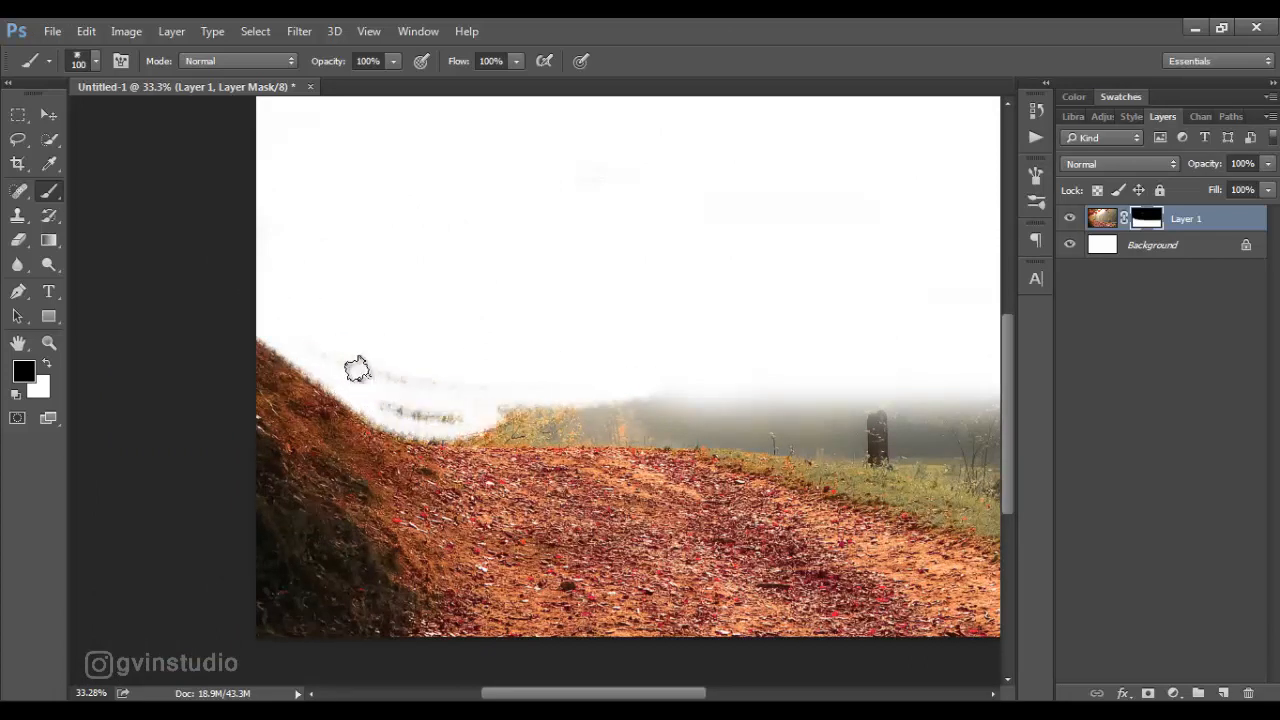
pyautogui.moveTo(401, 409)
pyautogui.mouseDown()
pyautogui.moveTo(644, 414)
pyautogui.moveTo(434, 433)
pyautogui.moveTo(724, 421)
pyautogui.moveTo(752, 394)
pyautogui.mouseUp()
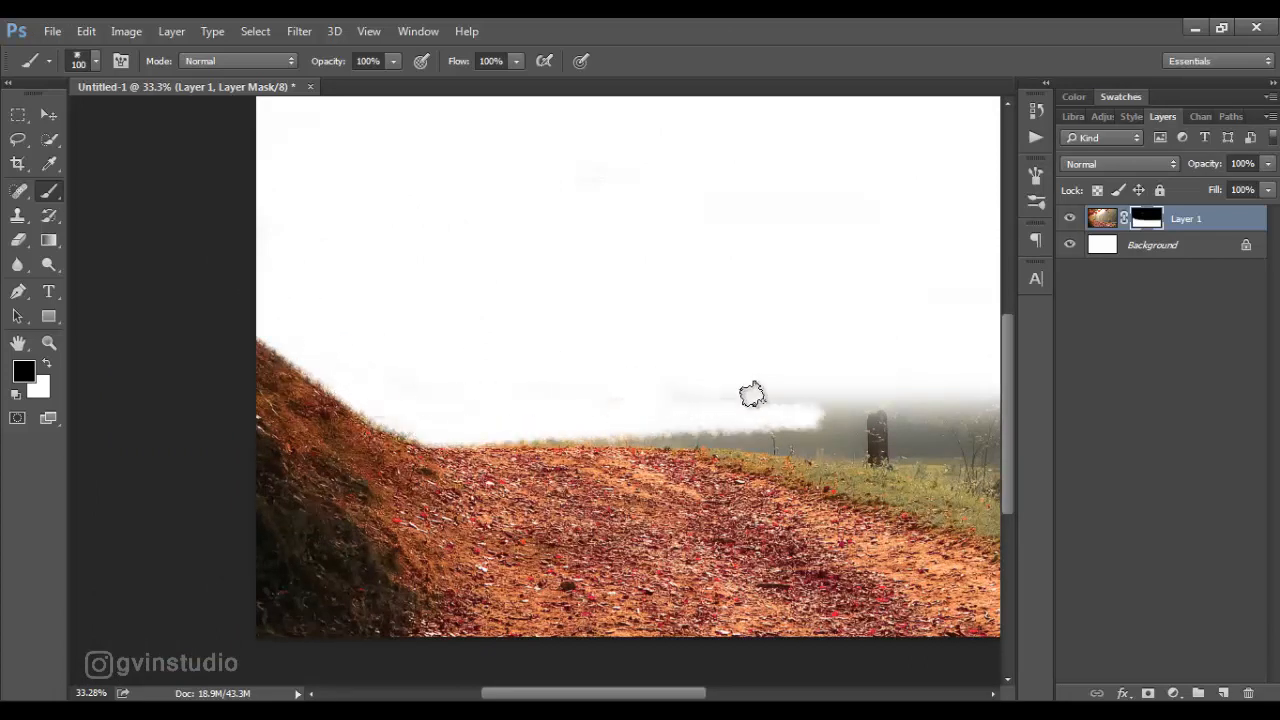
pyautogui.moveTo(674, 428); pyautogui.dragTo(830, 408)
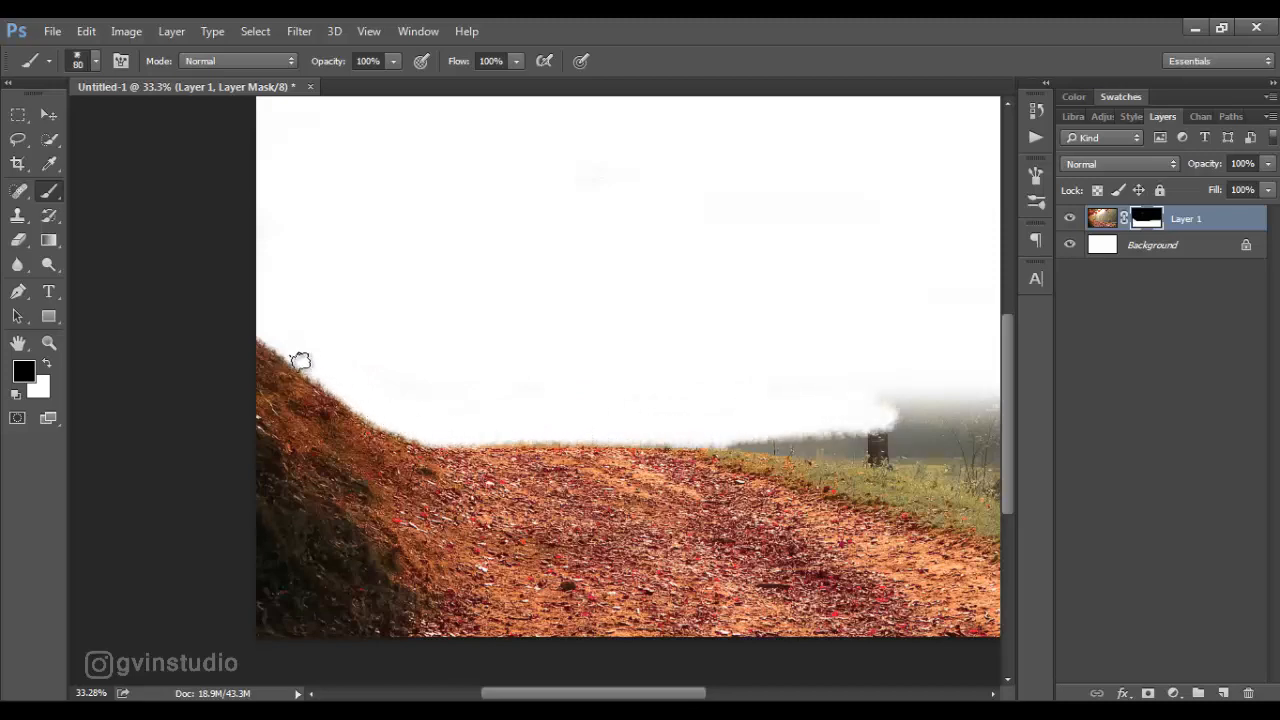
pyautogui.moveTo(670, 358); pyautogui.dragTo(377, 380)
pyautogui.moveTo(543, 429)
pyautogui.mouseDown()
pyautogui.moveTo(859, 421)
pyautogui.moveTo(650, 440)
pyautogui.mouseUp()
pyautogui.moveTo(488, 472)
pyautogui.mouseDown()
pyautogui.moveTo(925, 474)
pyautogui.moveTo(479, 464)
pyautogui.moveTo(617, 457)
pyautogui.mouseUp()
pyautogui.moveTo(755, 456)
pyautogui.mouseDown()
pyautogui.moveTo(896, 441)
pyautogui.moveTo(926, 459)
pyautogui.moveTo(528, 482)
pyautogui.moveTo(897, 495)
pyautogui.moveTo(478, 476)
pyautogui.mouseUp()
# Duplicate Layer 1, set the copy's opacity to 66% and shift it sideways over the original ground
pyautogui.press('v')
pyautogui.scroll(-5, 594, 420)
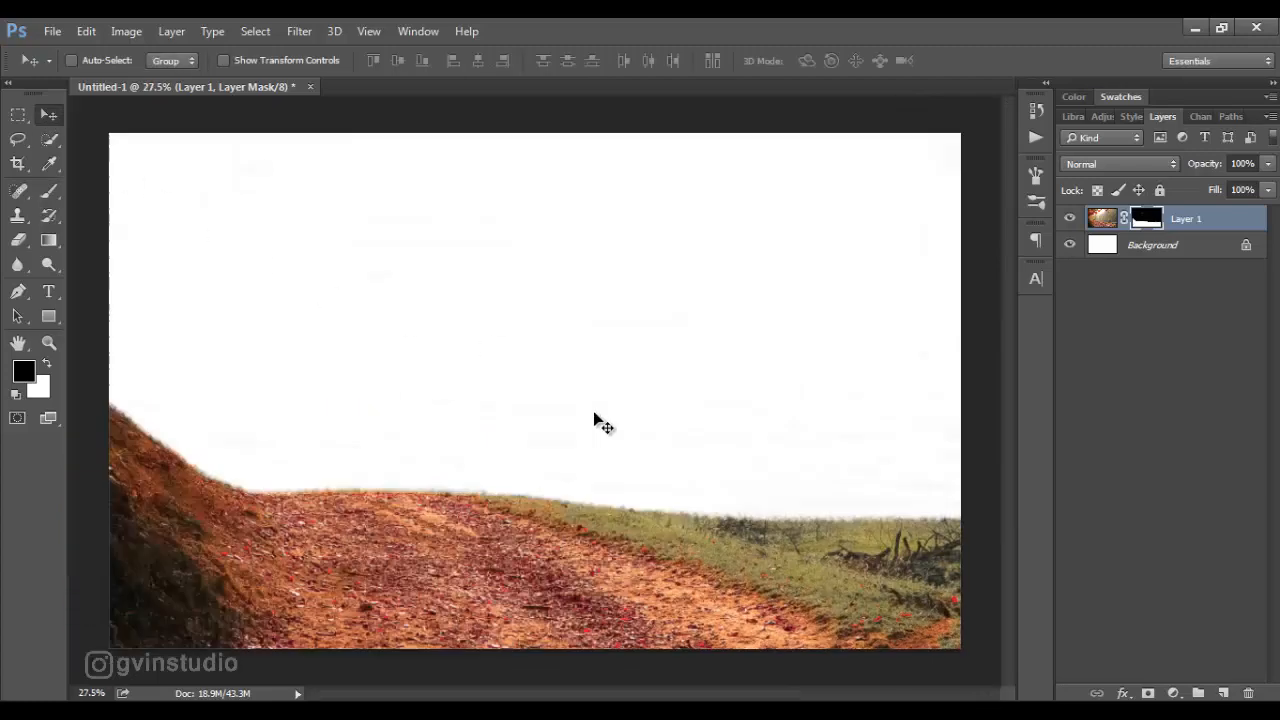
pyautogui.scroll(3, 594, 420)
pyautogui.moveTo(1190, 228); pyautogui.dragTo(1222, 693)
pyautogui.moveTo(618, 513); pyautogui.dragTo(800, 480)
pyautogui.moveTo(1210, 168); pyautogui.dragTo(1043, 317)
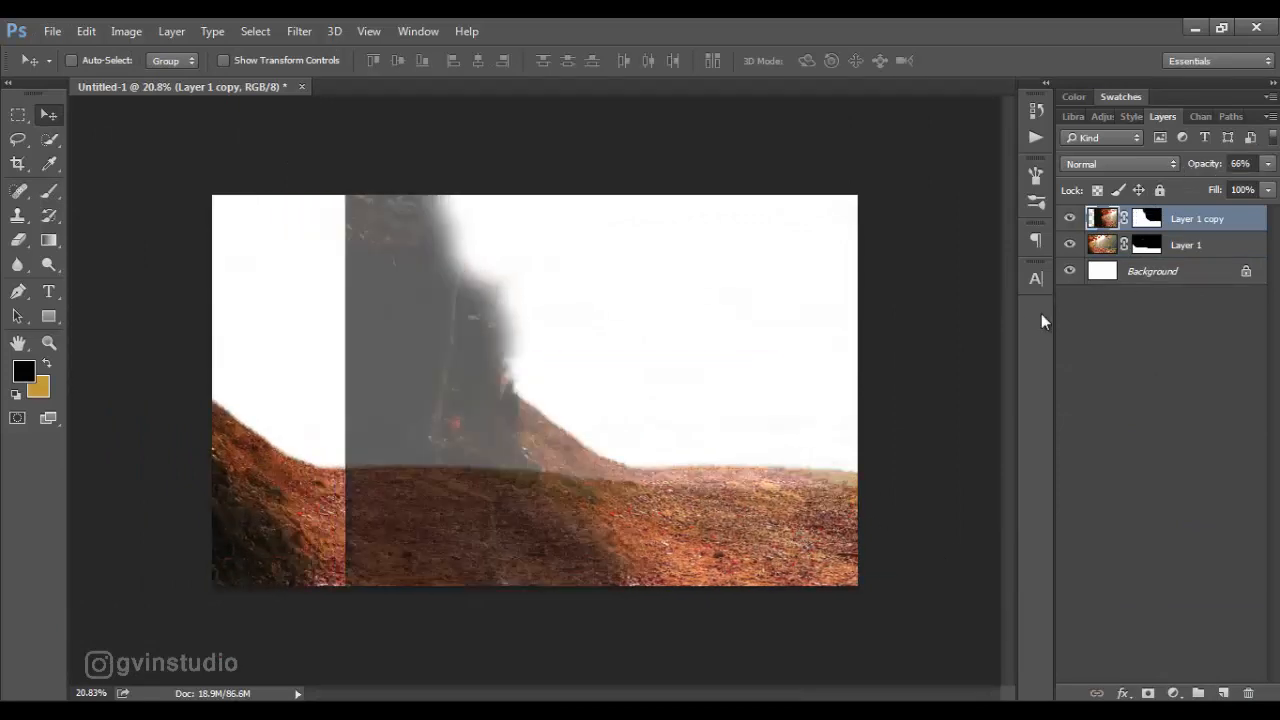
pyautogui.moveTo(926, 406); pyautogui.dragTo(896, 402)
# Restore Layer 1 copy's opacity to 100% and paint black on its mask to hide the dark slope and blend the grounds
pyautogui.click(1146, 218)
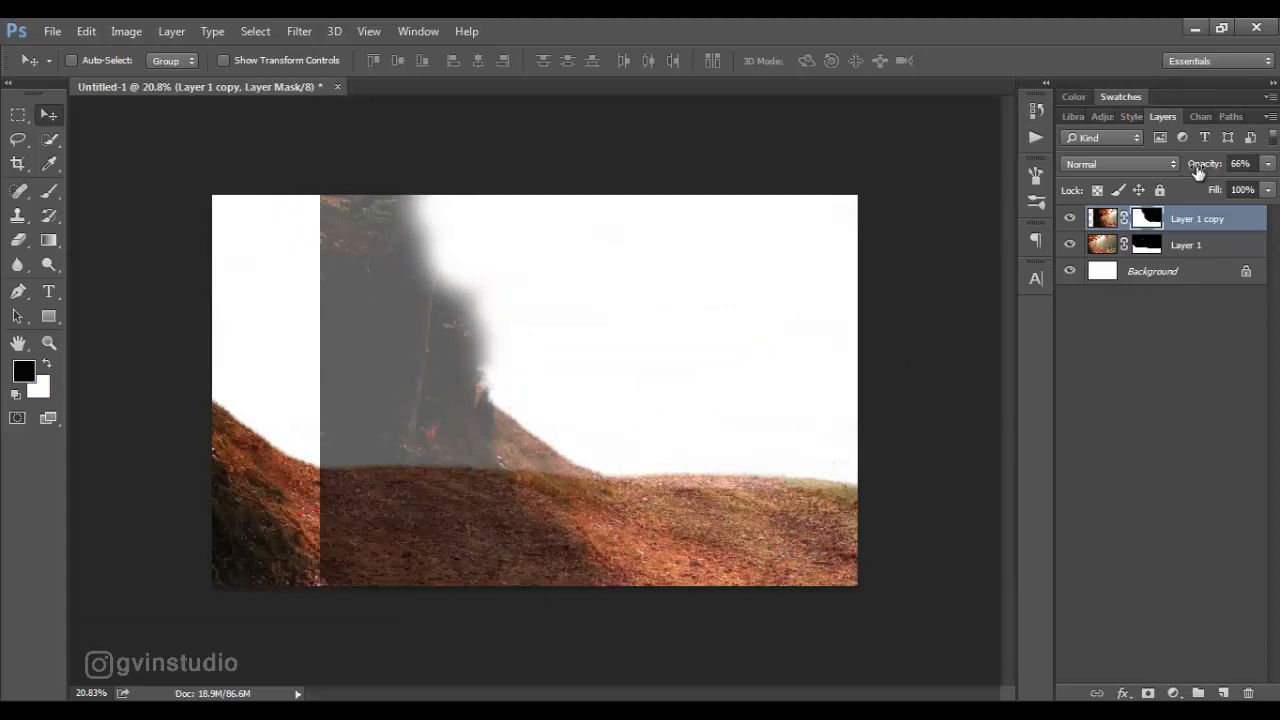
pyautogui.moveTo(1197, 172); pyautogui.dragTo(1240, 170)
pyautogui.click(50, 191)
pyautogui.moveTo(287, 208)
pyautogui.mouseDown()
pyautogui.moveTo(332, 214)
pyautogui.moveTo(309, 210)
pyautogui.moveTo(338, 313)
pyautogui.moveTo(502, 338)
pyautogui.moveTo(301, 340)
pyautogui.moveTo(473, 375)
pyautogui.moveTo(408, 371)
pyautogui.moveTo(467, 399)
pyautogui.moveTo(358, 408)
pyautogui.moveTo(489, 438)
pyautogui.moveTo(329, 456)
pyautogui.moveTo(597, 458)
pyautogui.moveTo(510, 462)
pyautogui.moveTo(454, 507)
pyautogui.moveTo(272, 566)
pyautogui.moveTo(570, 580)
pyautogui.moveTo(376, 551)
pyautogui.moveTo(610, 543)
pyautogui.moveTo(474, 507)
pyautogui.moveTo(509, 497)
pyautogui.moveTo(624, 545)
pyautogui.mouseUp()
pyautogui.rightClick(502, 330)
pyautogui.click(648, 458)
pyautogui.click(709, 238)
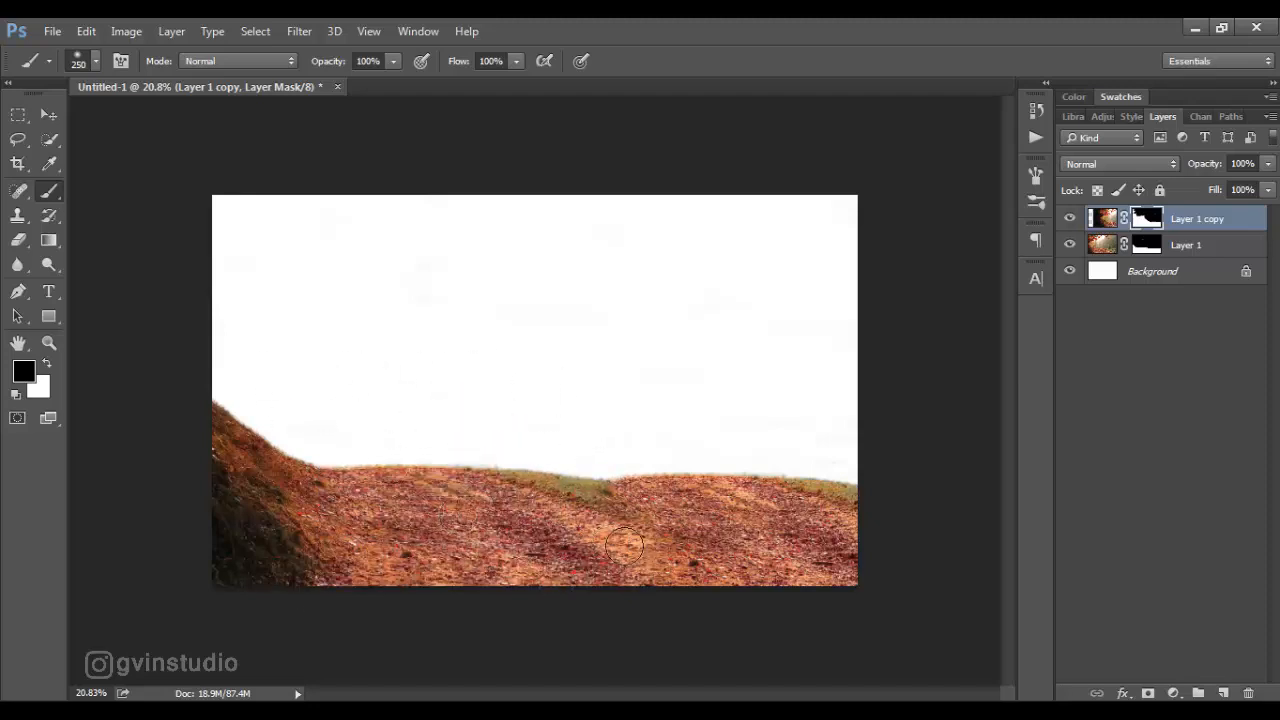
# Shift the Layer 1 copy image to the left and scale it up to about 115.8%
pyautogui.press('v')
pyautogui.click(1103, 218)
pyautogui.moveTo(927, 338); pyautogui.dragTo(831, 340)
pyautogui.hotkey('ctrl', 't')
pyautogui.hotkey('ctrl', '-')
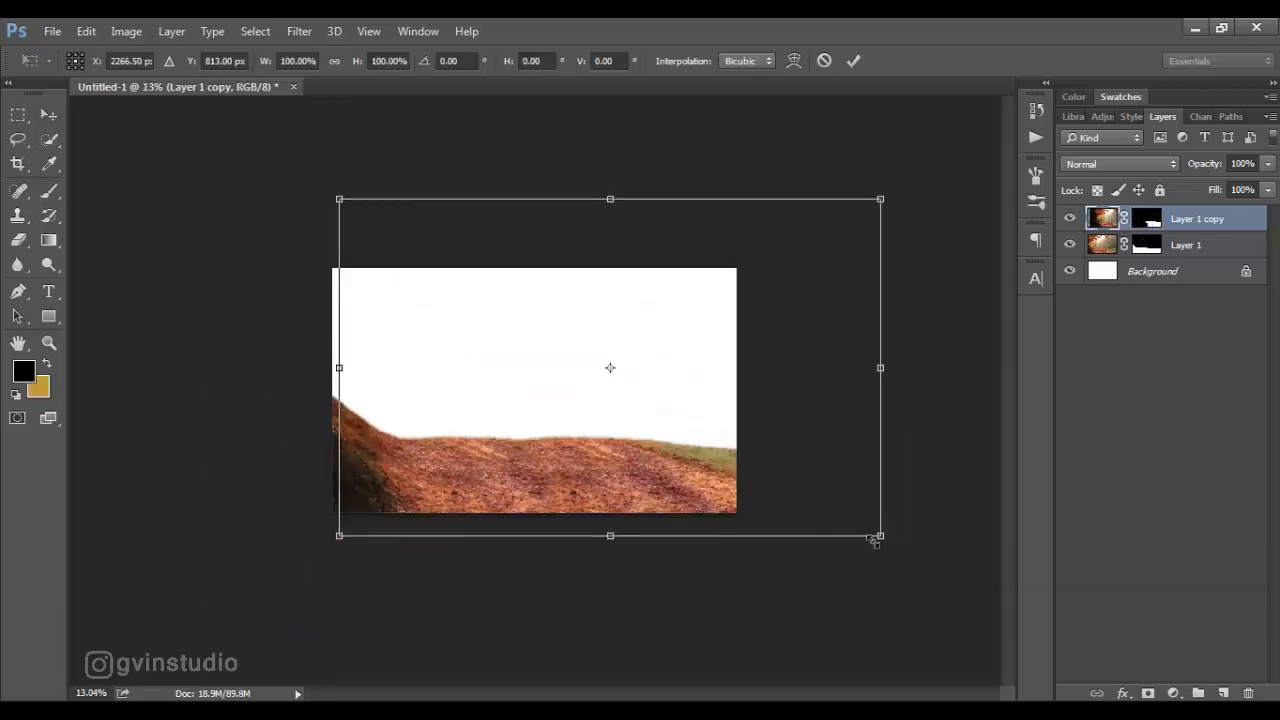
pyautogui.moveTo(880, 540); pyautogui.dragTo(977, 601)
pyautogui.moveTo(844, 550); pyautogui.dragTo(806, 513)
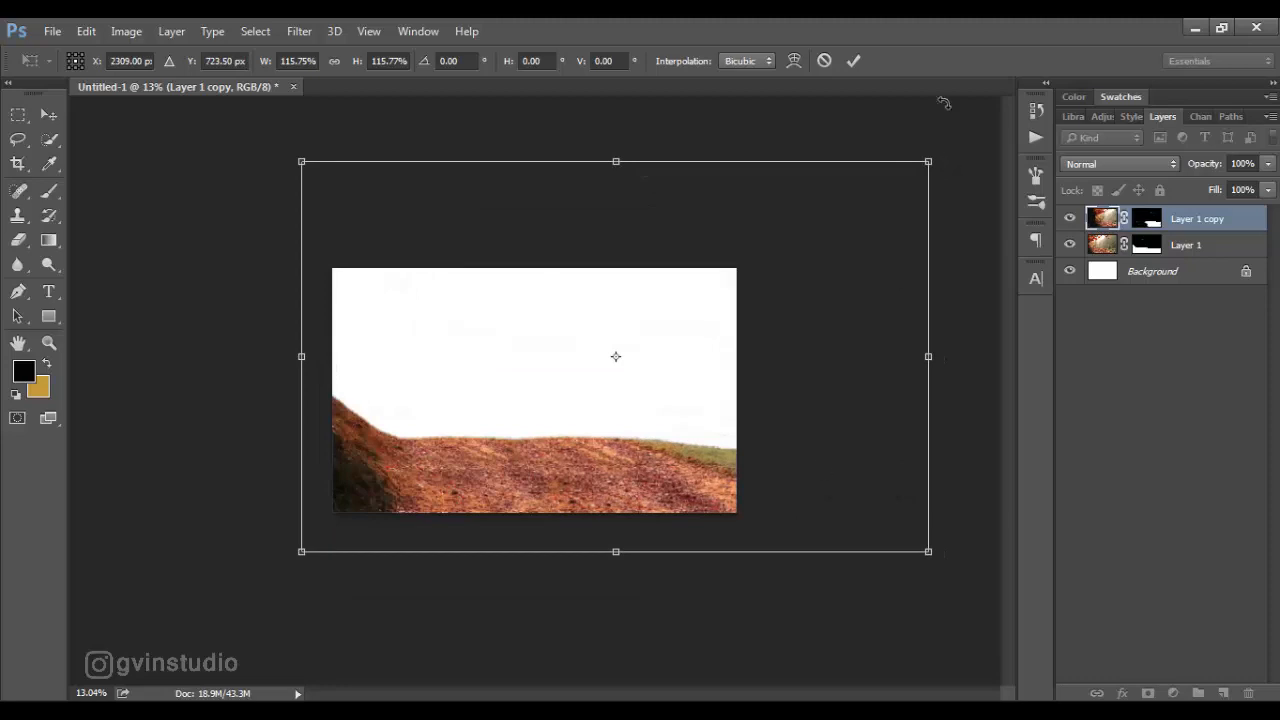
pyautogui.click(853, 61)
# Merge Layer 1 and Layer 1 copy into a single ground layer
pyautogui.scroll(-3, 637, 494)
pyautogui.scroll(9, 600, 494)
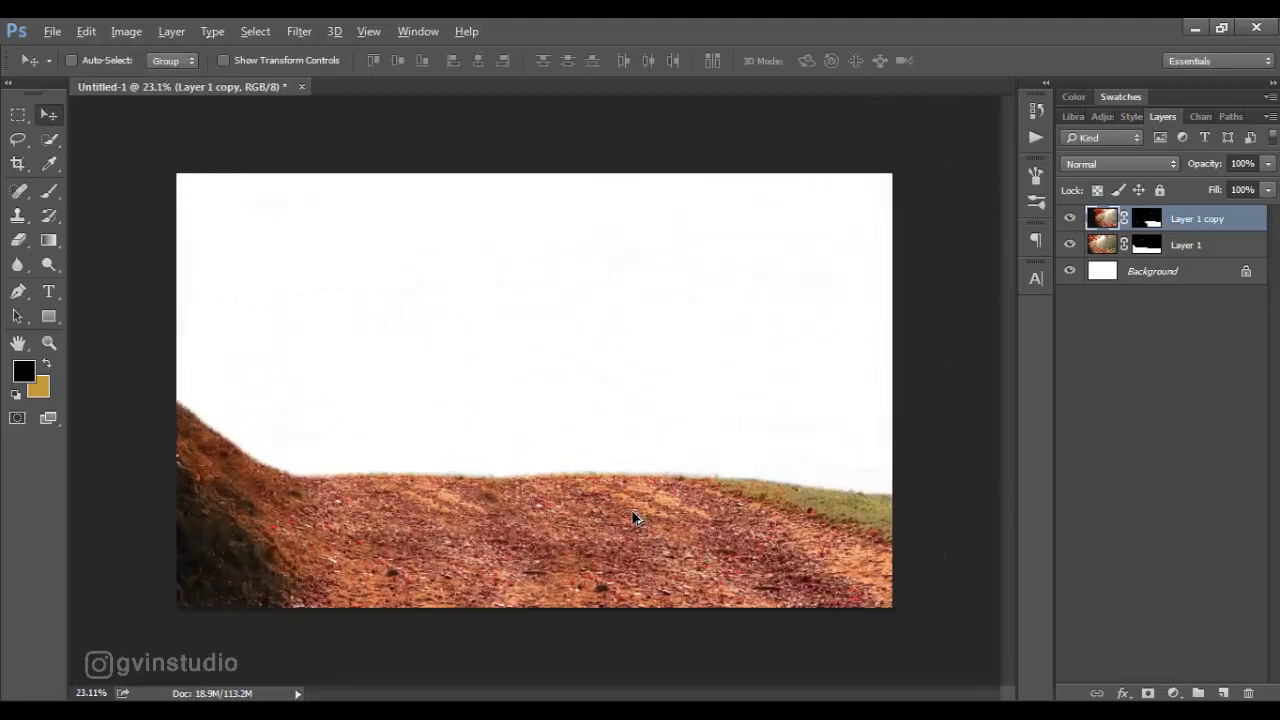
pyautogui.scroll(-1, 634, 517)
pyautogui.keyDown('ctrl'); pyautogui.click(1178, 245); pyautogui.keyUp('ctrl')
pyautogui.rightClick(1178, 245)
pyautogui.click(875, 571)
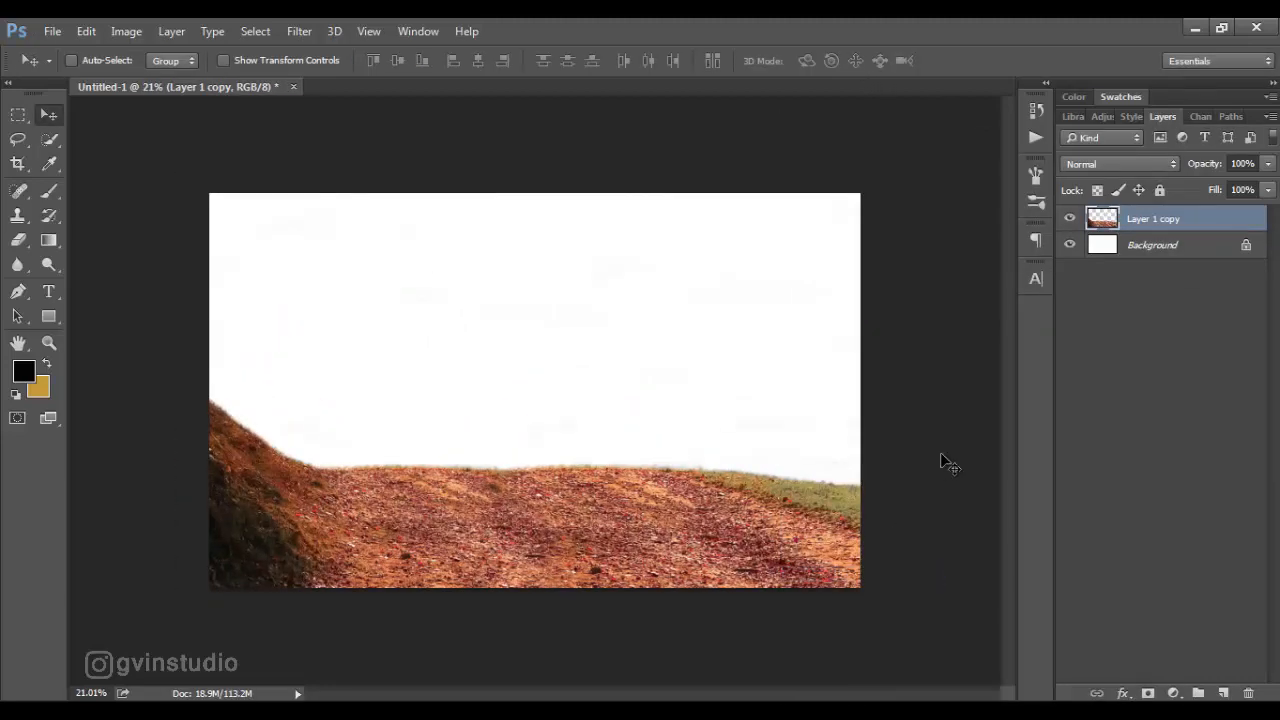
# Open the image canal-3897510 and bring it into the Untitled-1 composition as a new layer
pyautogui.click(52, 31)
pyautogui.click(72, 70)
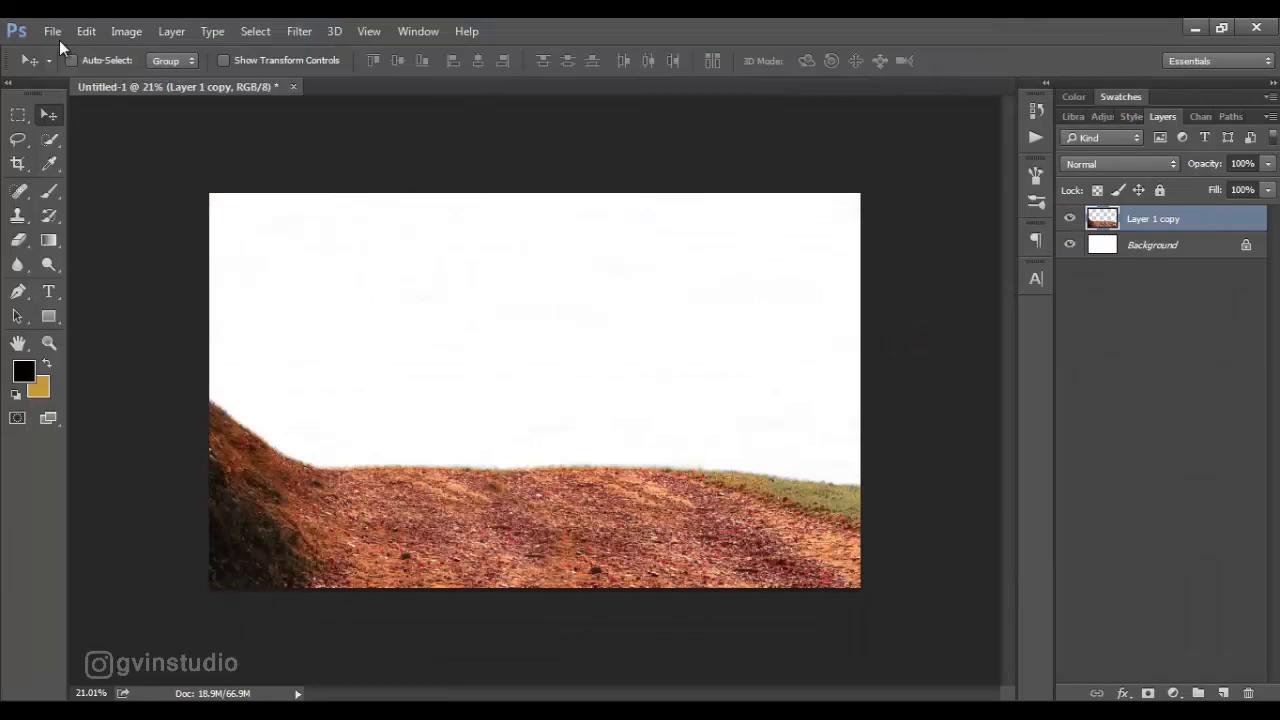
pyautogui.click(55, 33)
pyautogui.click(72, 70)
pyautogui.click(220, 177)
pyautogui.click(943, 543)
pyautogui.moveTo(315, 145); pyautogui.dragTo(370, 232)
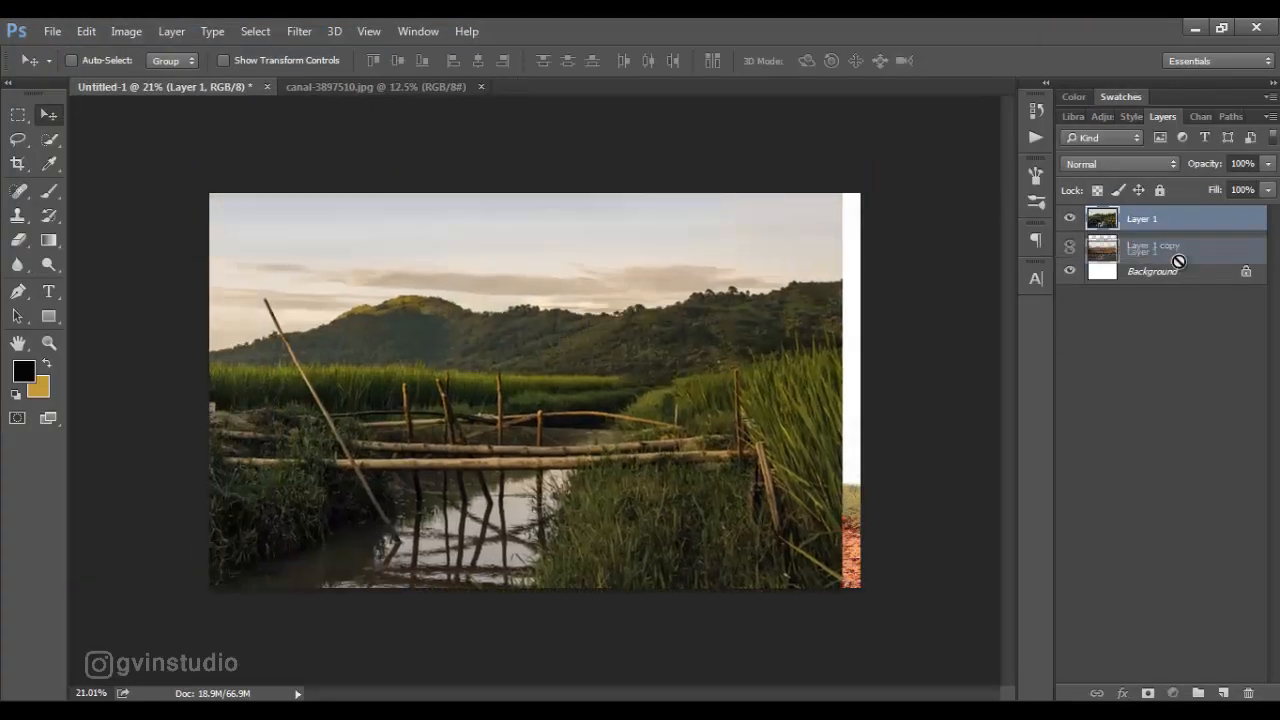
# Place the canal layer beneath the ground layer and scale it to about 76.3%
pyautogui.moveTo(1195, 229); pyautogui.dragTo(1190, 258)
pyautogui.moveTo(765, 360); pyautogui.dragTo(776, 433)
pyautogui.hotkey('ctrl', 't')
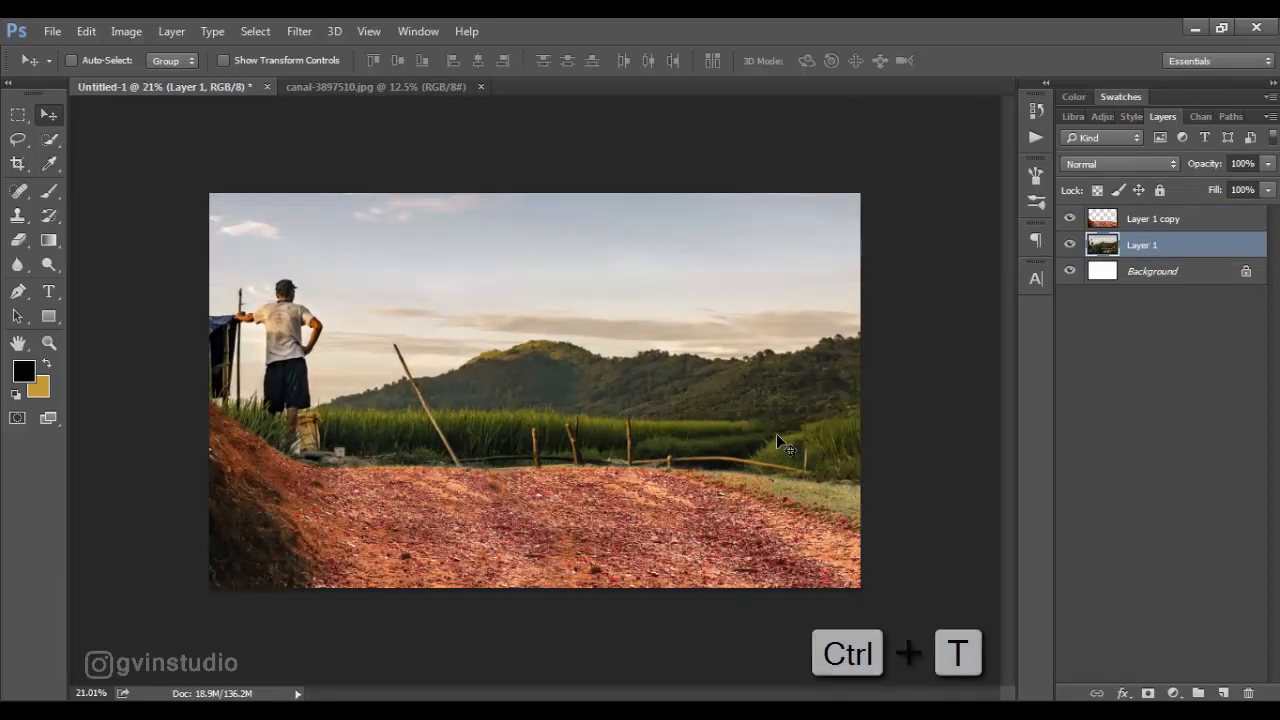
pyautogui.moveTo(971, 671); pyautogui.dragTo(703, 491)
pyautogui.moveTo(642, 387); pyautogui.dragTo(831, 514)
pyautogui.moveTo(821, 496); pyautogui.dragTo(806, 485)
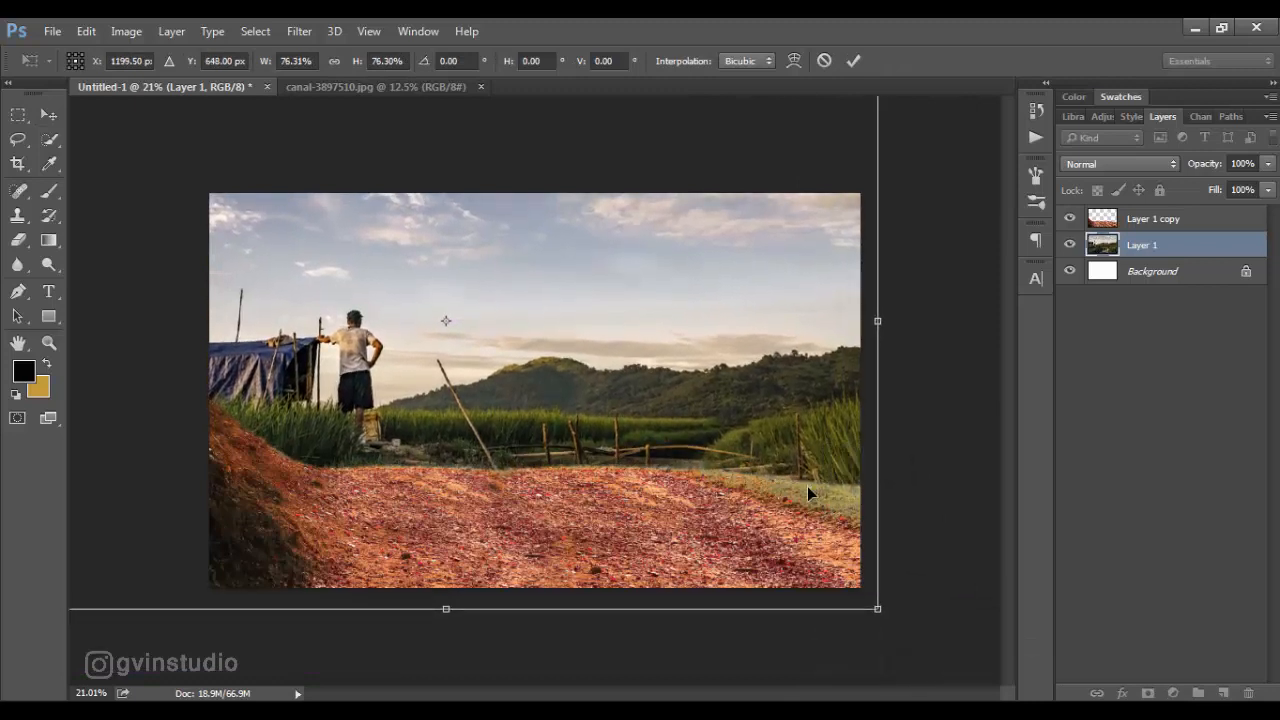
pyautogui.click(853, 61)
# Nudge the canal layer up slightly and raise the ground layer by about 0.317 in
pyautogui.moveTo(838, 284); pyautogui.dragTo(831, 271)
pyautogui.click(1140, 218)
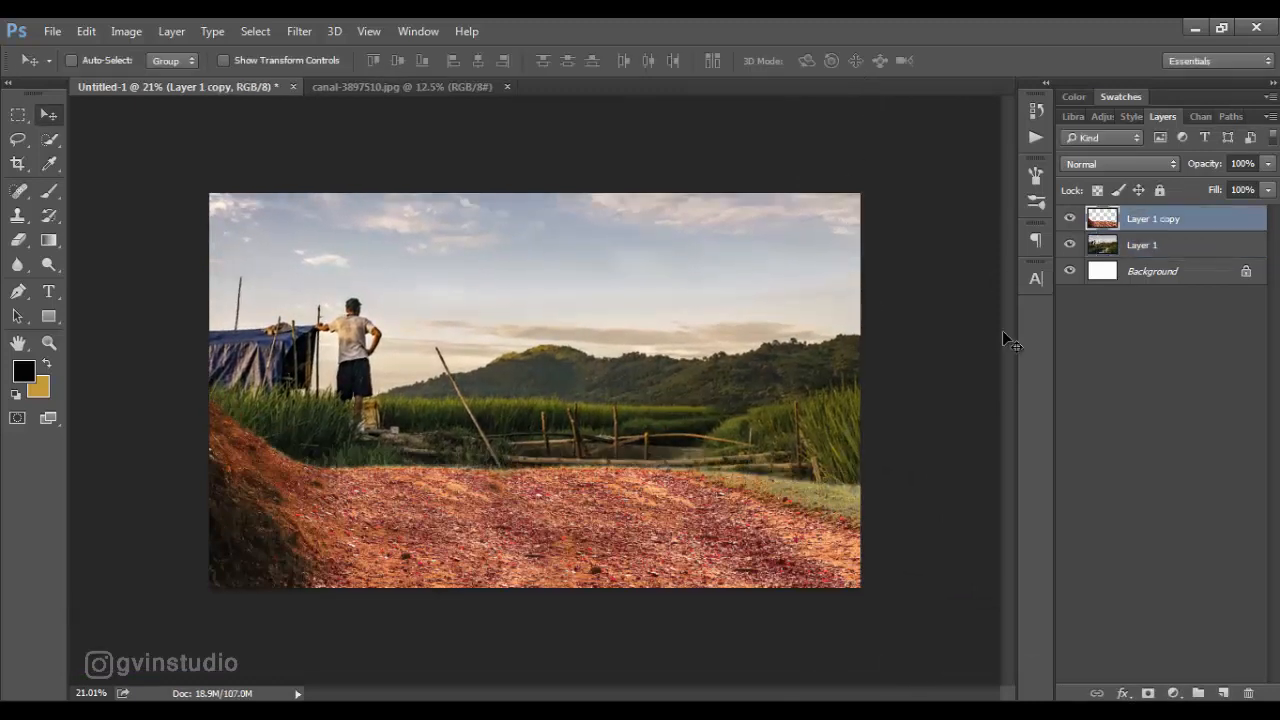
pyautogui.moveTo(852, 440); pyautogui.dragTo(848, 445)
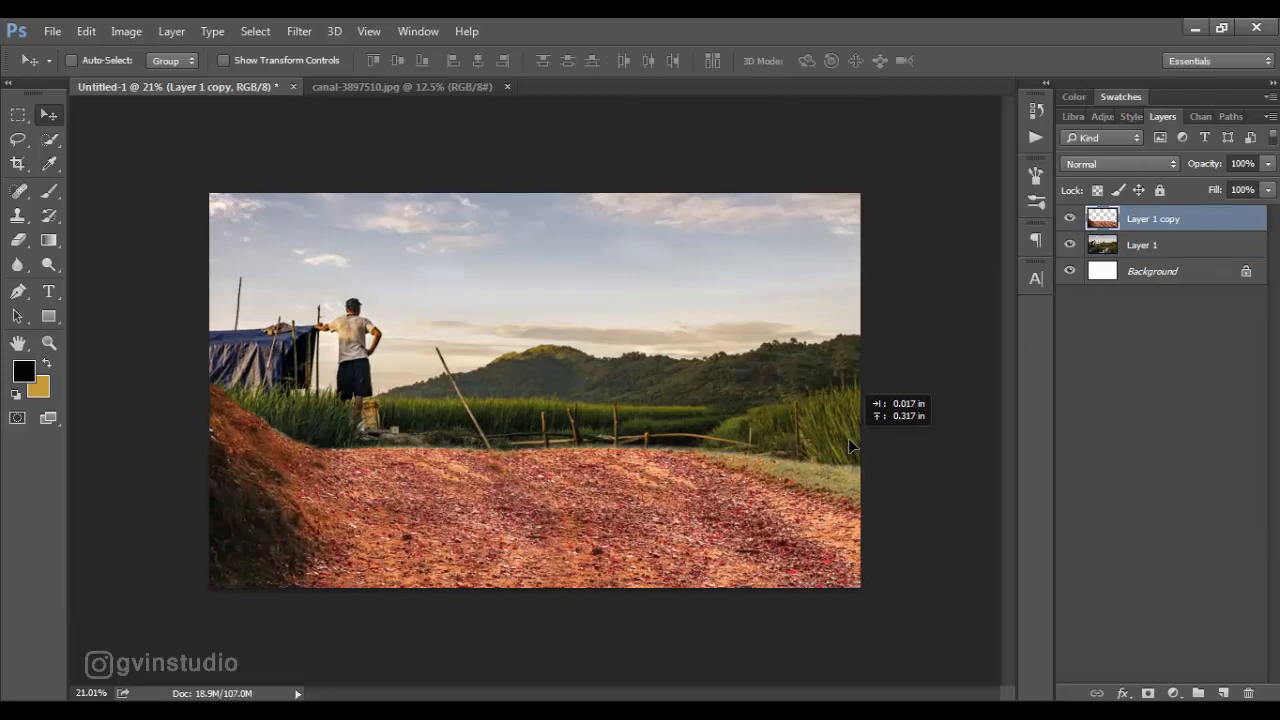
# Add a mask to the canal layer and paint out its sky, hills and man with a soft 250 px black brush
pyautogui.click(1121, 255)
pyautogui.click(1148, 693)
pyautogui.press('b')
pyautogui.moveTo(214, 202); pyautogui.dragTo(575, 212)
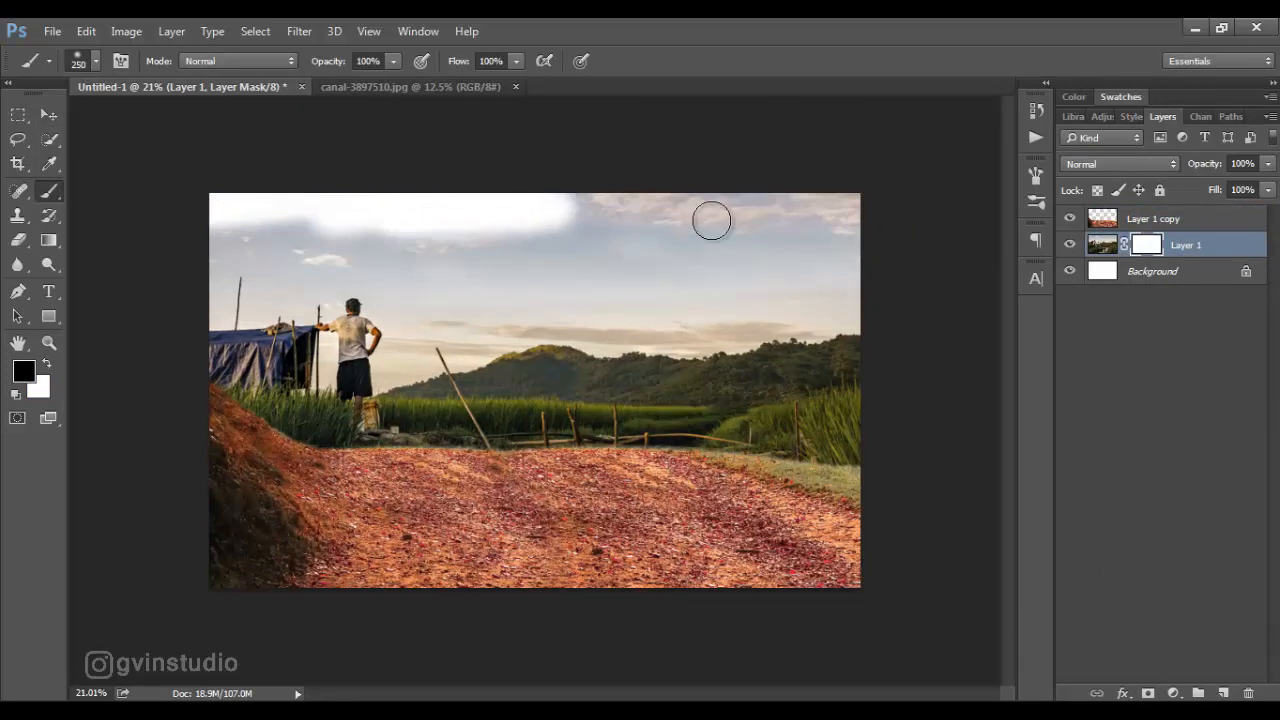
pyautogui.moveTo(711, 220)
pyautogui.mouseDown()
pyautogui.moveTo(823, 217)
pyautogui.moveTo(249, 237)
pyautogui.moveTo(823, 234)
pyautogui.moveTo(239, 279)
pyautogui.moveTo(663, 334)
pyautogui.moveTo(371, 326)
pyautogui.moveTo(394, 280)
pyautogui.moveTo(485, 370)
pyautogui.moveTo(843, 357)
pyautogui.moveTo(429, 349)
pyautogui.mouseUp()
# Mask the canal layer along the top of the grass with a smaller textured brush to give it a natural edge
pyautogui.rightClick(434, 350)
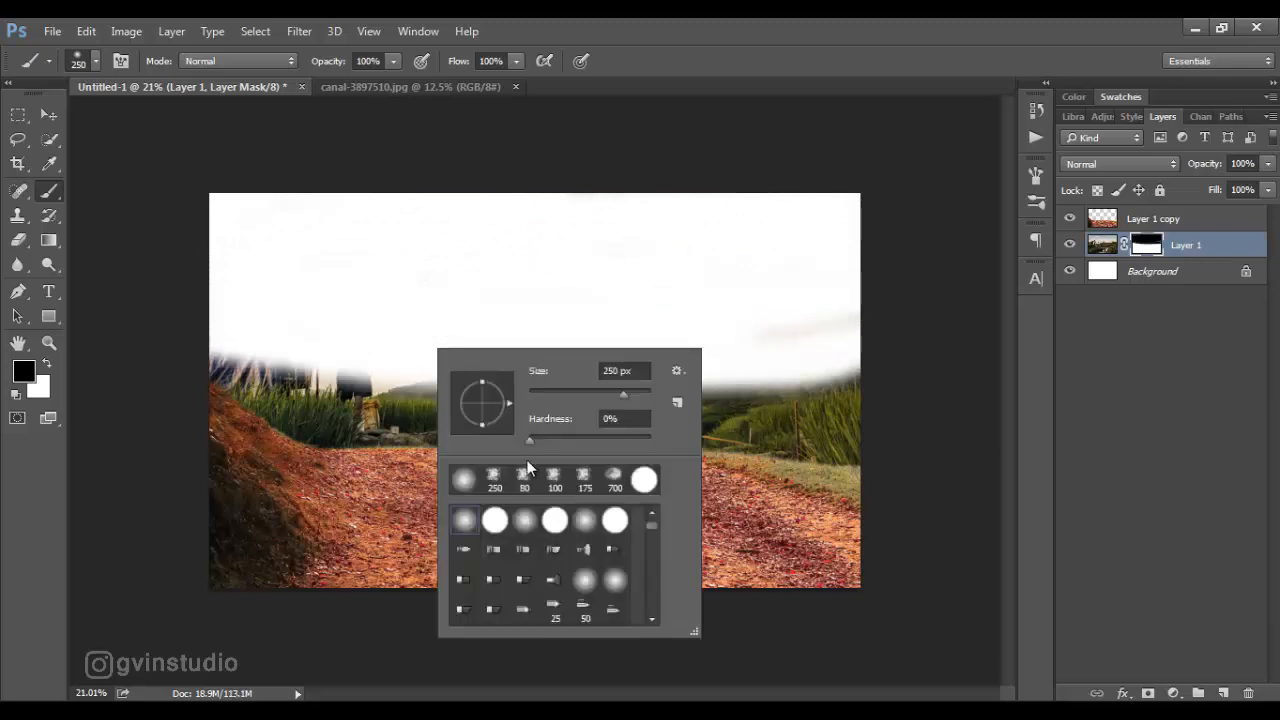
pyautogui.click(772, 67)
pyautogui.press('[')
pyautogui.moveTo(205, 358); pyautogui.dragTo(333, 377)
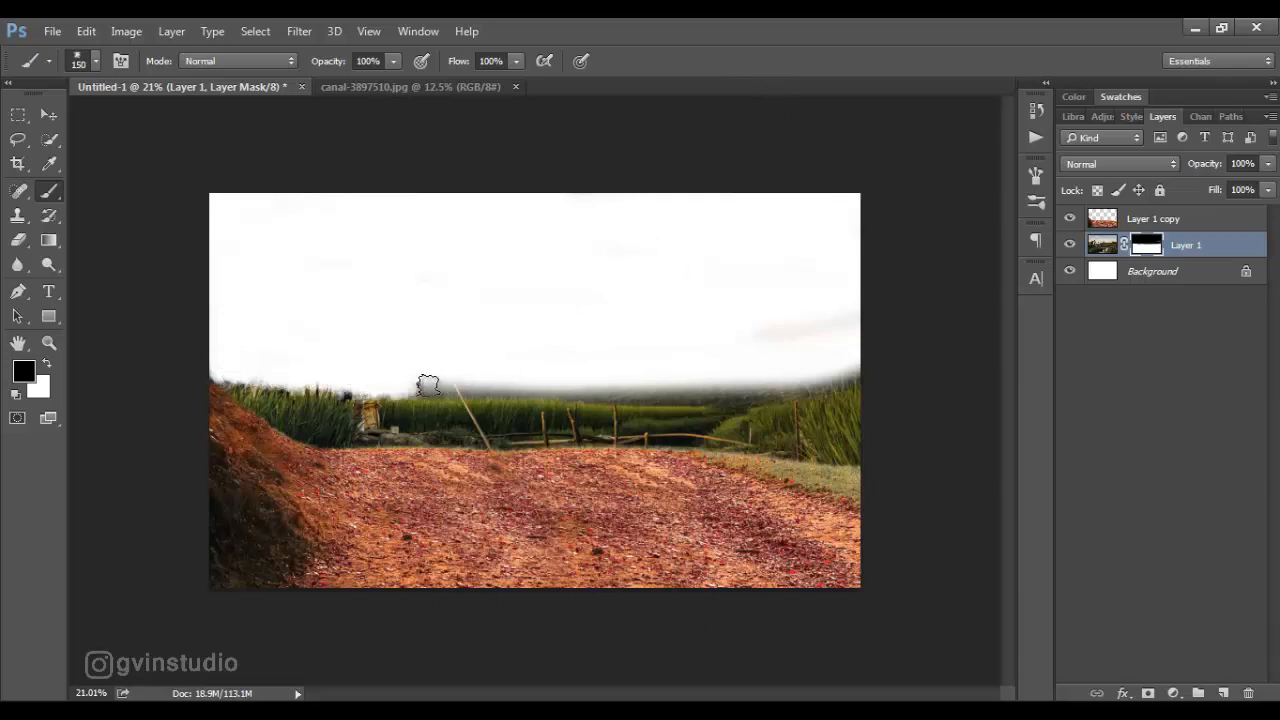
pyautogui.moveTo(427, 385)
pyautogui.mouseDown()
pyautogui.moveTo(390, 384)
pyautogui.moveTo(744, 387)
pyautogui.moveTo(727, 391)
pyautogui.moveTo(848, 378)
pyautogui.mouseUp()
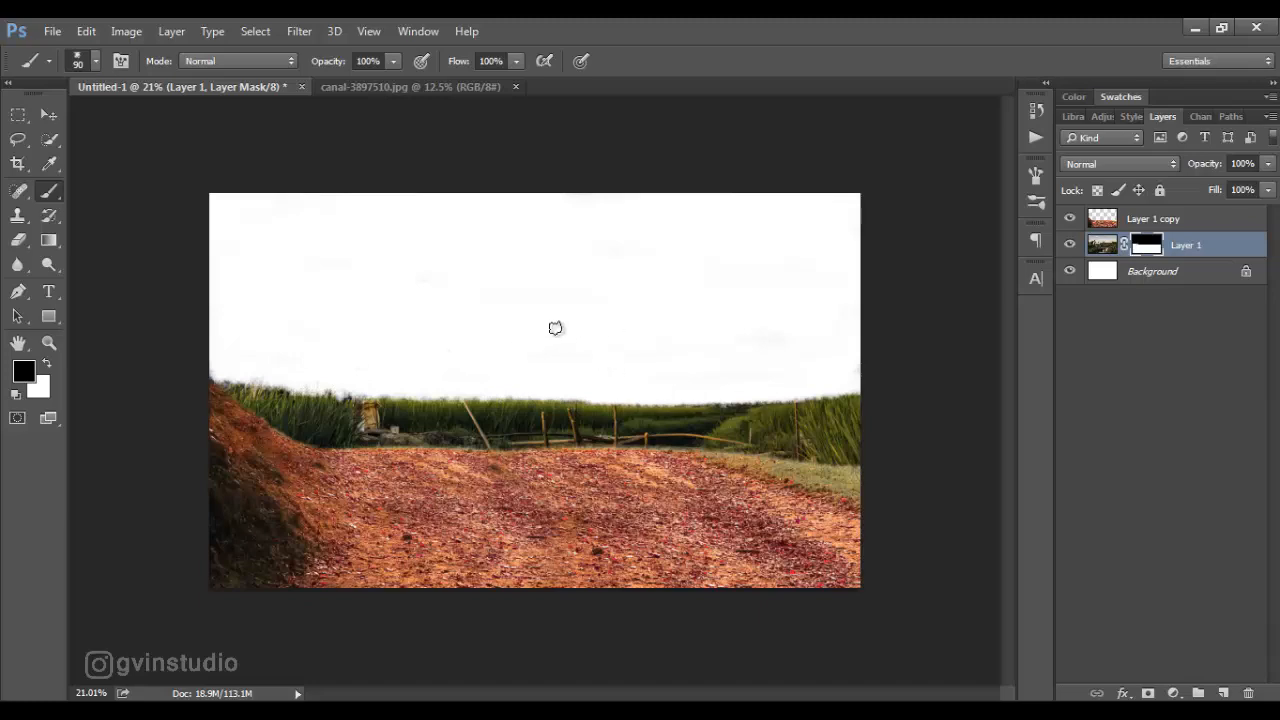
# Open the grassland image and bring it into the composition as a layer directly above the Background
pyautogui.click(1155, 276)
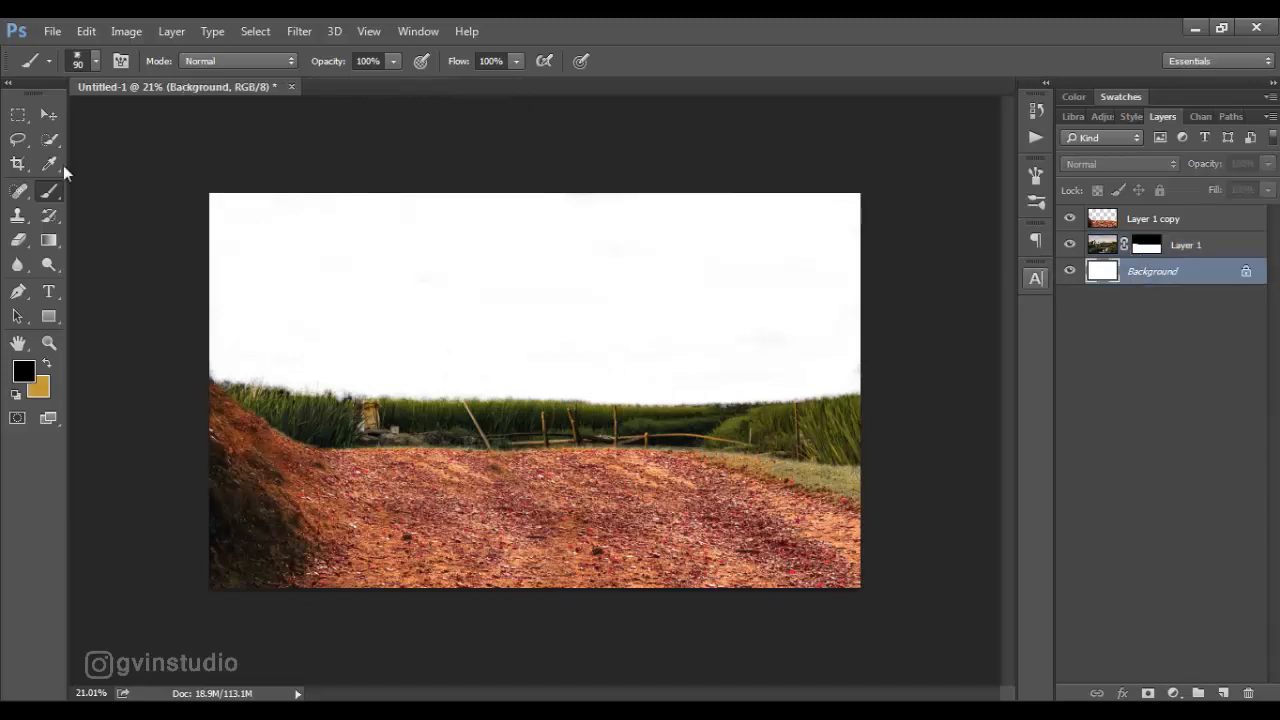
pyautogui.click(52, 31)
pyautogui.click(55, 71)
pyautogui.click(925, 175)
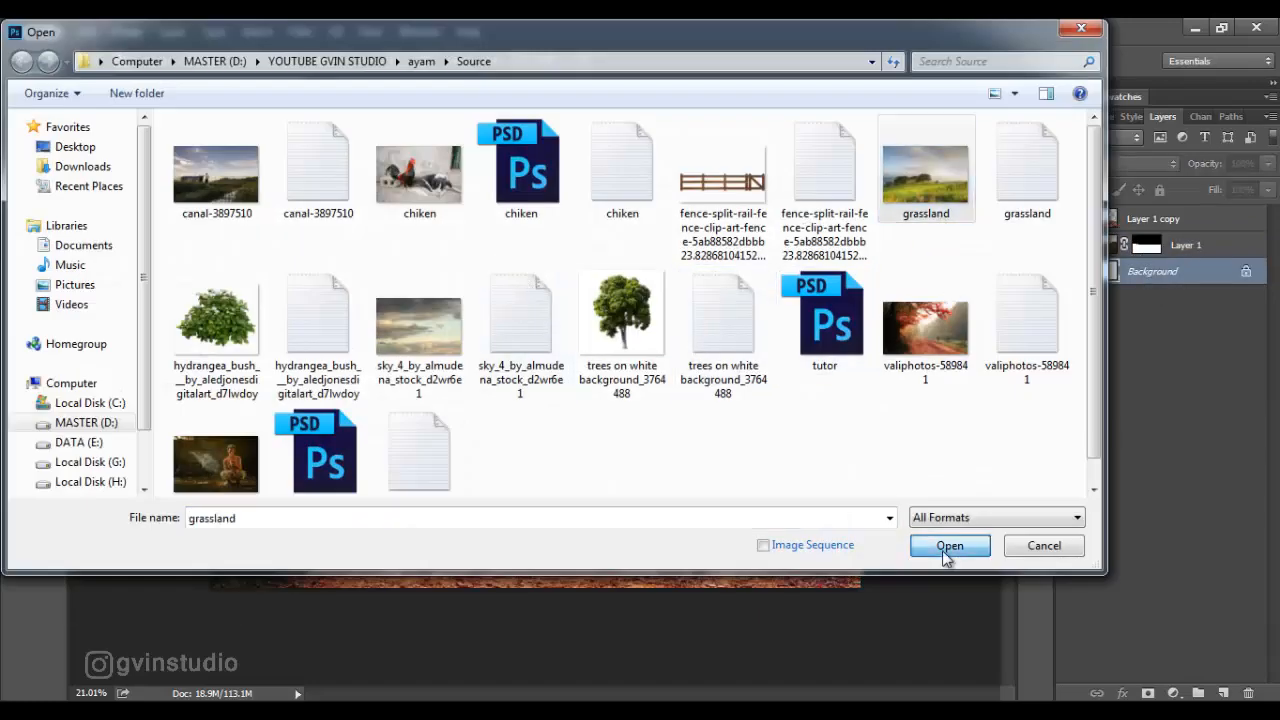
pyautogui.click(950, 545)
pyautogui.press('v')
pyautogui.moveTo(579, 435); pyautogui.dragTo(608, 337)
# Flip the grassland layer horizontally, scale it down and position its trees above the grass line
pyautogui.hotkey('ctrl', 't')
pyautogui.rightClick(612, 342)
pyautogui.click(680, 621)
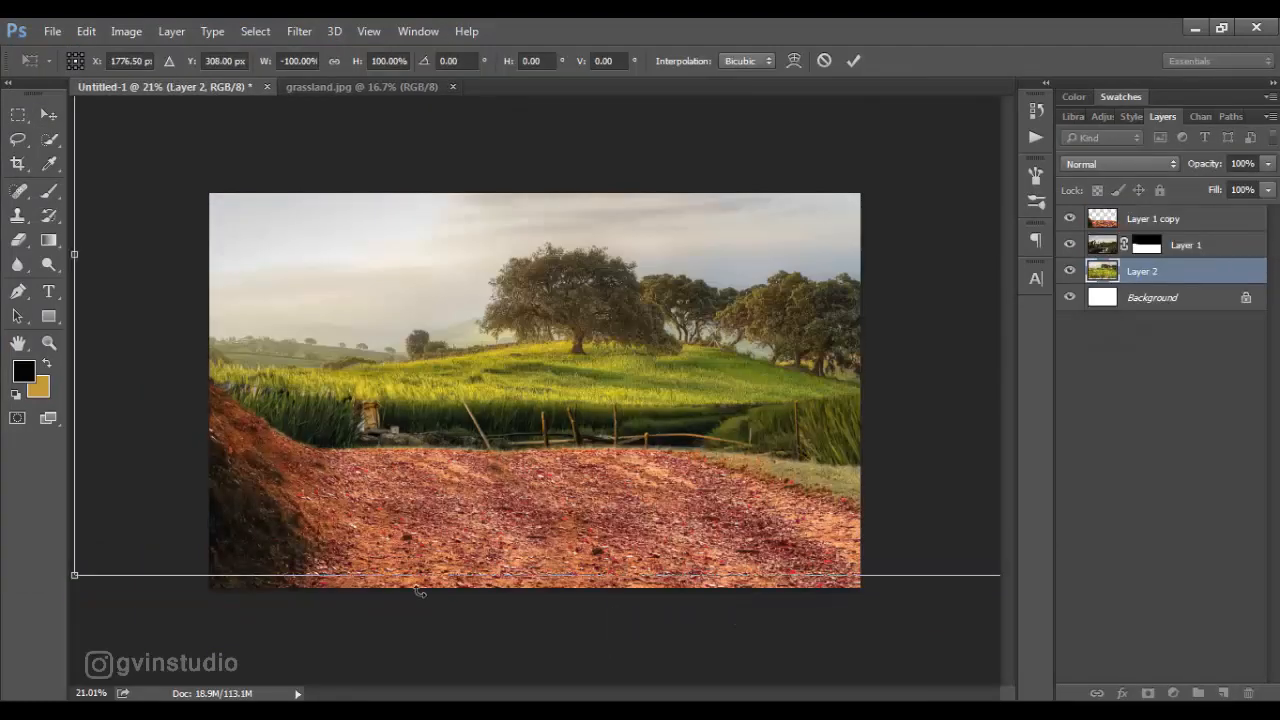
pyautogui.moveTo(74, 575); pyautogui.dragTo(363, 383)
pyautogui.moveTo(741, 298); pyautogui.dragTo(601, 419)
pyautogui.moveTo(601, 419); pyautogui.dragTo(689, 441)
pyautogui.click(853, 60)
pyautogui.moveTo(744, 309); pyautogui.dragTo(745, 323)
# Open sky_4_by_almudena_stock_d2wr6e1 and bring it into the composition above the grassland layer
pyautogui.click(52, 31)
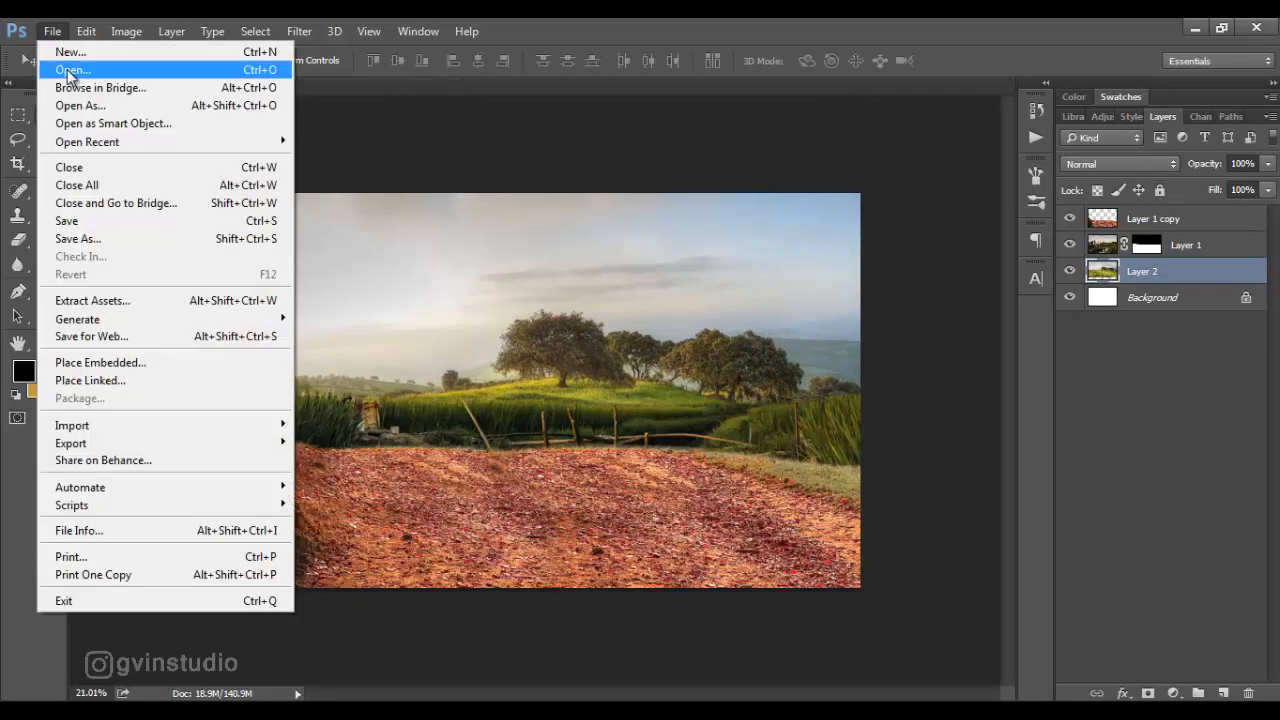
pyautogui.click(57, 71)
pyautogui.click(440, 315)
pyautogui.click(943, 543)
pyautogui.moveTo(257, 185); pyautogui.dragTo(336, 229)
pyautogui.moveTo(338, 230); pyautogui.dragTo(680, 290)
# Scale the sky layer proportionally to 69.60% to span the canvas width and move it up
pyautogui.hotkey('ctrl', 't')
pyautogui.click(334, 61)
pyautogui.moveTo(263, 62); pyautogui.dragTo(221, 67)
pyautogui.moveTo(453, 276); pyautogui.dragTo(508, 308)
pyautogui.moveTo(830, 516); pyautogui.dragTo(865, 541)
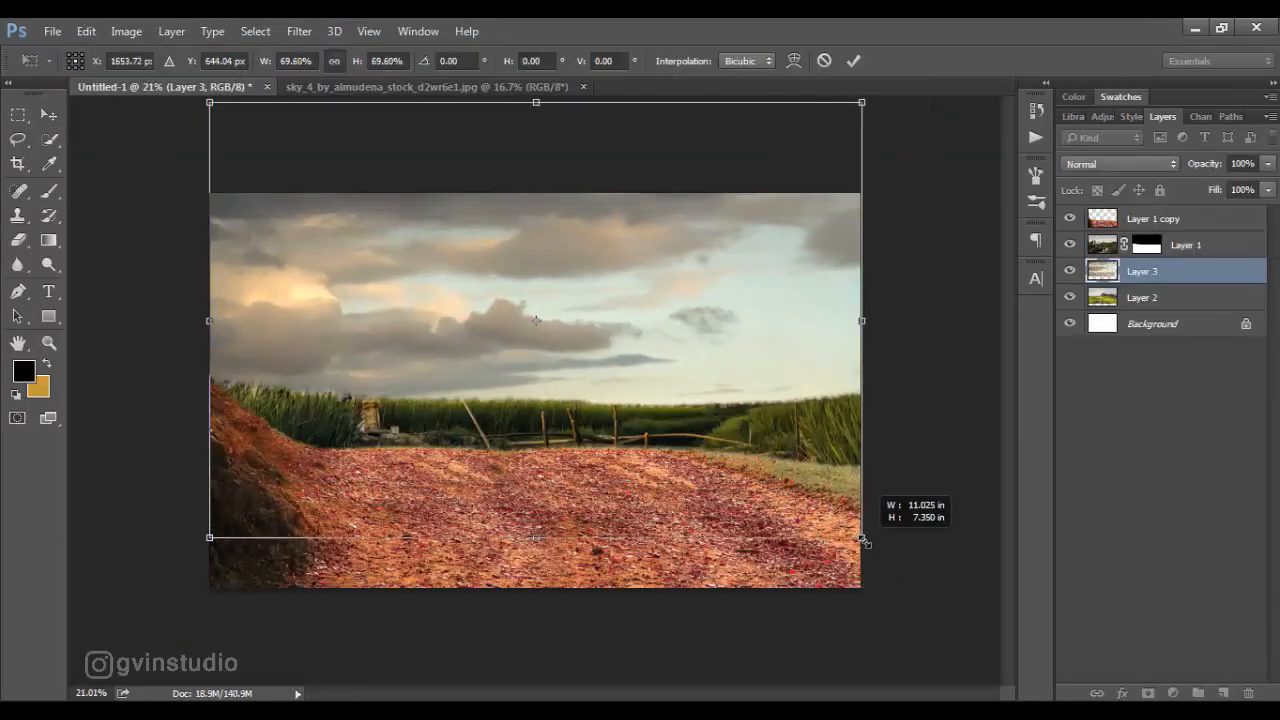
pyautogui.click(853, 60)
pyautogui.moveTo(794, 349); pyautogui.dragTo(772, 330)
# Set the sky layer's blend mode to Soft Light and reposition it over the grassland
pyautogui.click(1121, 164)
pyautogui.click(1087, 360)
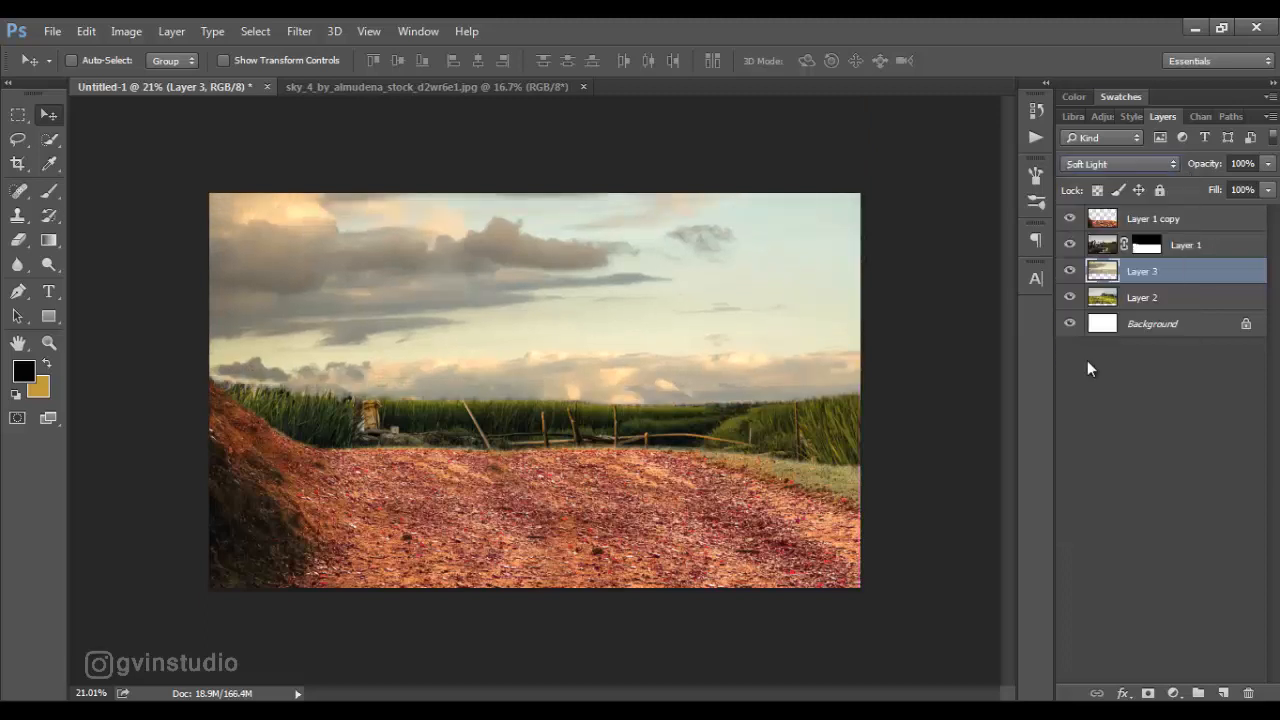
pyautogui.moveTo(866, 300); pyautogui.dragTo(780, 328)
# Add a Color Balance adjustment clipped to the sky layer with midtones Yellow-Blue at -20
pyautogui.click(1173, 693)
pyautogui.click(1140, 483)
pyautogui.click(864, 556)
pyautogui.moveTo(845, 401); pyautogui.dragTo(825, 402)
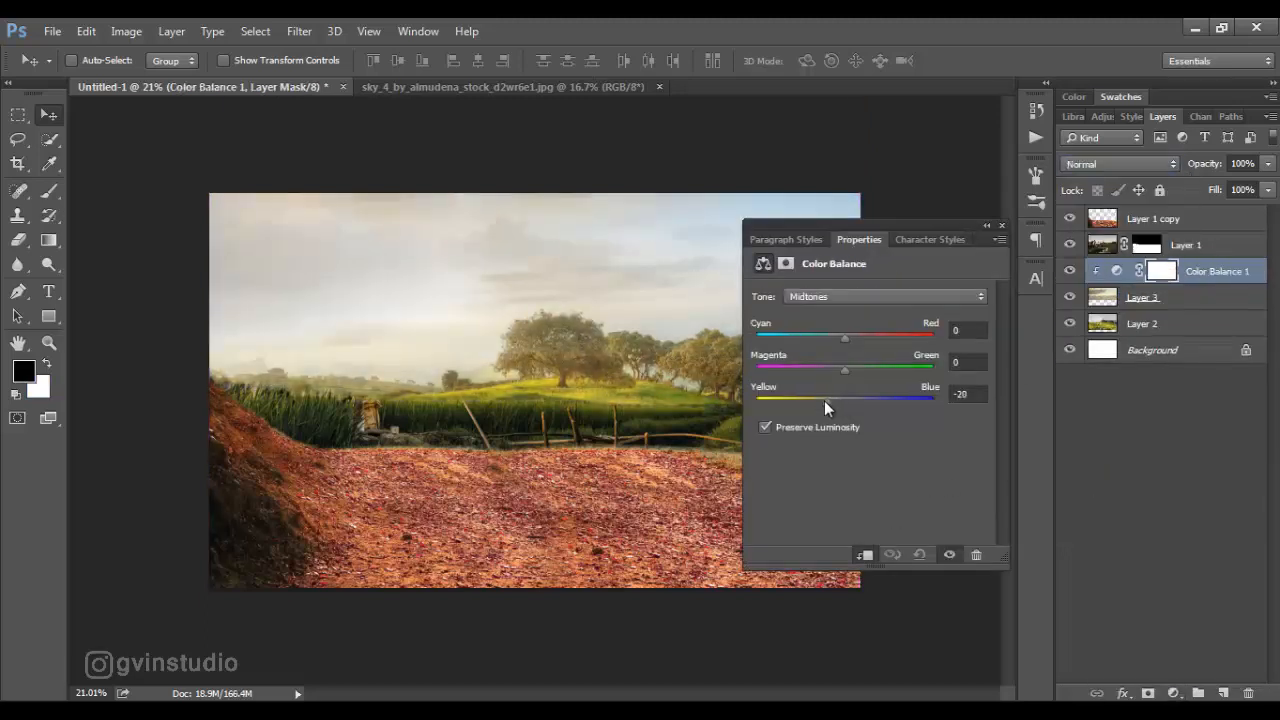
pyautogui.click(1001, 225)
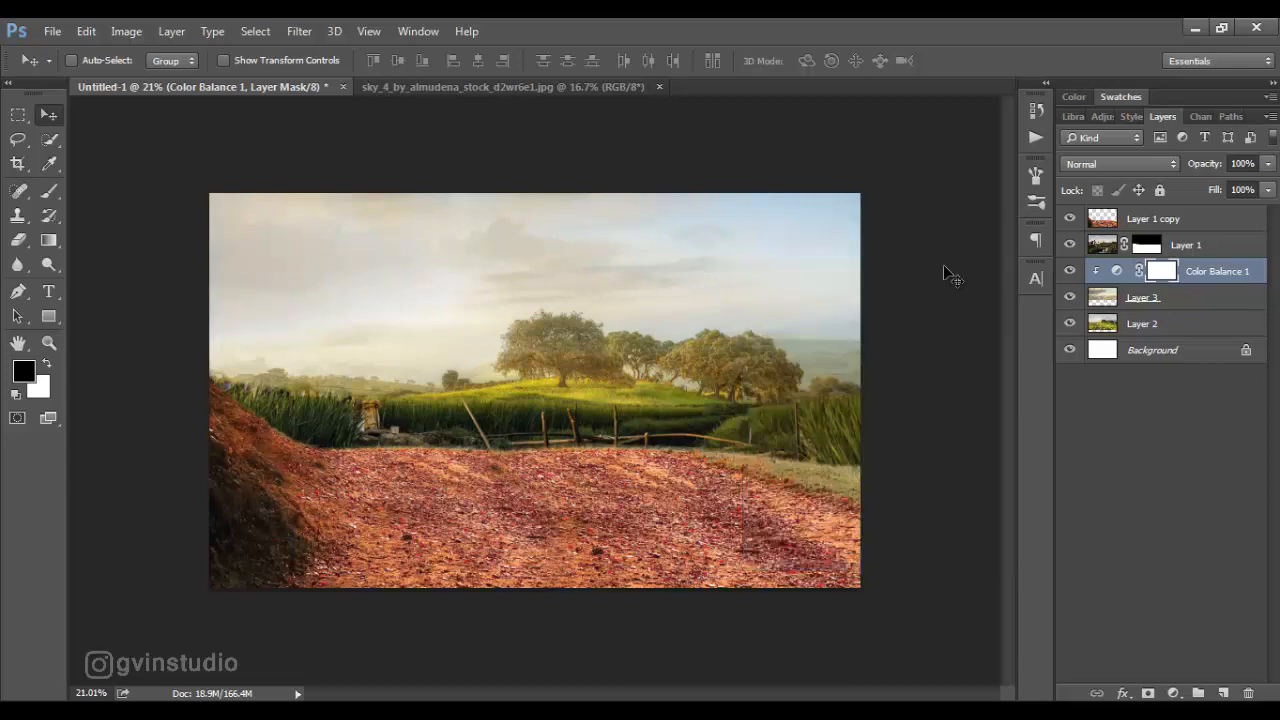
# Add an Exposure adjustment clipped to the grassland layer and lower its exposure to darken the scene
pyautogui.click(1143, 326)
pyautogui.click(1173, 693)
pyautogui.click(1149, 415)
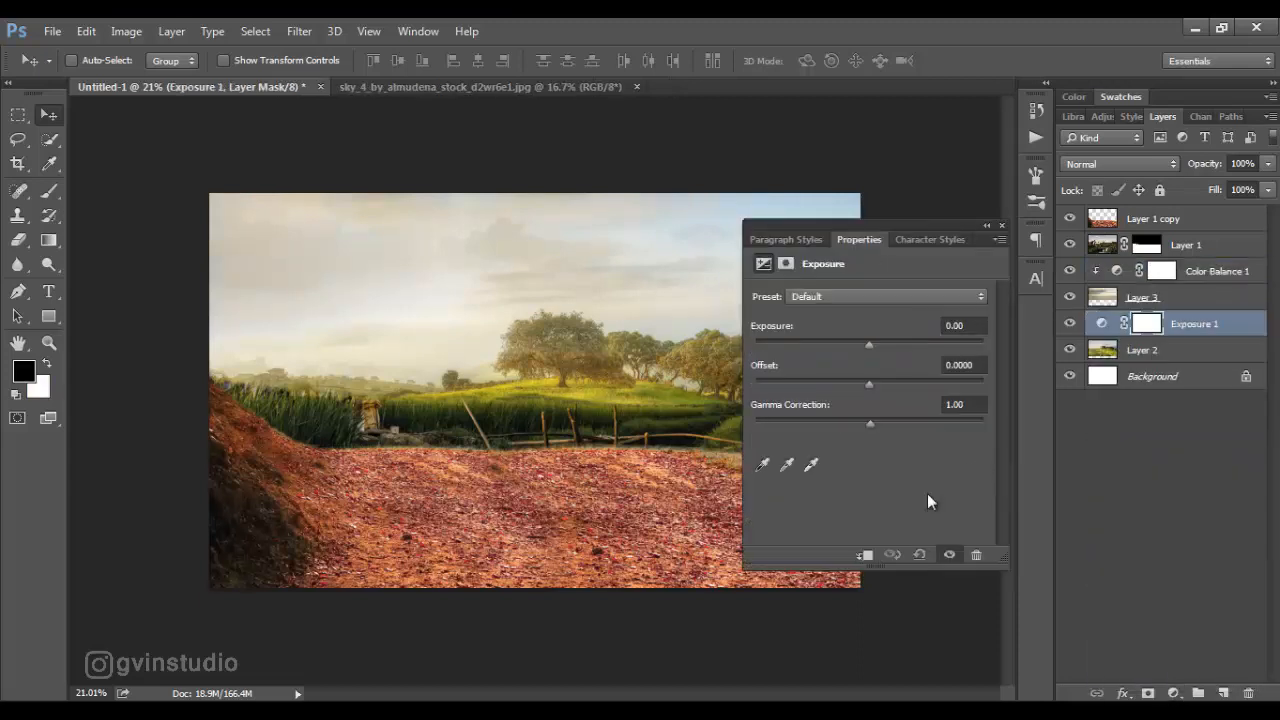
pyautogui.click(864, 556)
pyautogui.moveTo(864, 345); pyautogui.dragTo(843, 347)
pyautogui.click(1002, 226)
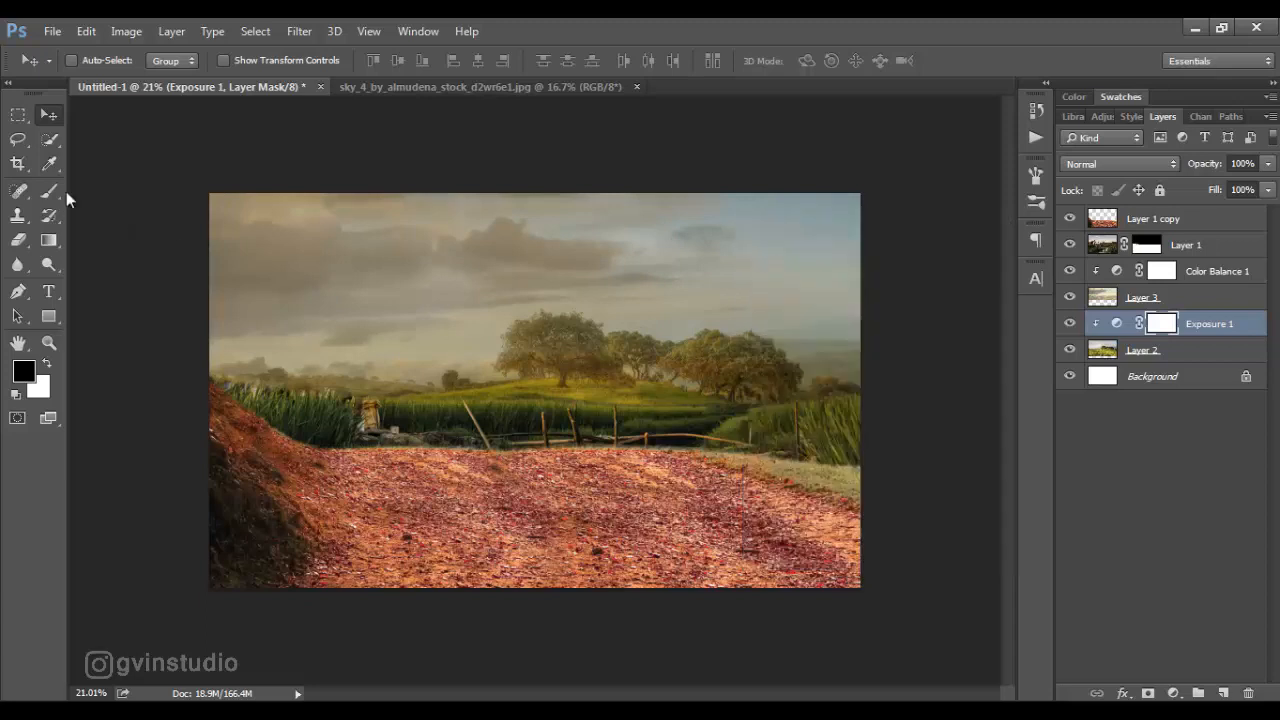
# Close the sky image and set up a soft round brush at 500 px, 54% opacity and 42% flow
pyautogui.click(50, 191)
pyautogui.rightClick(207, 237)
pyautogui.click(247, 410)
pyautogui.click(637, 87)
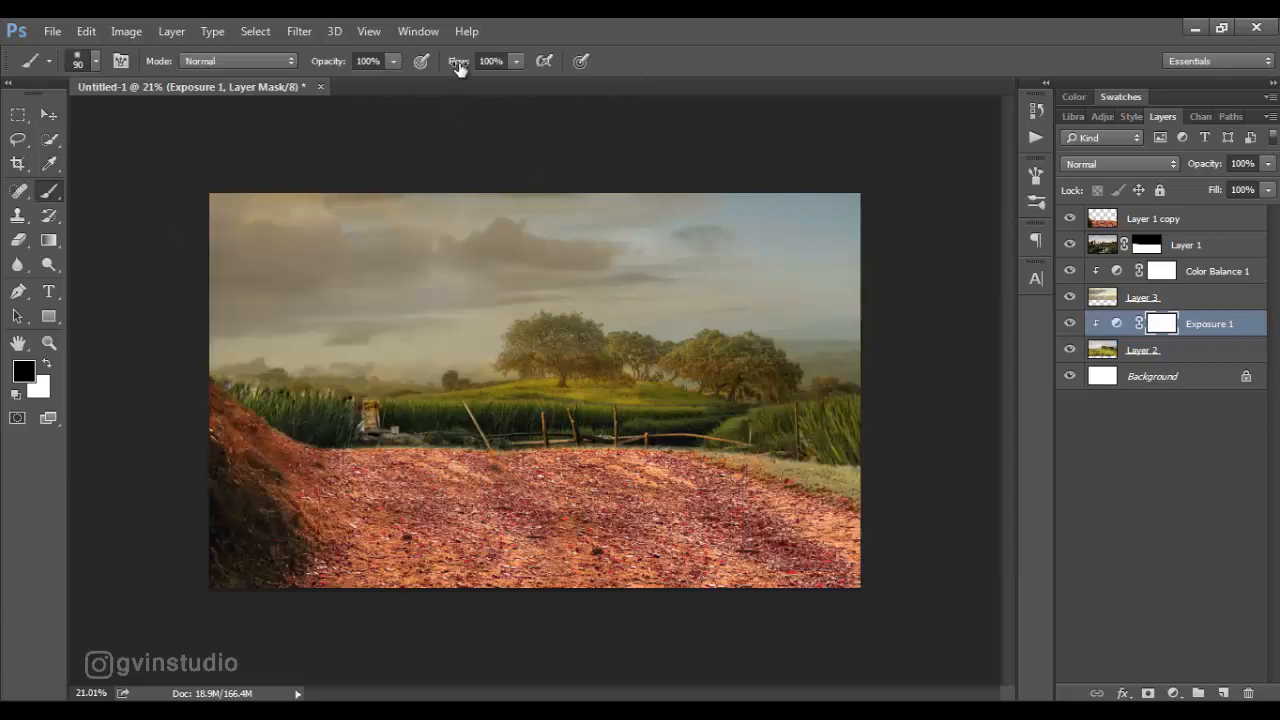
pyautogui.press(']')
pyautogui.press(']')
pyautogui.press(']')
pyautogui.press(']')
pyautogui.press(']')
pyautogui.press(']')
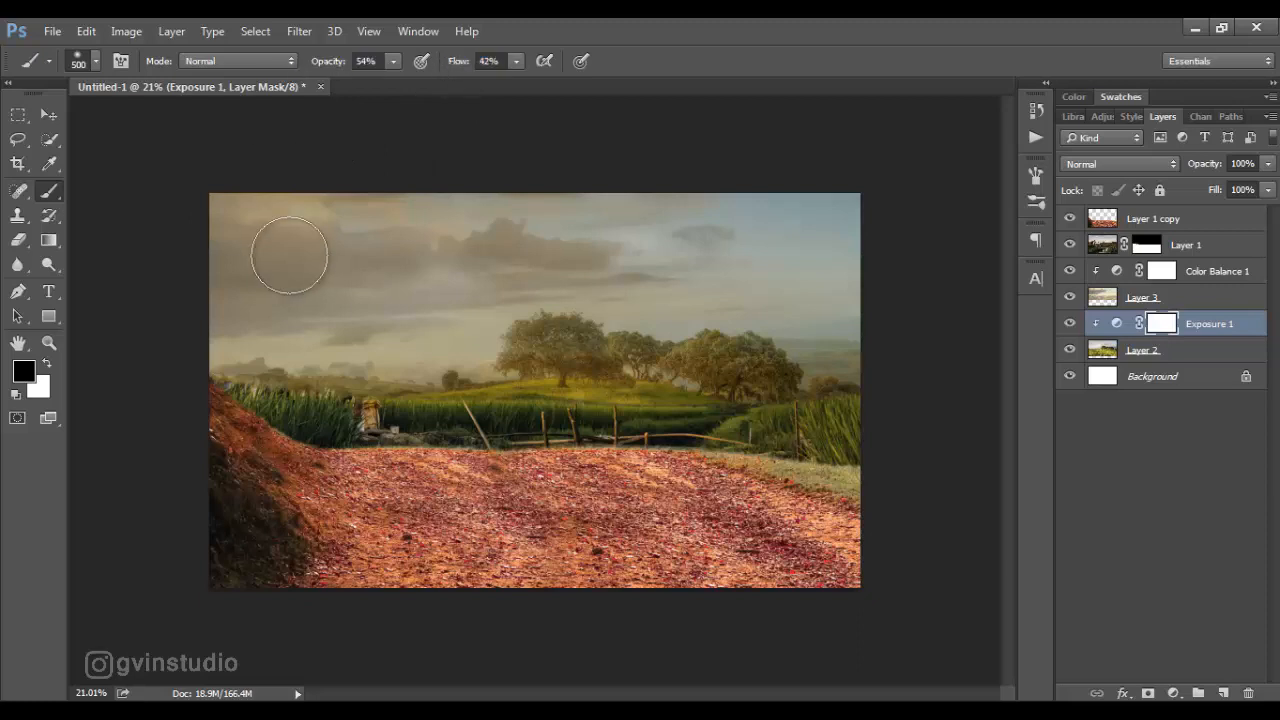
# Paint black on the Exposure 1 mask over the sky's left side to restore its brightness
pyautogui.moveTo(289, 255)
pyautogui.mouseDown()
pyautogui.moveTo(183, 234)
pyautogui.moveTo(337, 386)
pyautogui.moveTo(494, 334)
pyautogui.moveTo(361, 227)
pyautogui.moveTo(563, 294)
pyautogui.moveTo(623, 291)
pyautogui.moveTo(690, 360)
pyautogui.moveTo(483, 345)
pyautogui.moveTo(223, 243)
pyautogui.mouseUp()
pyautogui.click(48, 114)
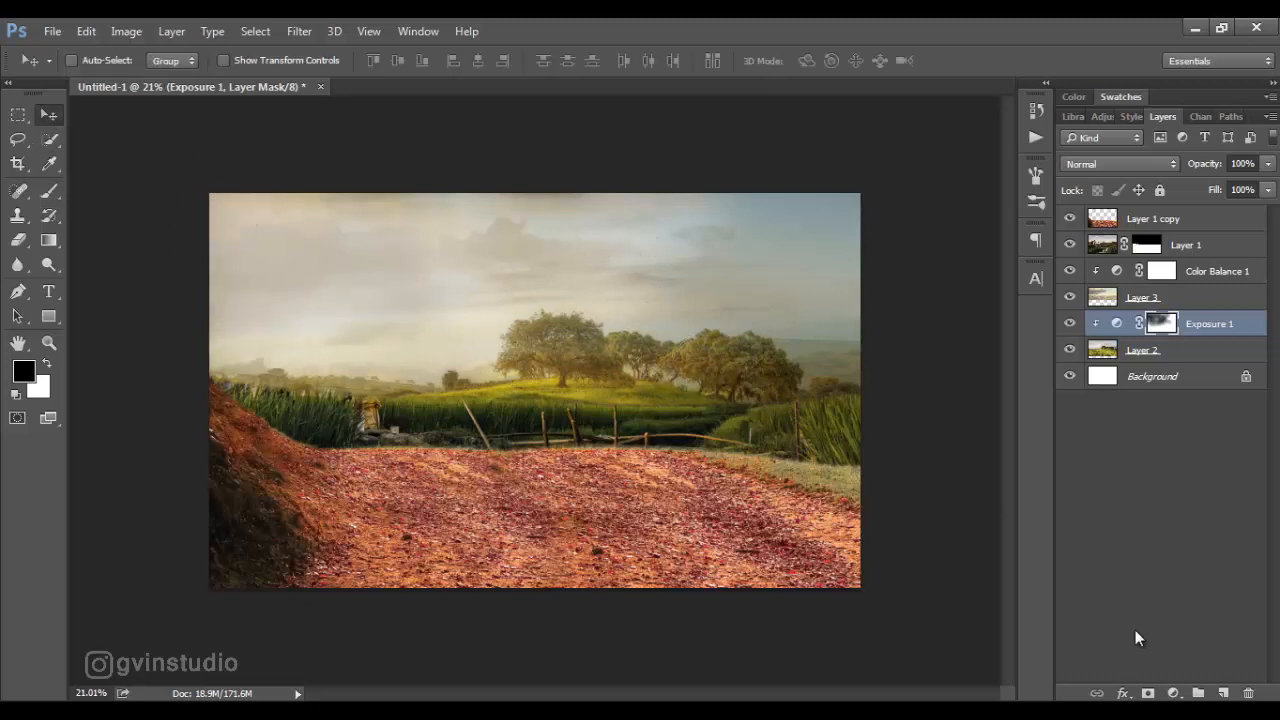
# Add a Color Balance adjustment clipped to the grassland layer with midtones Yellow-Blue at -22 and a slight shift toward red
pyautogui.click(1173, 693)
pyautogui.click(1150, 492)
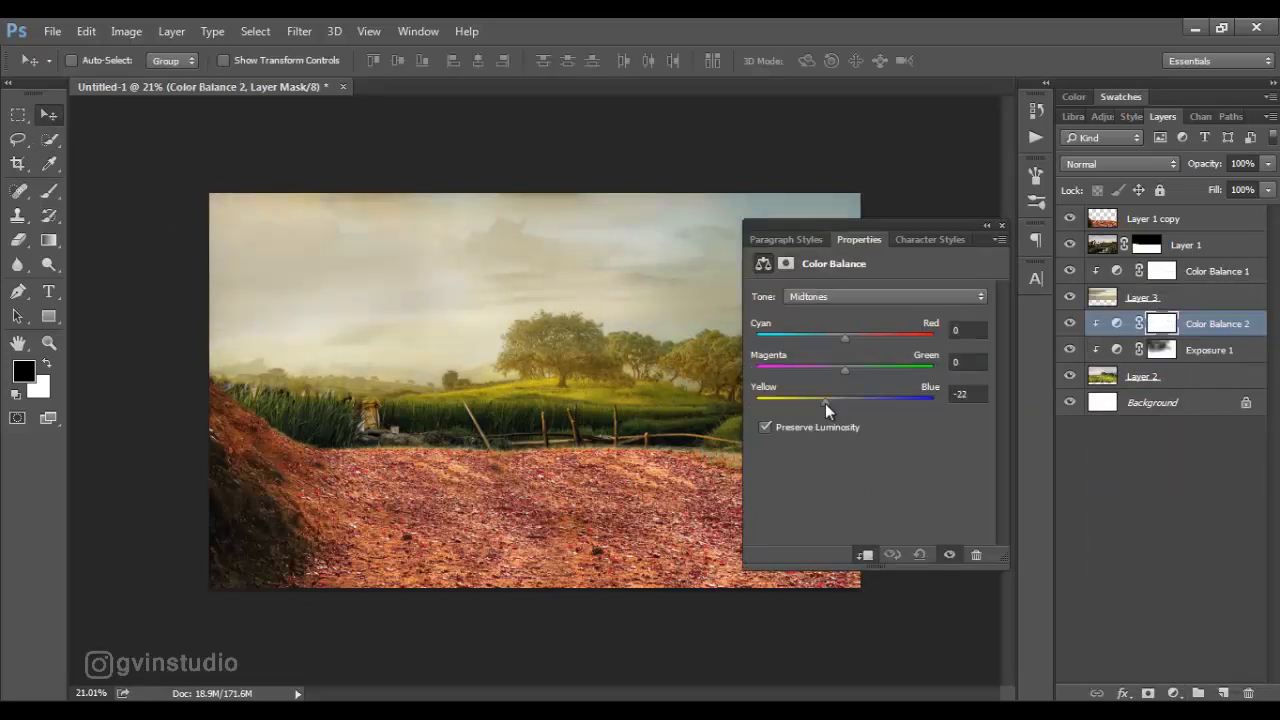
pyautogui.moveTo(845, 338); pyautogui.dragTo(855, 338)
pyautogui.click(1002, 225)
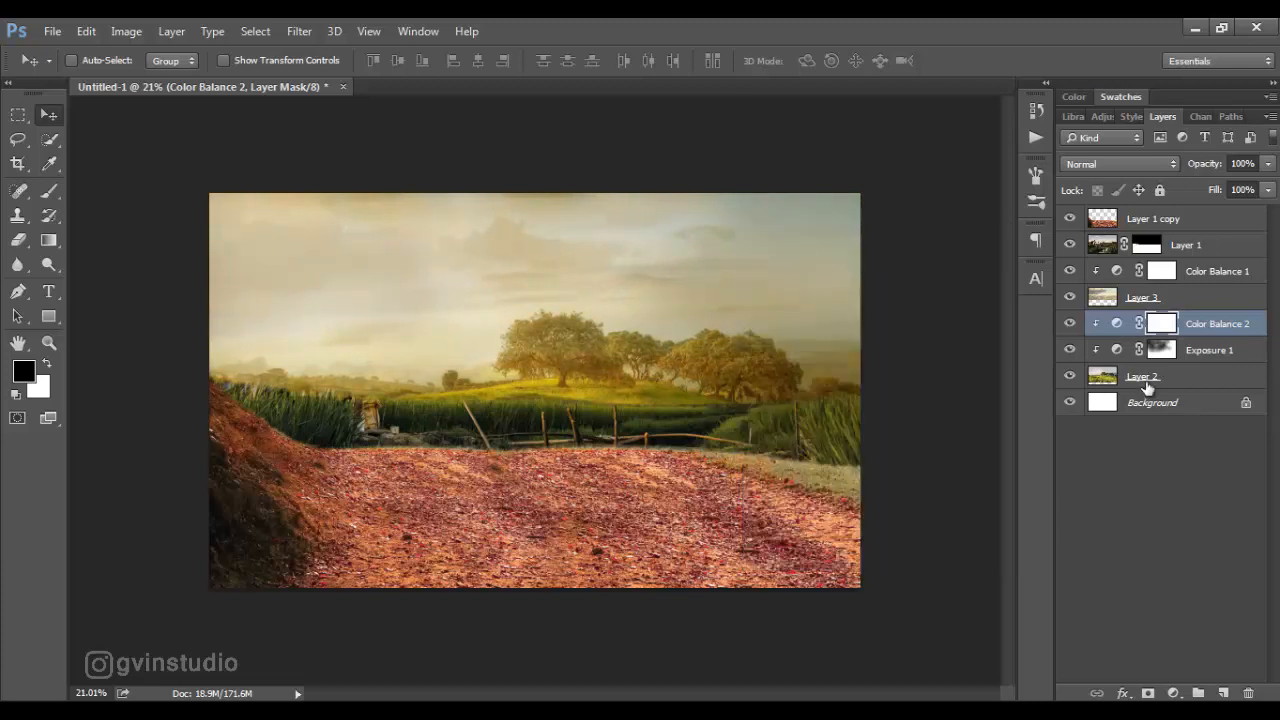
# Convert the grassland layer to a smart object and apply a Gaussian Blur with a radius of about 5.1 pixels
pyautogui.rightClick(1145, 380)
pyautogui.click(845, 266)
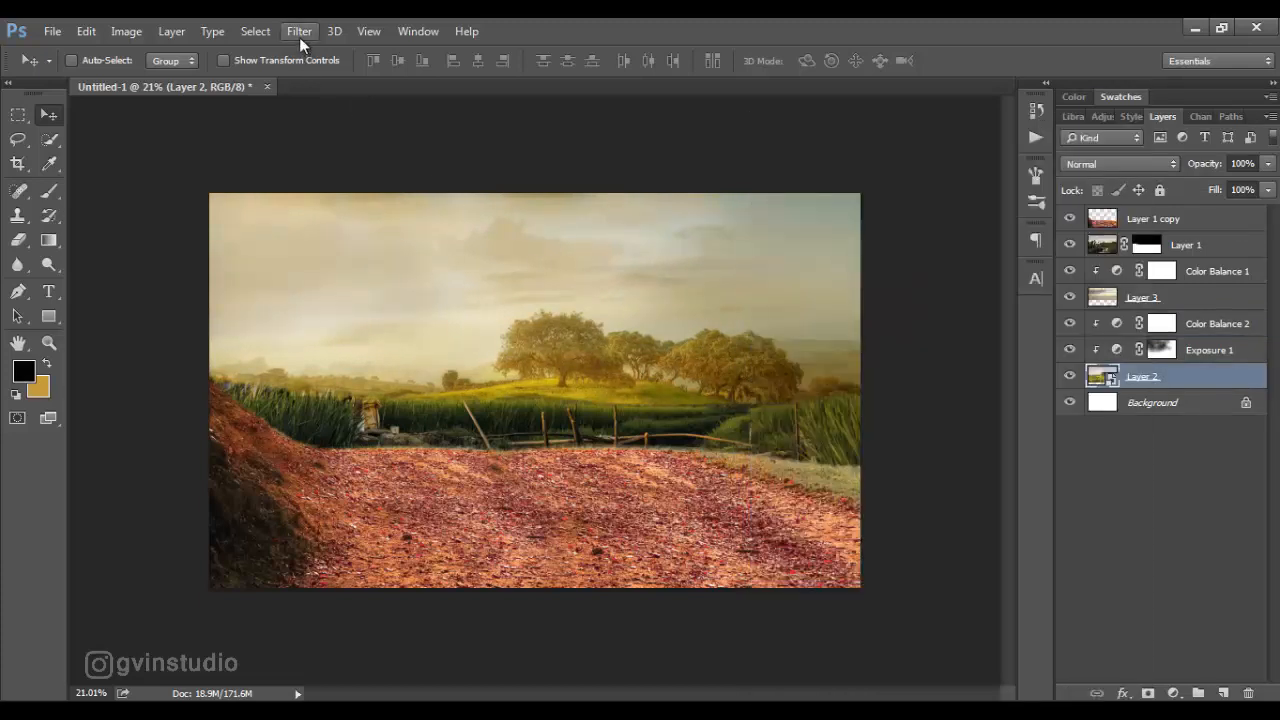
pyautogui.click(299, 31)
pyautogui.moveTo(423, 223)
pyautogui.click(557, 289)
pyautogui.moveTo(895, 224); pyautogui.dragTo(924, 220)
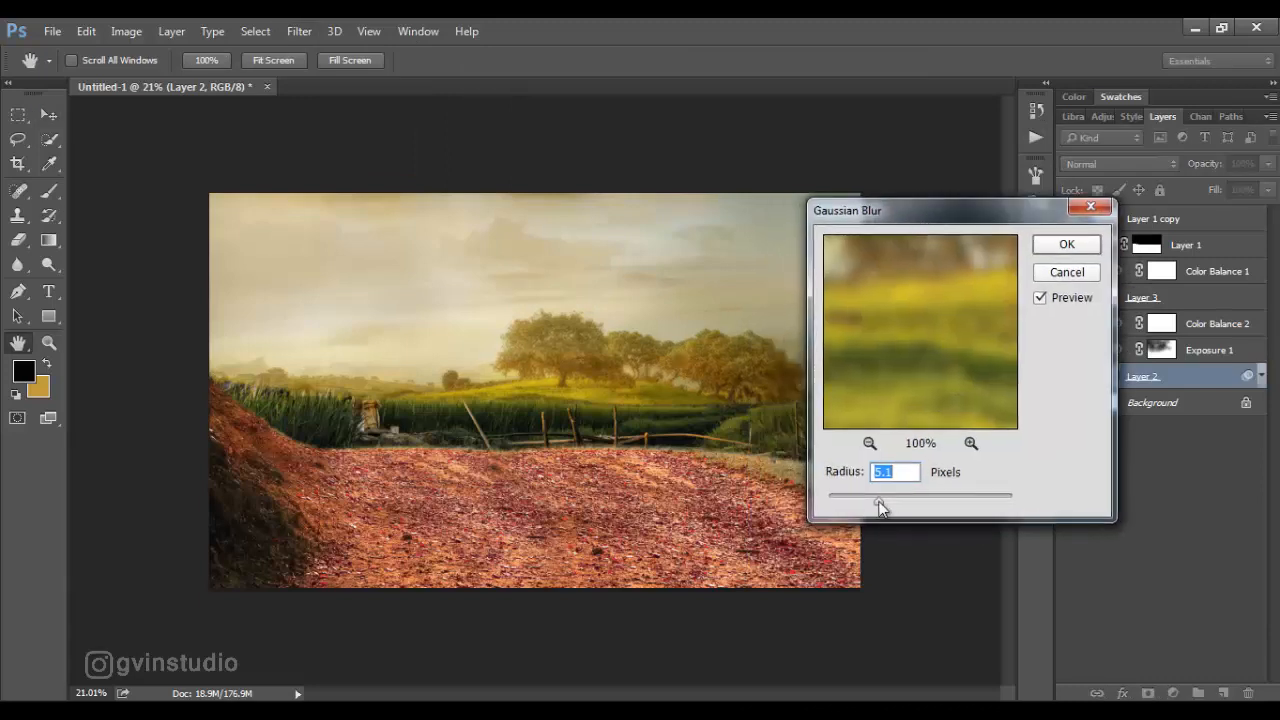
pyautogui.click(1066, 245)
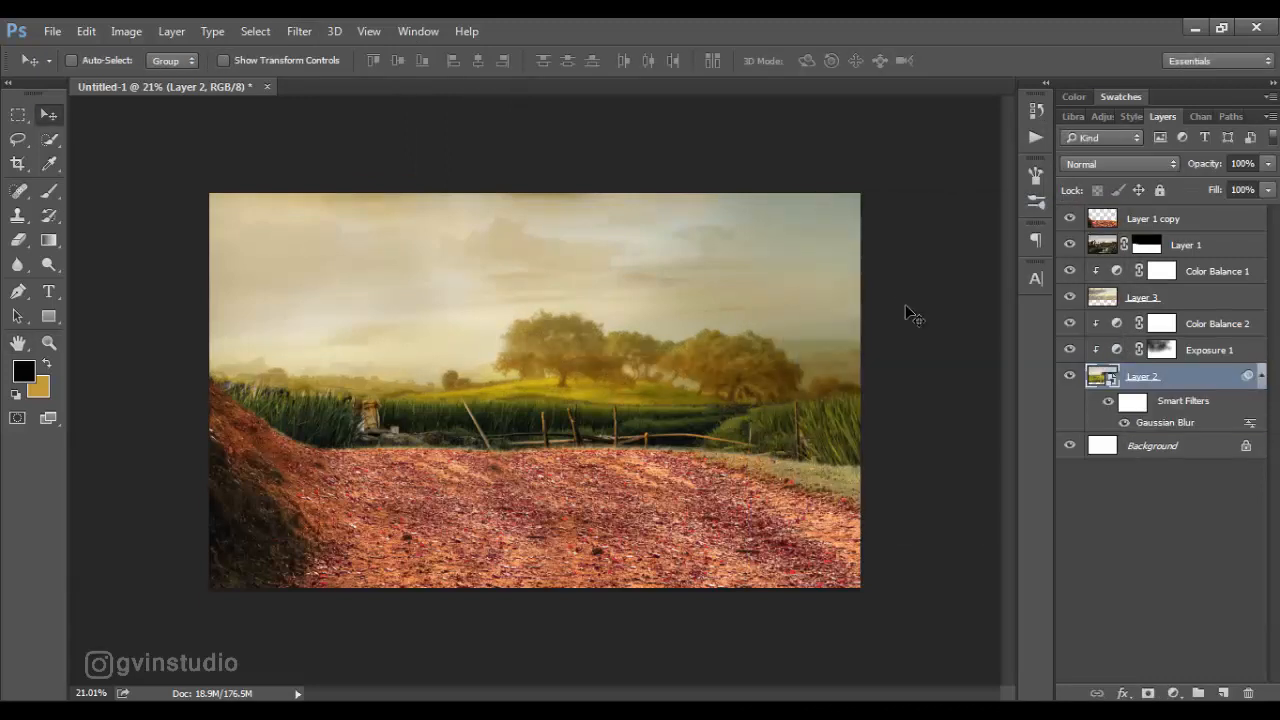
# Group the grassland and sky layers with their clipped adjustments and compare the image with the group hidden and shown
pyautogui.click(1261, 377)
pyautogui.keyDown('shift'); pyautogui.click(1191, 274); pyautogui.keyUp('shift')
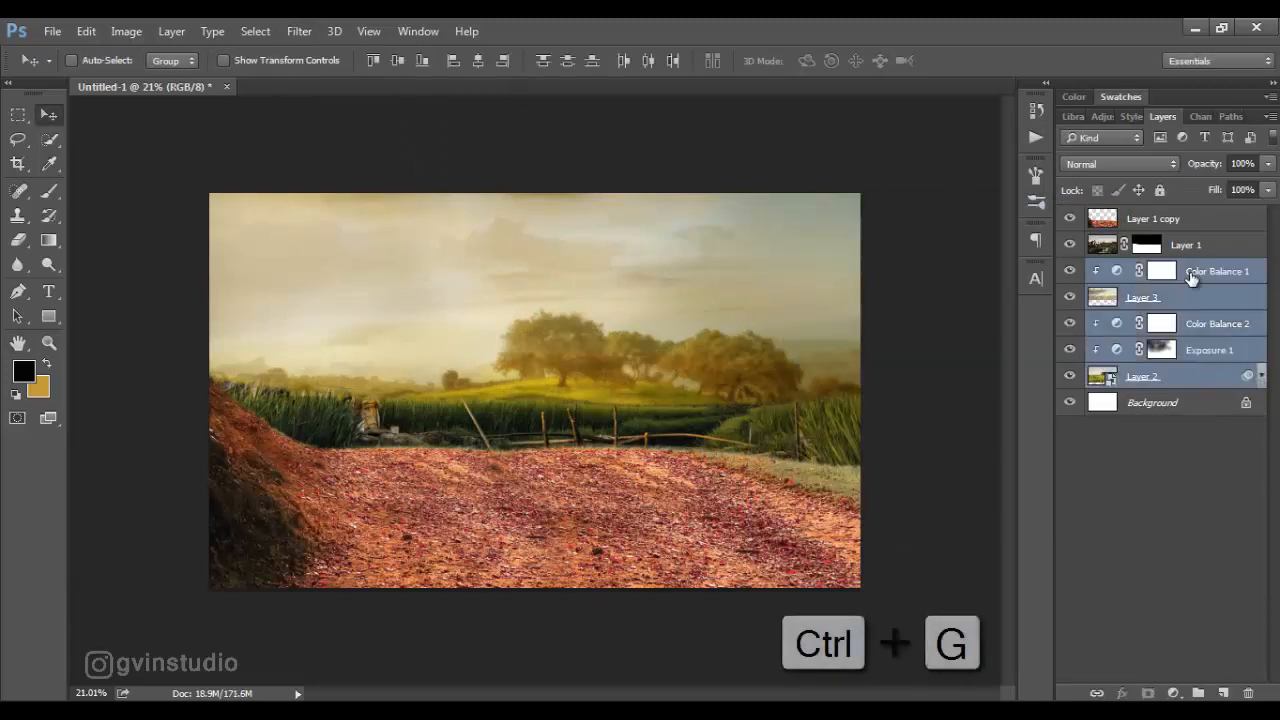
pyautogui.hotkey('ctrl', 'g')
pyautogui.click(1069, 269)
pyautogui.click(1069, 269)
# Add an Exposure adjustment clipped to the canal layer, Layer 1, and lower its exposure to about -1.87
pyautogui.click(1190, 245)
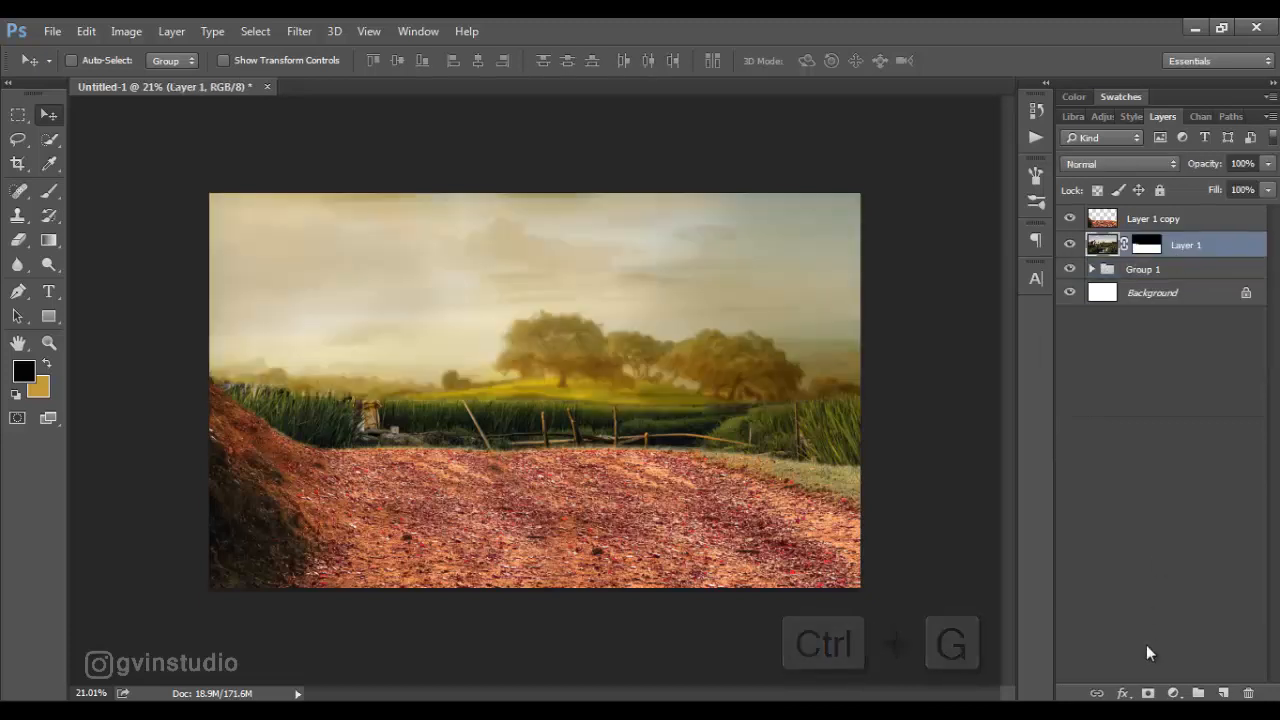
pyautogui.click(1173, 693)
pyautogui.click(1149, 412)
pyautogui.moveTo(852, 344); pyautogui.dragTo(836, 346)
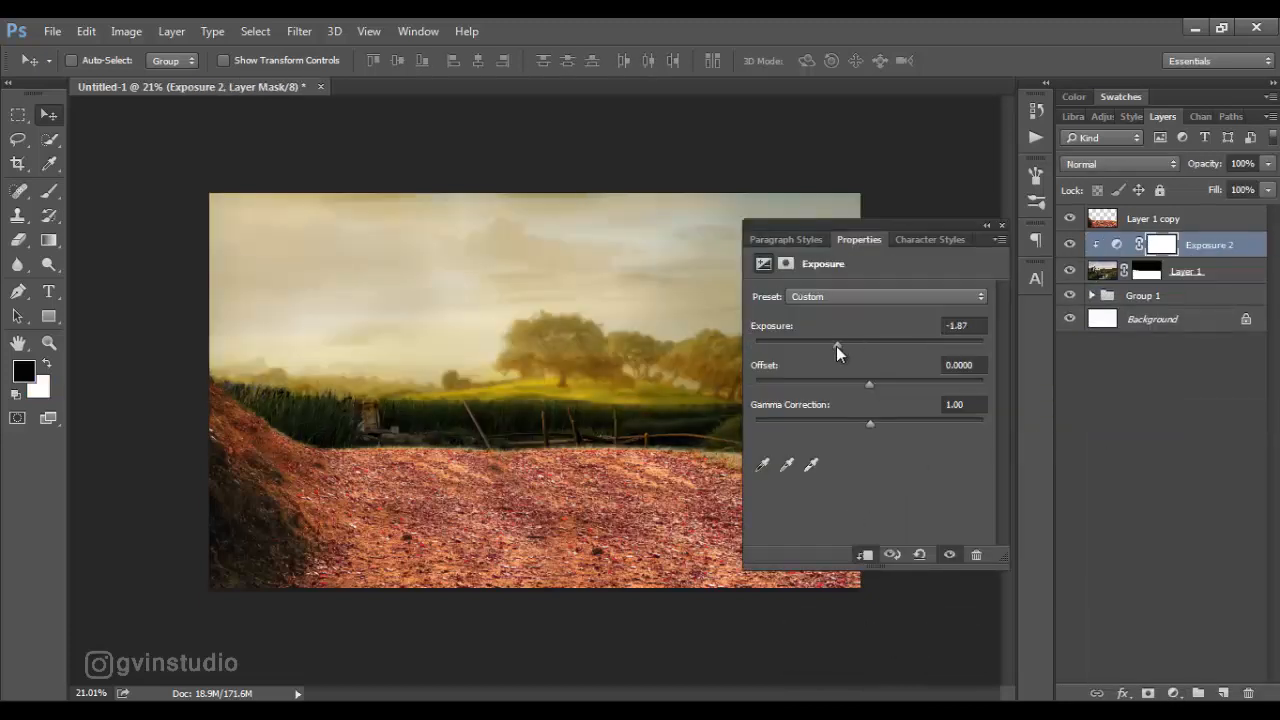
pyautogui.click(1002, 225)
# Paint black on the Exposure 2 mask over the middle grass, using a 600 px then 250 px brush at 30% opacity, and compare the effect
pyautogui.press('b')
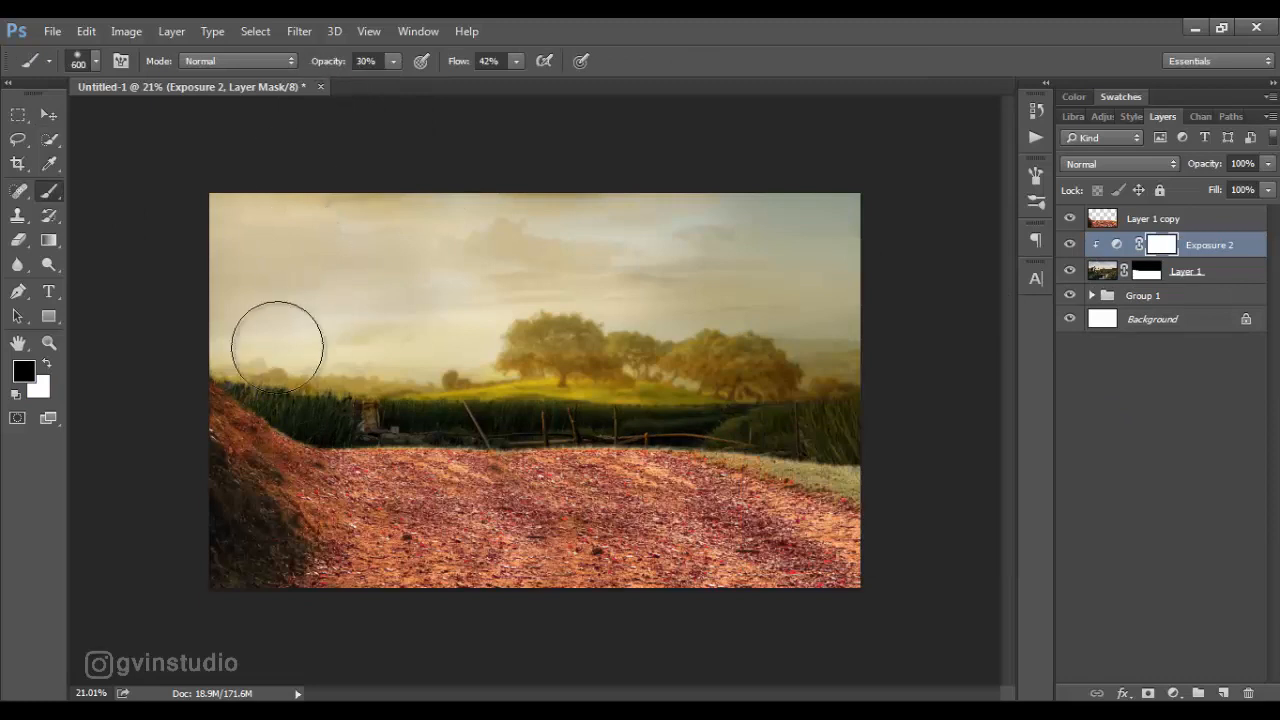
pyautogui.moveTo(277, 346); pyautogui.dragTo(467, 404)
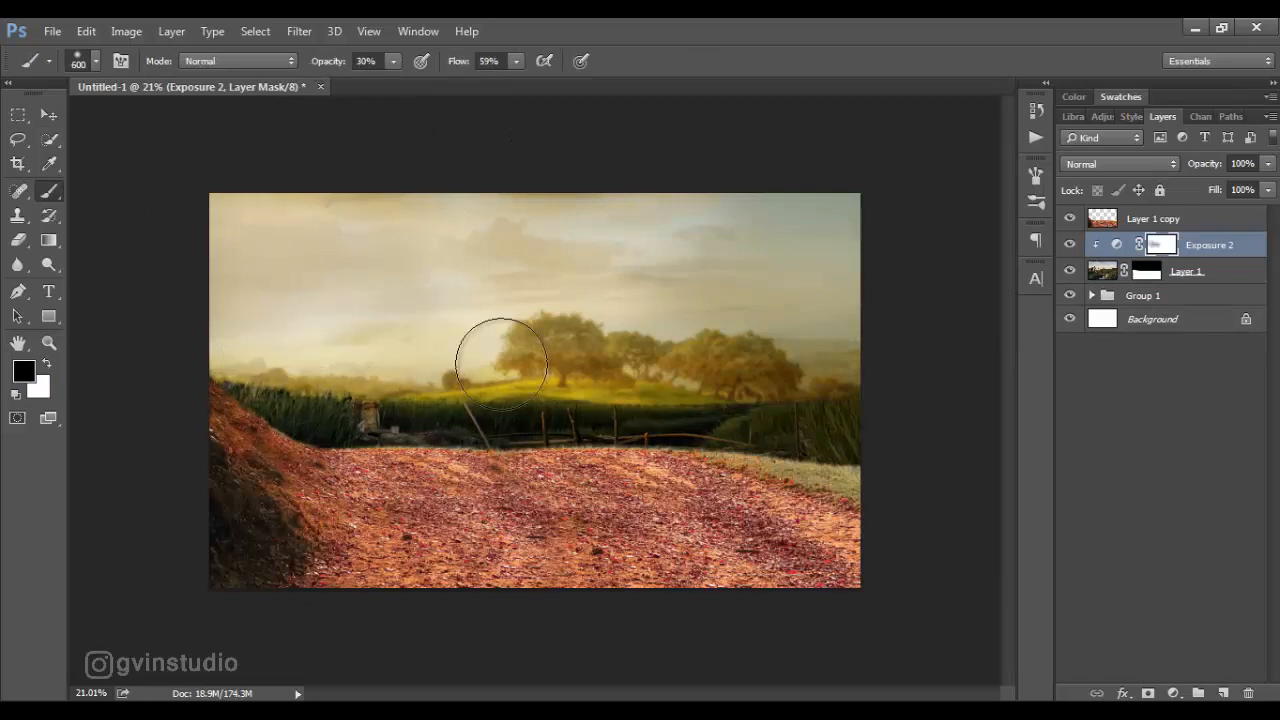
pyautogui.moveTo(501, 364)
pyautogui.mouseDown()
pyautogui.moveTo(455, 400)
pyautogui.moveTo(651, 380)
pyautogui.moveTo(620, 398)
pyautogui.moveTo(434, 381)
pyautogui.mouseUp()
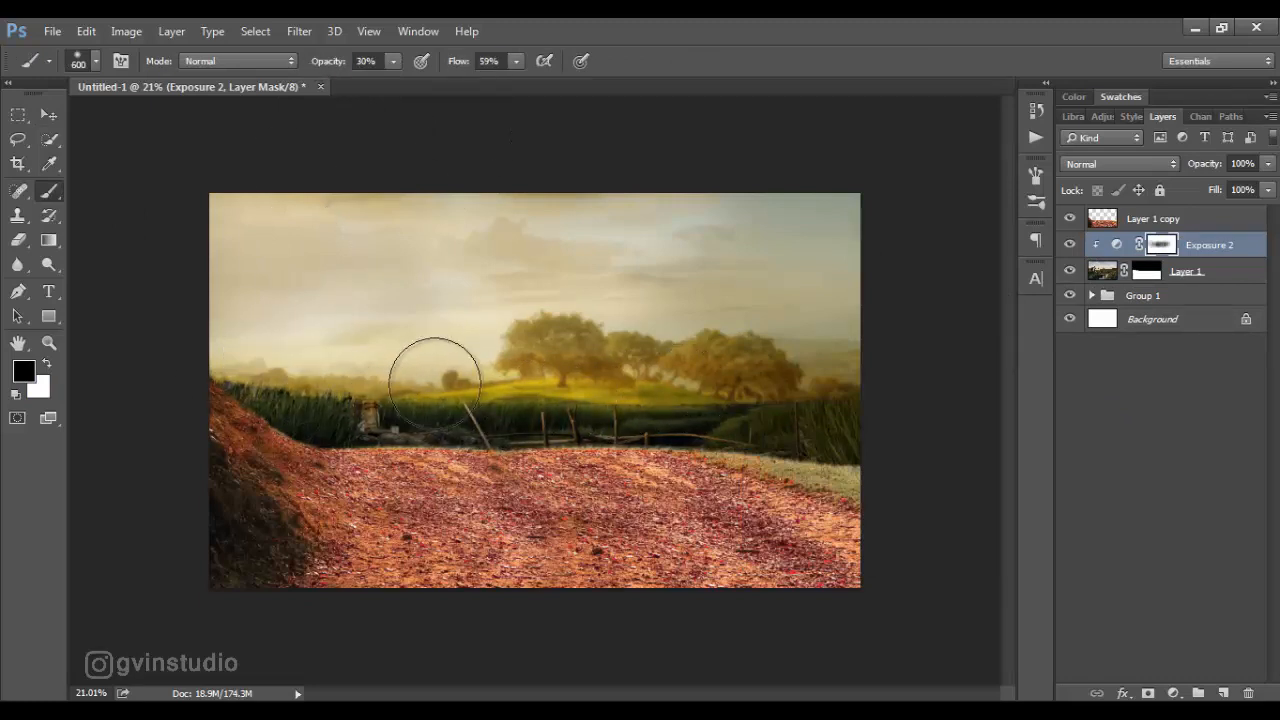
pyautogui.press('[')
pyautogui.press('[')
pyautogui.press('[')
pyautogui.press('[')
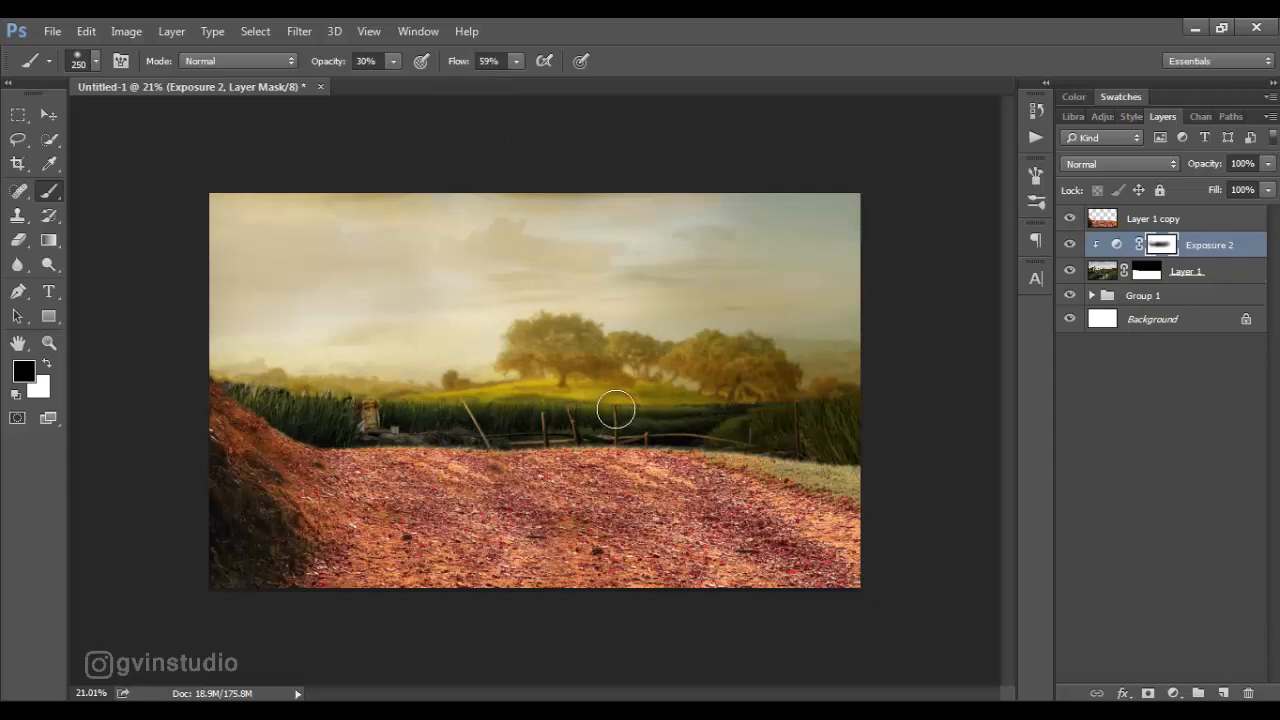
pyautogui.click(1070, 246)
pyautogui.click(1070, 246)
pyautogui.click(1070, 246)
pyautogui.click(1070, 246)
# Add a Color Balance adjustment clipped to the canal layer with midtones Cyan-Red at +29 and Yellow-Blue at -44
pyautogui.click(1173, 693)
pyautogui.click(1170, 497)
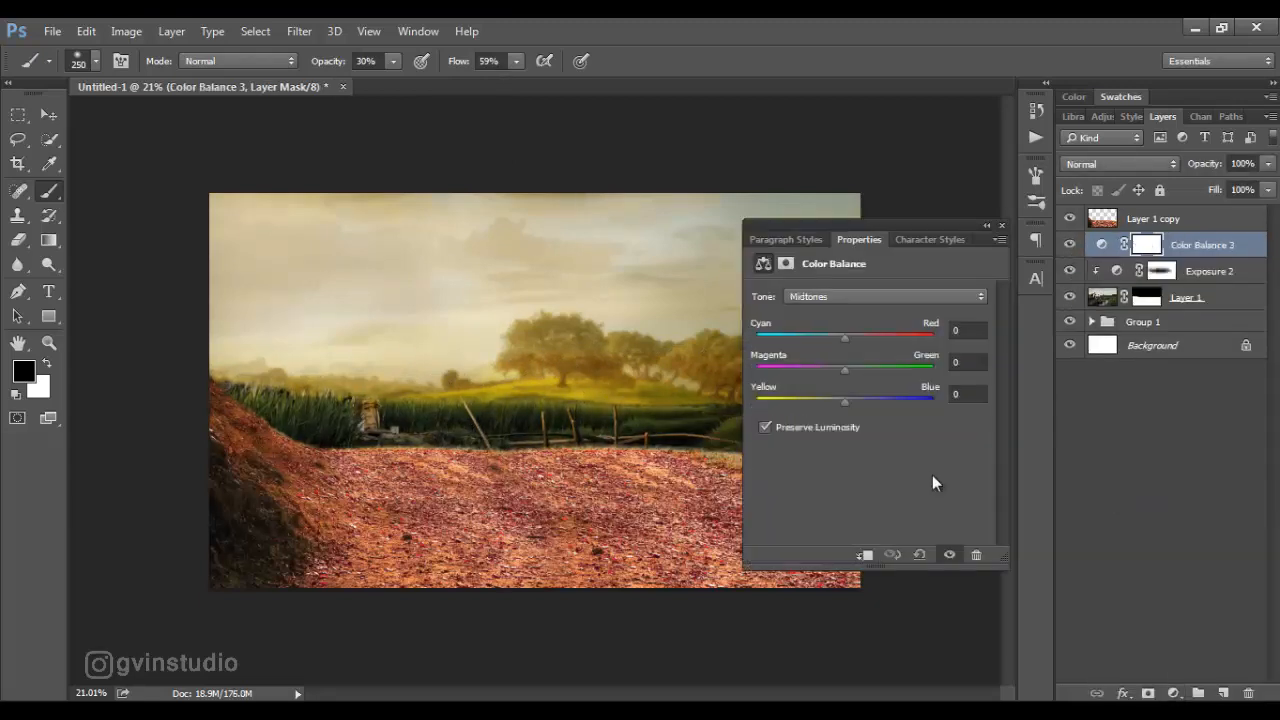
pyautogui.click(866, 556)
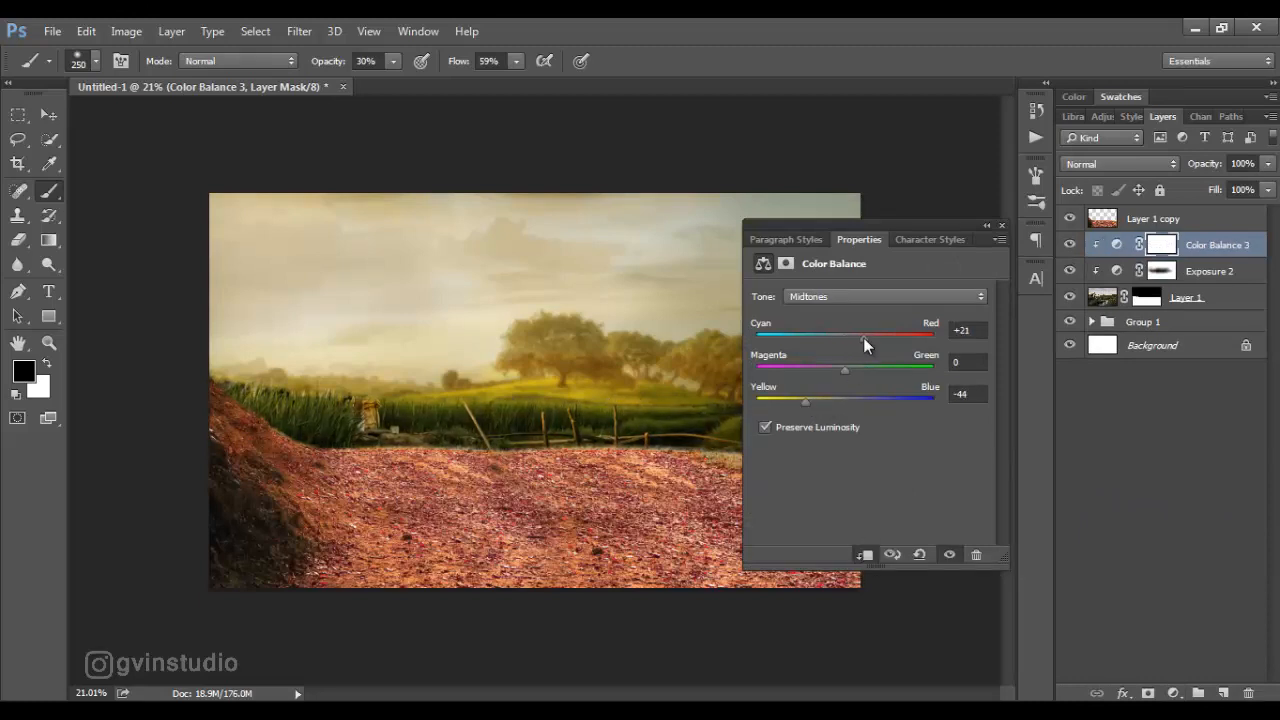
pyautogui.moveTo(863, 337); pyautogui.dragTo(871, 338)
pyautogui.click(1002, 226)
# Add a pale yellow Solid Color fill clipped to the canal layer, invert its mask and paint haze along the grass at 24% opacity
pyautogui.click(1173, 693)
pyautogui.click(1154, 287)
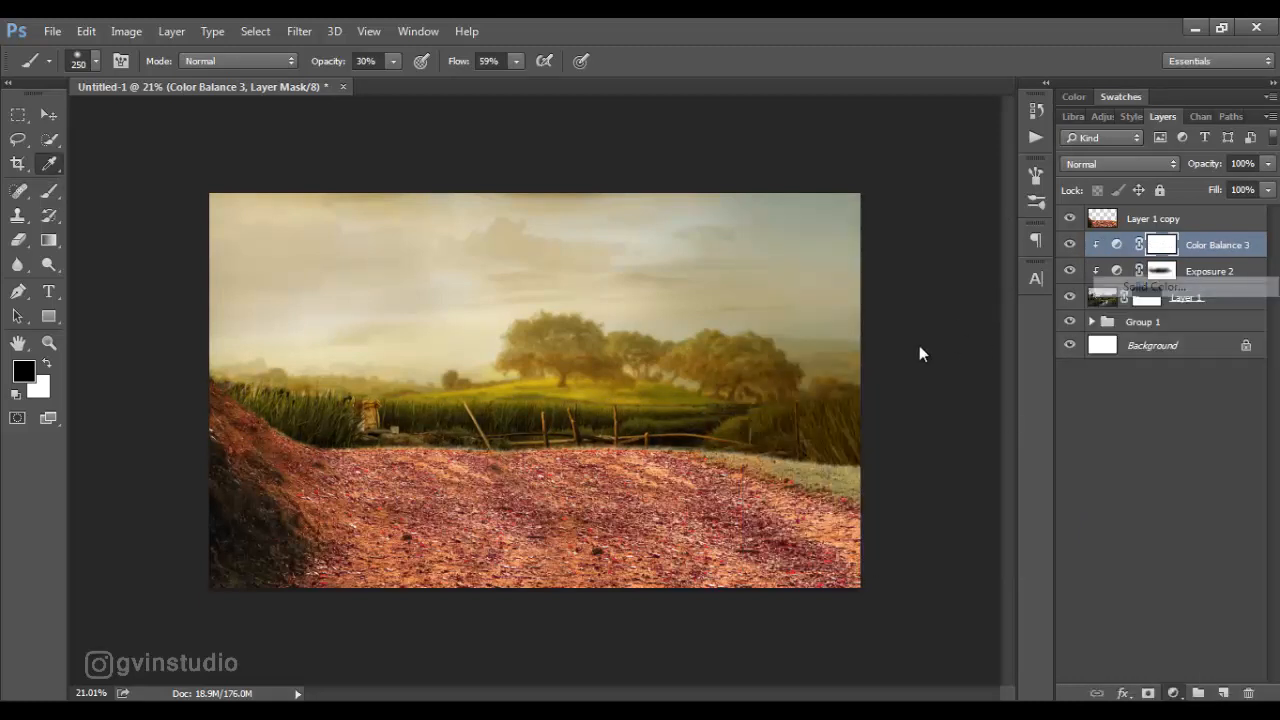
pyautogui.click(1184, 340)
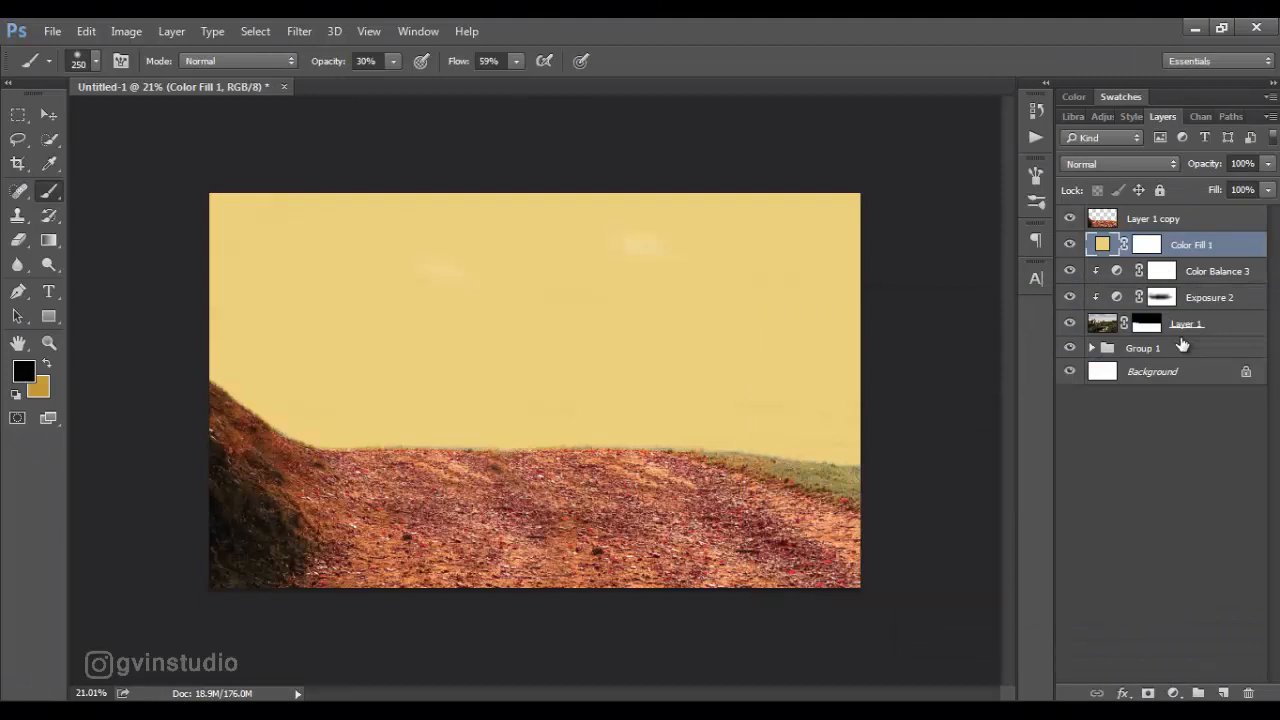
pyautogui.keyDown('alt'); pyautogui.click(1226, 252); pyautogui.keyUp('alt')
pyautogui.click(1160, 250)
pyautogui.hotkey('ctrl', 'i')
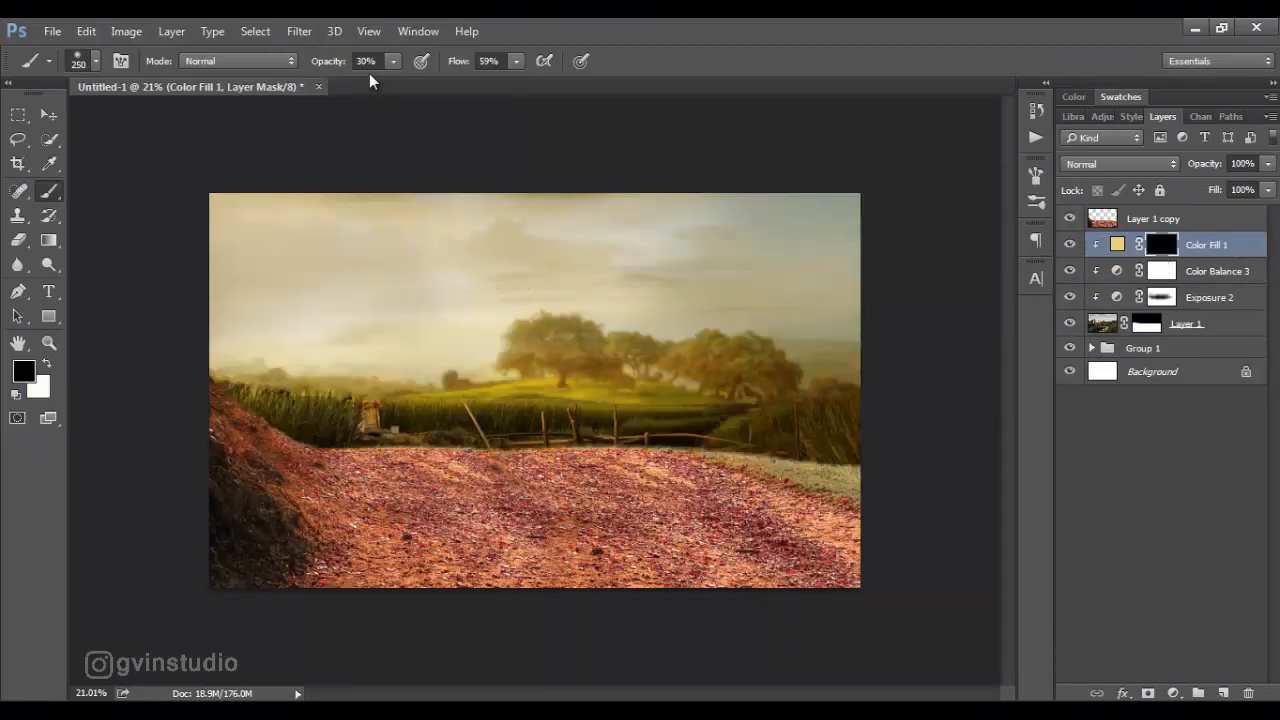
pyautogui.moveTo(298, 370); pyautogui.dragTo(587, 378)
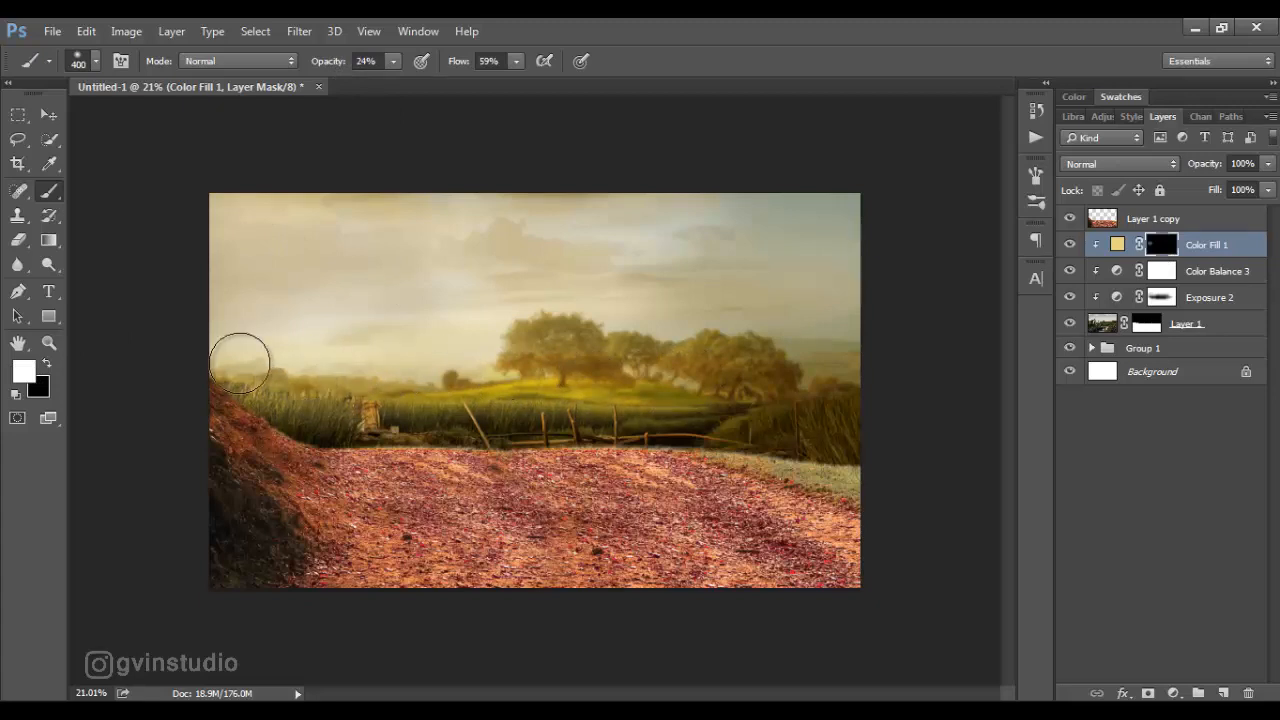
# Reopen Color Balance 3 and shift its midtones slightly further toward yellow
pyautogui.press('v')
pyautogui.doubleClick(1117, 270)
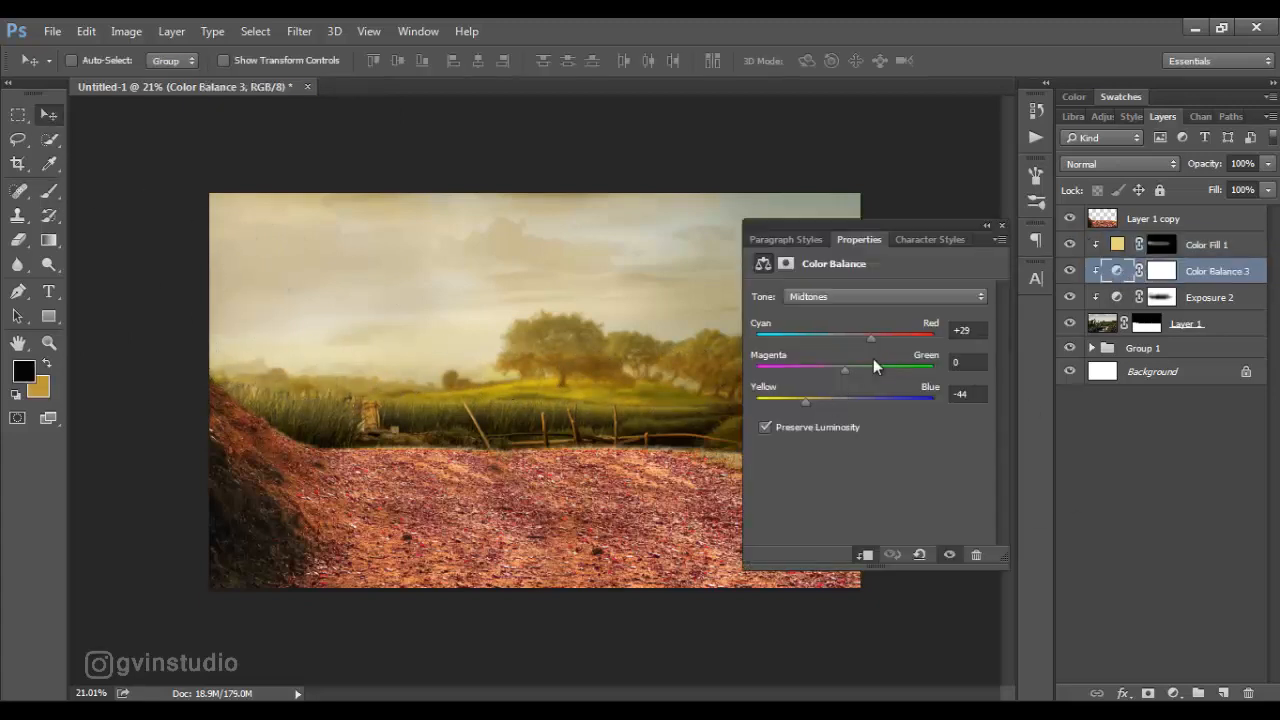
pyautogui.moveTo(803, 403); pyautogui.dragTo(802, 401)
# Convert the canal layer to a smart object and apply a Gaussian Blur with a radius of 4.3 pixels
pyautogui.click(1187, 330)
pyautogui.rightClick(1187, 333)
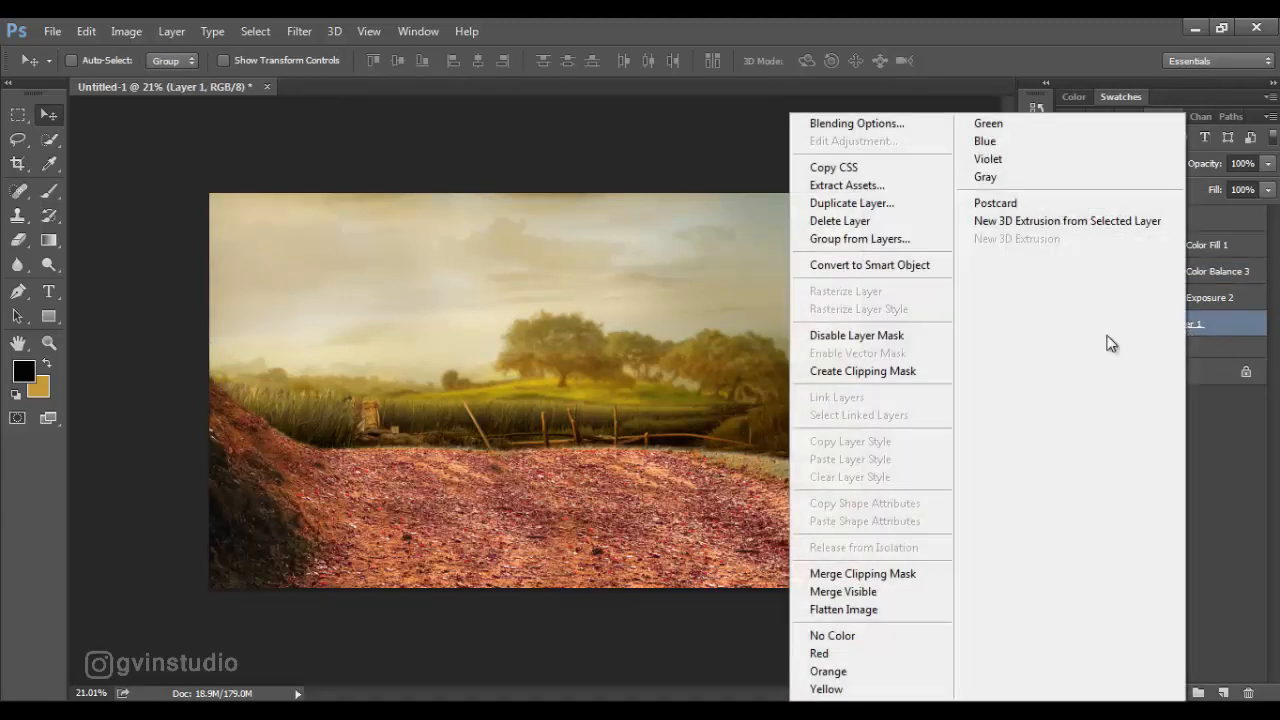
pyautogui.click(843, 263)
pyautogui.click(299, 31)
pyautogui.moveTo(308, 220)
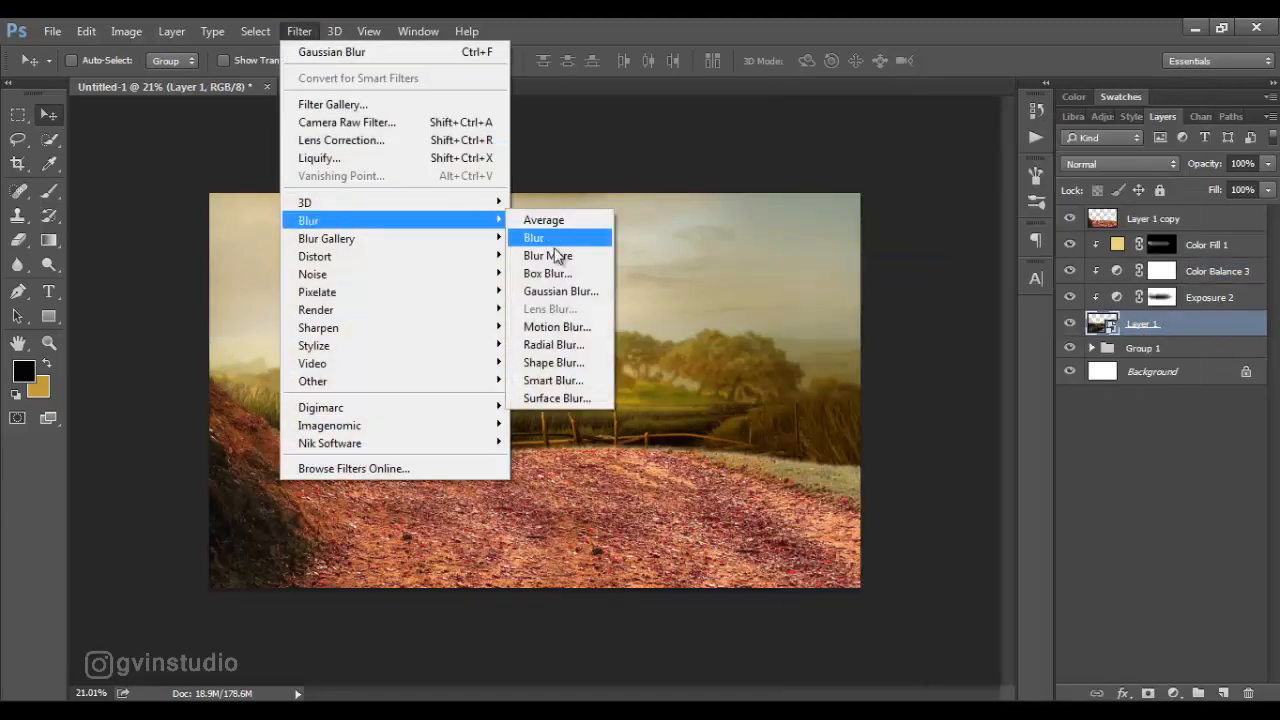
pyautogui.click(545, 290)
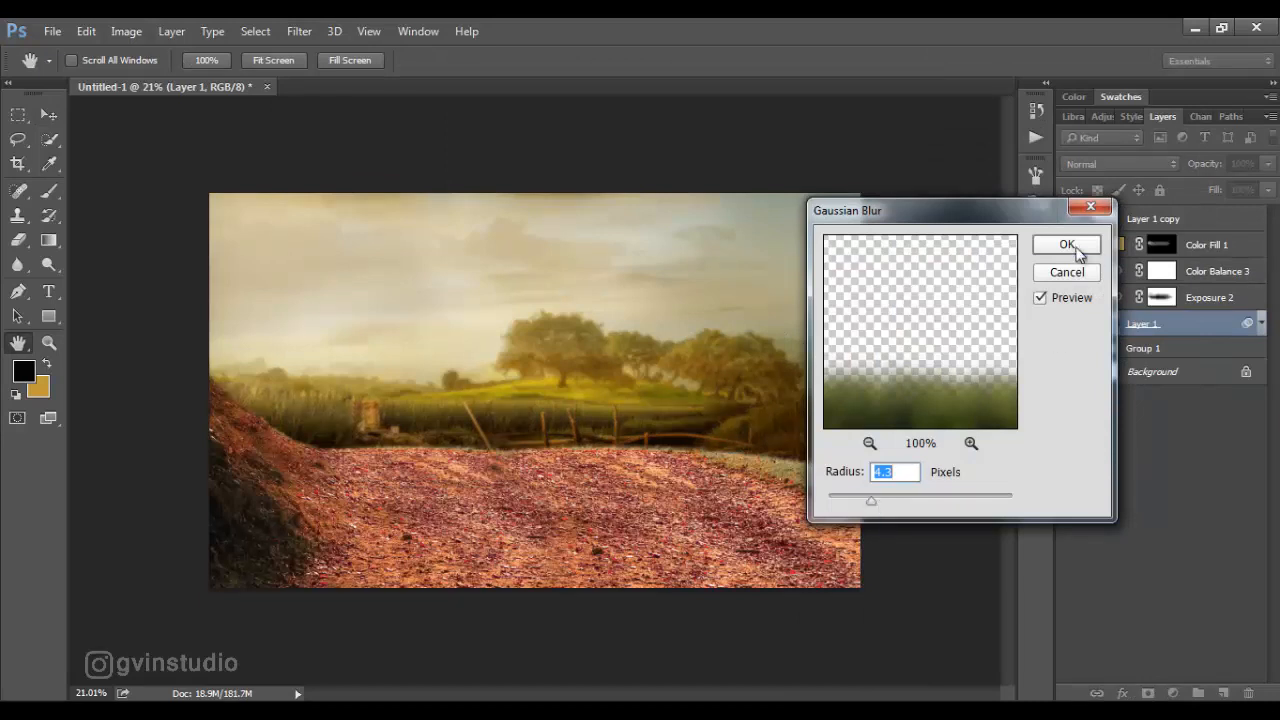
pyautogui.click(1076, 249)
pyautogui.click(1250, 324)
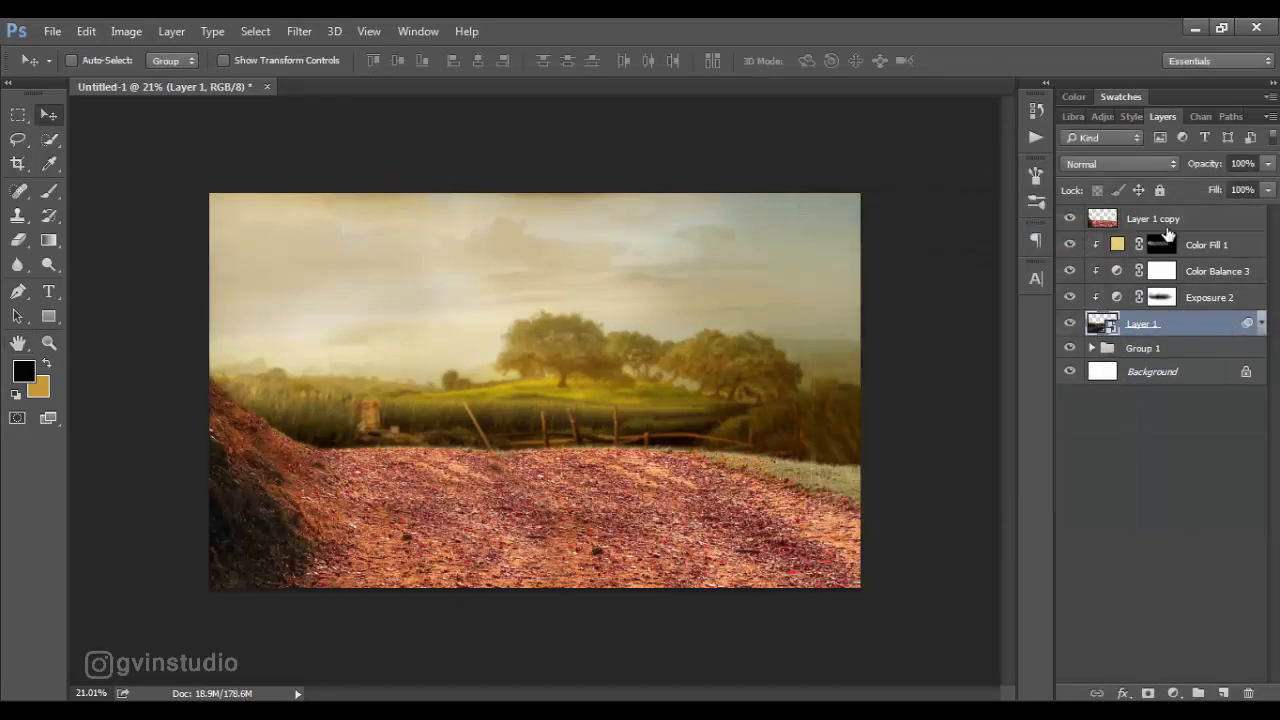
# Erase the ground layer's edge with a 150 px eraser, shift the ground slightly right, and check the edges with Group 1 hidden
pyautogui.click(1166, 226)
pyautogui.scroll(-1, 749, 465)
pyautogui.scroll(2, 749, 465)
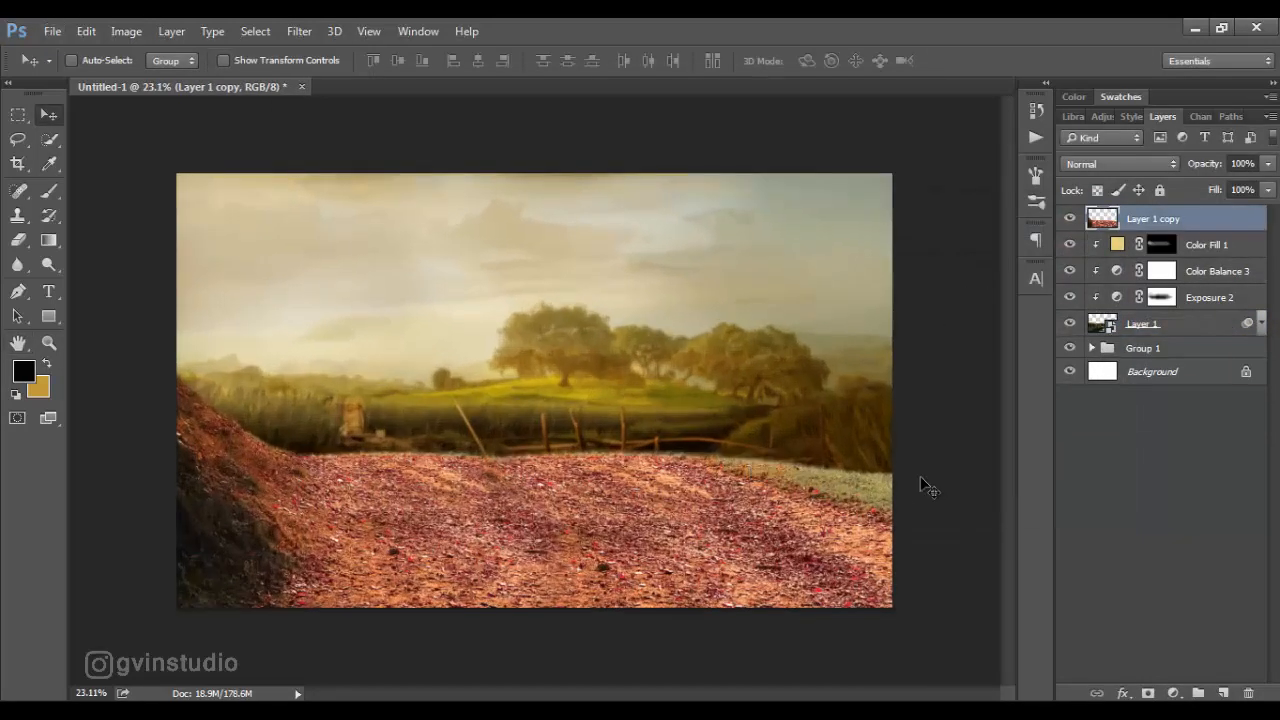
pyautogui.press('e')
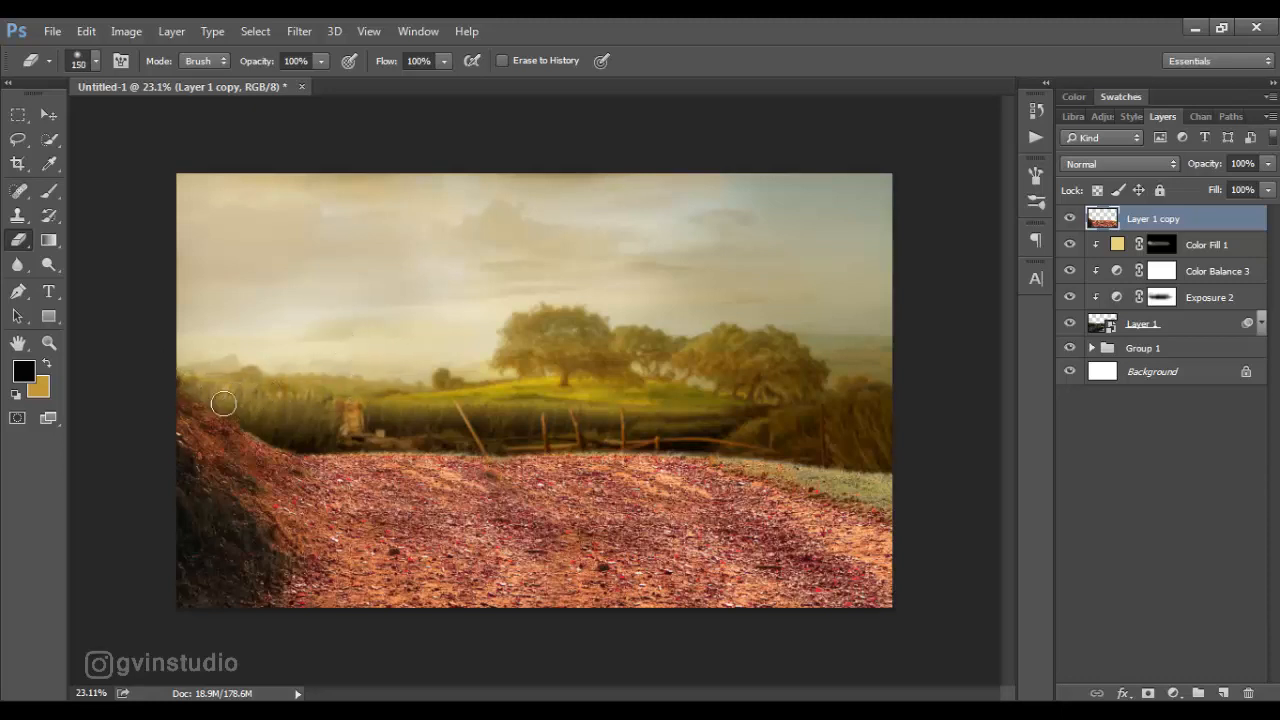
pyautogui.press('v')
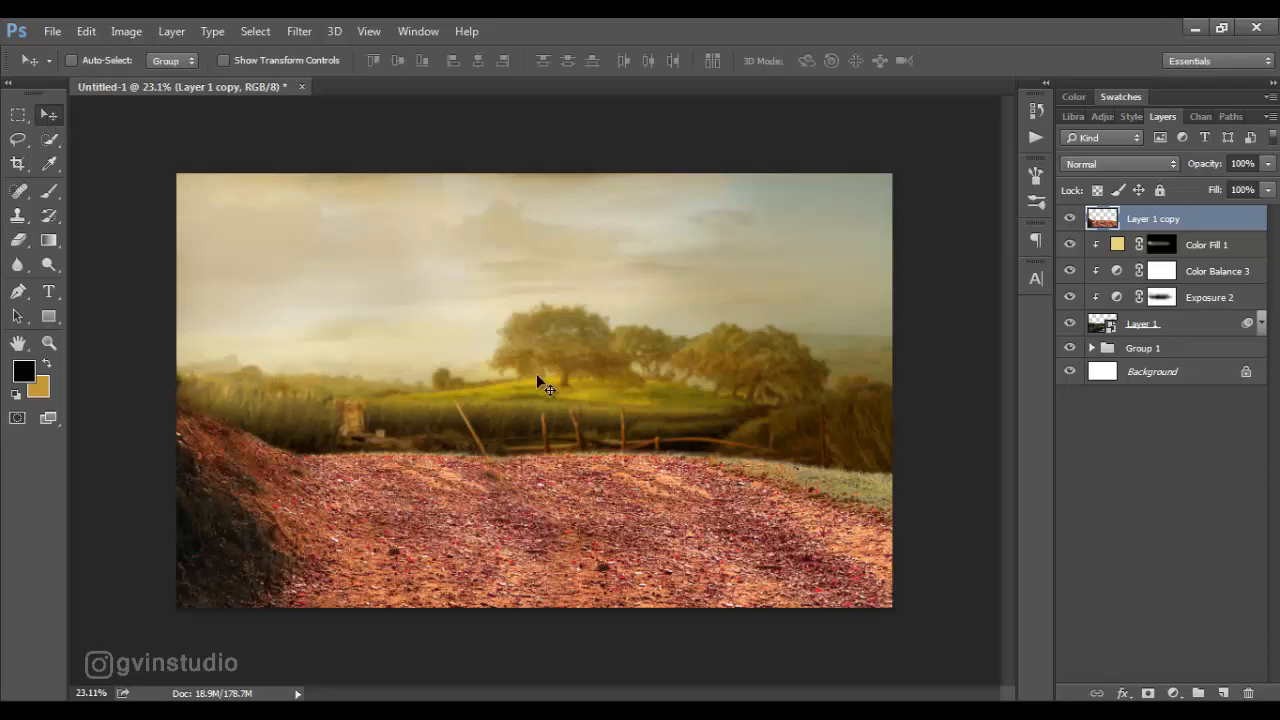
pyautogui.moveTo(536, 373); pyautogui.dragTo(552, 377)
pyautogui.press('e')
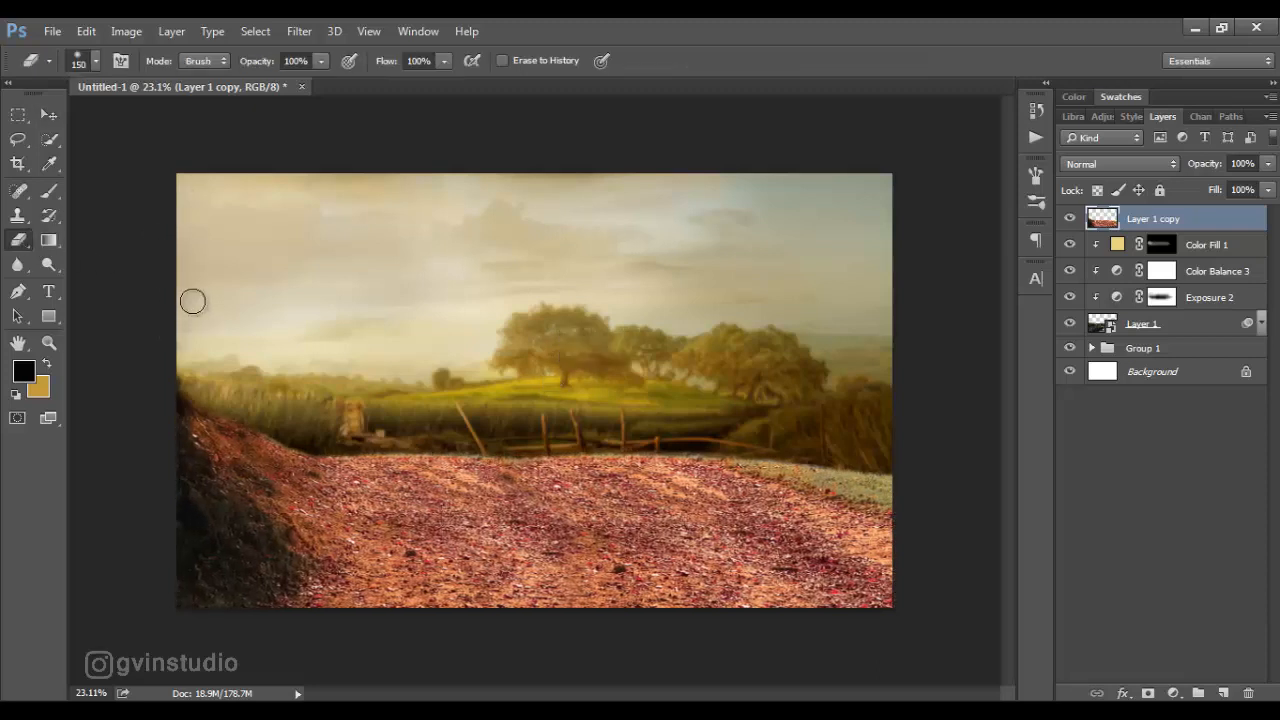
pyautogui.click(1070, 347)
pyautogui.click(1070, 347)
pyautogui.click(1070, 347)
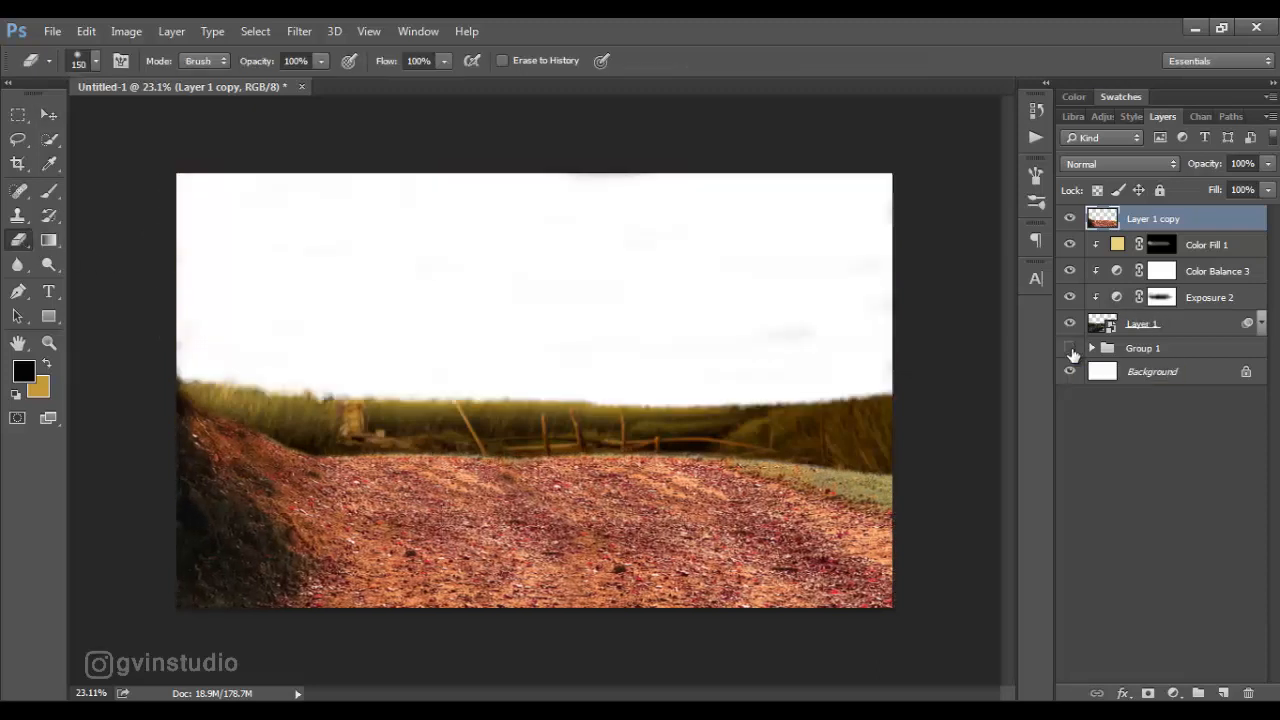
pyautogui.click(1070, 347)
pyautogui.press('v')
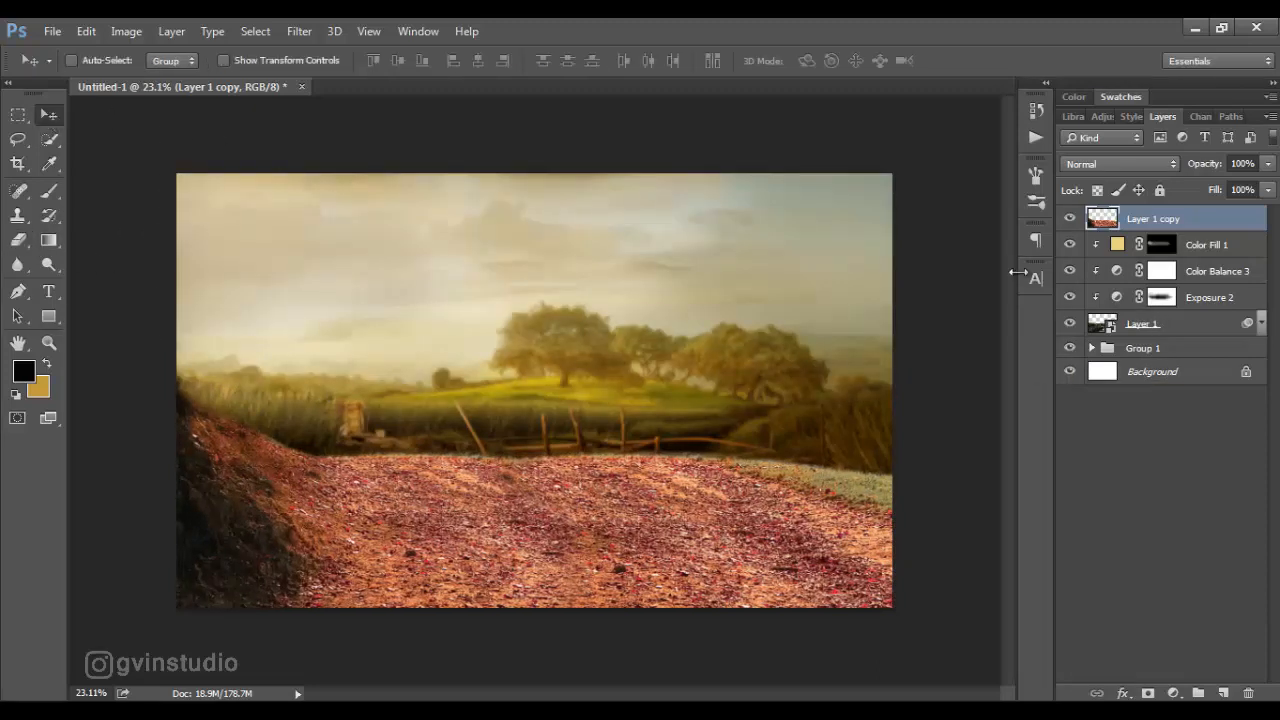
# Group the canal layer with its clipped Exposure, Color Balance and Color Fill layers
pyautogui.click(1150, 323)
pyautogui.keyDown('shift'); pyautogui.click(1200, 245); pyautogui.keyUp('shift')
pyautogui.hotkey('ctrl', 'g')
# Add an Exposure adjustment clipped to the ground layer, Layer 1 copy, and lower its exposure to darken the ground
pyautogui.click(1157, 226)
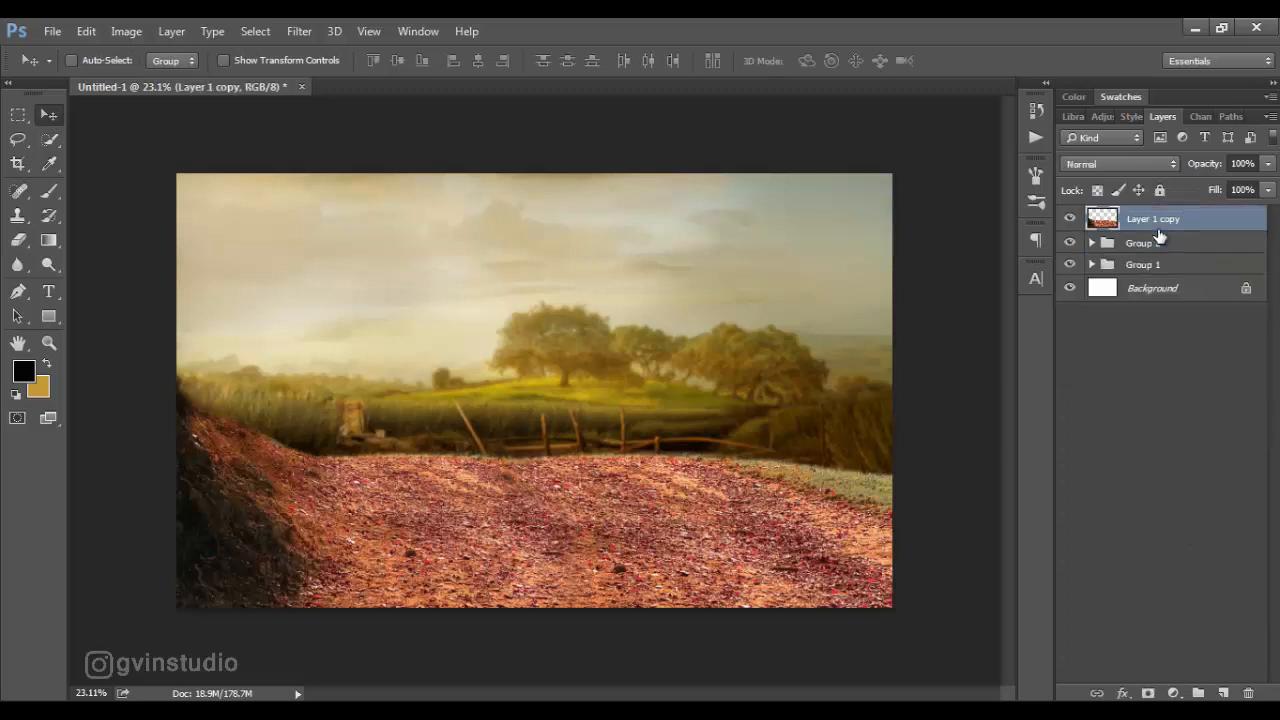
pyautogui.click(1173, 693)
pyautogui.click(1149, 414)
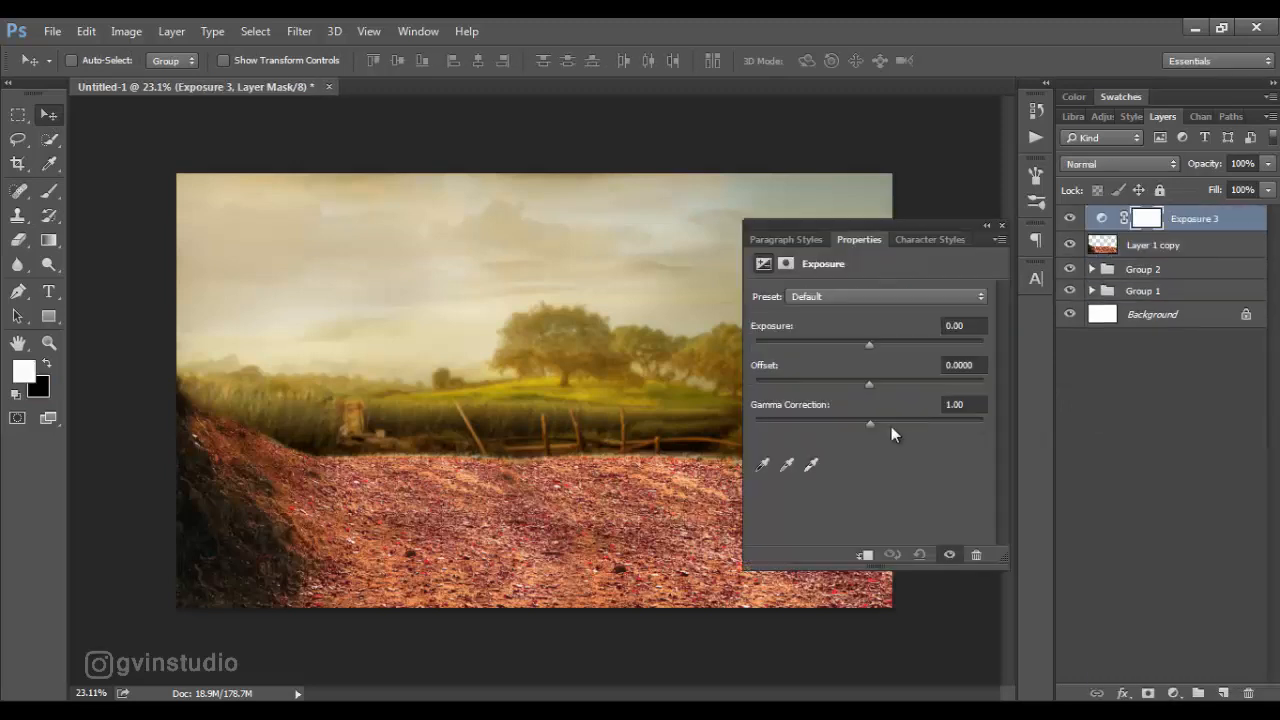
pyautogui.moveTo(868, 343); pyautogui.dragTo(847, 343)
pyautogui.click(1002, 226)
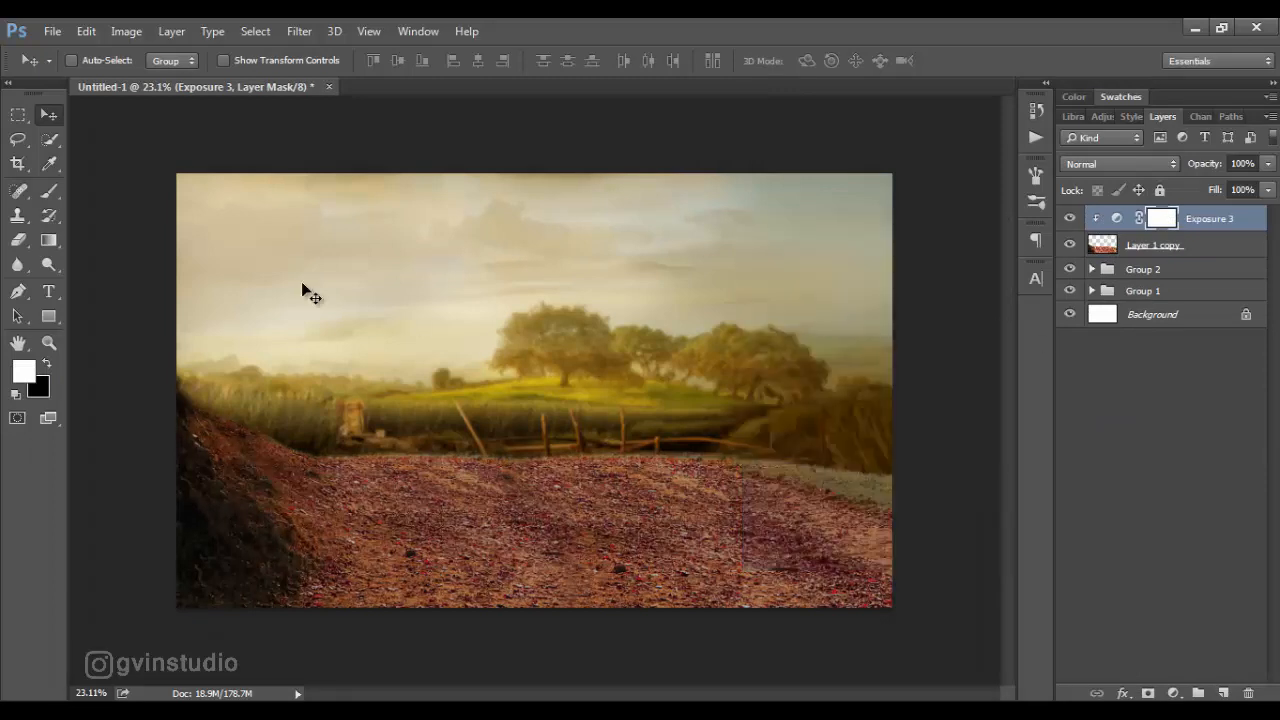
# Paint black over the ground's middle and far edge on the Exposure 3 mask with a 700 px brush at 18% opacity
pyautogui.press('b')
pyautogui.press('x')
pyautogui.moveTo(462, 77); pyautogui.dragTo(455, 80)
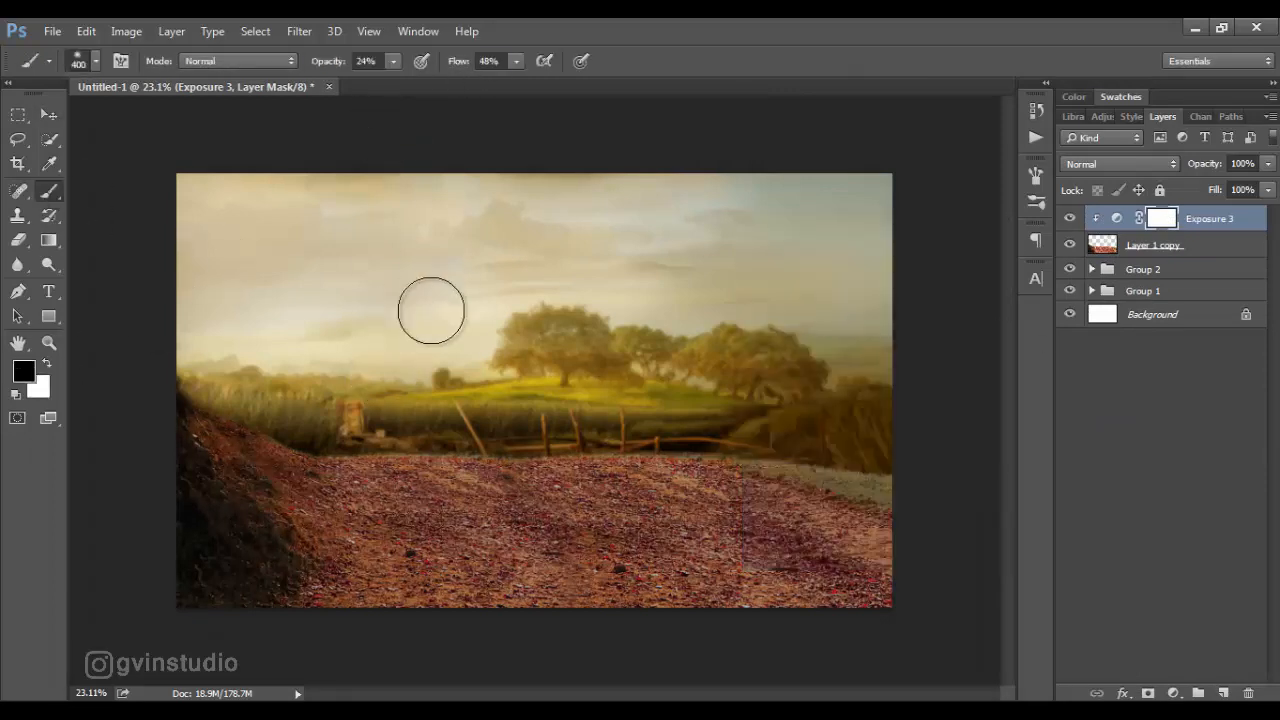
pyautogui.press(']')
pyautogui.press(']')
pyautogui.press(']')
pyautogui.moveTo(394, 438)
pyautogui.mouseDown()
pyautogui.moveTo(719, 440)
pyautogui.moveTo(818, 465)
pyautogui.mouseUp()
pyautogui.moveTo(328, 68); pyautogui.dragTo(322, 69)
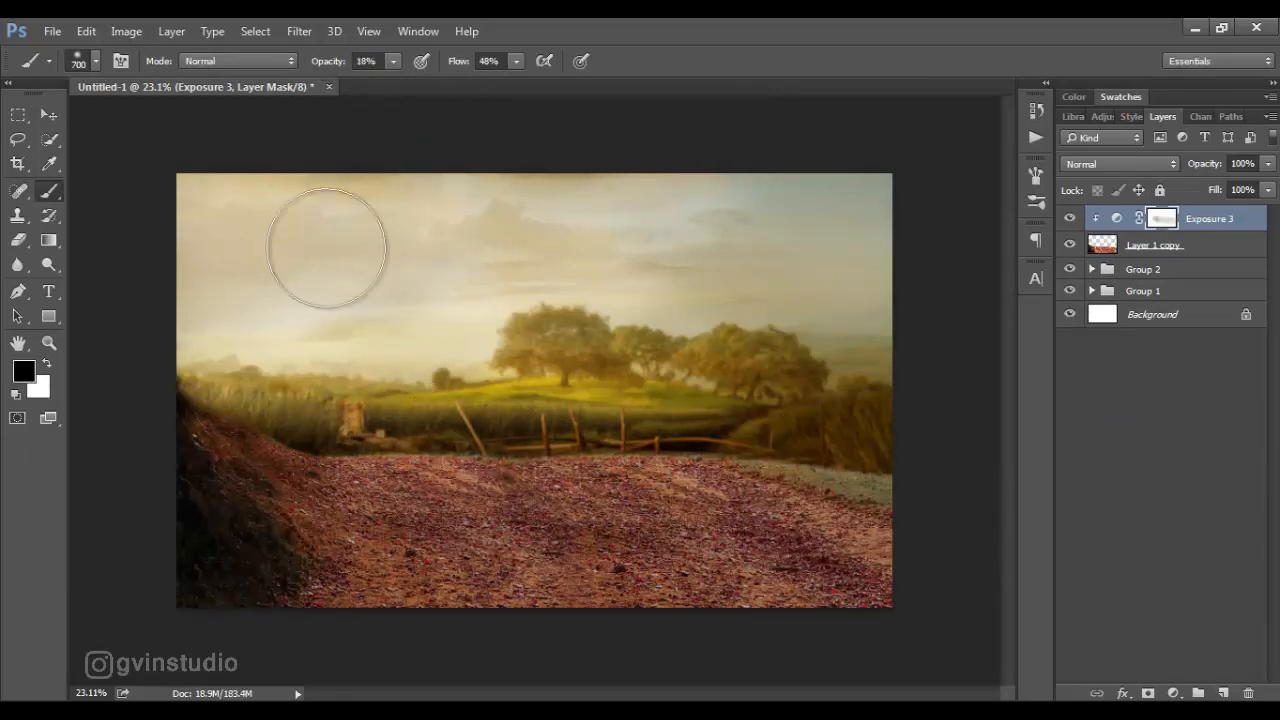
pyautogui.moveTo(430, 452)
pyautogui.mouseDown()
pyautogui.moveTo(812, 467)
pyautogui.moveTo(380, 434)
pyautogui.moveTo(780, 464)
pyautogui.moveTo(480, 430)
pyautogui.moveTo(814, 423)
pyautogui.mouseUp()
pyautogui.moveTo(452, 62); pyautogui.dragTo(458, 62)
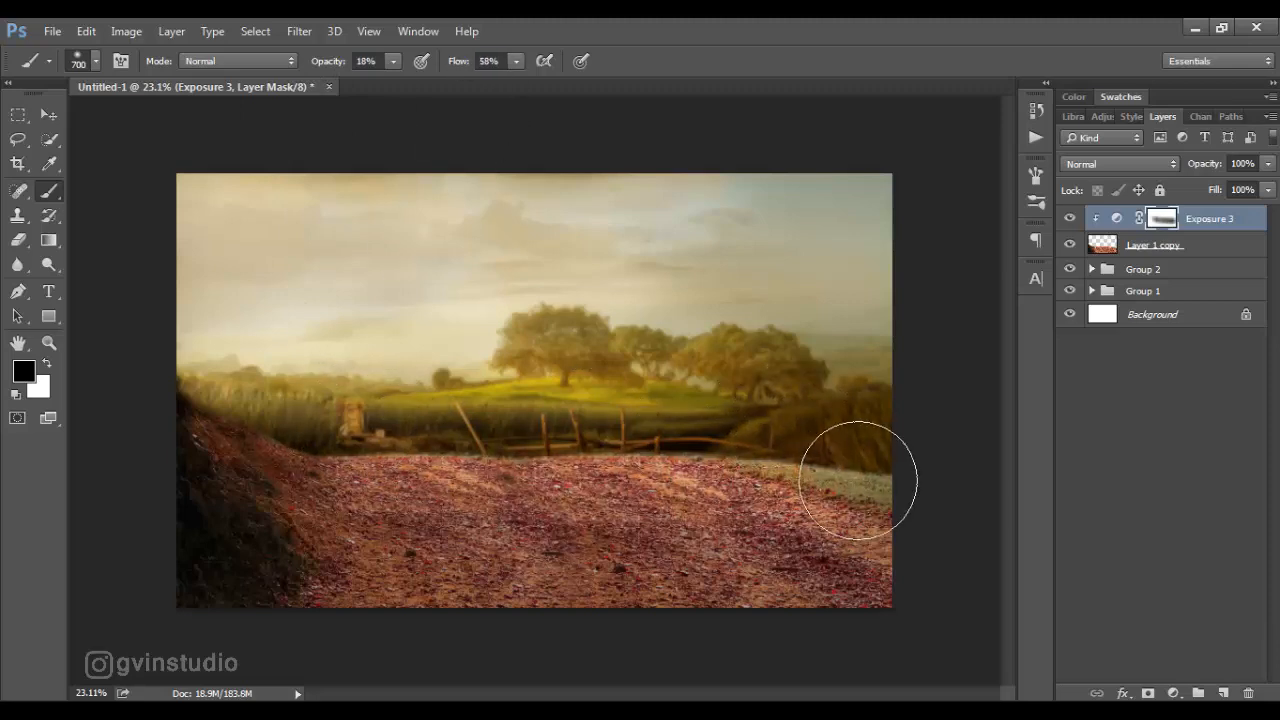
# Select the ground layer, Layer 1 copy, and set the eraser to the 90 px textured brush tip
pyautogui.click(1100, 245)
pyautogui.press('e')
pyautogui.rightClick(305, 313)
pyautogui.click(369, 439)
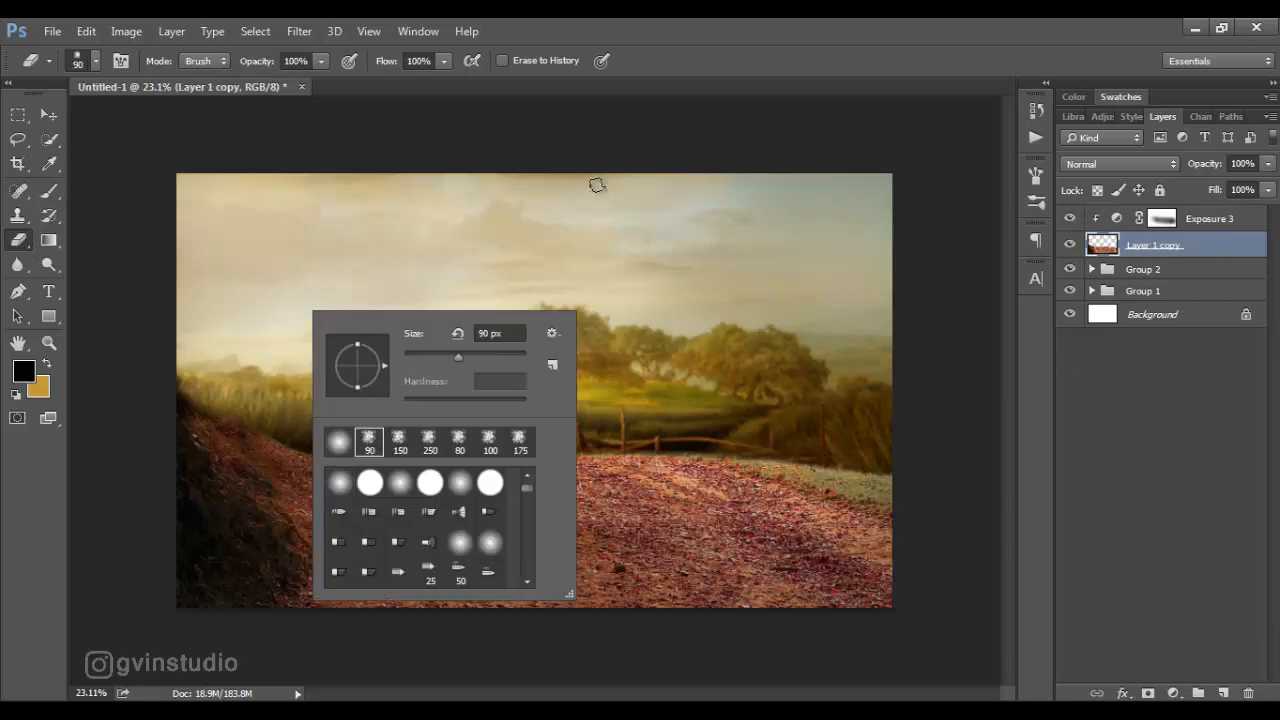
pyautogui.click(714, 39)
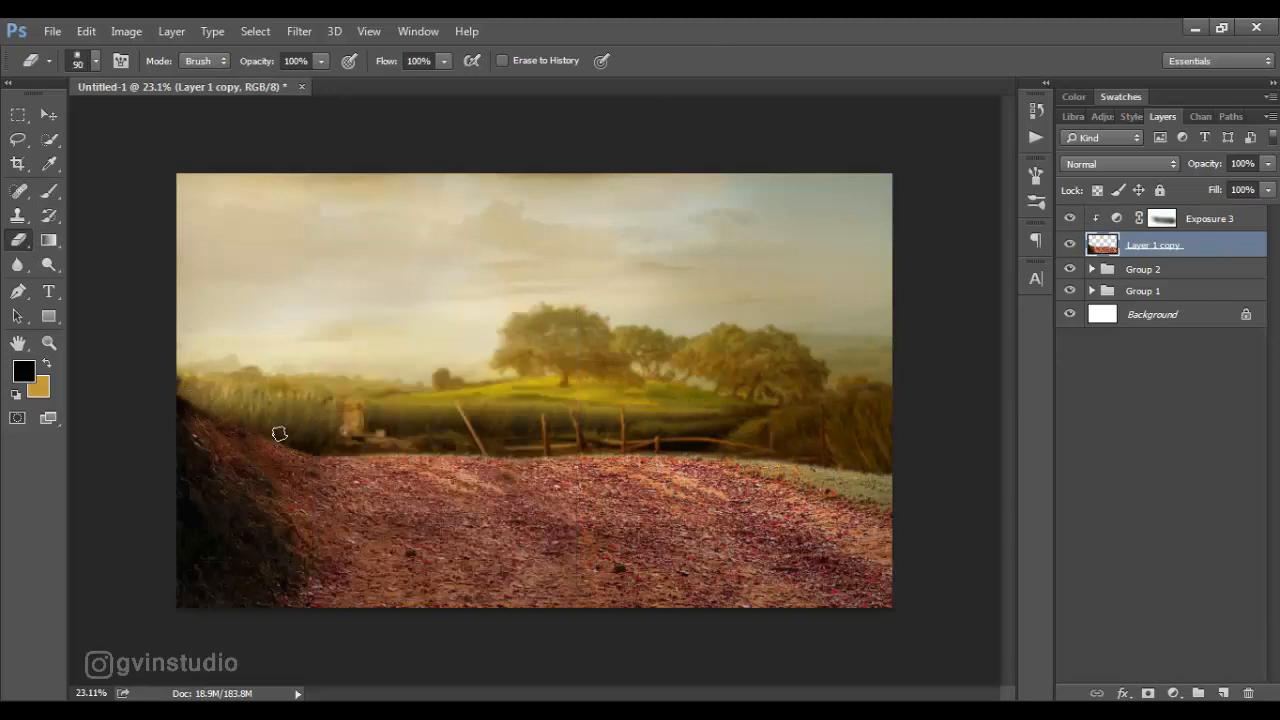
pyautogui.click(57, 113)
# Add a Color Balance adjustment clipped to the ground, with midtones at Cyan-Red +32 and Yellow-Blue -29
pyautogui.click(1196, 220)
pyautogui.click(1173, 693)
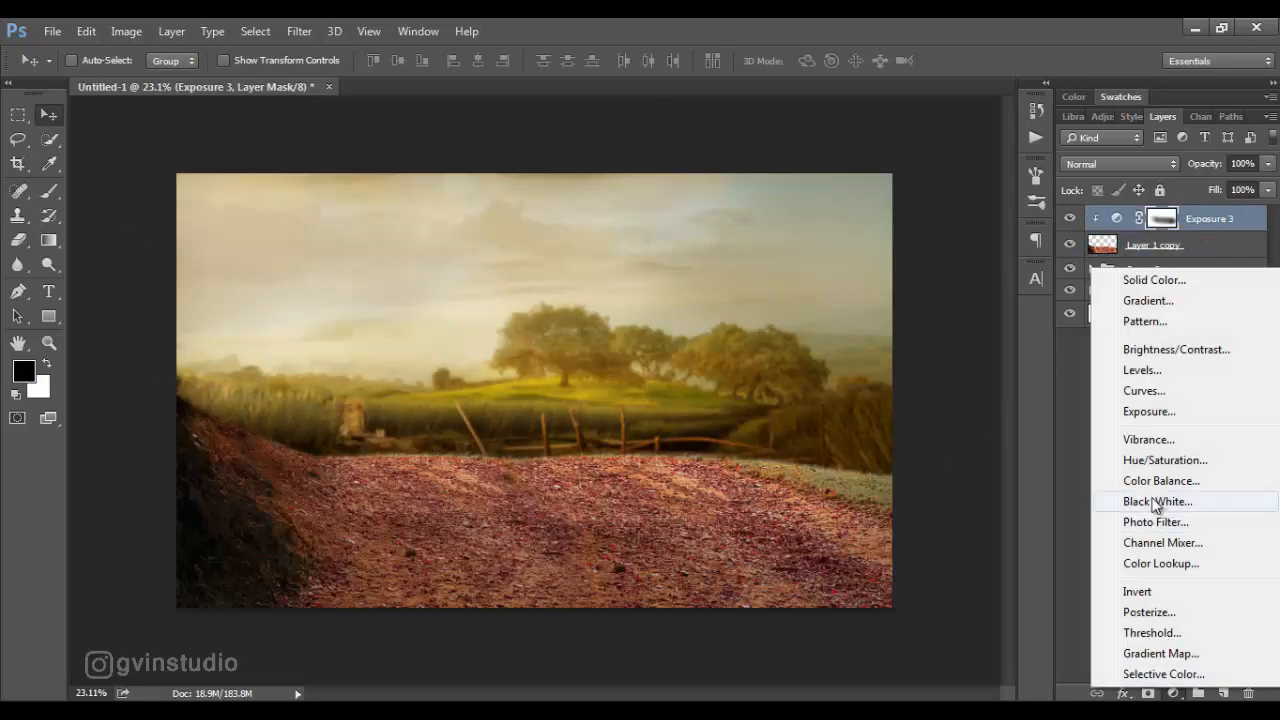
pyautogui.click(1150, 478)
pyautogui.click(866, 554)
pyautogui.moveTo(845, 398); pyautogui.dragTo(814, 400)
pyautogui.moveTo(845, 338)
pyautogui.mouseDown()
pyautogui.moveTo(868, 334)
pyautogui.moveTo(866, 348)
pyautogui.mouseUp()
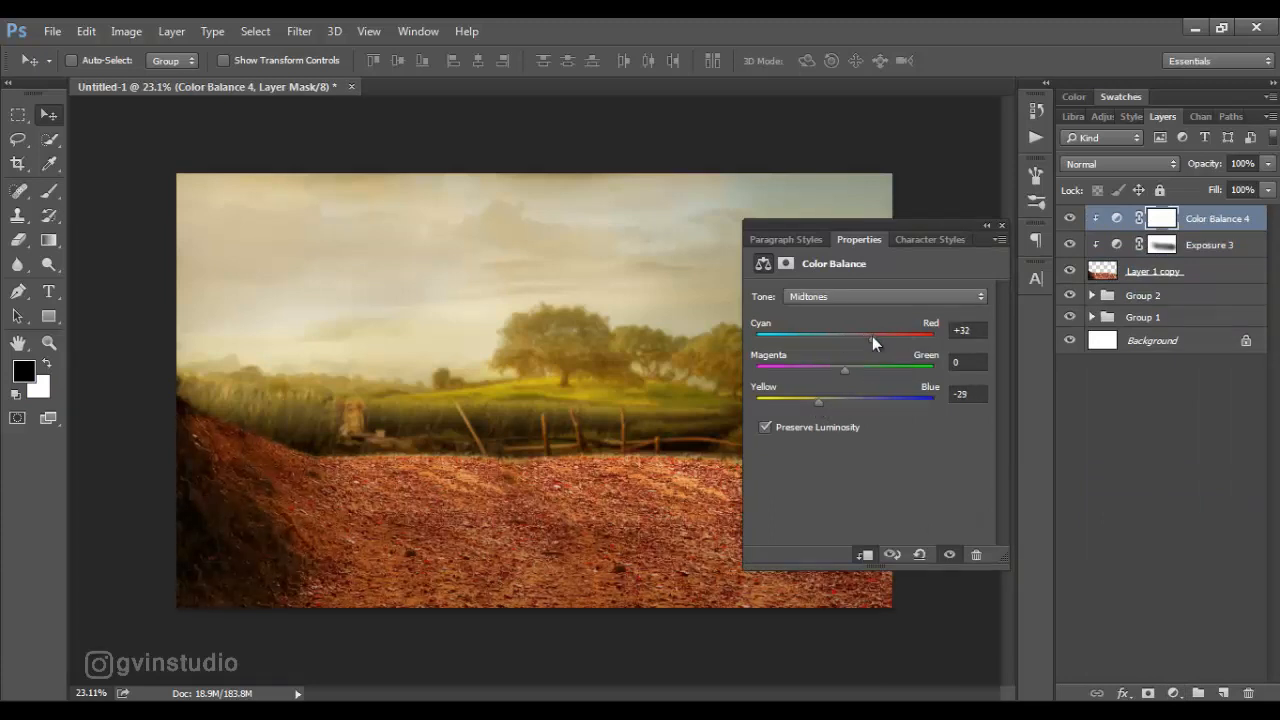
pyautogui.click(1001, 225)
# Create a new layer clipped to the ground and paint soft dark brown shading with a 400 px brush at 9% opacity, 20% flow
pyautogui.keyDown('alt'); pyautogui.click(1222, 693); pyautogui.keyUp('alt')
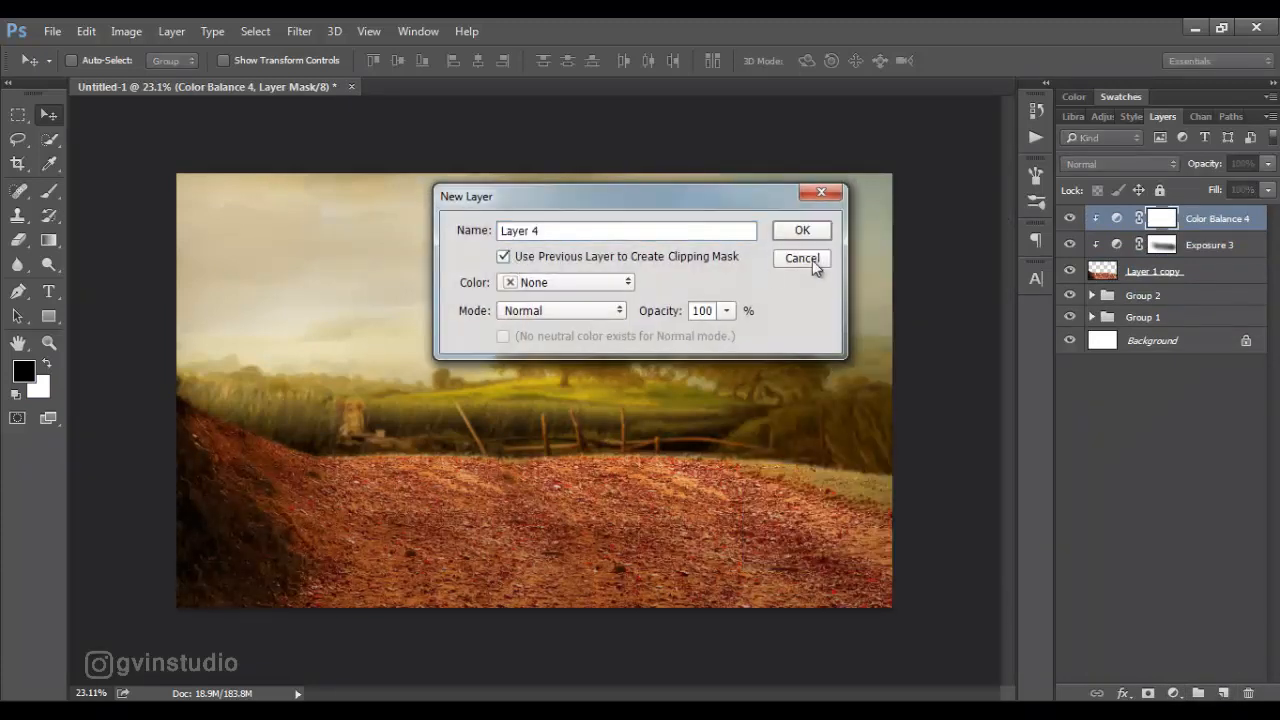
pyautogui.press('Return')
pyautogui.press('b')
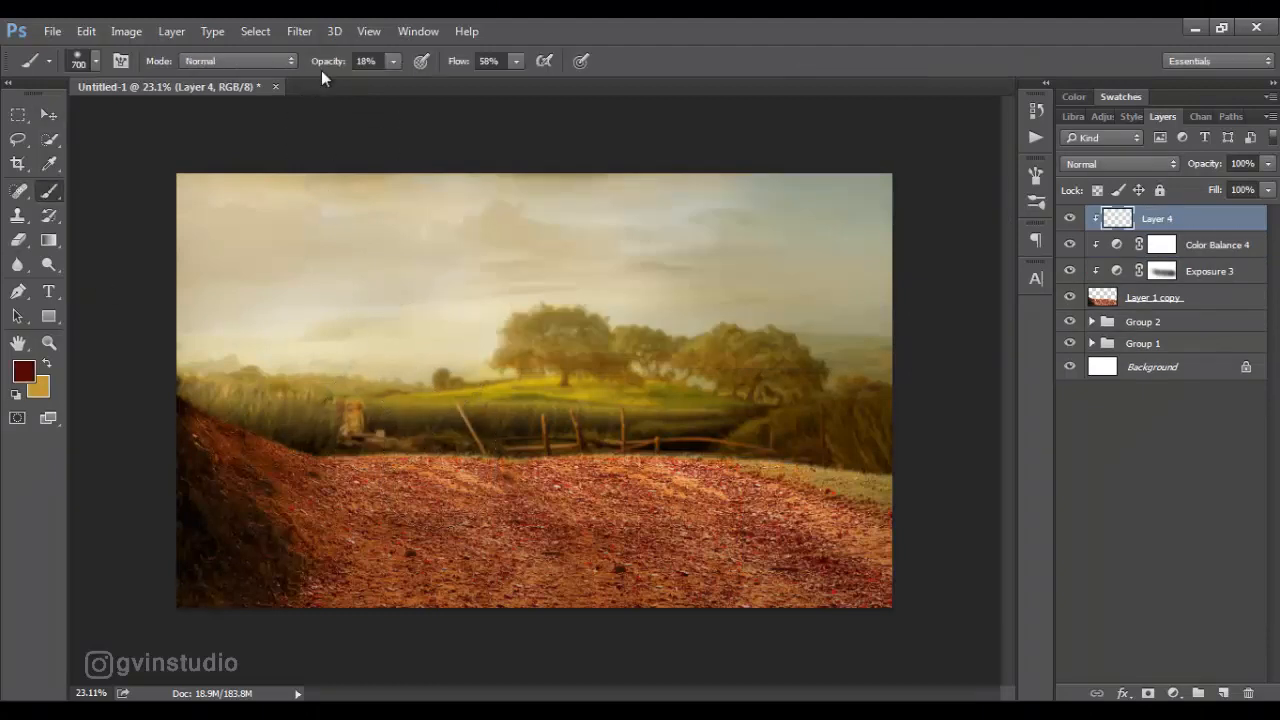
pyautogui.moveTo(457, 62); pyautogui.dragTo(409, 297)
pyautogui.press('[')
pyautogui.press('[')
pyautogui.press('[')
pyautogui.moveTo(324, 68); pyautogui.dragTo(324, 70)
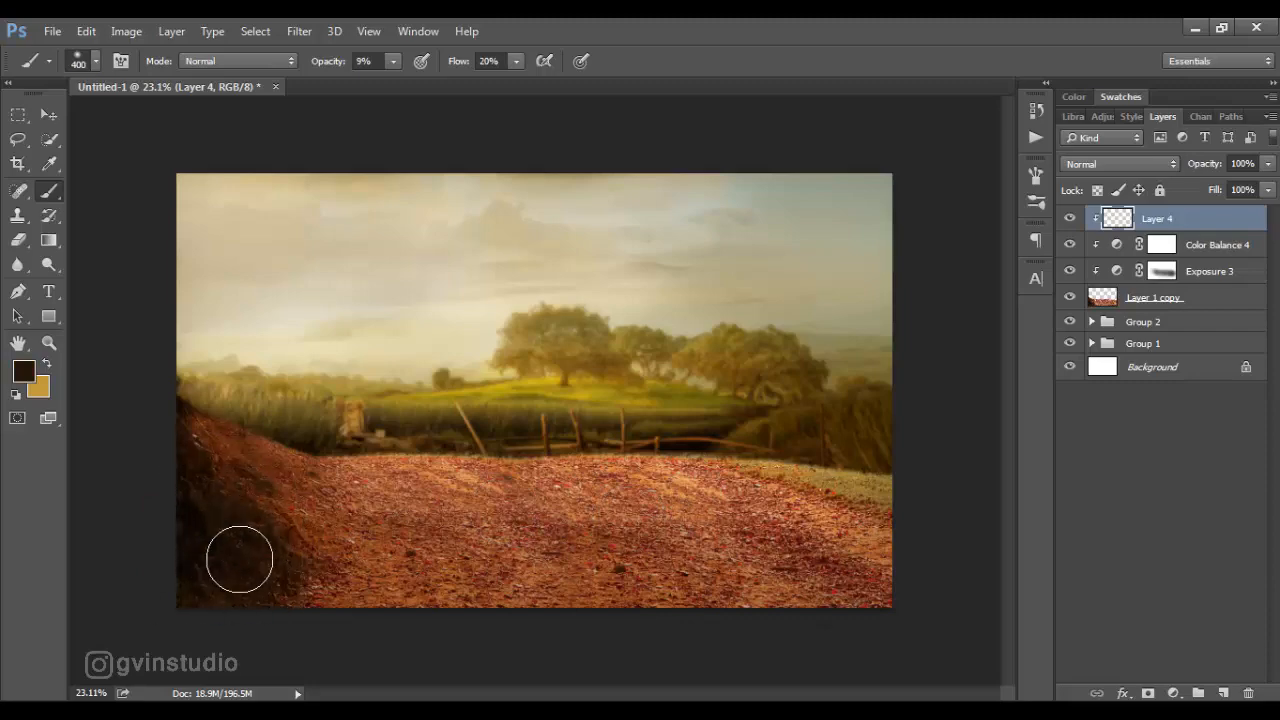
# Add a light golden-yellow Solid Color fill, blend it in Soft Light and clip it to the ground layer
pyautogui.click(1175, 695)
pyautogui.click(1145, 286)
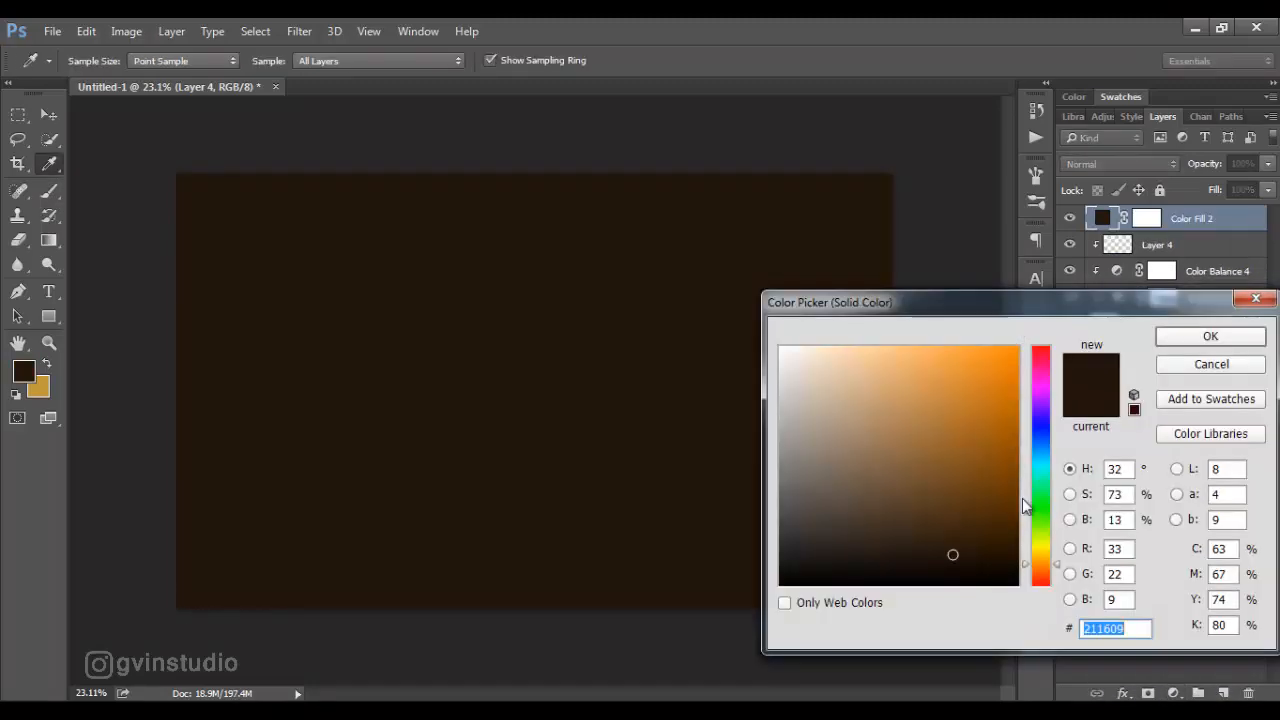
pyautogui.moveTo(1040, 563); pyautogui.dragTo(1040, 553)
pyautogui.click(904, 360)
pyautogui.click(1185, 337)
pyautogui.click(1120, 164)
pyautogui.click(1100, 356)
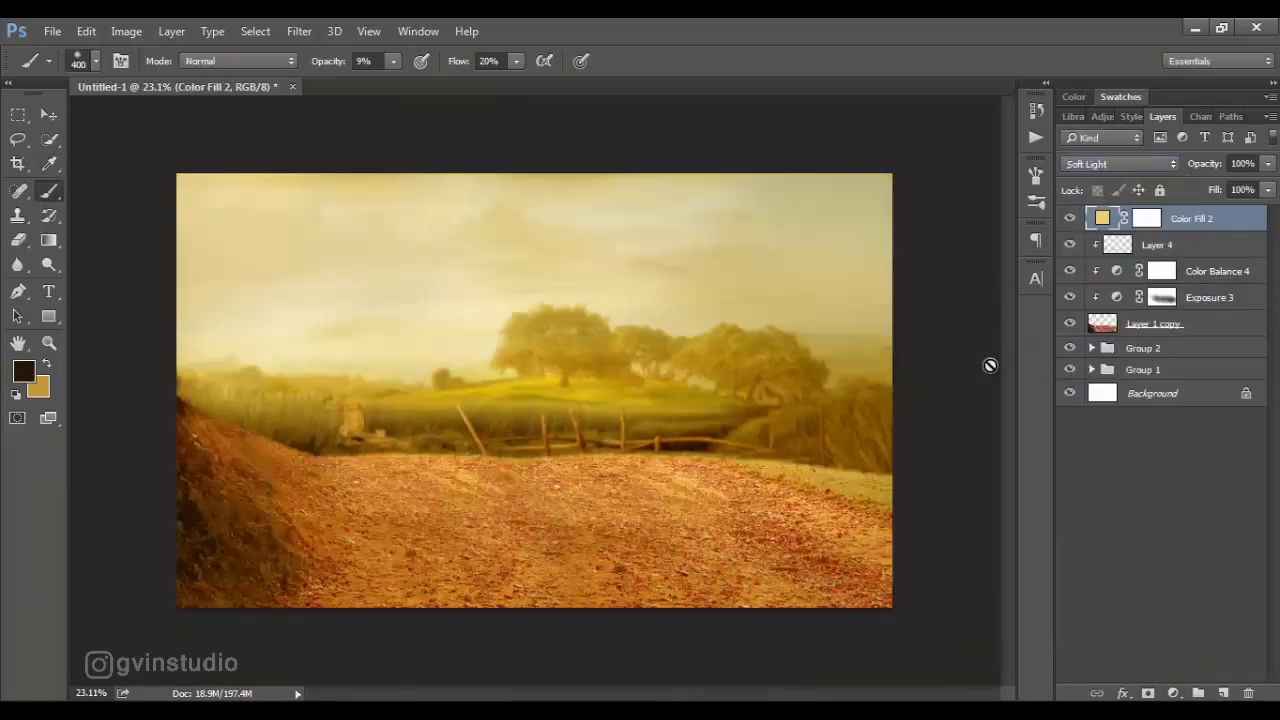
pyautogui.keyDown('alt'); pyautogui.click(1205, 231); pyautogui.keyUp('alt')
# Invert the yellow fill's mask and paint white across the ground to bring back warm light, using 38% opacity and 43% flow
pyautogui.click(1163, 222)
pyautogui.hotkey('ctrl', 'i')
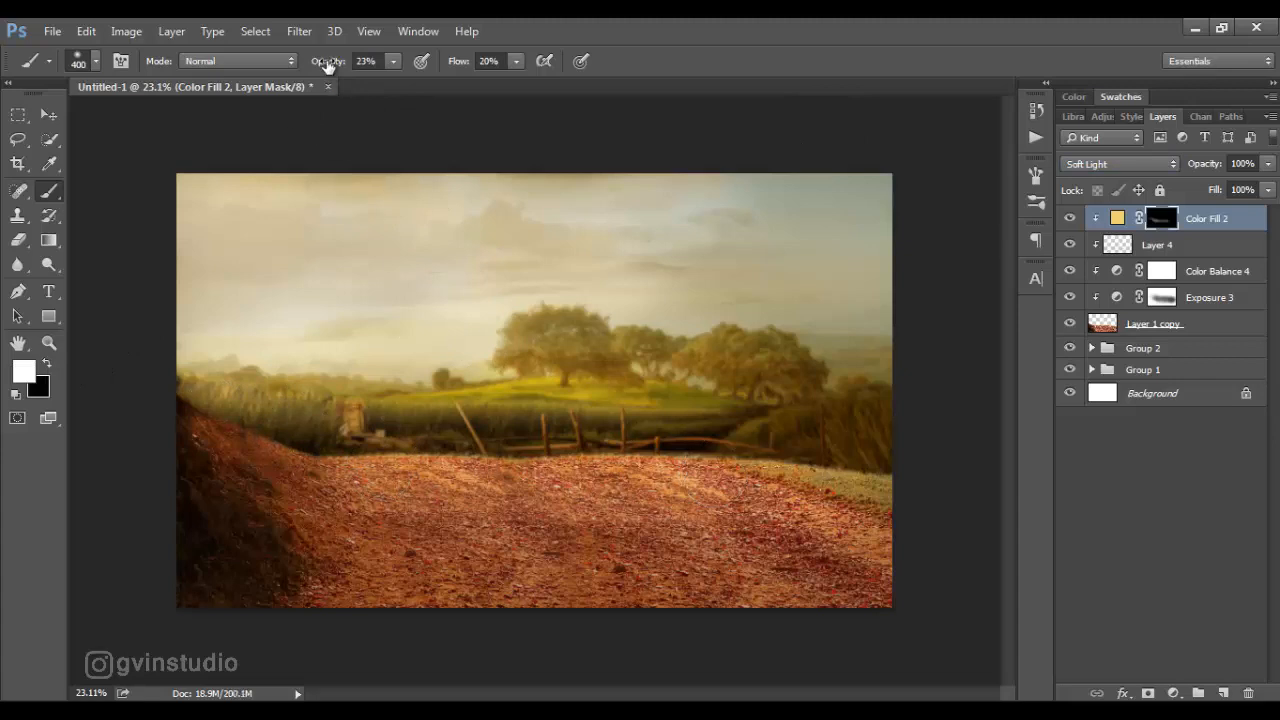
pyautogui.moveTo(331, 461)
pyautogui.mouseDown()
pyautogui.moveTo(844, 492)
pyautogui.moveTo(427, 519)
pyautogui.moveTo(572, 514)
pyautogui.moveTo(245, 409)
pyautogui.moveTo(579, 523)
pyautogui.moveTo(707, 459)
pyautogui.mouseUp()
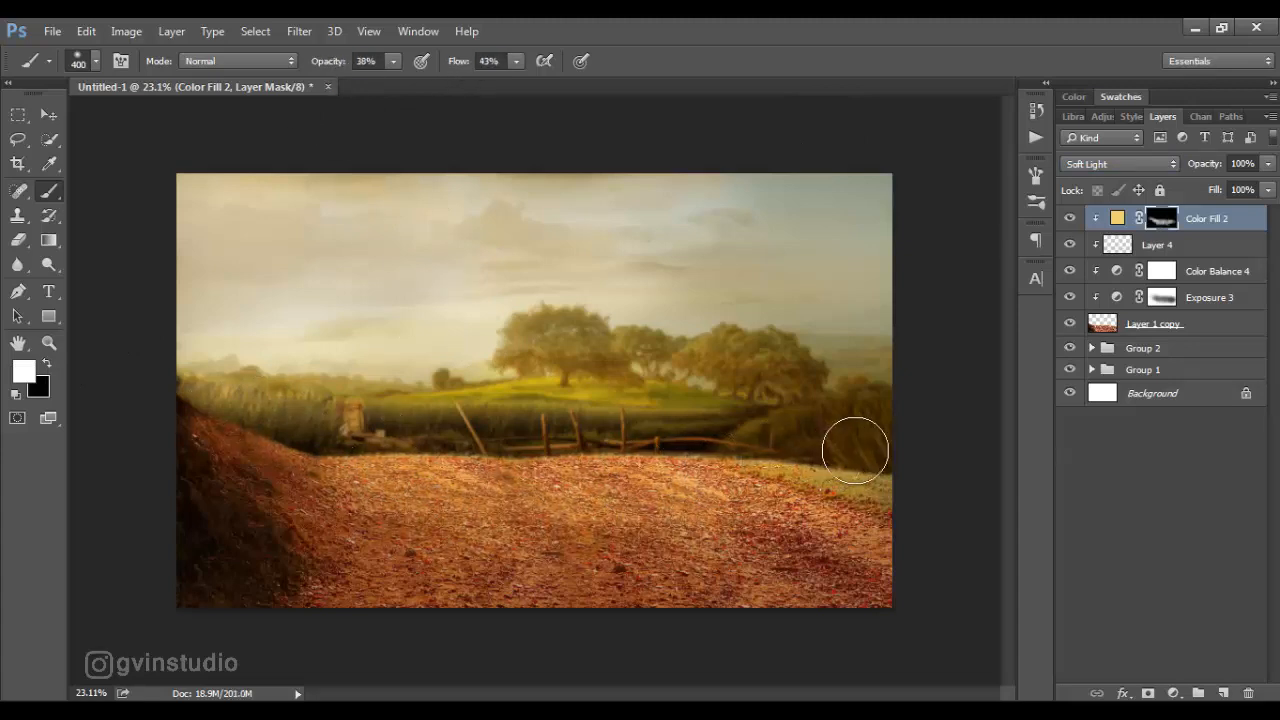
# Group the ground layer with its clipped Exposure, Color Balance, painted shading and Color Fill layers
pyautogui.click(55, 118)
pyautogui.keyDown('shift'); pyautogui.click(1150, 325); pyautogui.keyUp('shift')
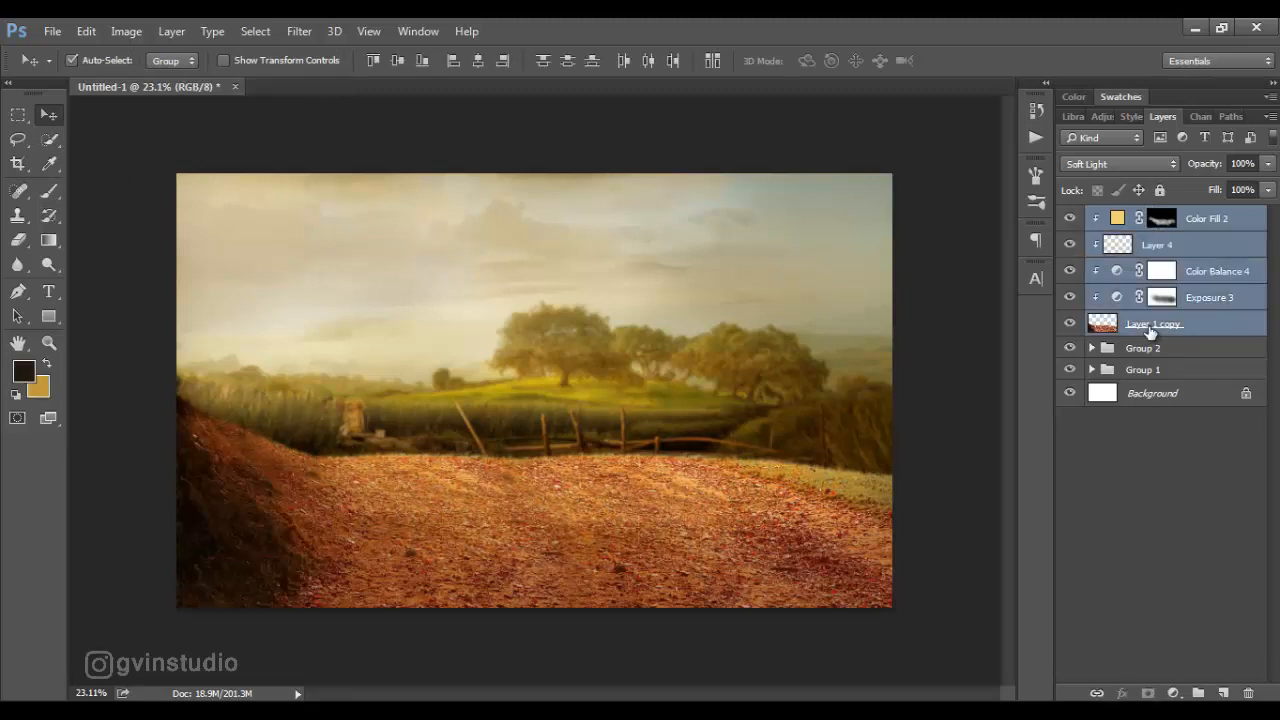
pyautogui.hotkey('ctrl', 'g')
# Move the ground group, Group 3, slightly upward so it covers more of the canal's lower edge
pyautogui.click(1143, 240)
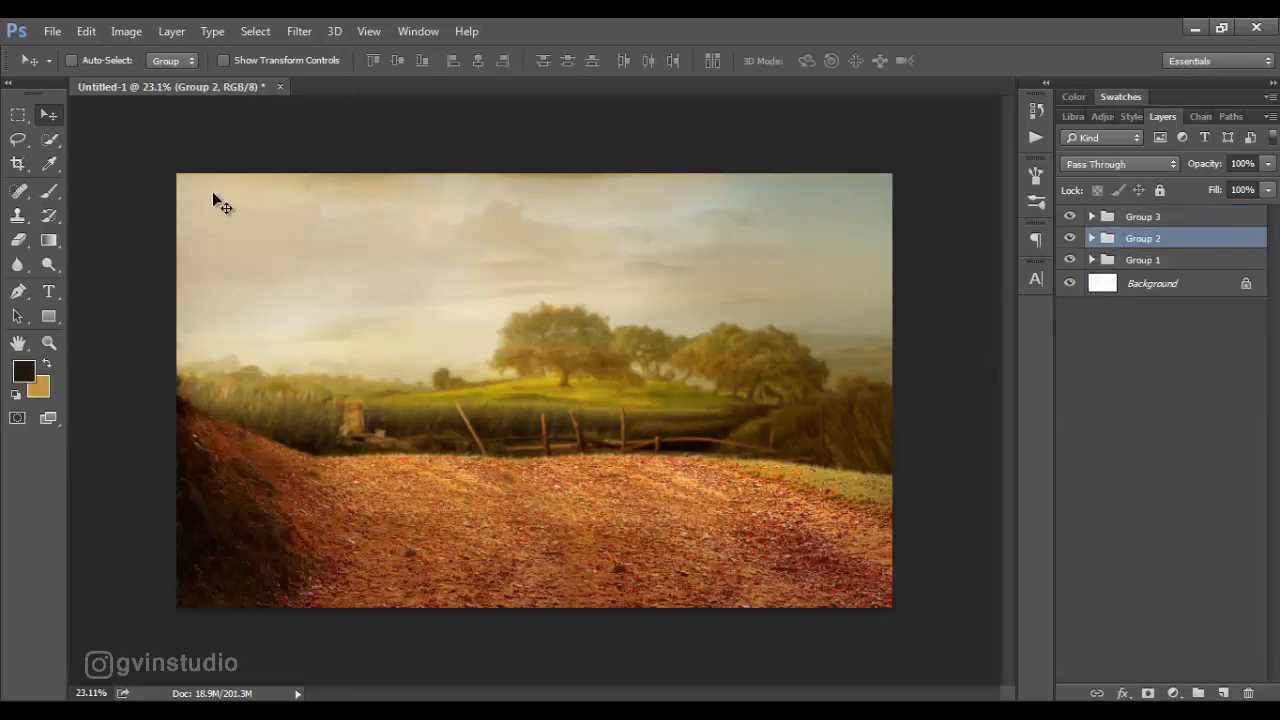
pyautogui.click(1110, 221)
pyautogui.moveTo(782, 455); pyautogui.dragTo(782, 434)
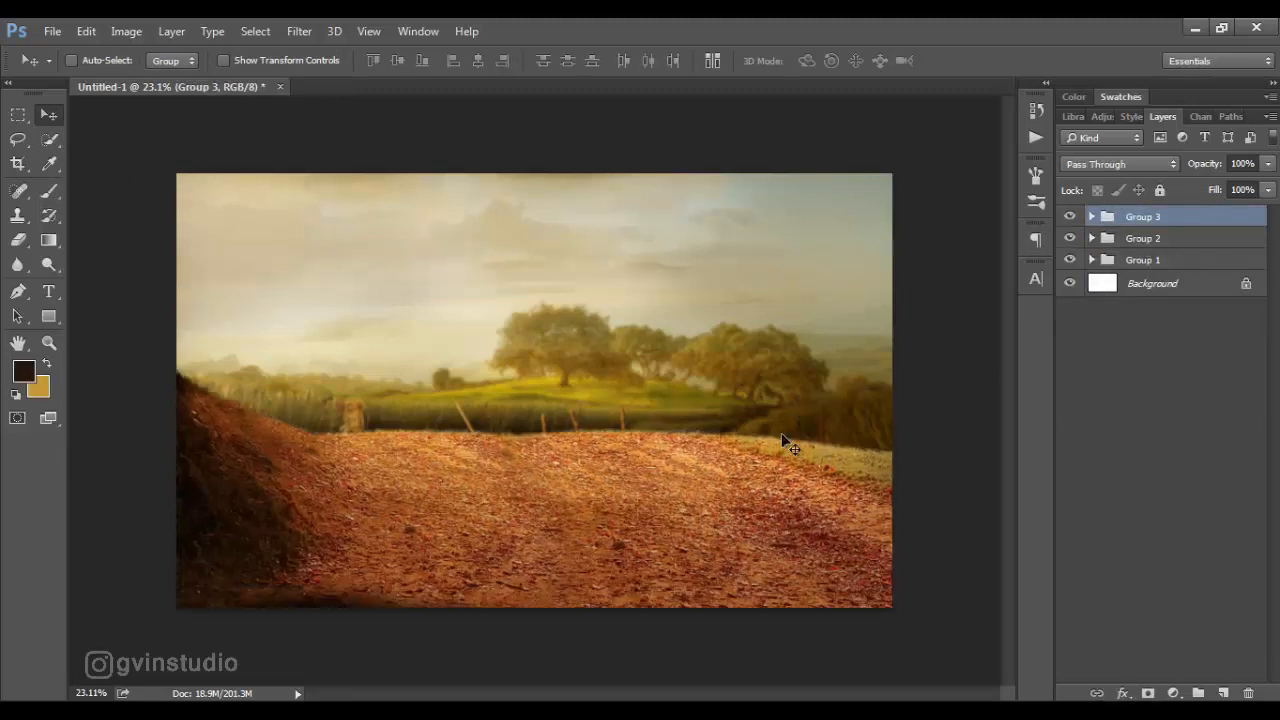
pyautogui.hotkey('shift', 'Down')
pyautogui.hotkey('shift', 'Down')
pyautogui.hotkey('shift', 'Down')
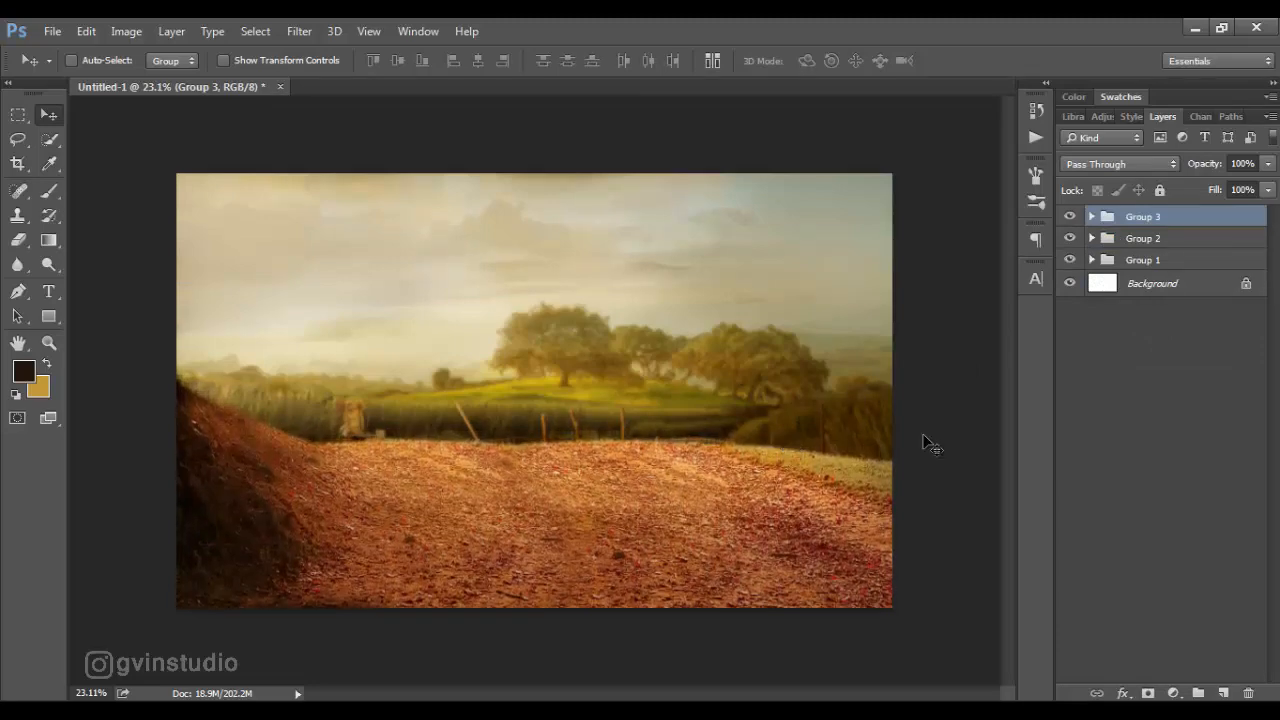
# Open the image trees on white background_3764488.png
pyautogui.click(52, 31)
pyautogui.click(57, 71)
pyautogui.doubleClick(617, 320)
# Select the tree's white background with the Magic Wand and subtract the stray areas inside the trunk using the Lasso
pyautogui.rightClick(49, 139)
pyautogui.click(118, 156)
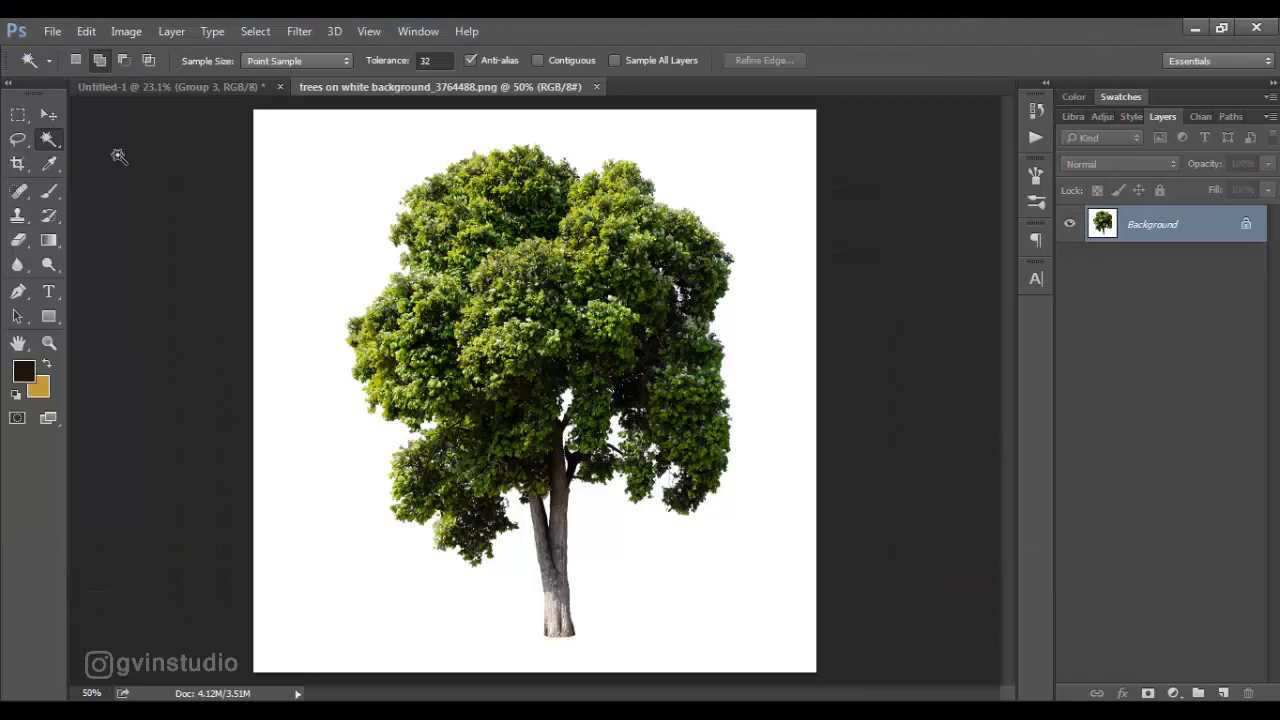
pyautogui.click(362, 178)
pyautogui.press('l')
pyautogui.keyDown('alt'); pyautogui.scroll(5, 577, 651); pyautogui.keyUp('alt')
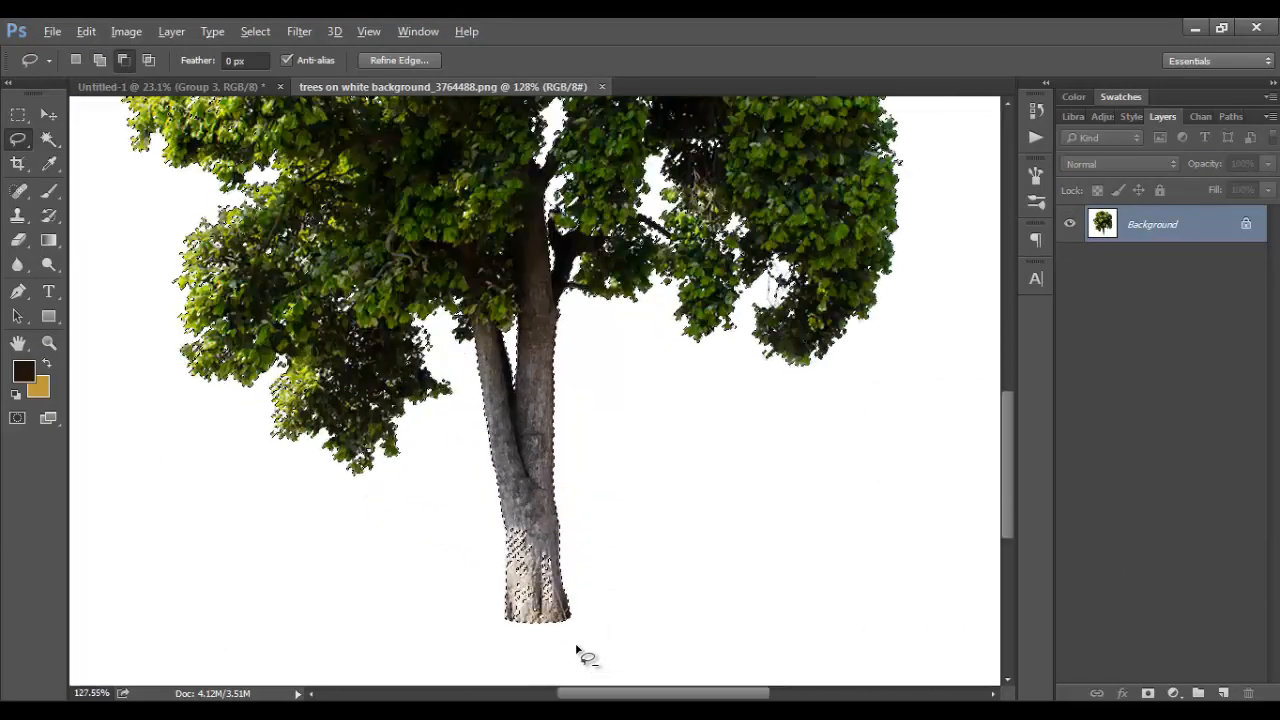
pyautogui.keyDown('alt'); pyautogui.scroll(3, 577, 651); pyautogui.keyUp('alt')
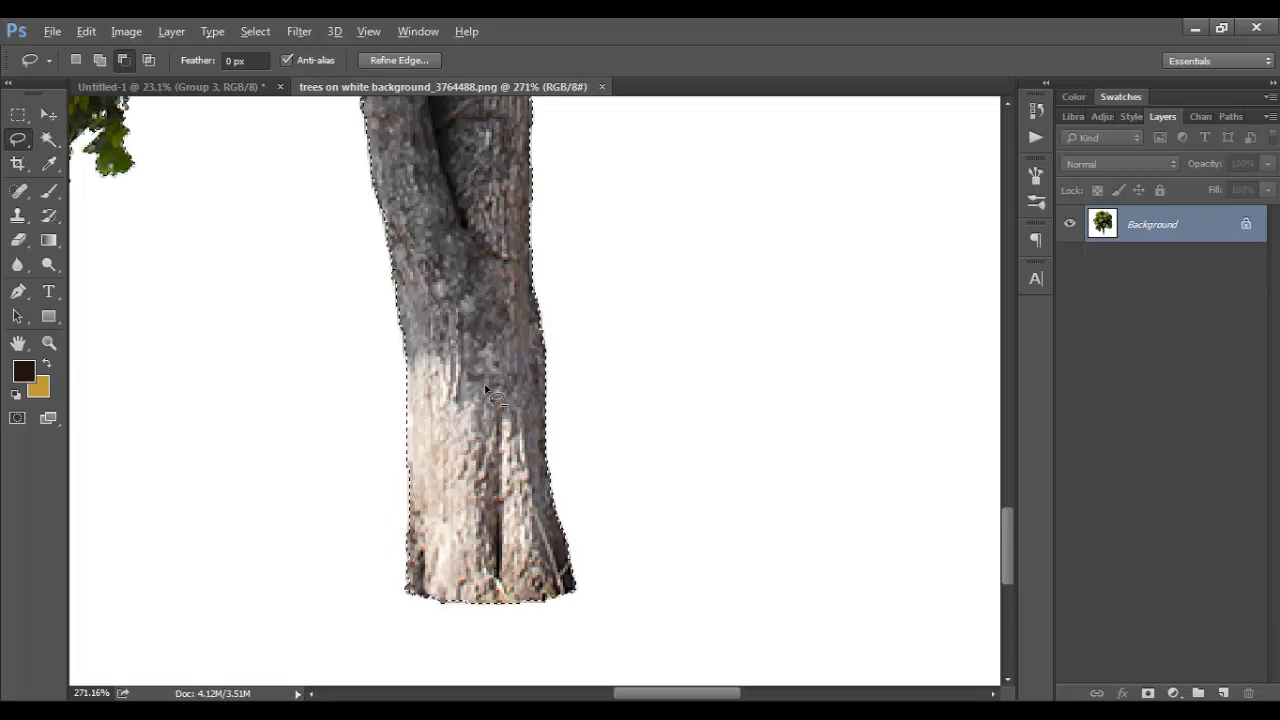
pyautogui.keyDown('alt'); pyautogui.scroll(-8, 489, 346); pyautogui.keyUp('alt')
# Bring the cut-out tree into the composite, place its layer below Group 3 and position it at the image's right edge
pyautogui.press('v')
pyautogui.moveTo(400, 330); pyautogui.dragTo(820, 318)
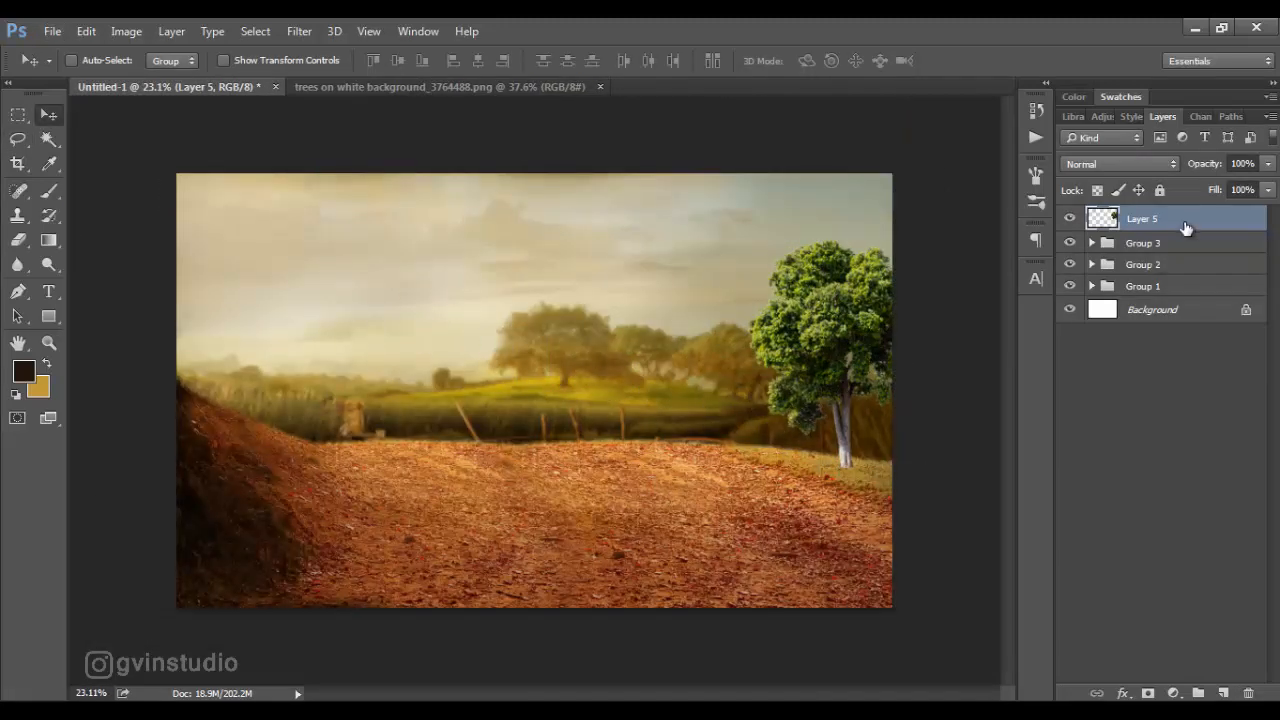
pyautogui.moveTo(1183, 220); pyautogui.dragTo(1180, 254)
pyautogui.moveTo(853, 357); pyautogui.dragTo(866, 359)
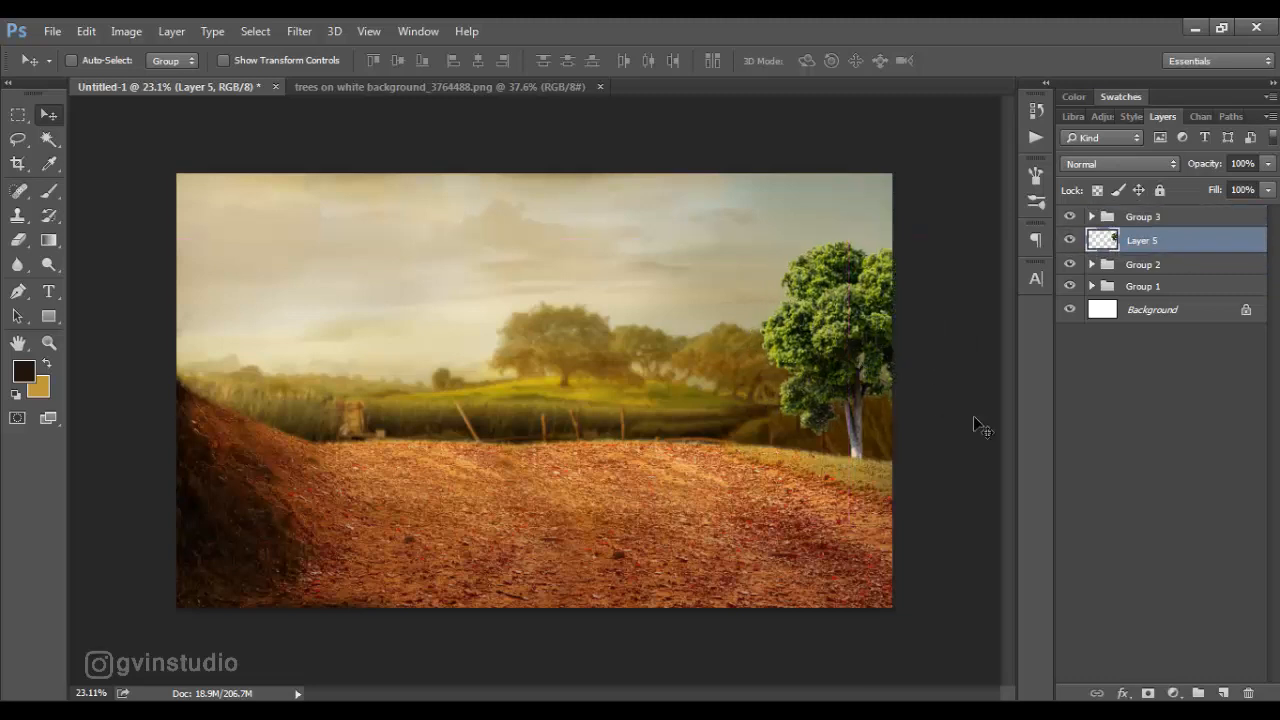
# Convert the tree layer to a smart object and apply a Gaussian Blur with a radius of 4.3 pixels
pyautogui.rightClick(1180, 248)
pyautogui.click(905, 273)
pyautogui.click(298, 31)
pyautogui.moveTo(310, 237)
pyautogui.click(557, 289)
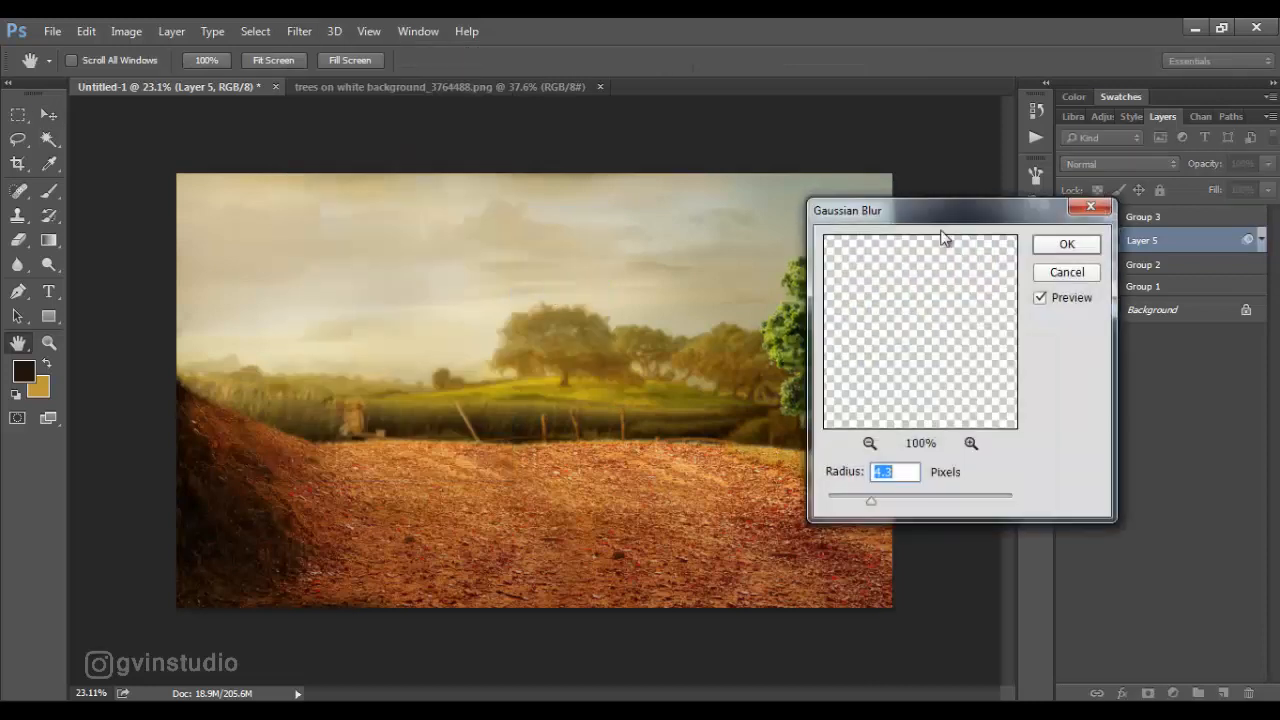
pyautogui.moveTo(940, 226); pyautogui.dragTo(1062, 258)
pyautogui.click(1196, 276)
# Darken the tree with a clipped Exposure adjustment and paint black on its mask to restore light on the upper foliage
pyautogui.click(1176, 693)
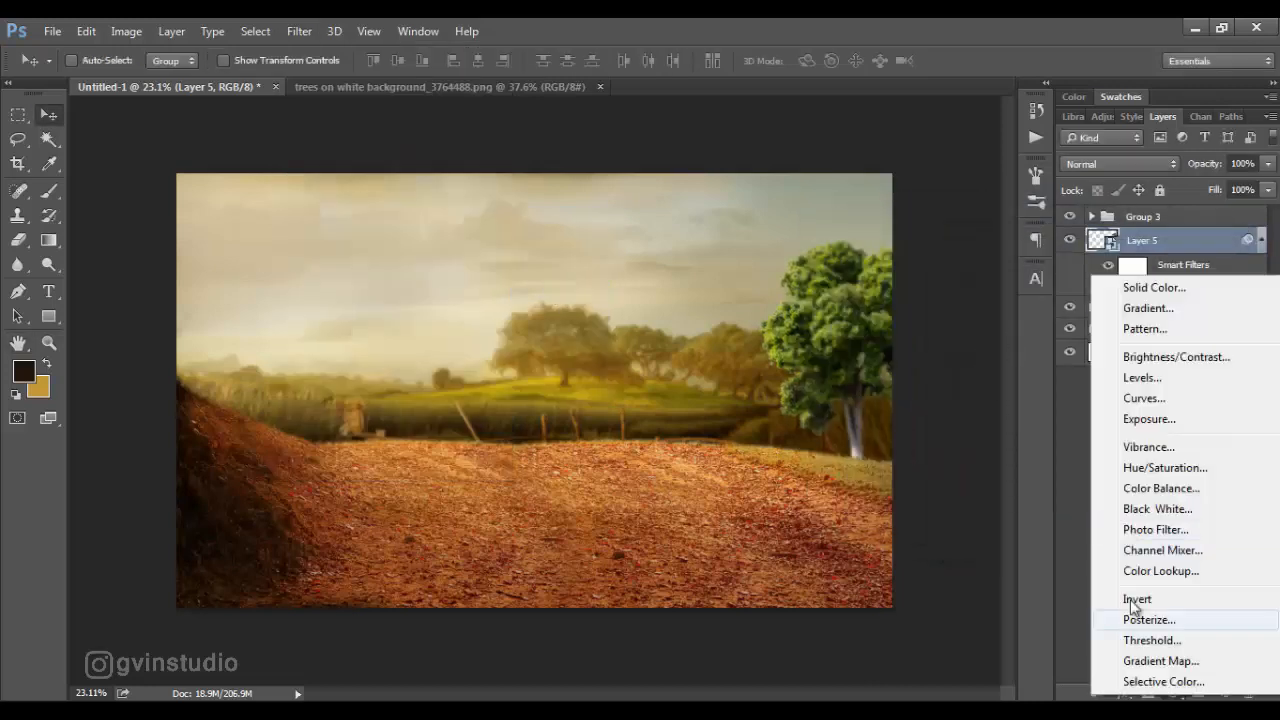
pyautogui.click(1145, 420)
pyautogui.moveTo(903, 234); pyautogui.dragTo(487, 218)
pyautogui.moveTo(450, 328); pyautogui.dragTo(419, 330)
pyautogui.click(583, 209)
pyautogui.press('b')
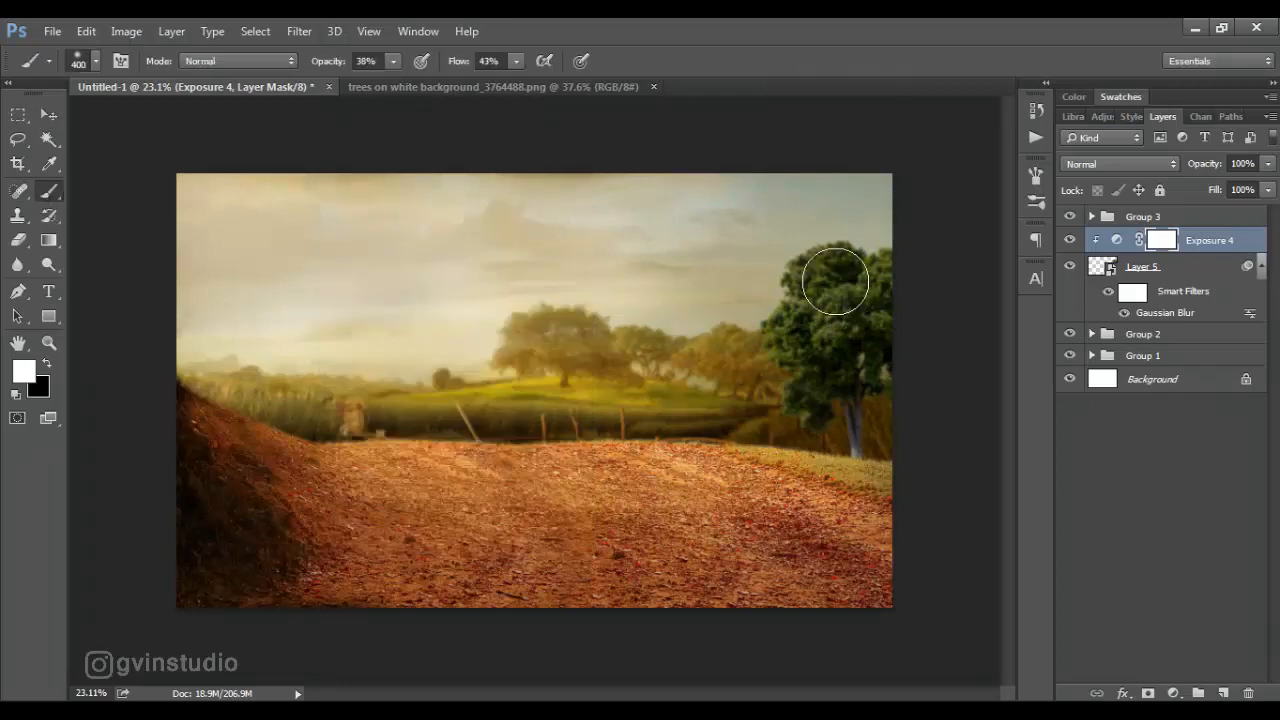
pyautogui.moveTo(725, 278)
pyautogui.mouseDown()
pyautogui.moveTo(808, 280)
pyautogui.moveTo(791, 391)
pyautogui.moveTo(862, 307)
pyautogui.mouseUp()
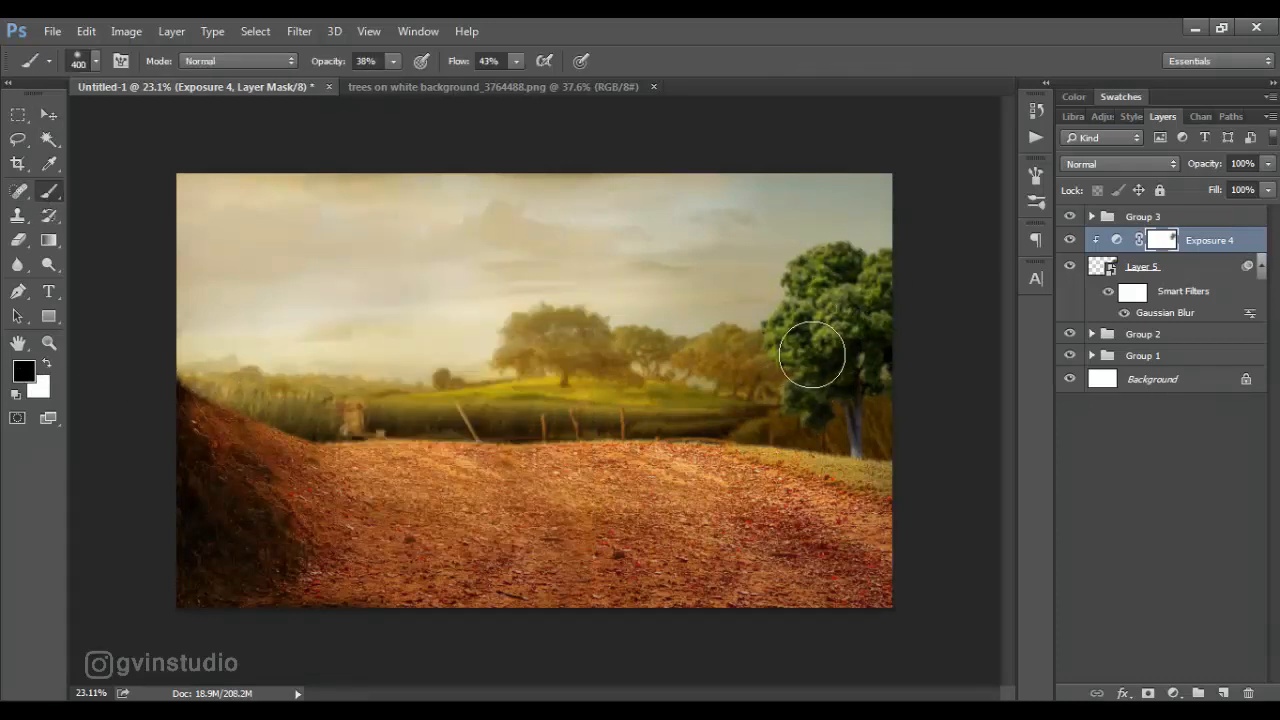
# Add a Color Balance adjustment clipped to the tree, with midtones at Cyan-Red +39 and Yellow-Blue -42
pyautogui.click(1177, 692)
pyautogui.click(1155, 483)
pyautogui.click(445, 539)
pyautogui.moveTo(425, 387); pyautogui.dragTo(391, 388)
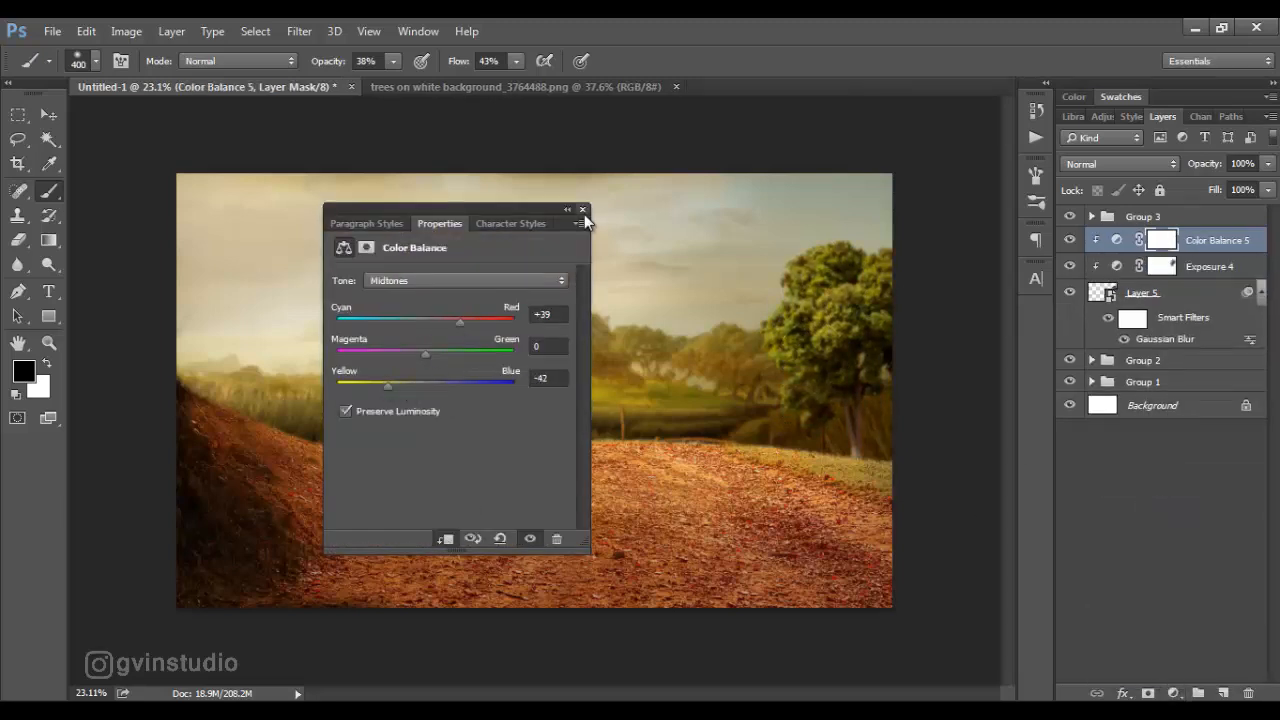
pyautogui.click(582, 210)
# Add a light yellow Solid Color fill above the tree, blend it in Soft Light and clip it to the tree
pyautogui.click(1174, 692)
pyautogui.click(1155, 280)
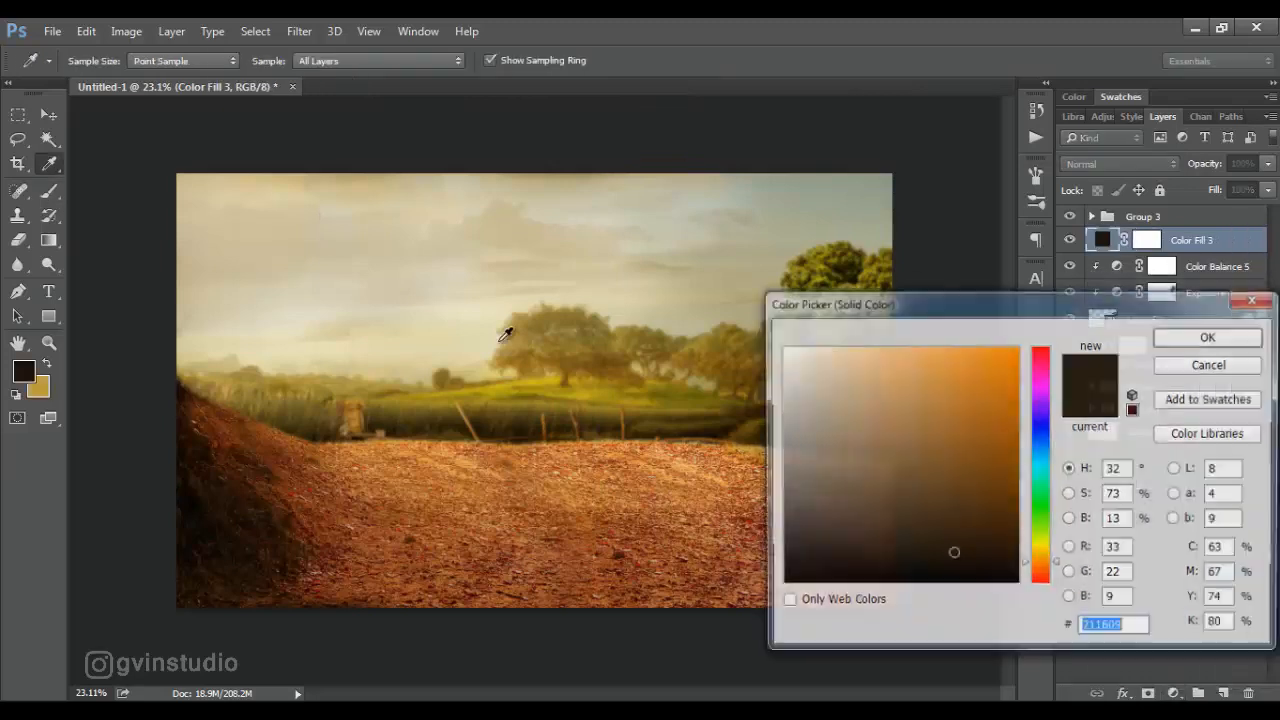
pyautogui.moveTo(1058, 564); pyautogui.dragTo(1058, 550)
pyautogui.click(903, 363)
pyautogui.click(1173, 340)
pyautogui.click(1108, 164)
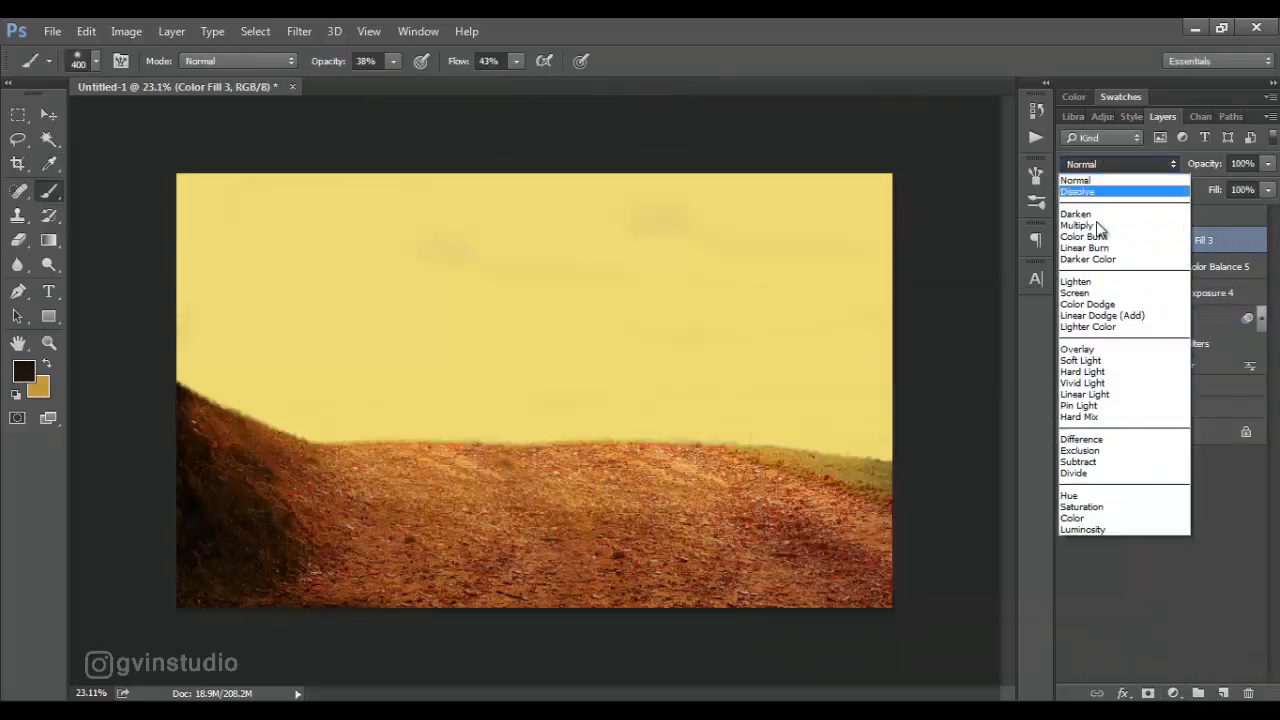
pyautogui.click(1082, 360)
pyautogui.keyDown('alt'); pyautogui.click(1205, 250); pyautogui.keyUp('alt')
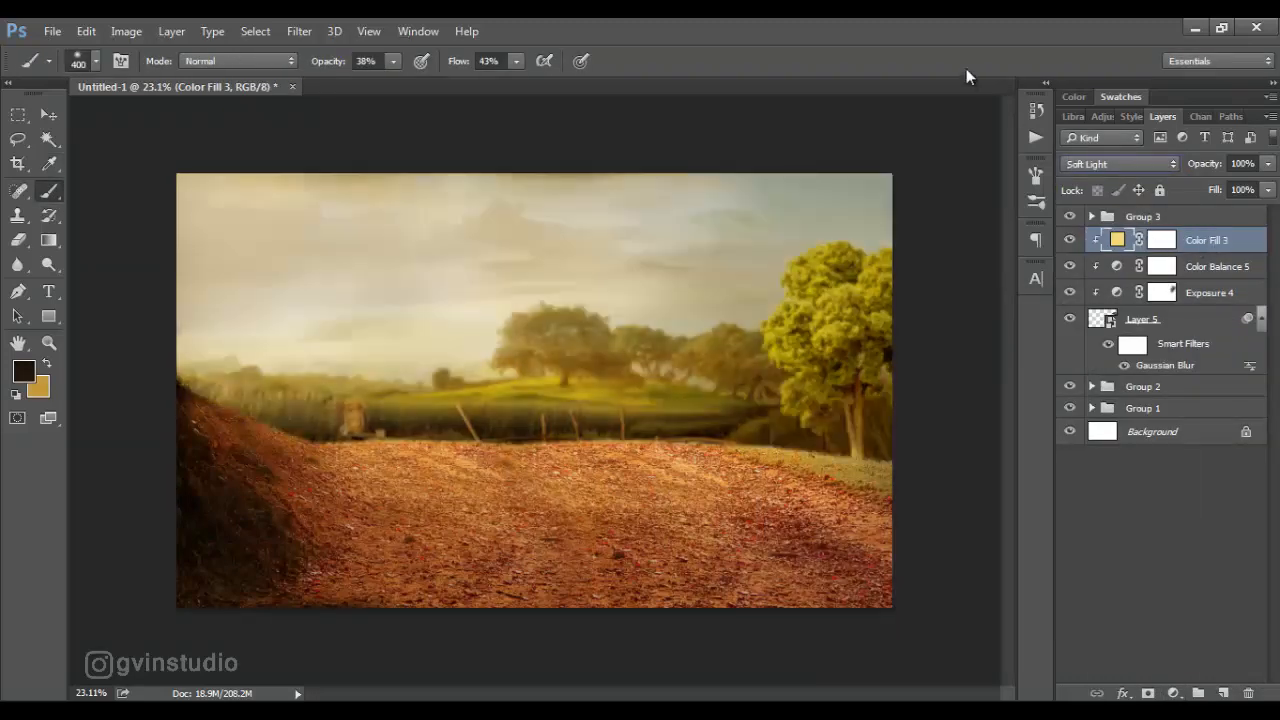
# Invert the tree's yellow fill mask and paint white over the foliage to add warm highlights
pyautogui.click(1161, 240)
pyautogui.hotkey('ctrl', 'i')
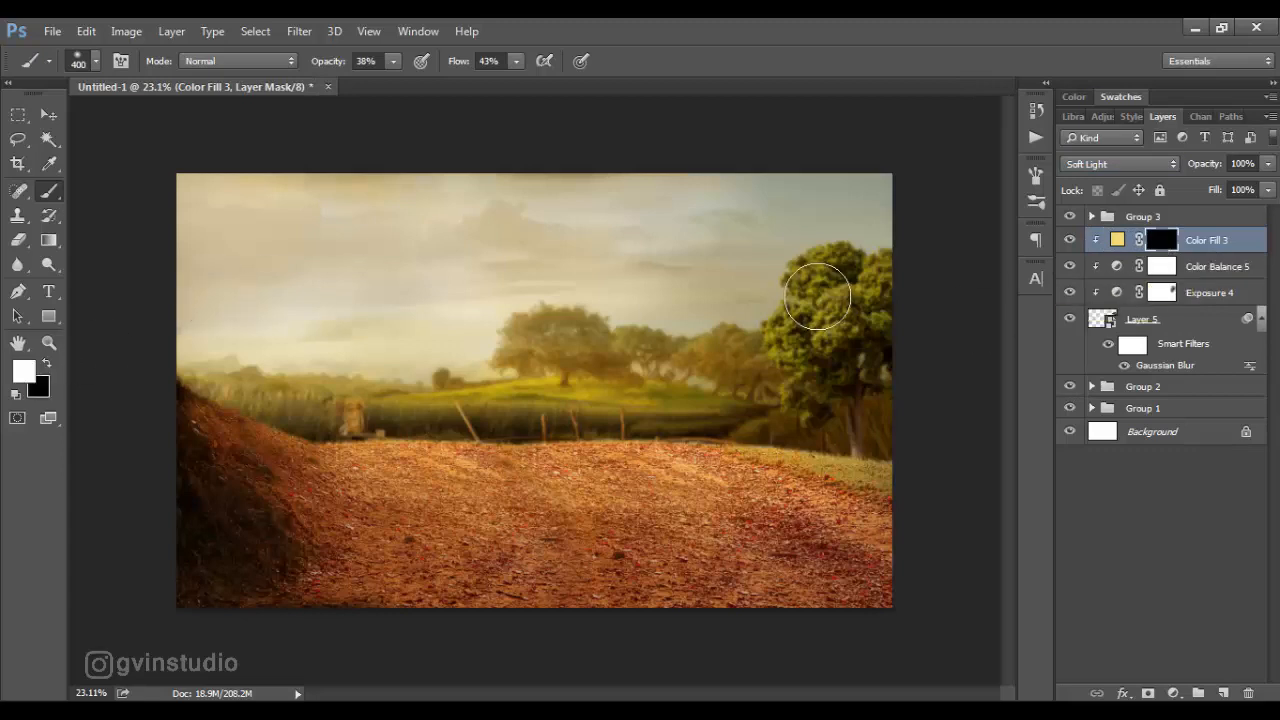
pyautogui.moveTo(817, 296)
pyautogui.mouseDown()
pyautogui.moveTo(798, 331)
pyautogui.moveTo(804, 396)
pyautogui.mouseUp()
pyautogui.moveTo(864, 294); pyautogui.dragTo(884, 308)
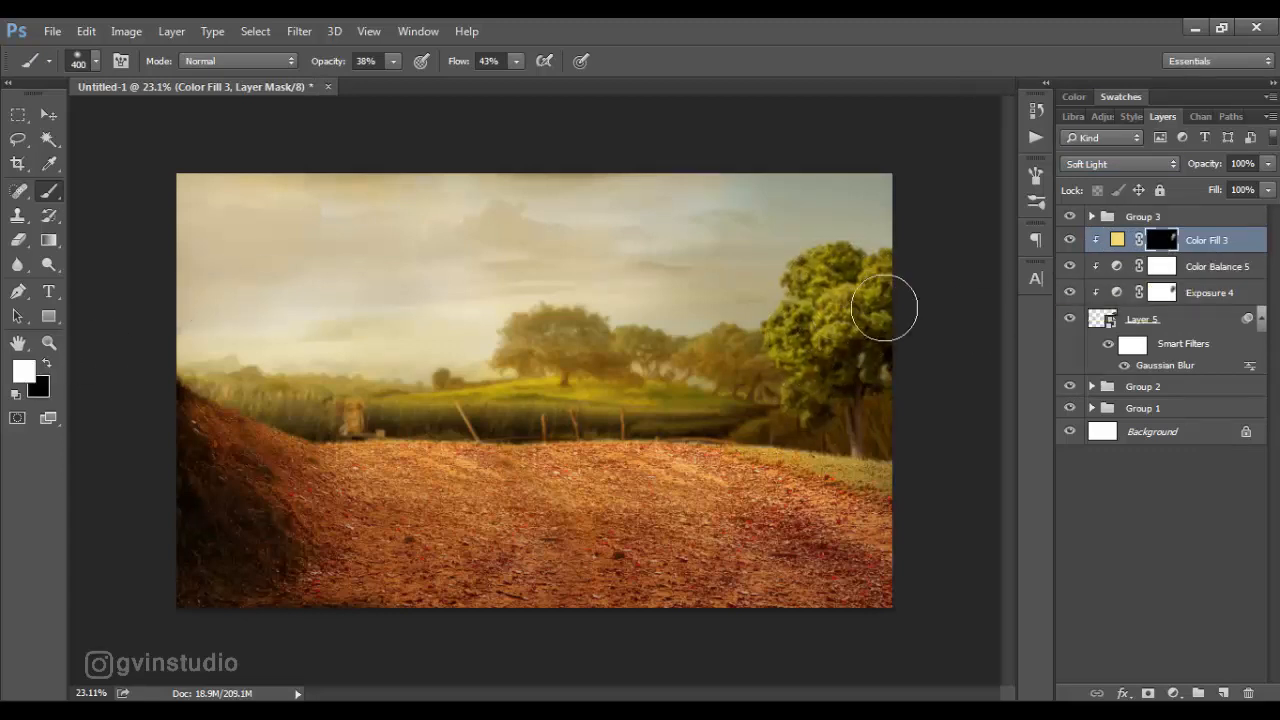
# Group the tree layer with its clipped Exposure, Color Balance and Color Fill layers
pyautogui.press('v')
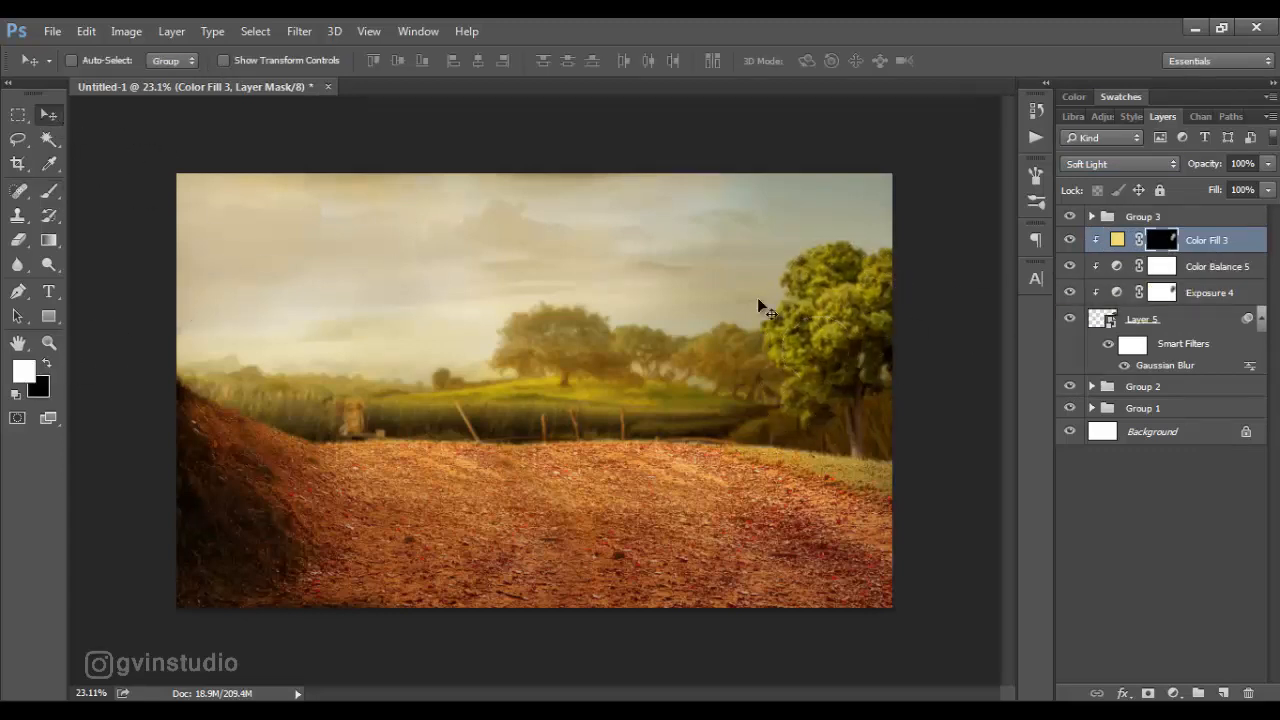
pyautogui.click(1260, 320)
pyautogui.keyDown('shift'); pyautogui.click(1200, 320); pyautogui.keyUp('shift')
pyautogui.hotkey('ctrl', 'g')
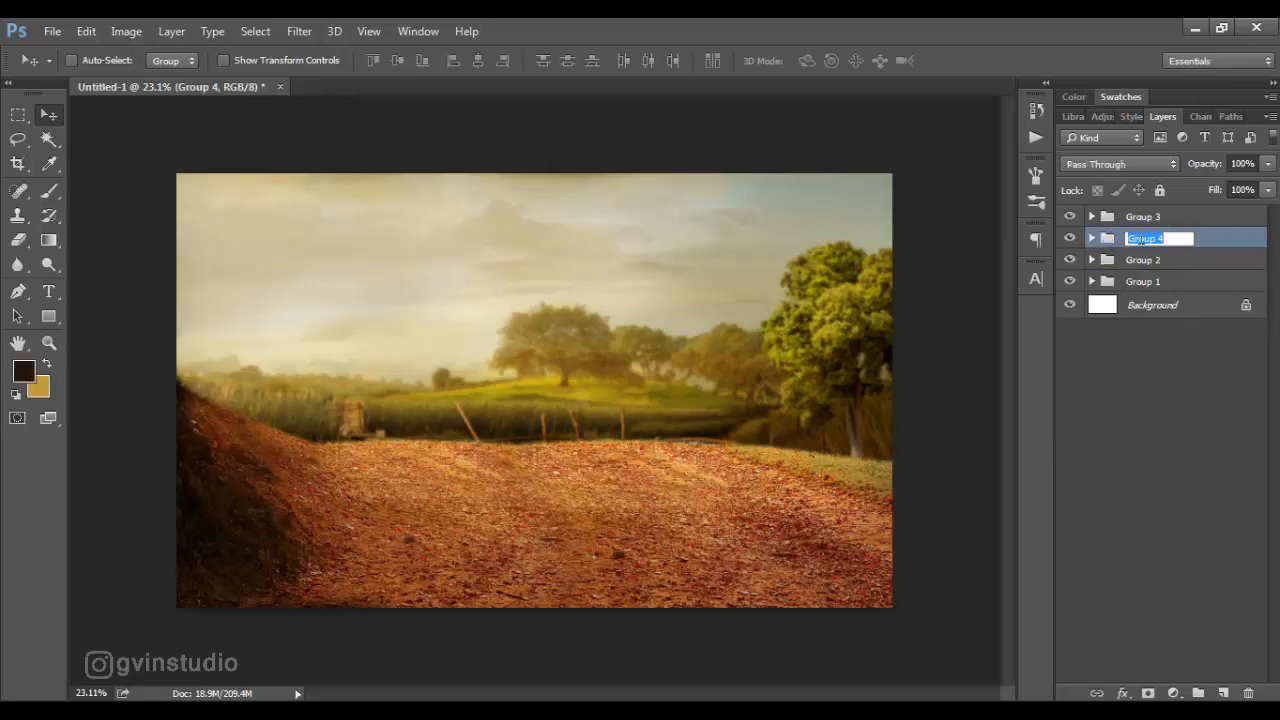
# Rename the tree's group as tree and place a duplicate of the group over the left side of the field
pyautogui.write('tree')
pyautogui.press('Return')
pyautogui.moveTo(805, 480); pyautogui.dragTo(254, 458)
# Enlarge the tree copy and position it so its trunk stands at the left end of the road's edge
pyautogui.hotkey('ctrl', 't')
pyautogui.click(658, 309)
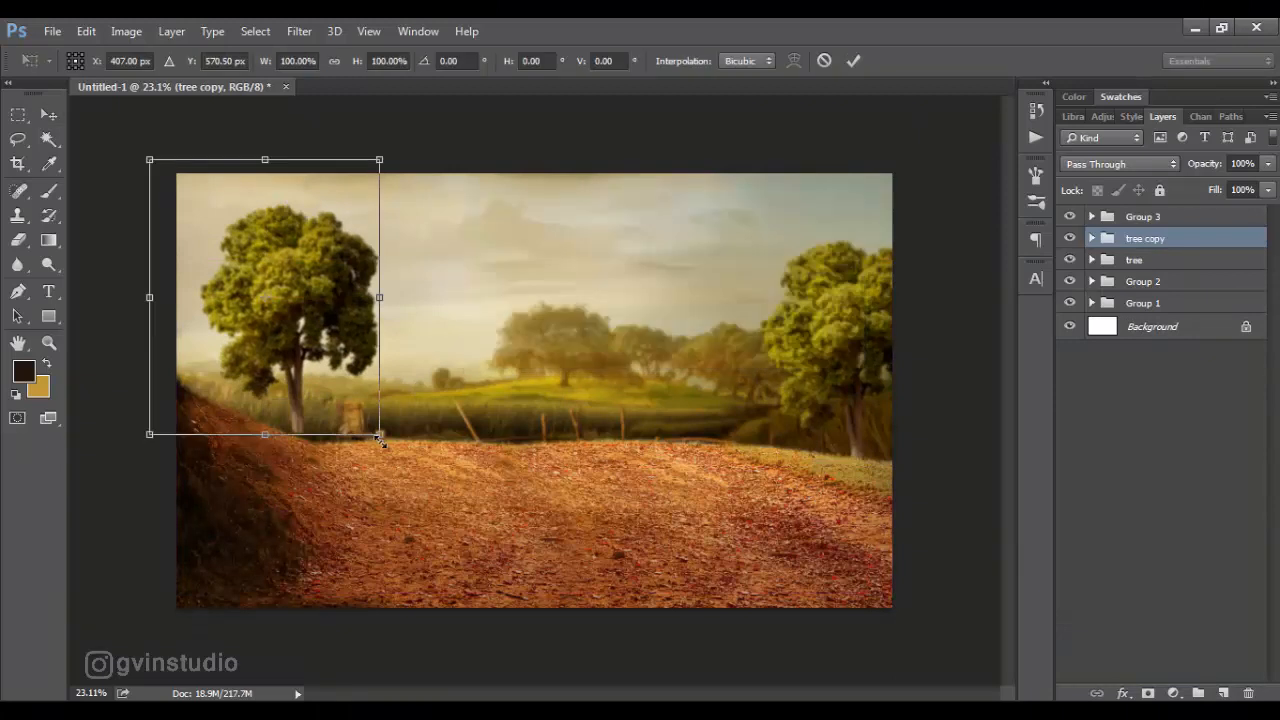
pyautogui.moveTo(380, 436); pyautogui.dragTo(511, 592)
pyautogui.moveTo(474, 533); pyautogui.dragTo(377, 411)
pyautogui.moveTo(326, 330); pyautogui.dragTo(384, 398)
pyautogui.click(853, 60)
pyautogui.moveTo(539, 354); pyautogui.dragTo(546, 360)
# Scale Group 1, the sky and distant grassland, to about 133% and reposition it so the hill and one tree show between the foreground trees
pyautogui.click(1070, 285)
pyautogui.click(1070, 285)
pyautogui.click(1070, 304)
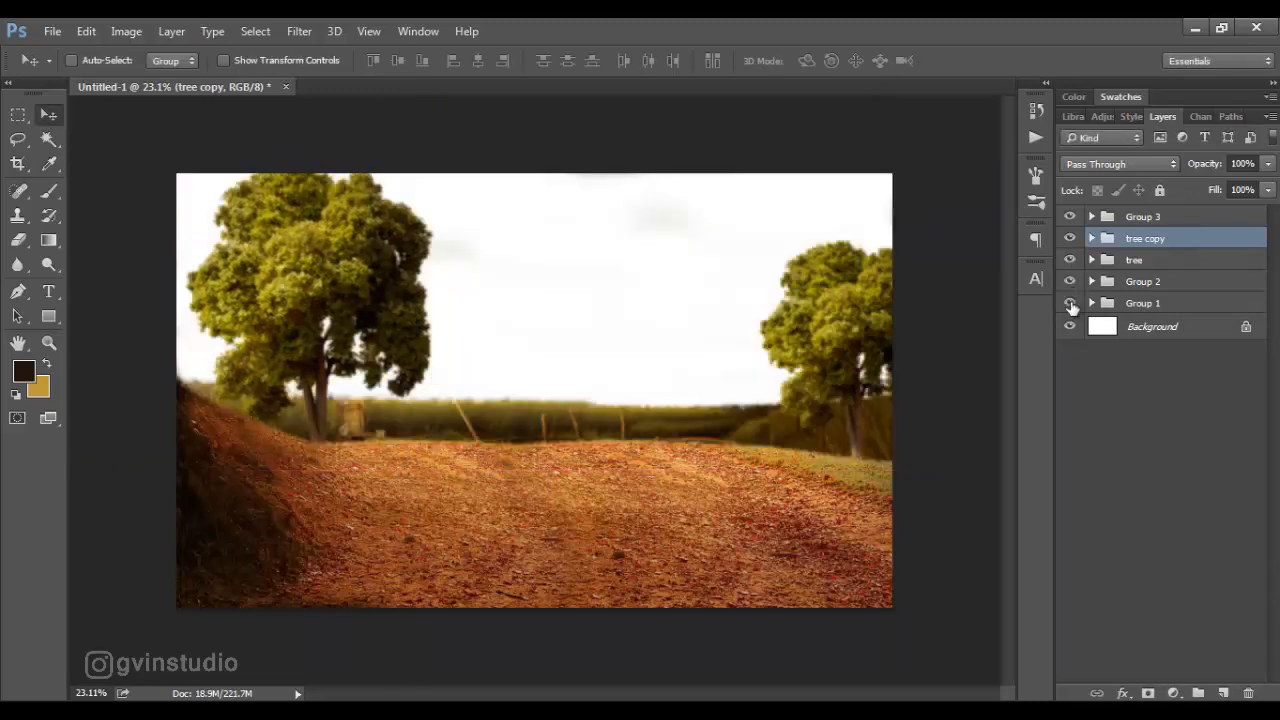
pyautogui.click(1070, 304)
pyautogui.click(1142, 304)
pyautogui.hotkey('ctrl', 't')
pyautogui.click(667, 309)
pyautogui.moveTo(929, 561); pyautogui.dragTo(966, 591)
pyautogui.scroll(-6, 734, 523)
pyautogui.moveTo(775, 508); pyautogui.dragTo(889, 600)
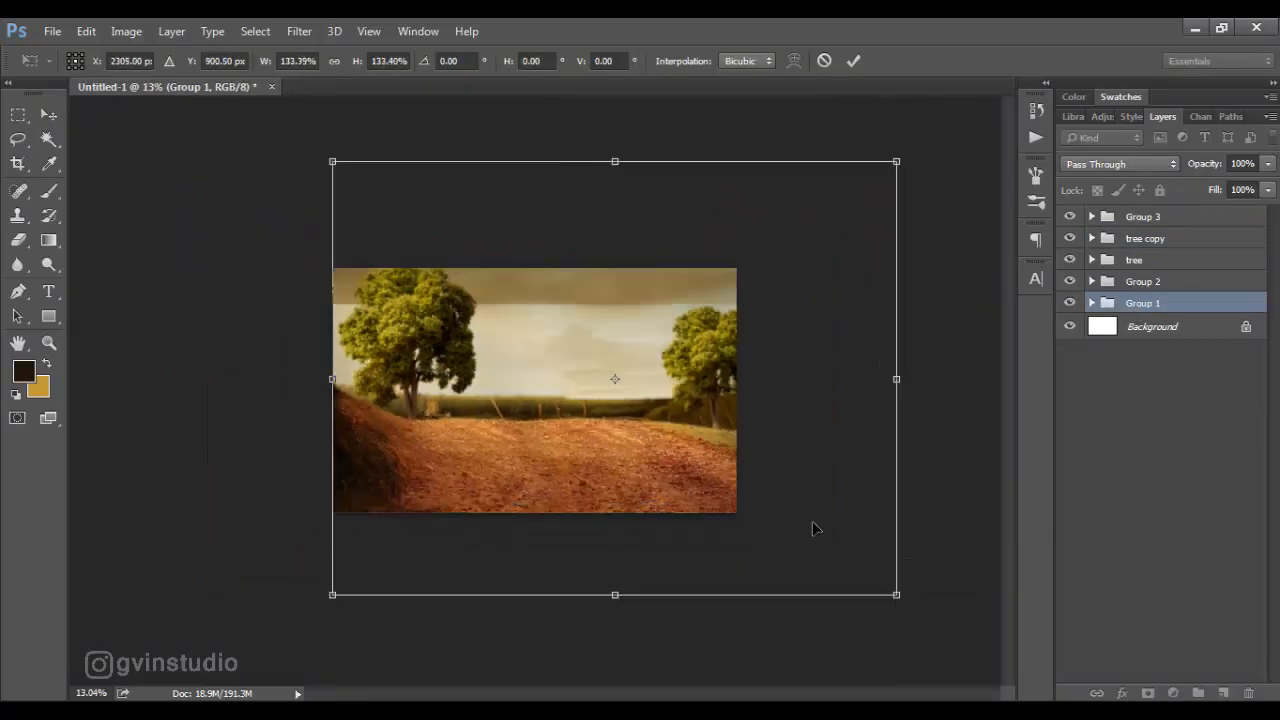
pyautogui.moveTo(814, 528); pyautogui.dragTo(797, 467)
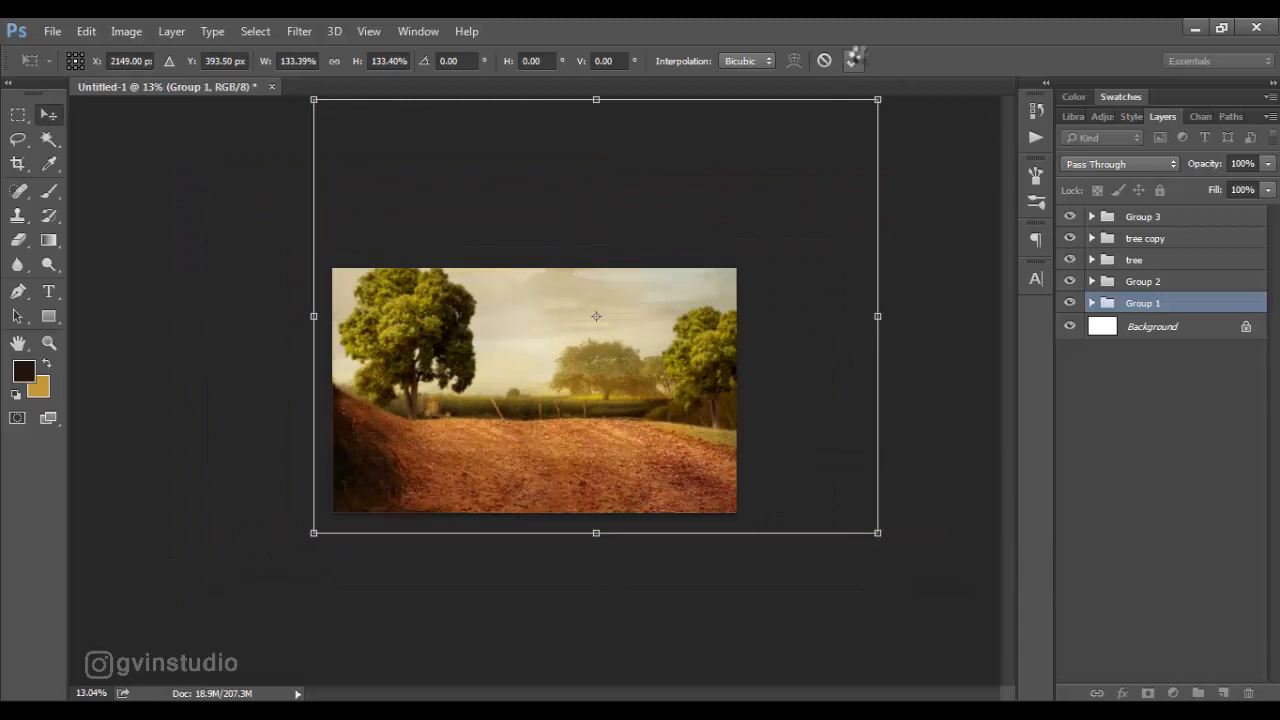
pyautogui.click(852, 60)
pyautogui.moveTo(798, 300); pyautogui.dragTo(820, 330)
pyautogui.scroll(3, 850, 350)
# Enlarge the original tree group at the road's right edge to about 115%
pyautogui.click(1138, 262)
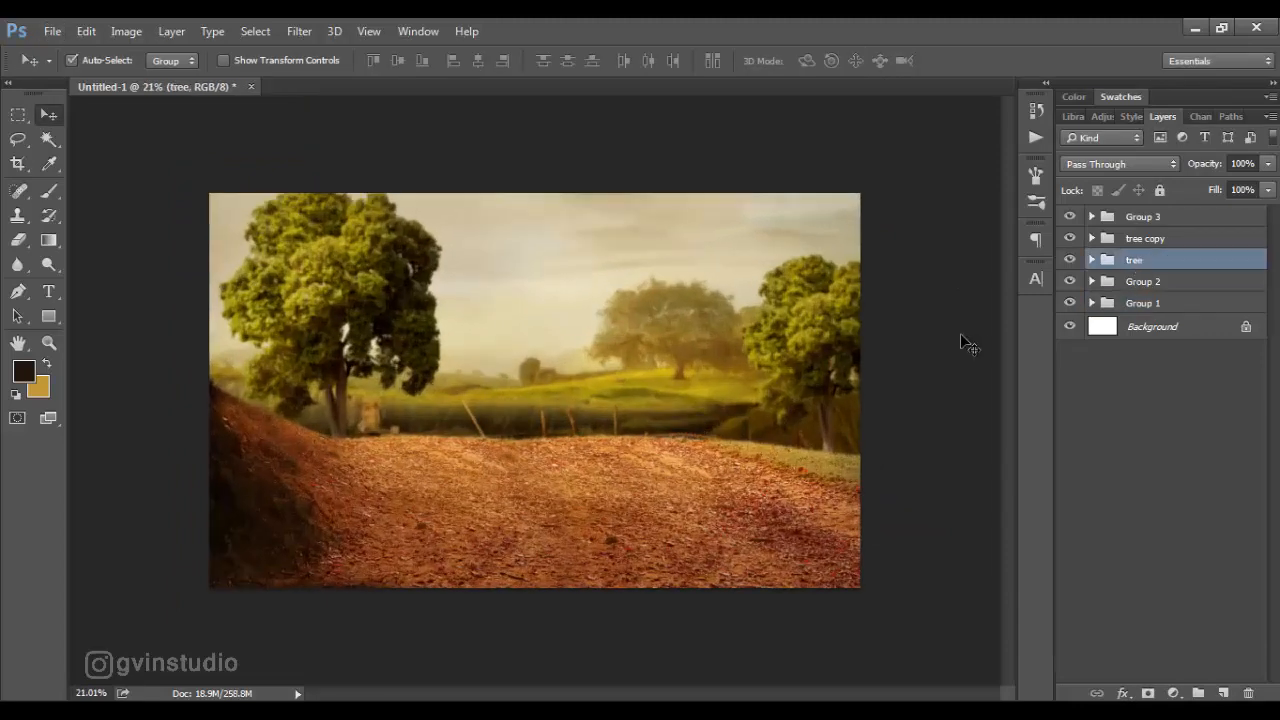
pyautogui.hotkey('ctrl', 't')
pyautogui.moveTo(690, 212); pyautogui.dragTo(651, 168)
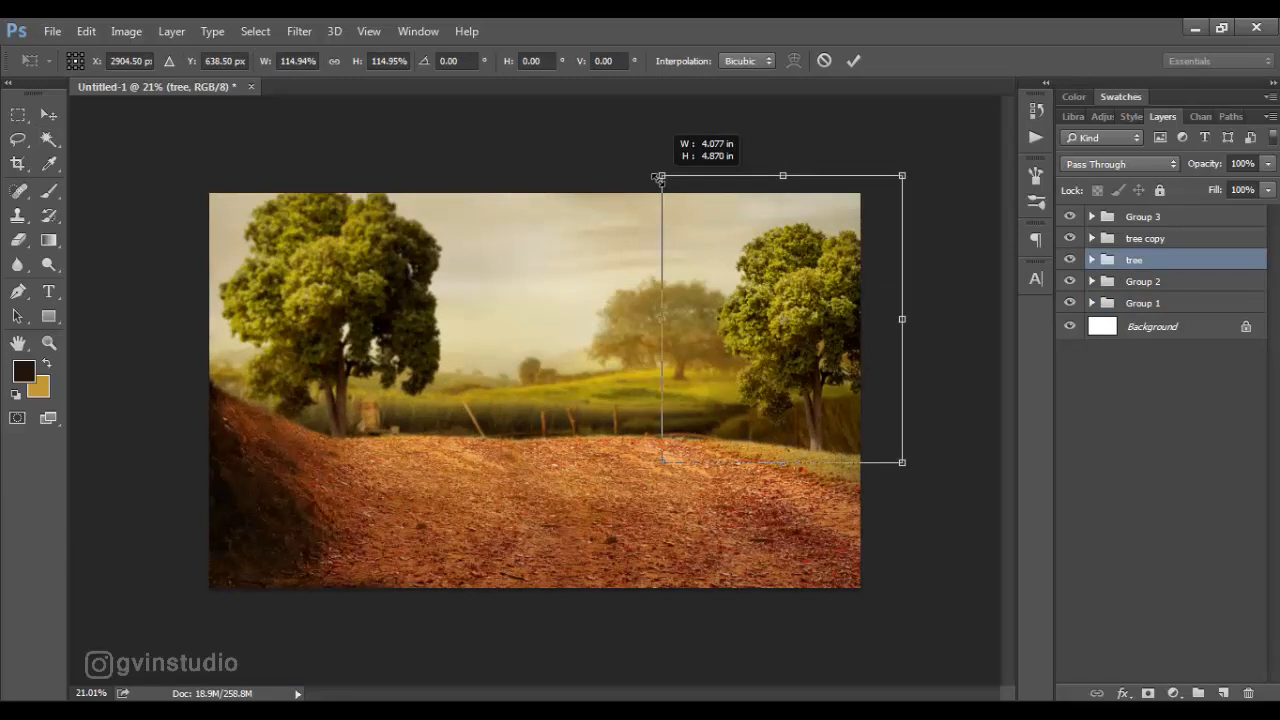
pyautogui.click(852, 60)
# Resize and reposition the tree copy group so its foliage fills the upper-left corner of the picture
pyautogui.click(1145, 238)
pyautogui.moveTo(800, 304); pyautogui.dragTo(680, 371)
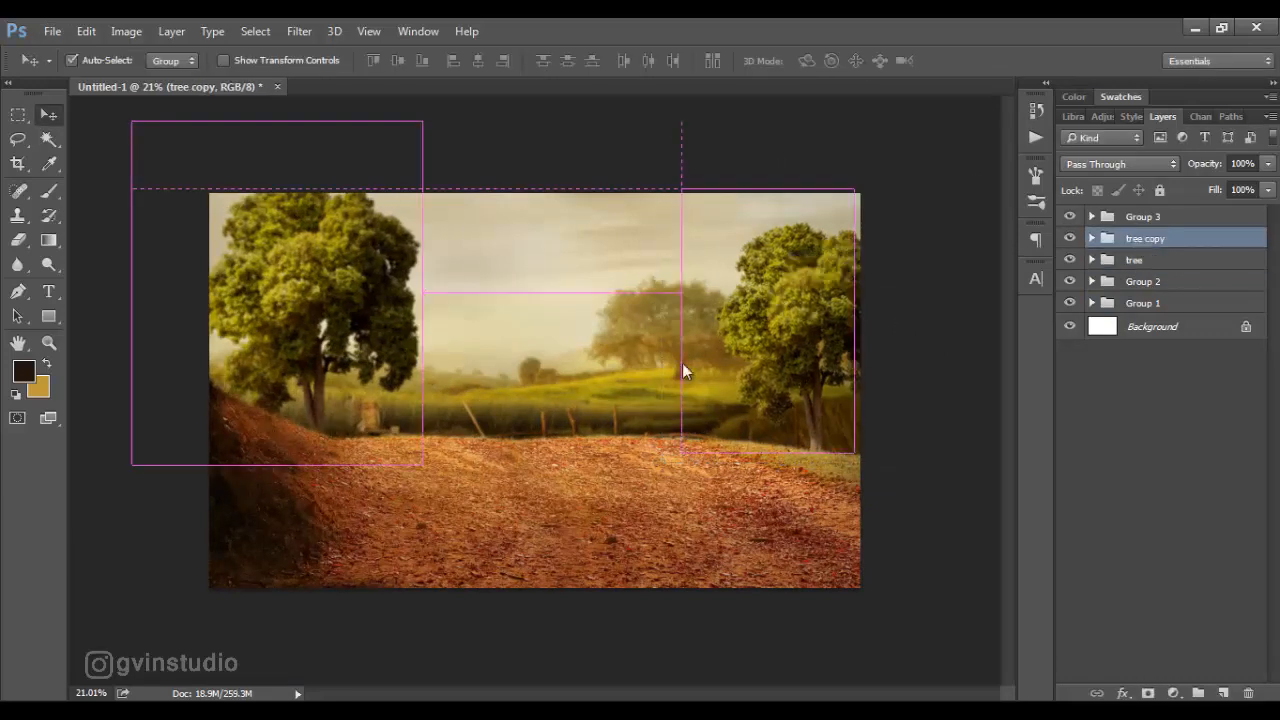
pyautogui.hotkey('ctrl', 't')
pyautogui.moveTo(421, 465); pyautogui.dragTo(407, 418)
pyautogui.click(853, 61)
pyautogui.moveTo(702, 225); pyautogui.dragTo(703, 237)
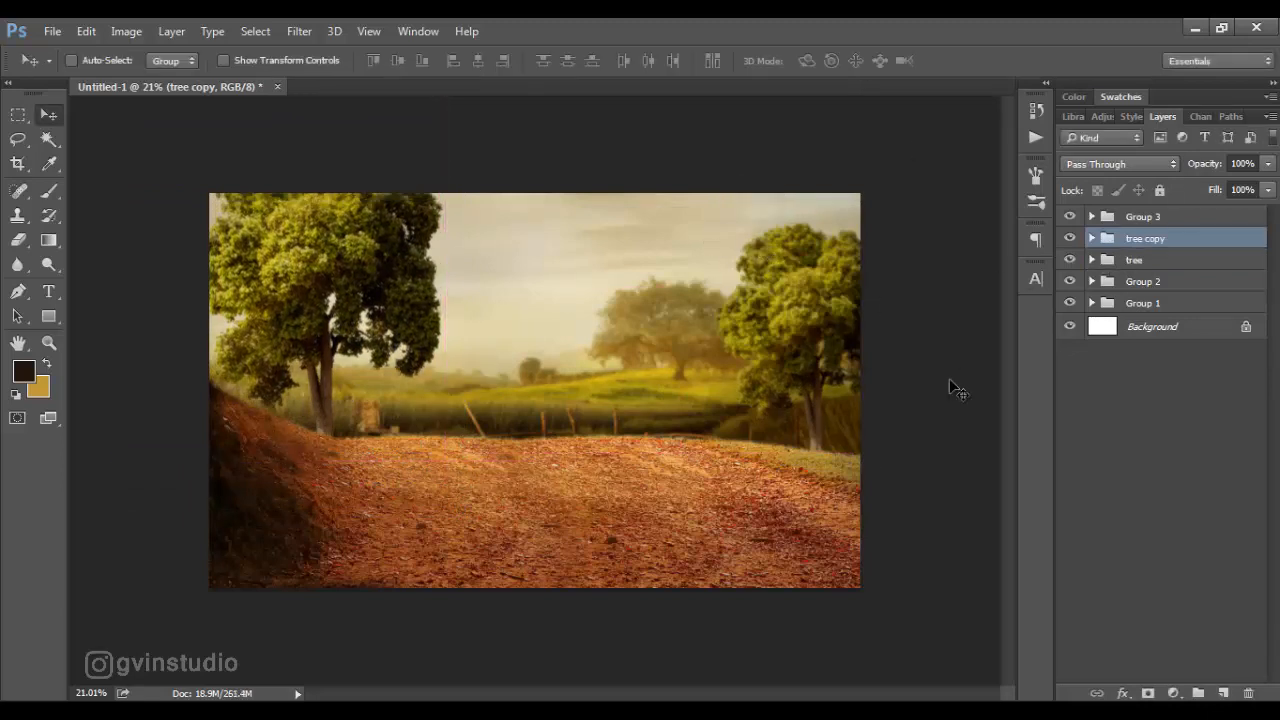
# Add a new layer above Group 3 and name it light
pyautogui.click(1143, 217)
pyautogui.click(1223, 693)
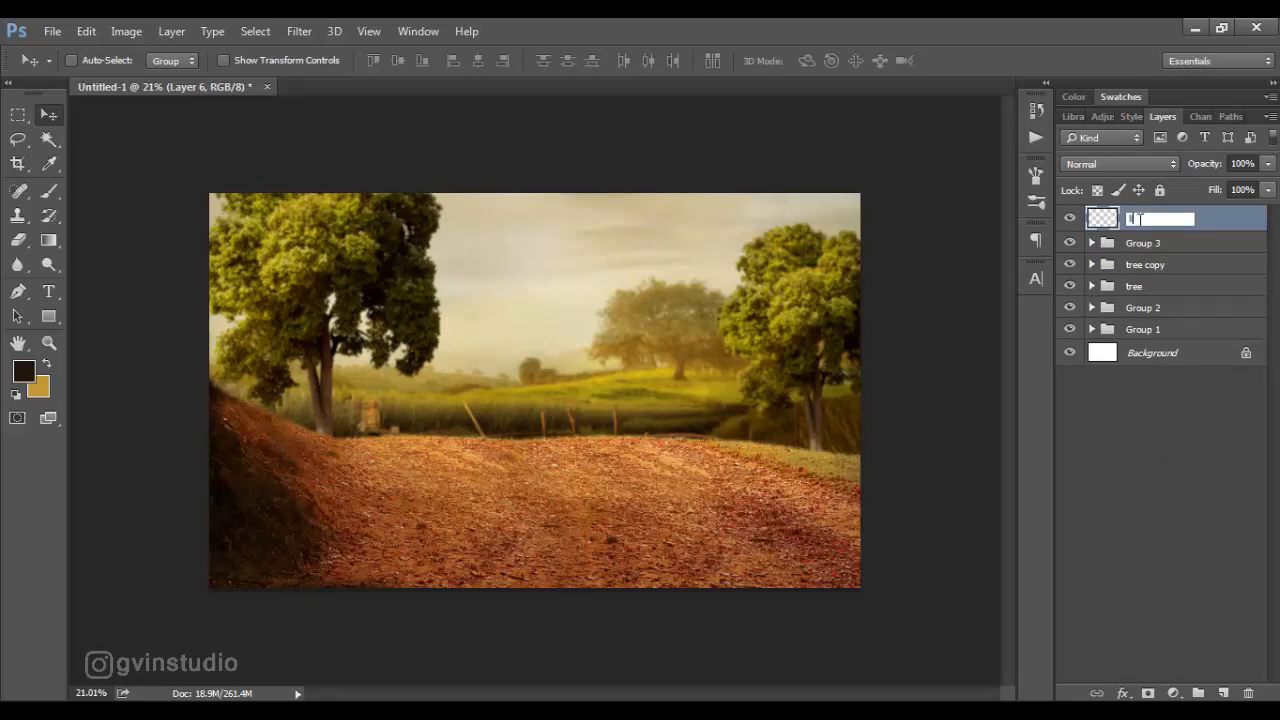
pyautogui.press('b')
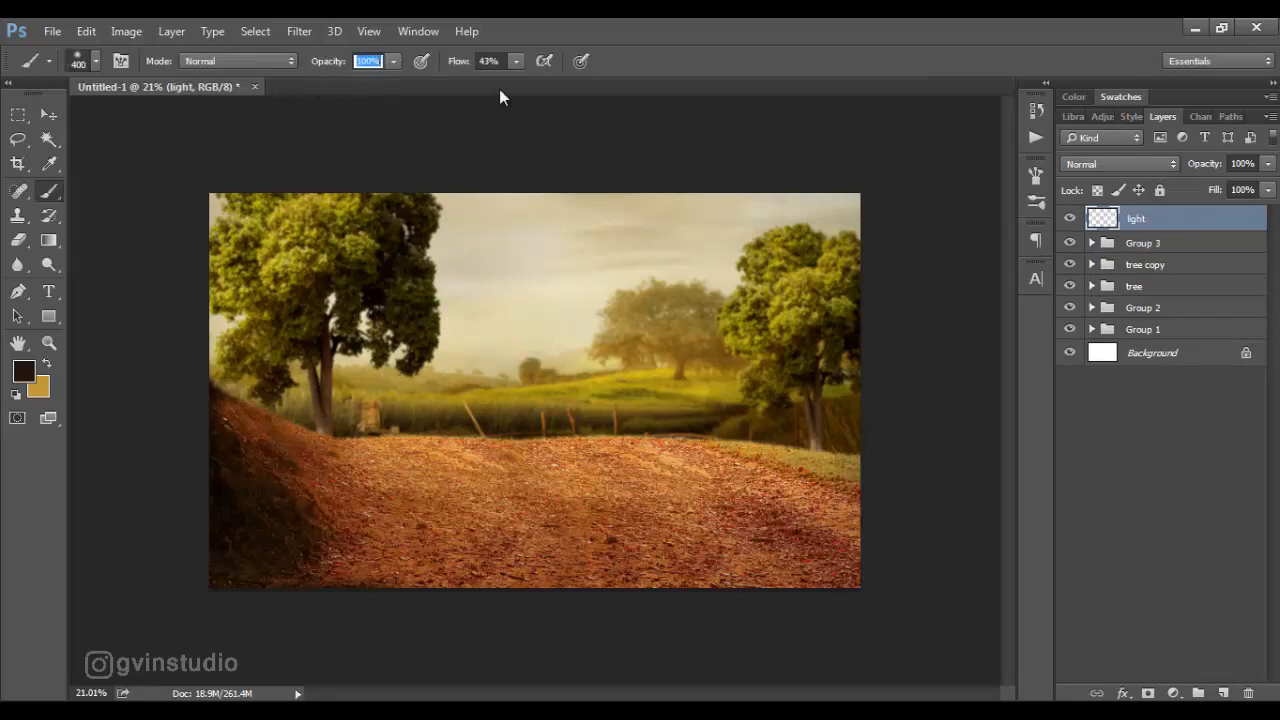
# Paint a soft light-yellow spot at 100% flow on the light layer and move it to the picture's upper-left corner
pyautogui.rightClick(521, 330)
pyautogui.click(23, 371)
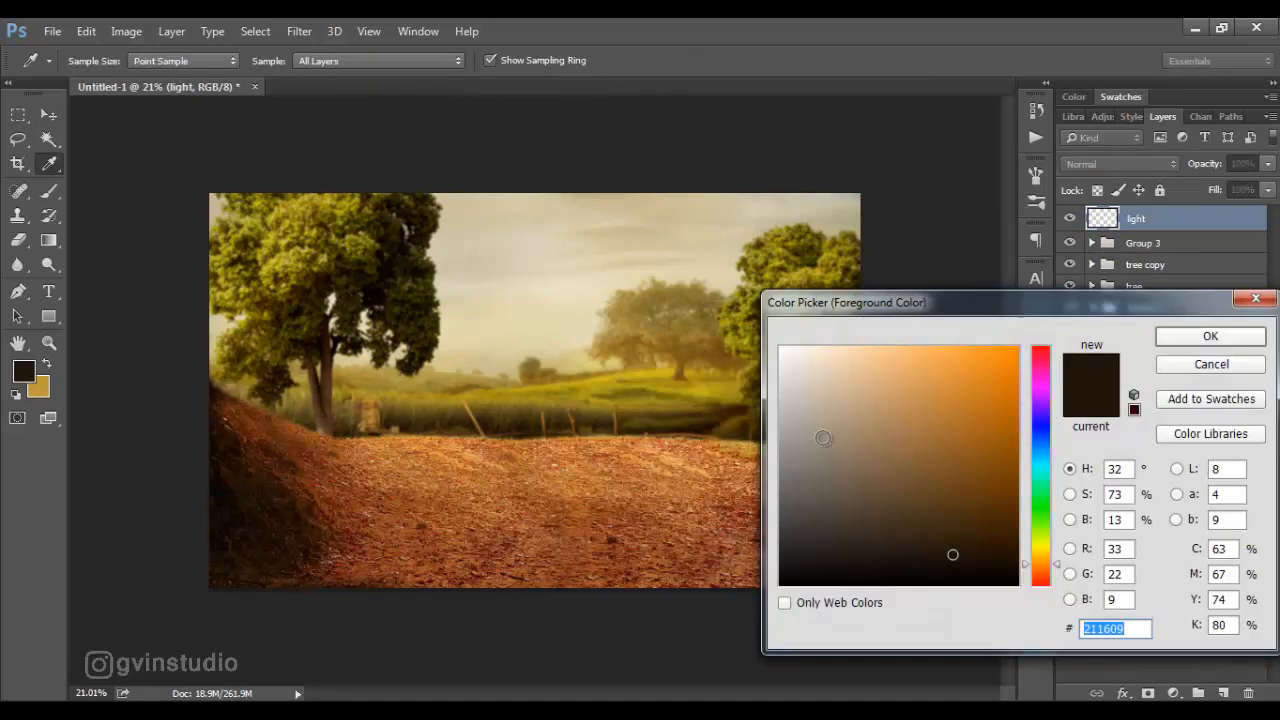
pyautogui.moveTo(1059, 571); pyautogui.dragTo(1059, 558)
pyautogui.click(910, 356)
pyautogui.click(1183, 345)
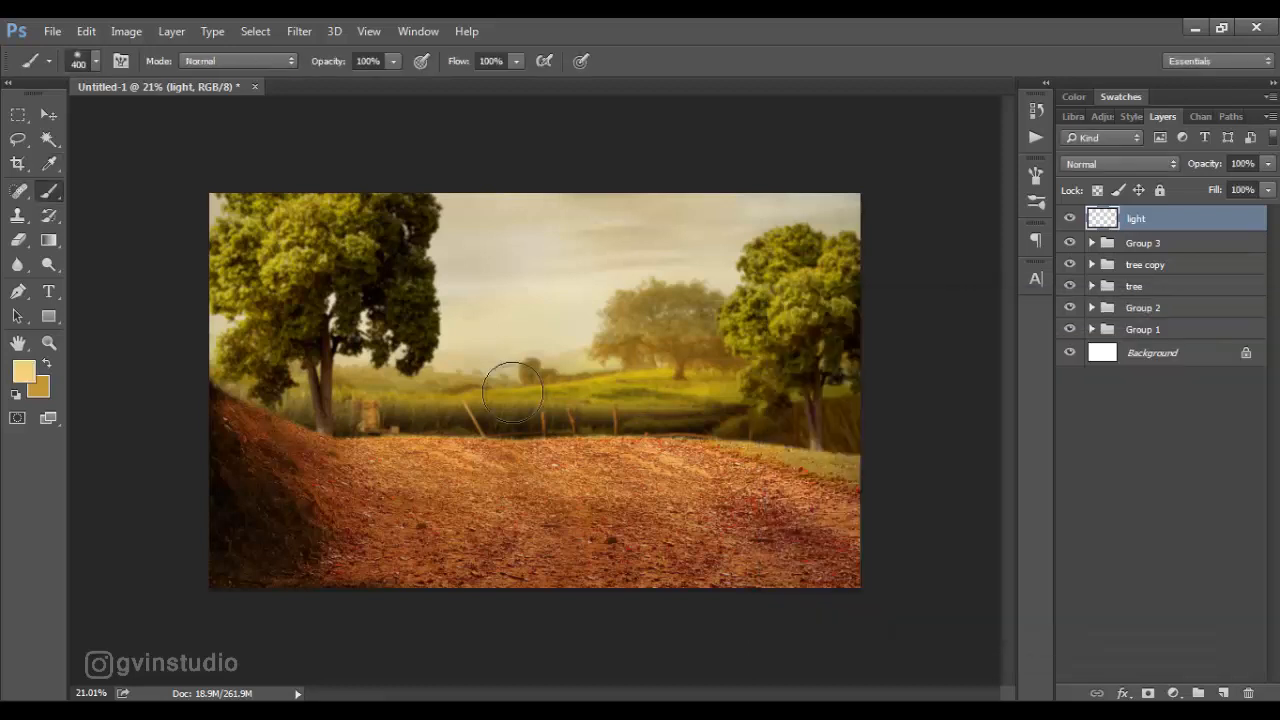
pyautogui.click(437, 365)
pyautogui.click(48, 114)
pyautogui.moveTo(377, 337); pyautogui.dragTo(224, 229)
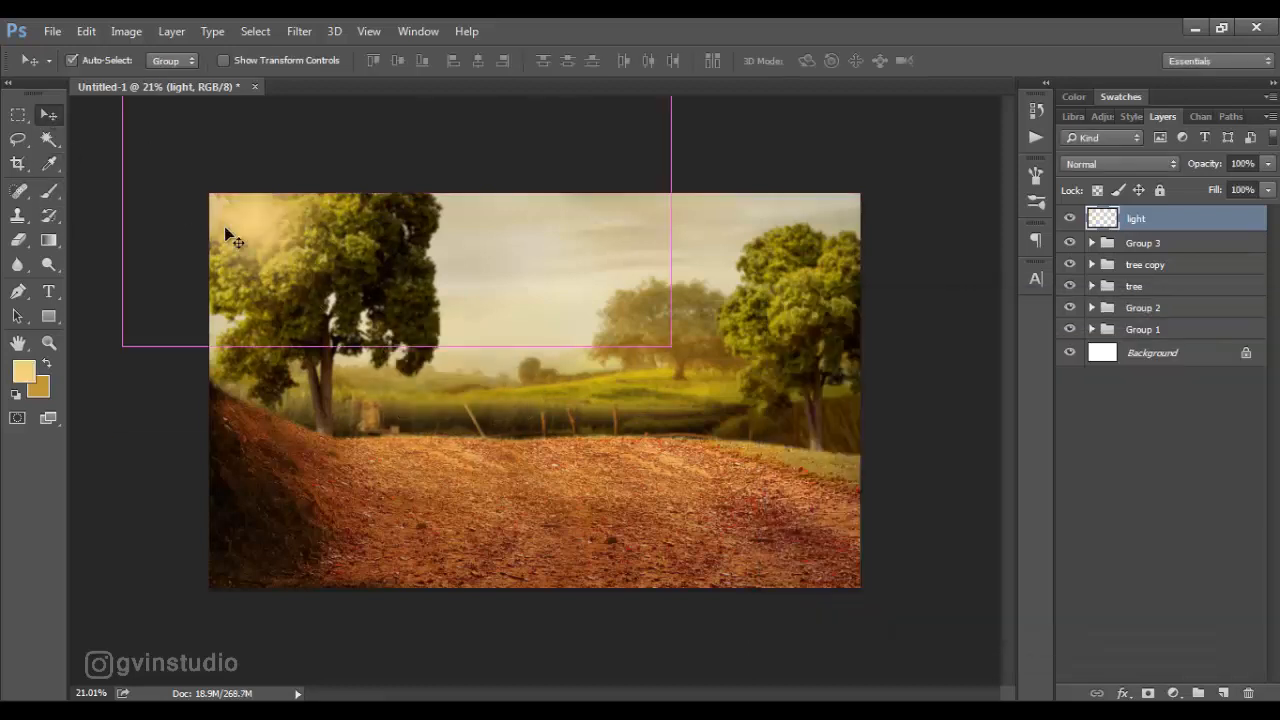
# Enlarge the yellow glow to about 370% over the picture's left side and set the light layer's opacity to 59%
pyautogui.hotkey('ctrl', 't')
pyautogui.moveTo(671, 347); pyautogui.dragTo(906, 680)
pyautogui.scroll(-3, 685, 523)
pyautogui.moveTo(739, 454); pyautogui.dragTo(906, 550)
pyautogui.moveTo(357, 549); pyautogui.dragTo(234, 617)
pyautogui.moveTo(235, 242); pyautogui.dragTo(161, 199)
pyautogui.moveTo(540, 510); pyautogui.dragTo(630, 408)
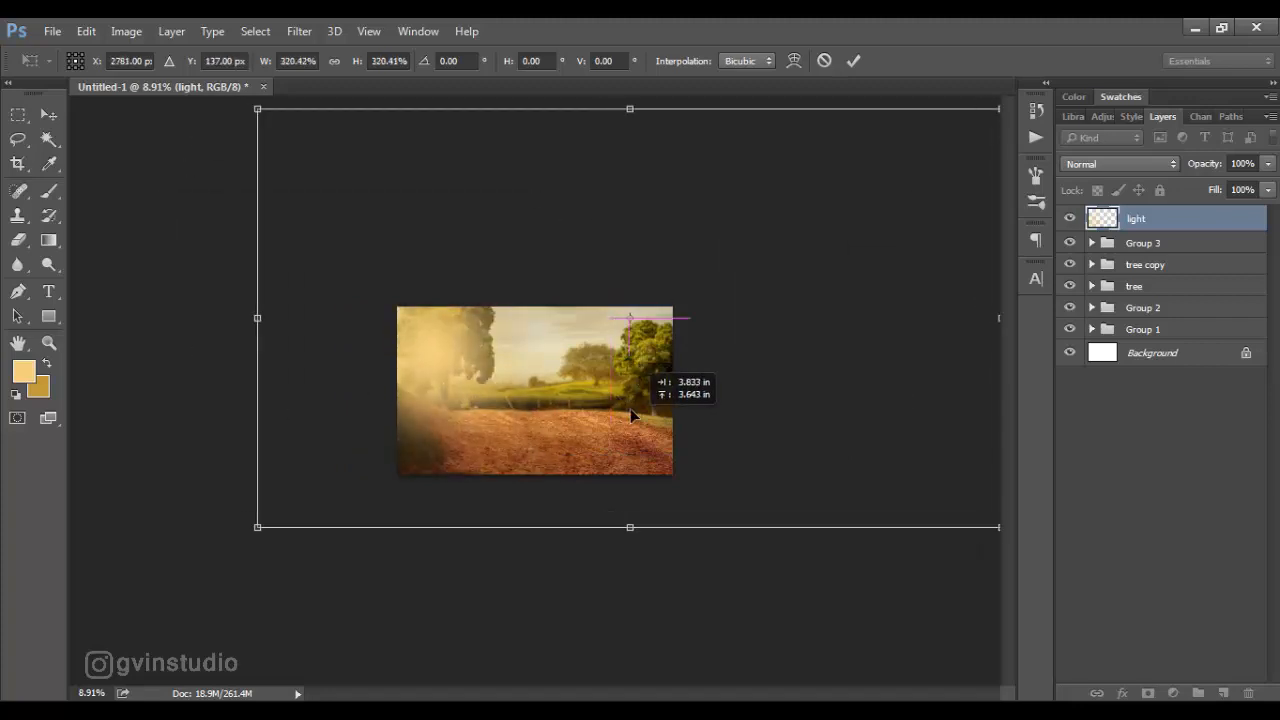
pyautogui.moveTo(251, 518); pyautogui.dragTo(162, 622)
pyautogui.moveTo(399, 571); pyautogui.dragTo(514, 527)
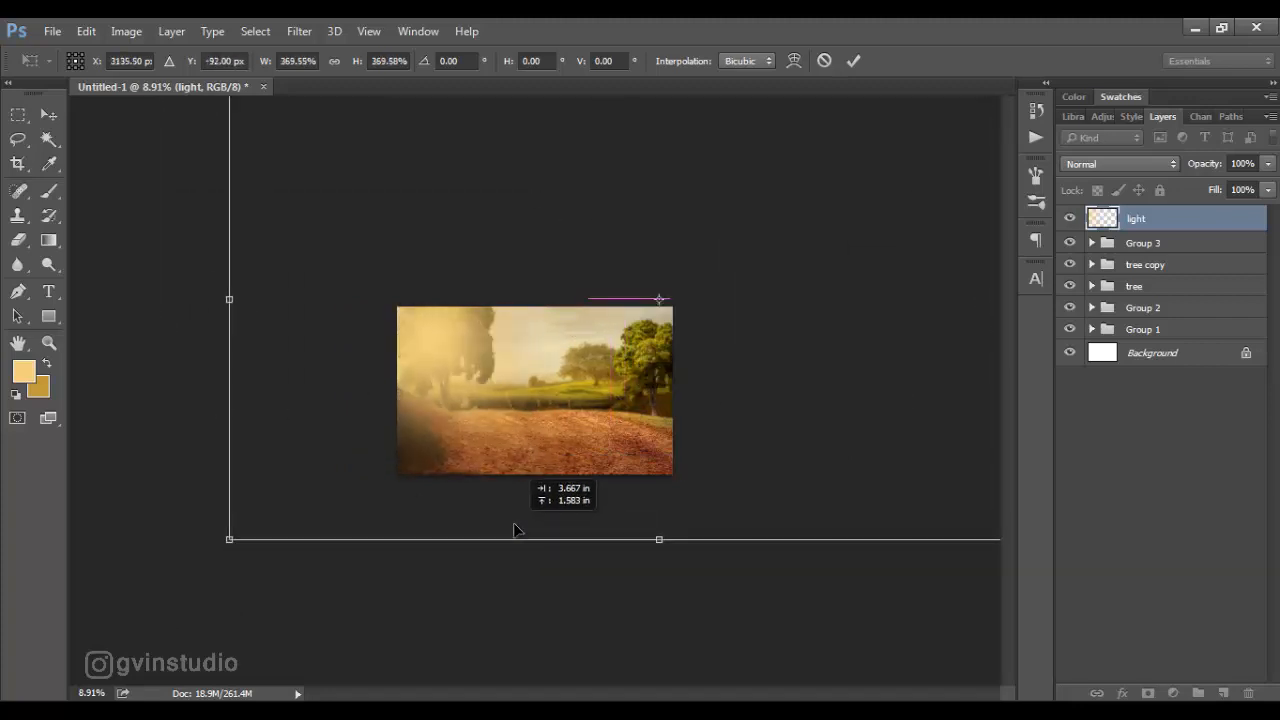
pyautogui.click(853, 60)
pyautogui.moveTo(1204, 164); pyautogui.dragTo(1180, 172)
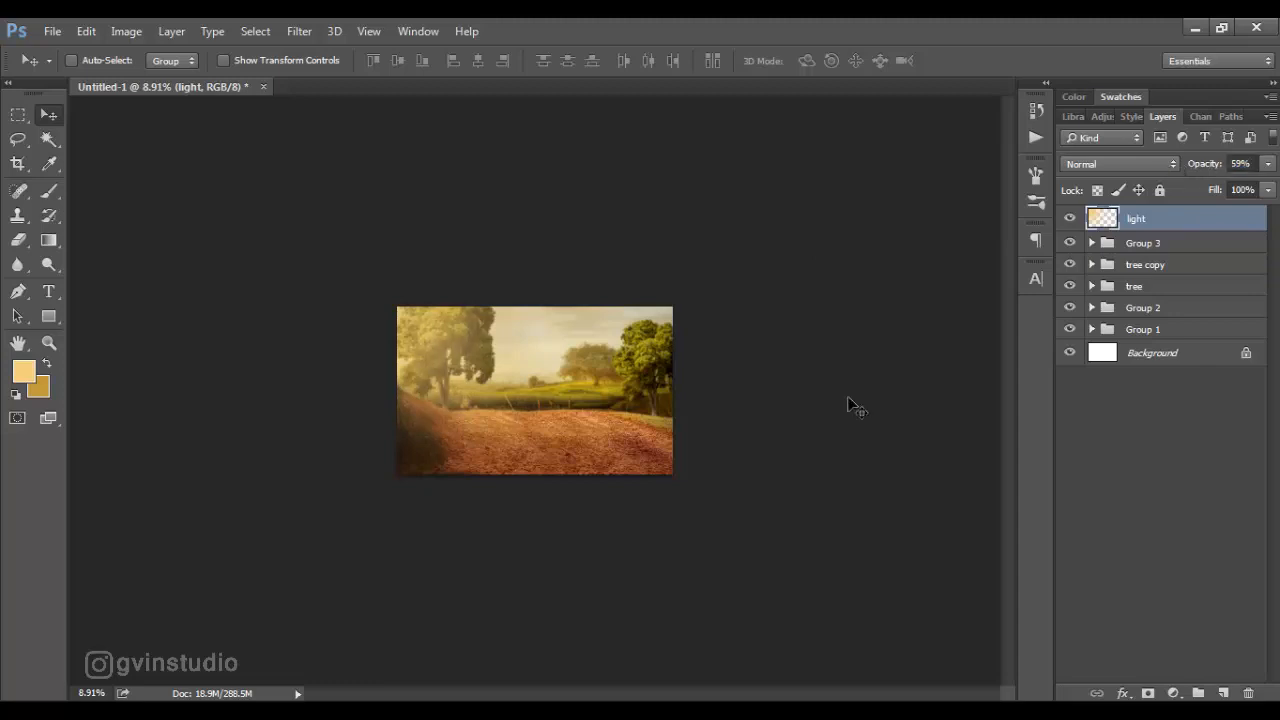
# Enlarge the light layer further and shift it so the glow spreads across the left half of the scene
pyautogui.scroll(-5, 564, 436)
pyautogui.scroll(12, 558, 413)
pyautogui.scroll(-4, 558, 413)
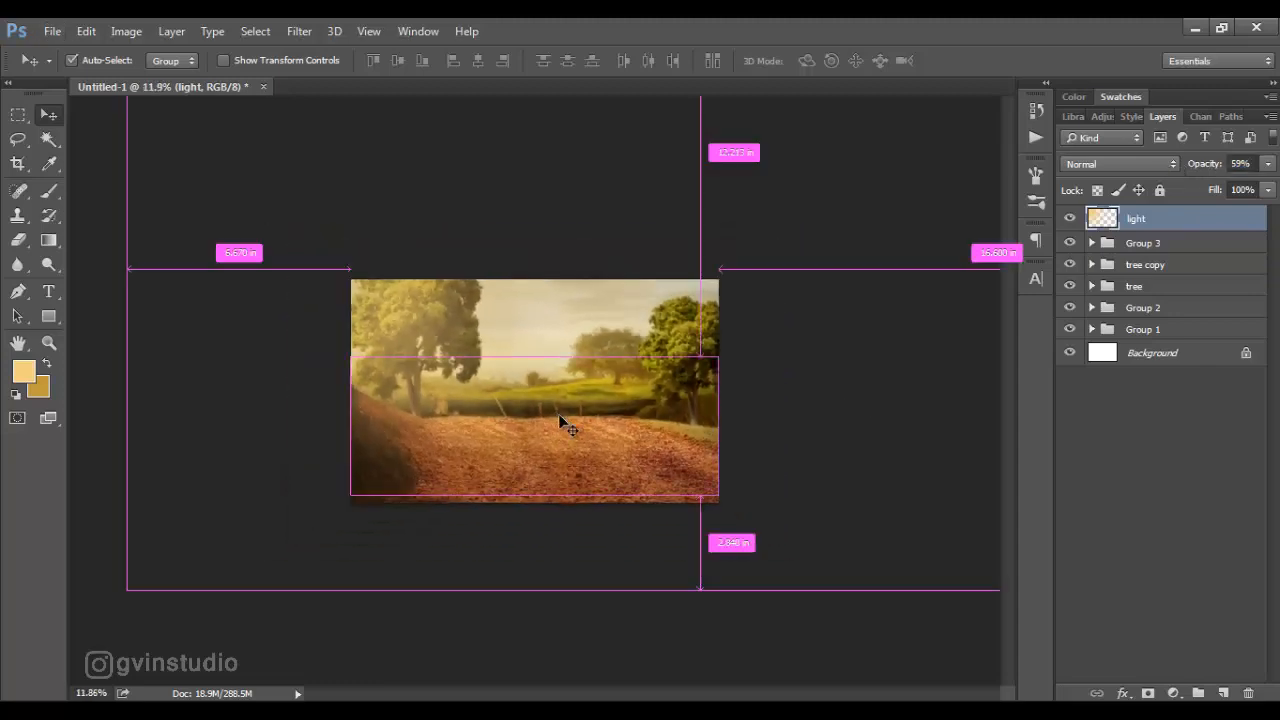
pyautogui.hotkey('ctrl', 't')
pyautogui.scroll(-3, 560, 422)
pyautogui.moveTo(340, 500); pyautogui.dragTo(186, 580)
pyautogui.moveTo(473, 556); pyautogui.dragTo(601, 524)
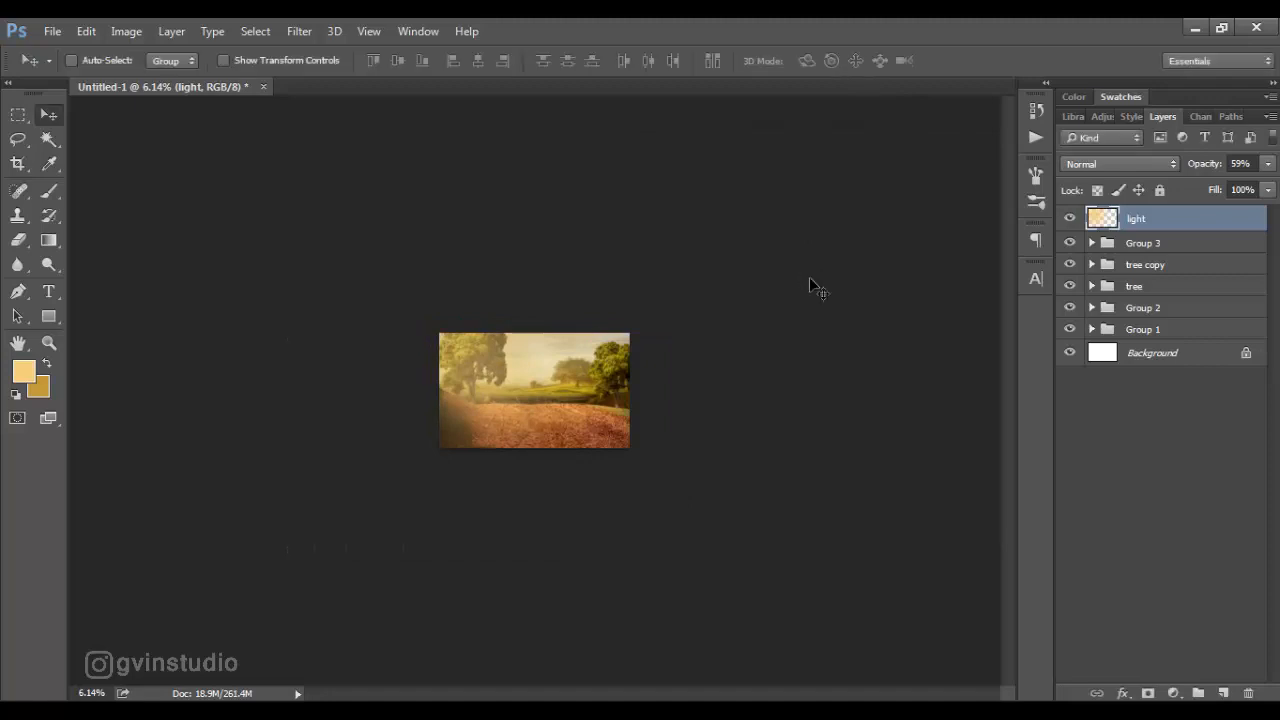
pyautogui.scroll(8, 606, 440)
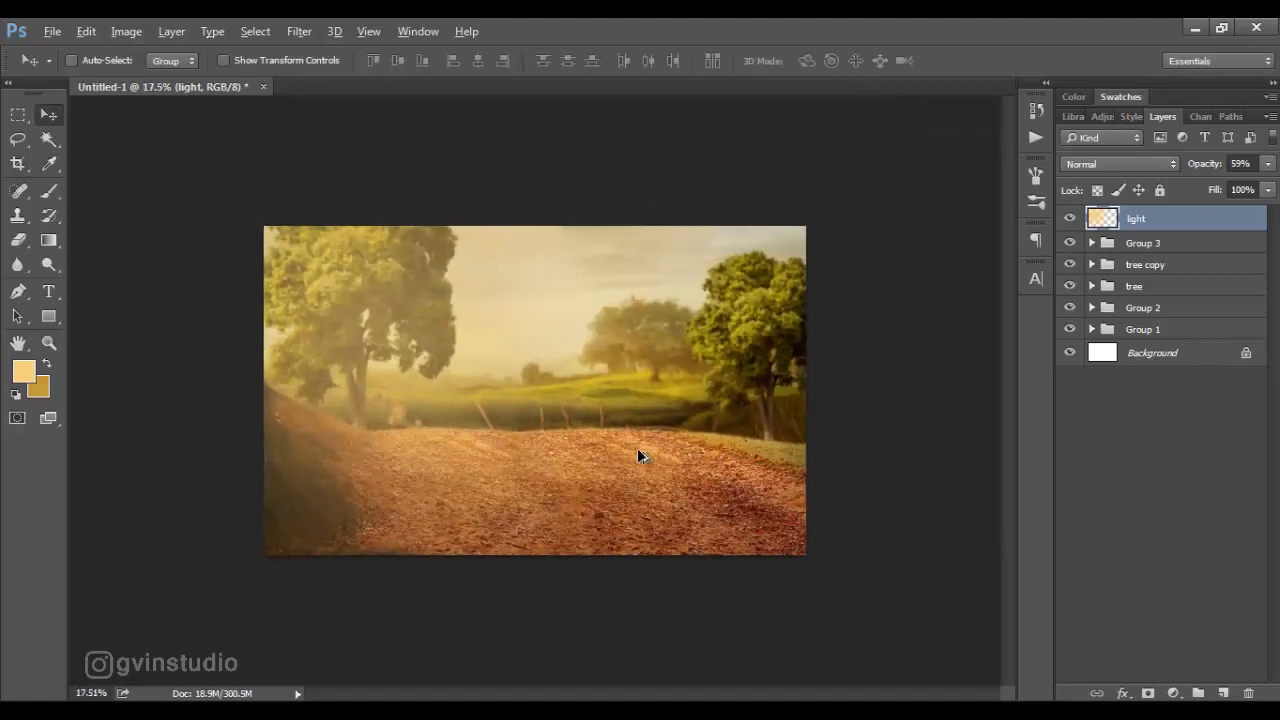
# Add a new layer above Group 1 and choose the textured 511 px fog brush
pyautogui.click(1070, 330)
pyautogui.click(1070, 330)
pyautogui.click(1135, 330)
pyautogui.click(1222, 693)
pyautogui.press('b')
pyautogui.rightClick(366, 330)
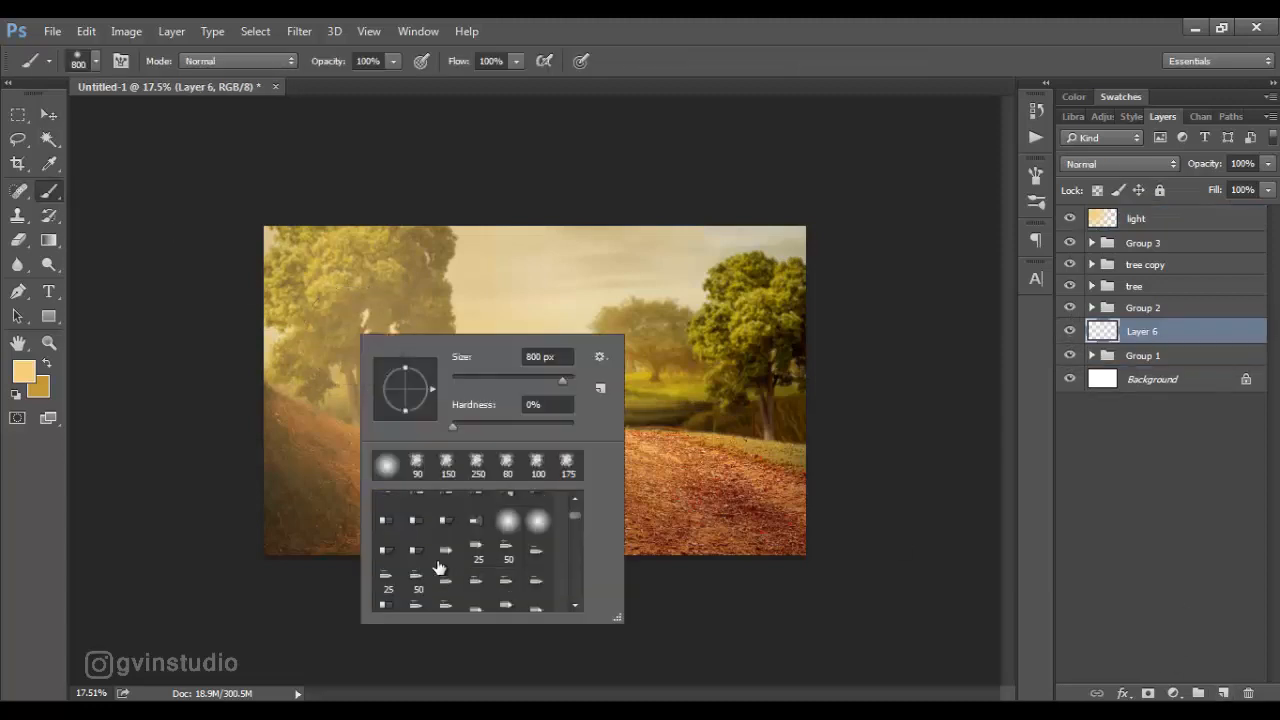
pyautogui.scroll(-5, 438, 568)
pyautogui.click(738, 91)
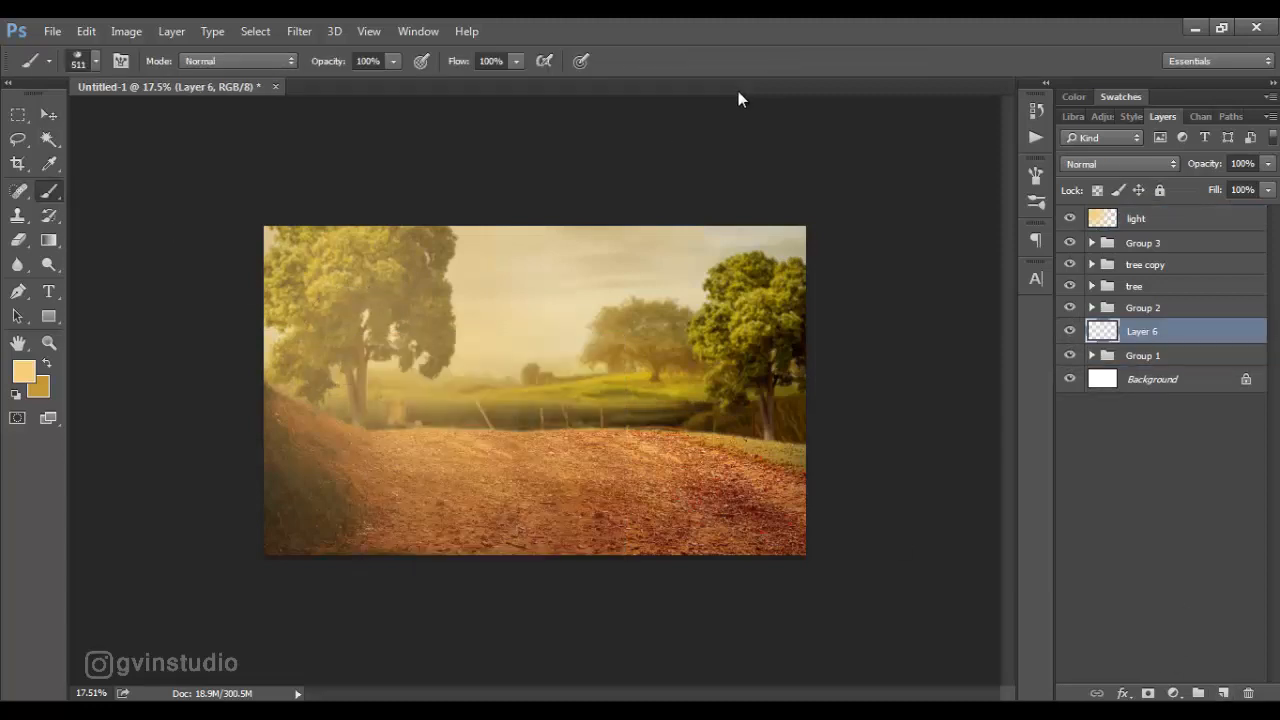
# Paint pale cream fog across the distant field on the new layer and set its opacity to 54%
pyautogui.click(30, 374)
pyautogui.click(843, 354)
pyautogui.click(1210, 336)
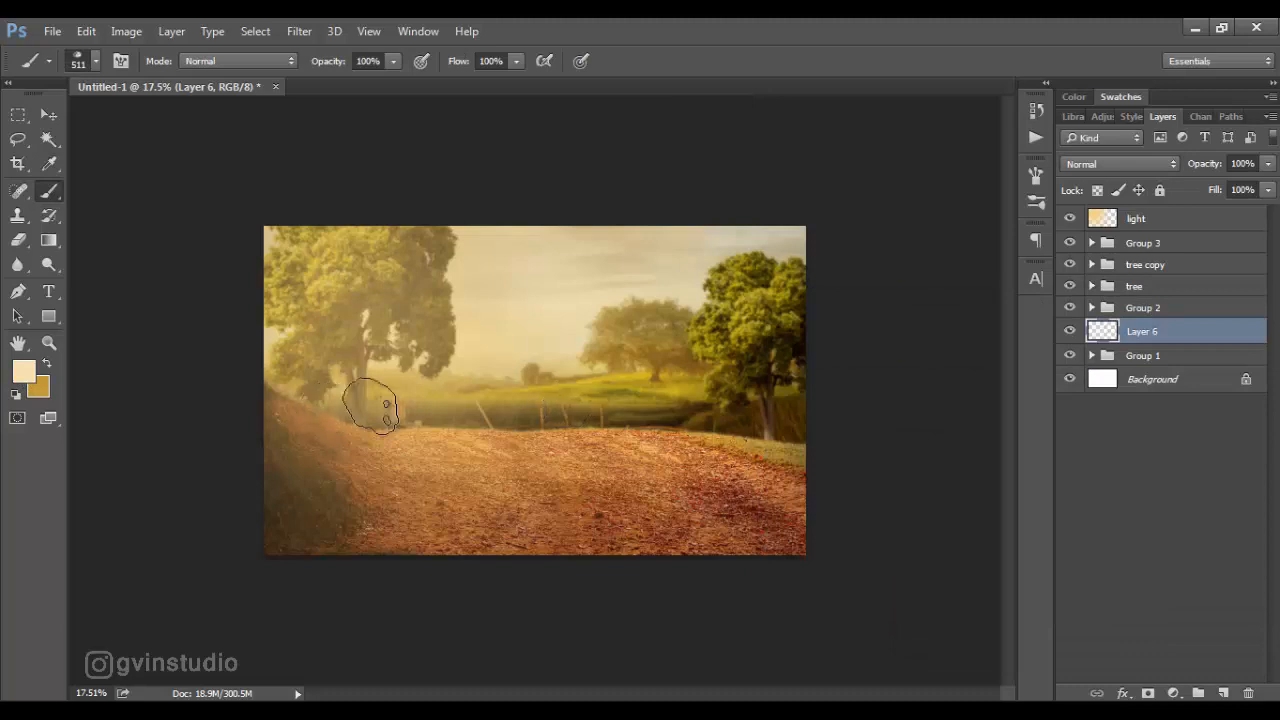
pyautogui.moveTo(370, 405); pyautogui.dragTo(758, 410)
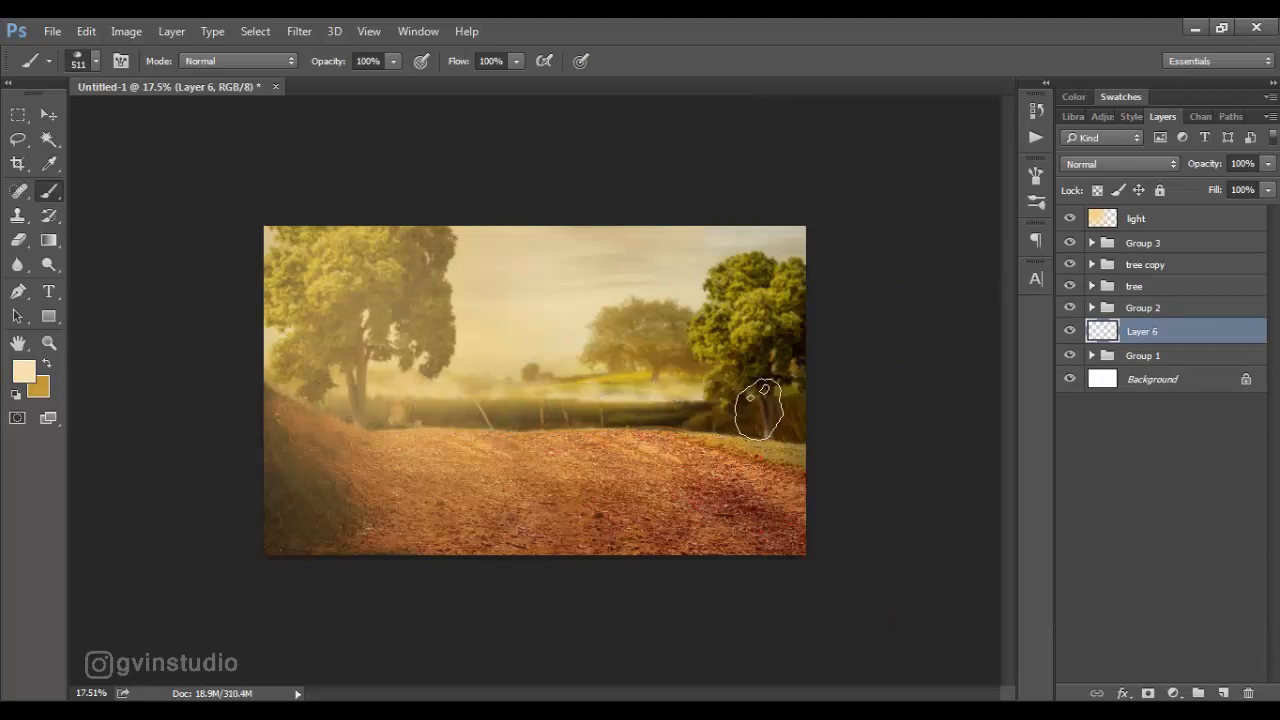
pyautogui.moveTo(1204, 170); pyautogui.dragTo(1163, 172)
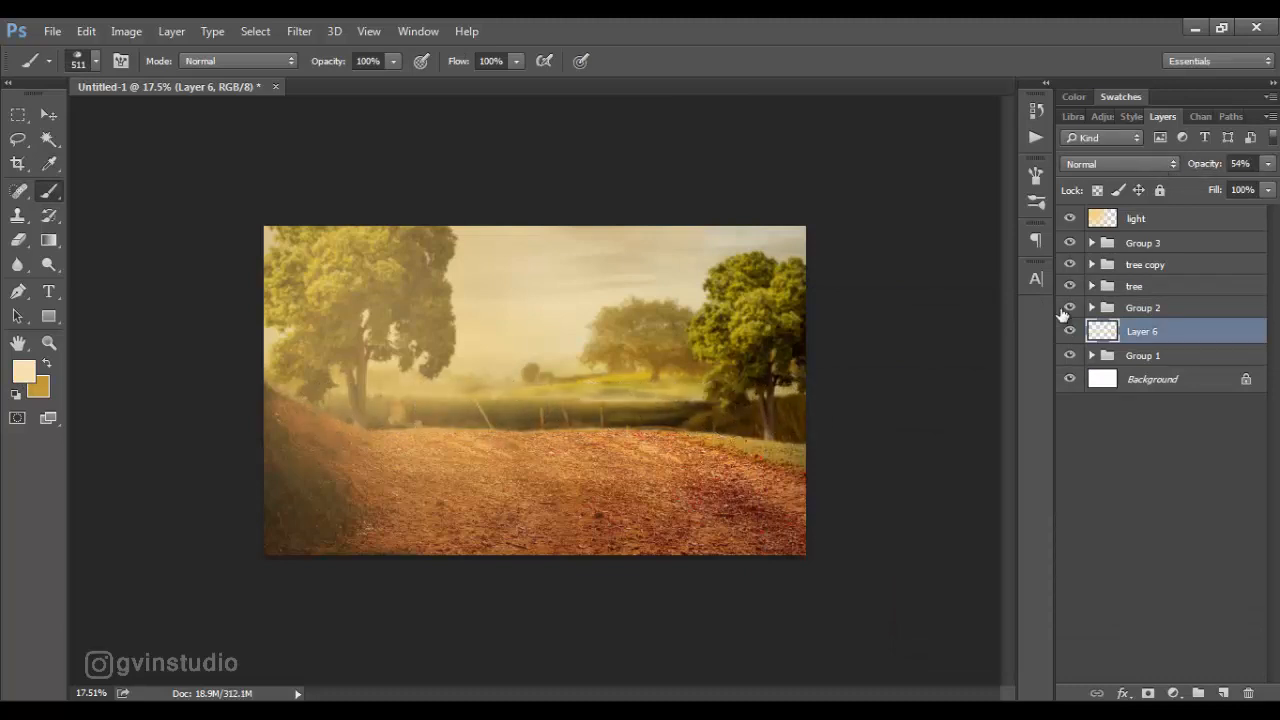
# Add a layer above Group 2, paint fog along the canal behind the road, and set its opacity to 42%
pyautogui.click(1140, 308)
pyautogui.click(1223, 693)
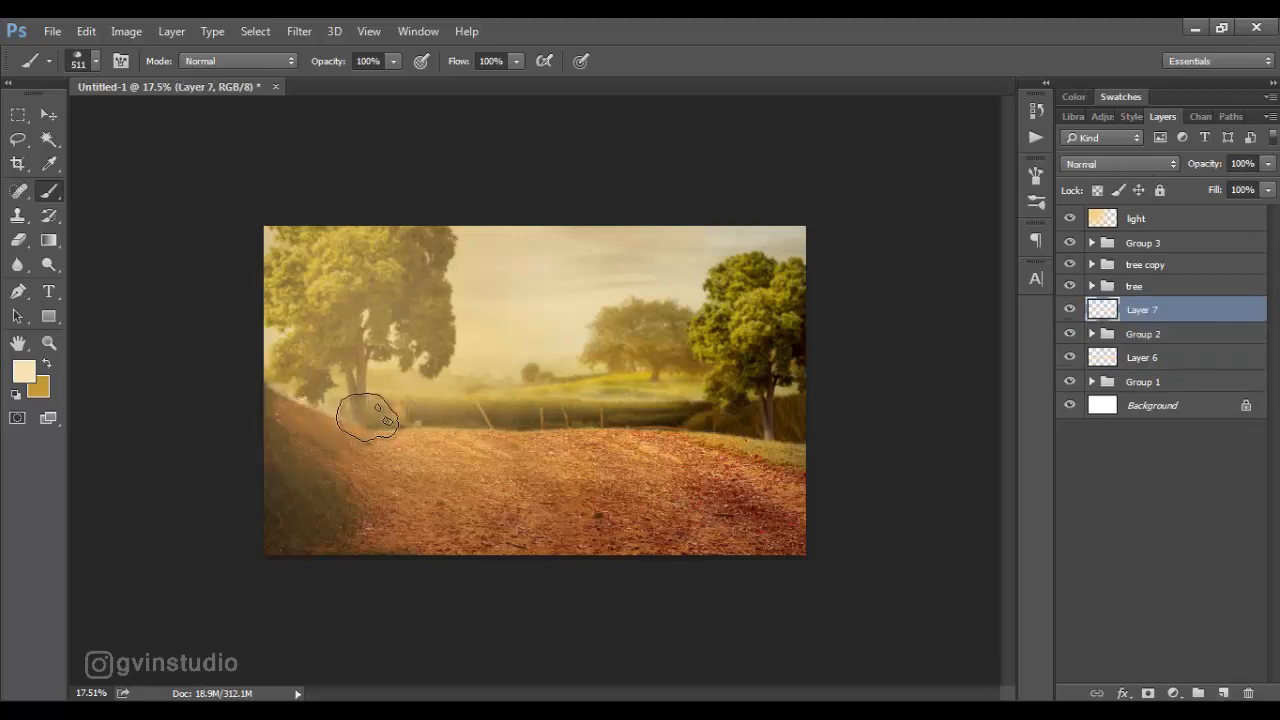
pyautogui.moveTo(368, 418); pyautogui.dragTo(790, 430)
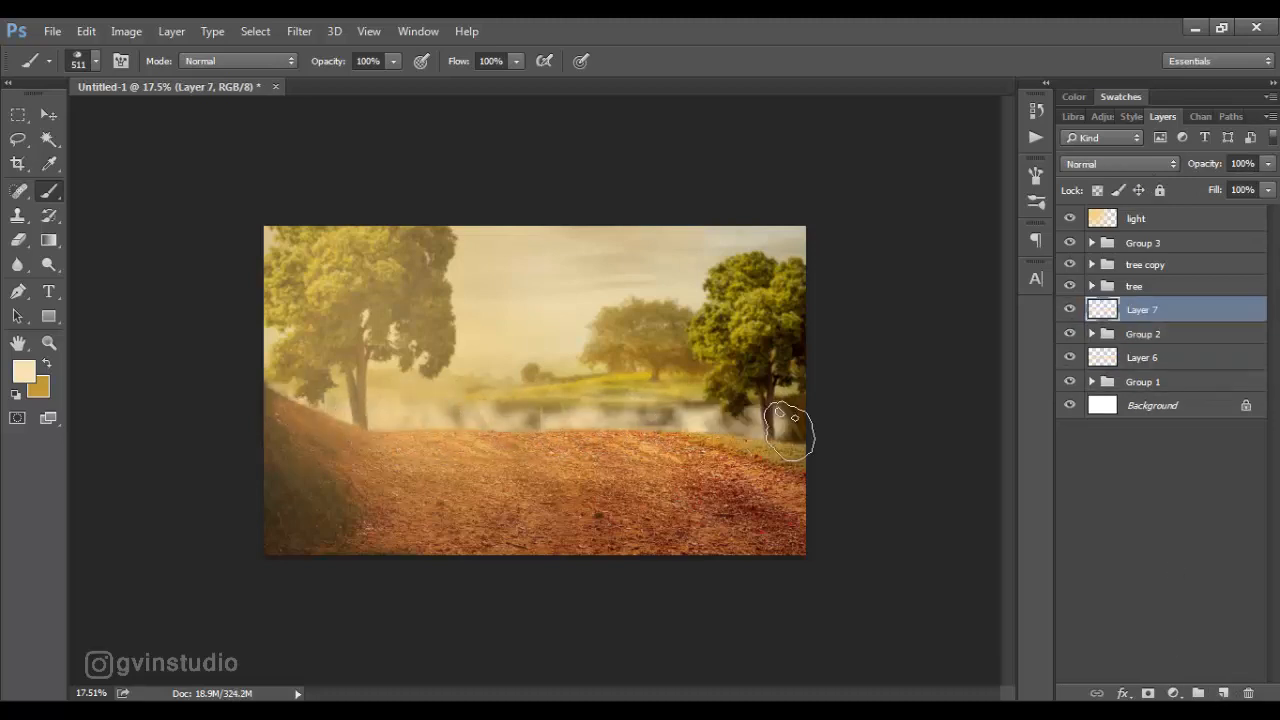
pyautogui.moveTo(1208, 170); pyautogui.dragTo(1168, 174)
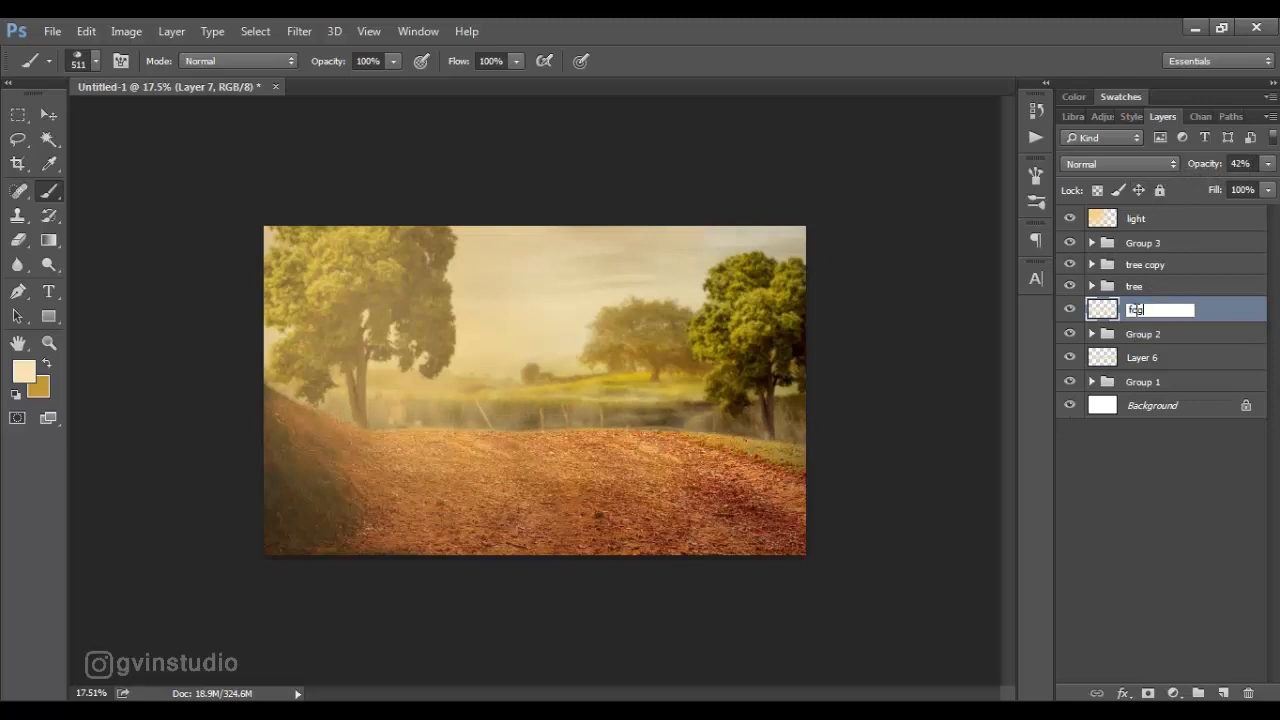
# Rename both painted haze layers as fog
pyautogui.click(1136, 310)
pyautogui.write('fog')
pyautogui.press('Tab')
pyautogui.write('fog')
pyautogui.press('Return')
# Open the hydrangea bush image and bring it into the composite above the tree copy group
pyautogui.press('v')
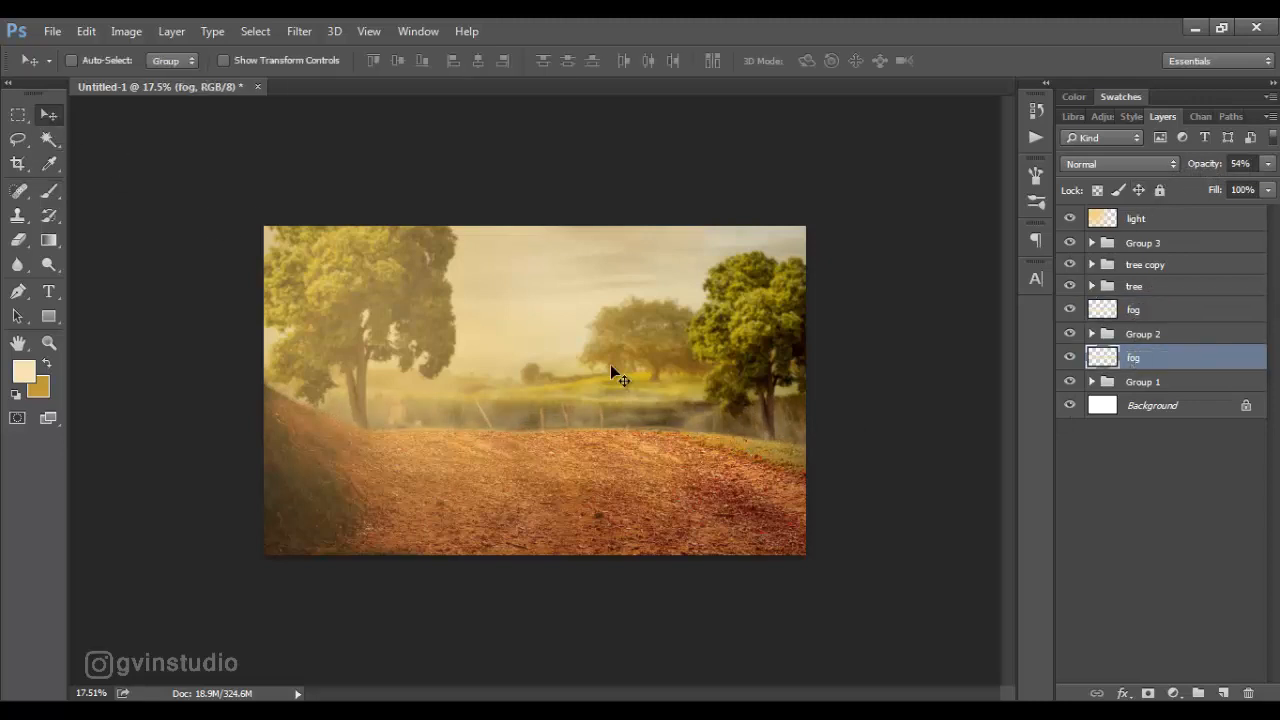
pyautogui.scroll(1, 624, 416)
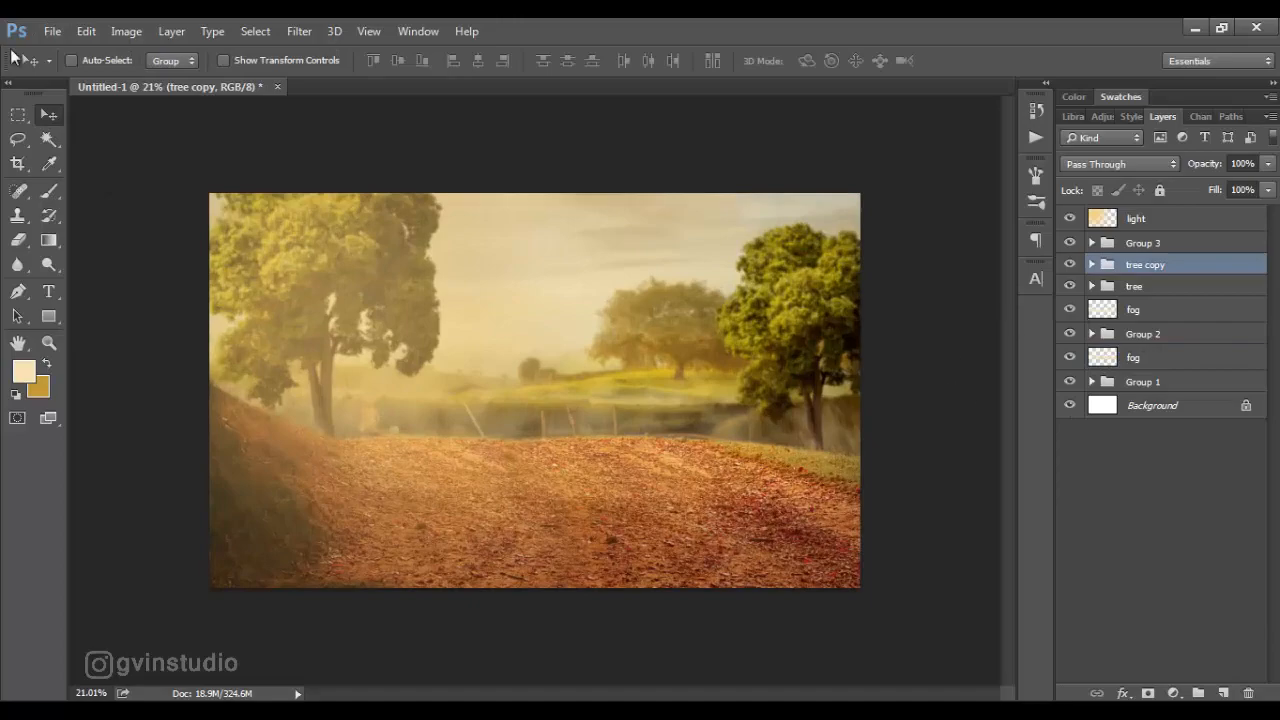
pyautogui.click(52, 31)
pyautogui.click(70, 70)
pyautogui.click(218, 326)
pyautogui.click(951, 546)
pyautogui.moveTo(674, 438); pyautogui.dragTo(720, 390)
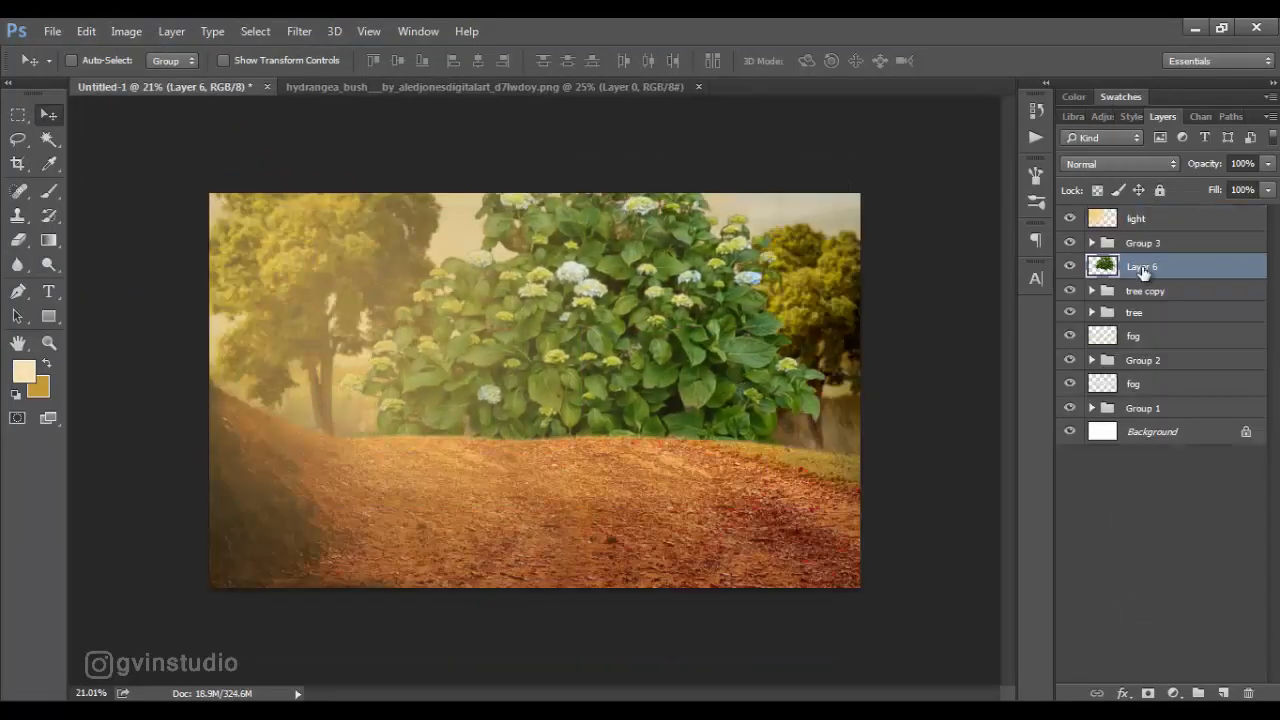
# Move the bush layer above Group 3, scale it to about 29% and place it at the base of the right tree
pyautogui.moveTo(1143, 272); pyautogui.dragTo(1142, 240)
pyautogui.hotkey('ctrl', 't')
pyautogui.moveTo(363, 518); pyautogui.dragTo(680, 291)
pyautogui.moveTo(798, 256); pyautogui.dragTo(830, 450)
pyautogui.moveTo(712, 355); pyautogui.dragTo(750, 382)
pyautogui.press('Return')
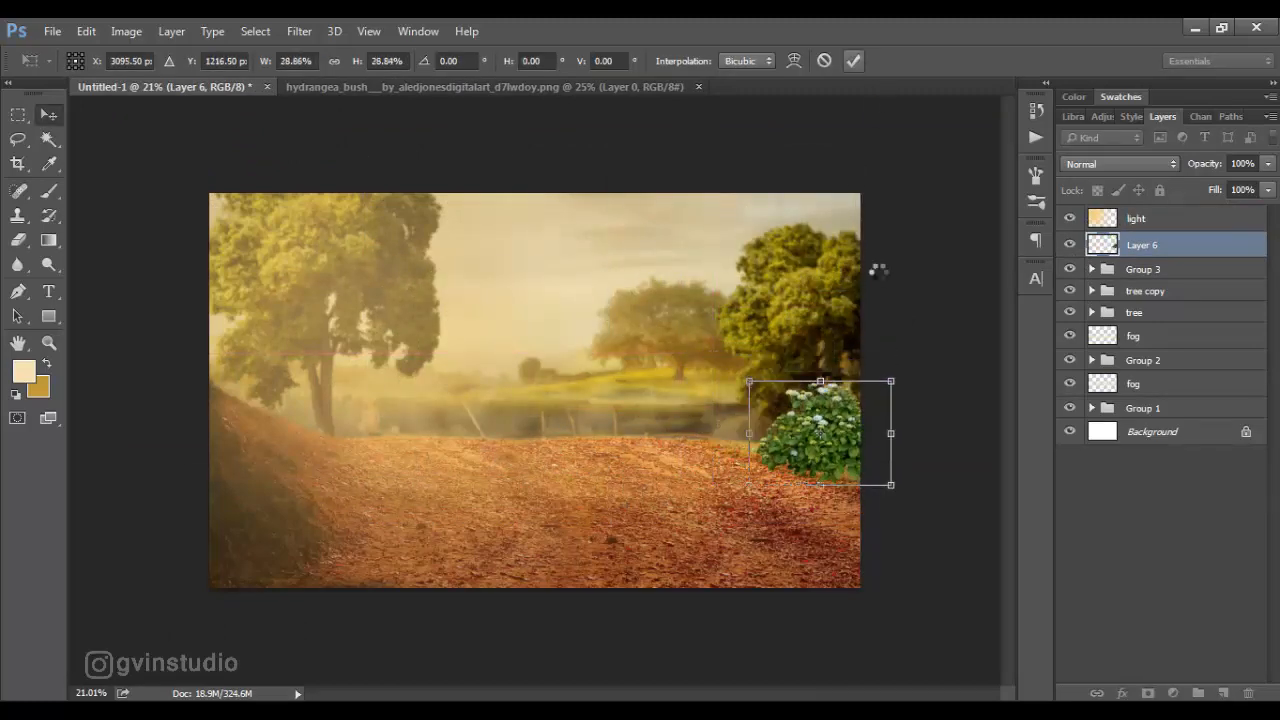
pyautogui.moveTo(920, 360); pyautogui.dragTo(908, 360)
# Convert the bush layer to a Smart Object and close the hydrangea source image
pyautogui.rightClick(1187, 248)
pyautogui.click(921, 264)
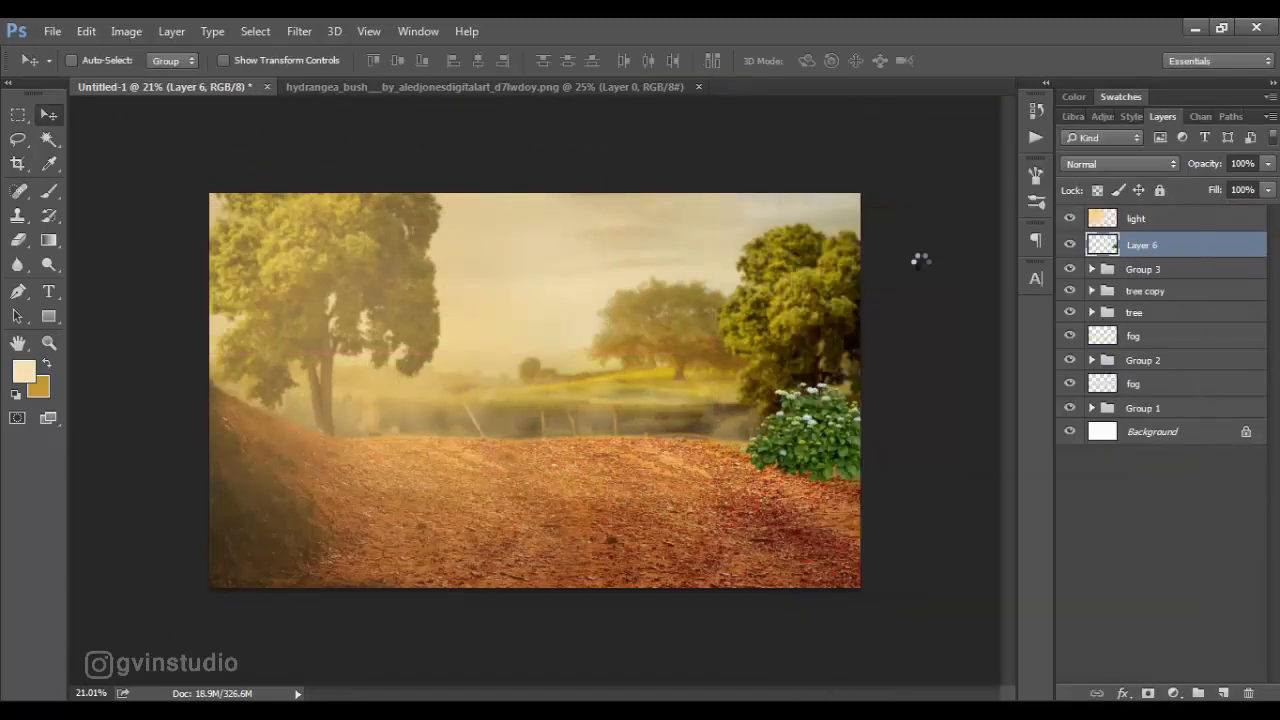
pyautogui.click(698, 87)
# Apply a Gaussian Blur with a 3.5 pixel radius to the bush layer
pyautogui.click(299, 31)
pyautogui.moveTo(400, 218)
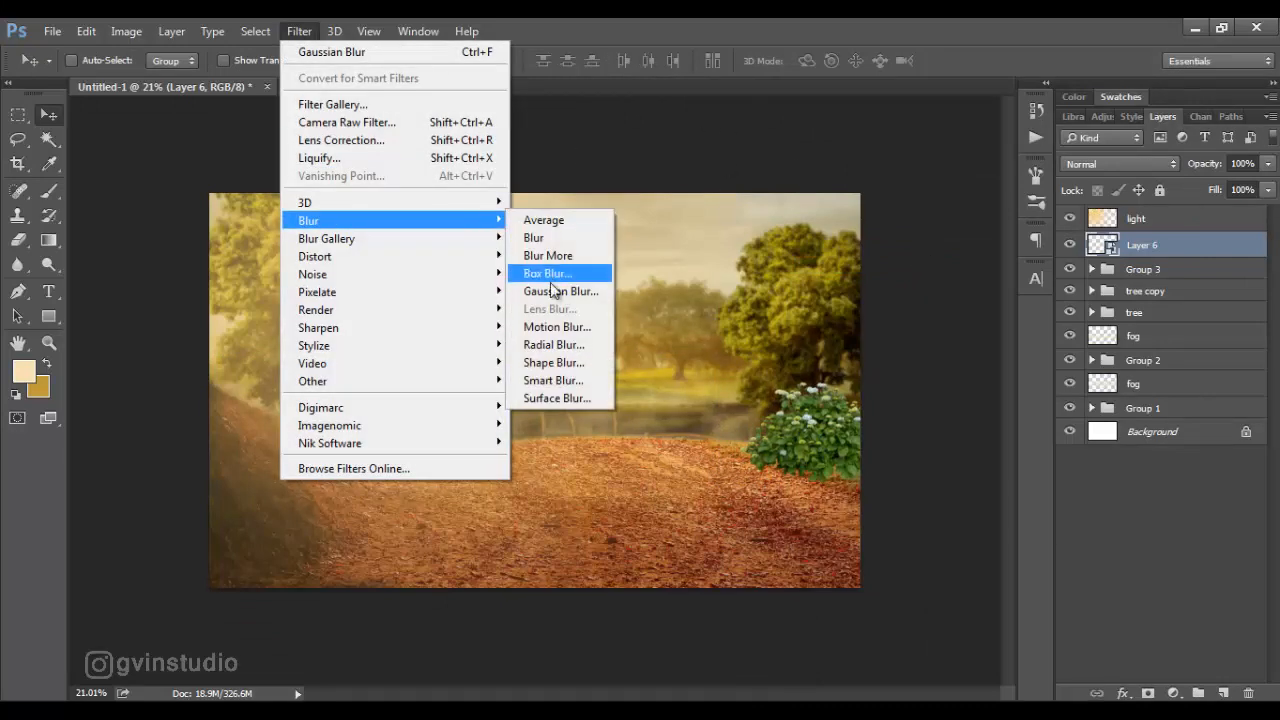
pyautogui.click(540, 289)
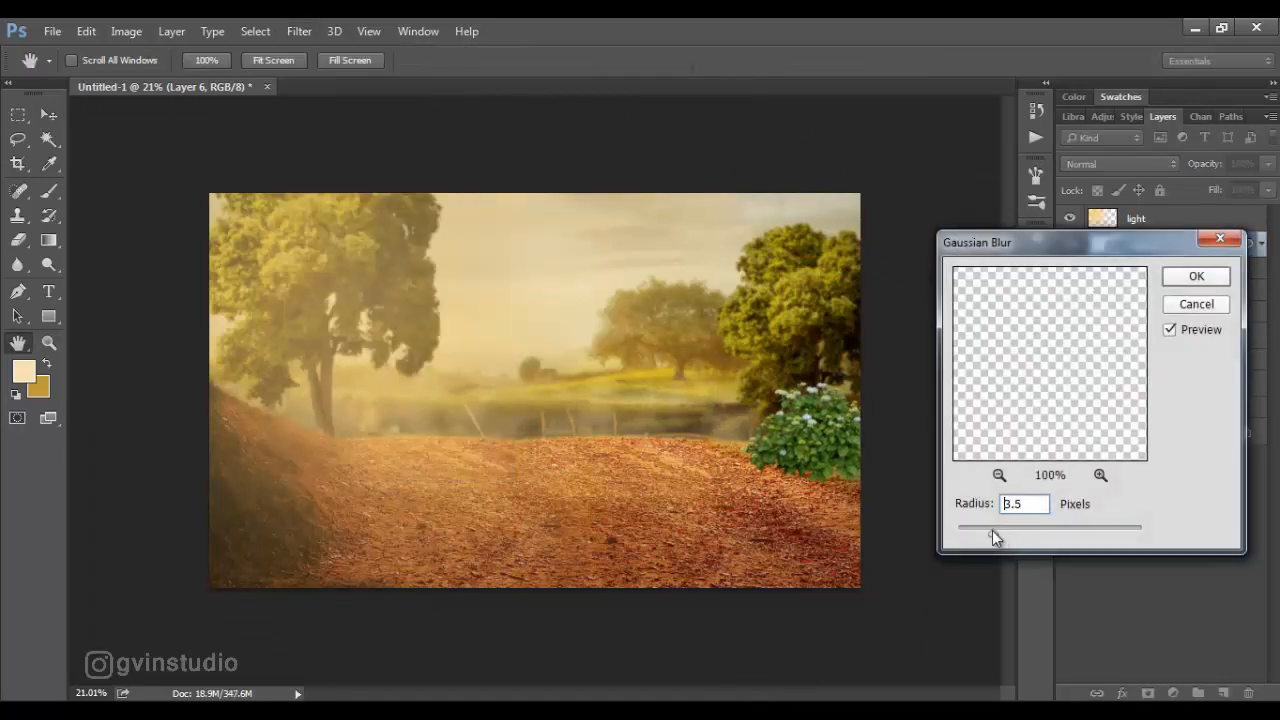
pyautogui.click(1196, 276)
# Add an Exposure adjustment clipped to the bush layer and lower its exposure to darken the bush
pyautogui.click(1173, 692)
pyautogui.click(1149, 419)
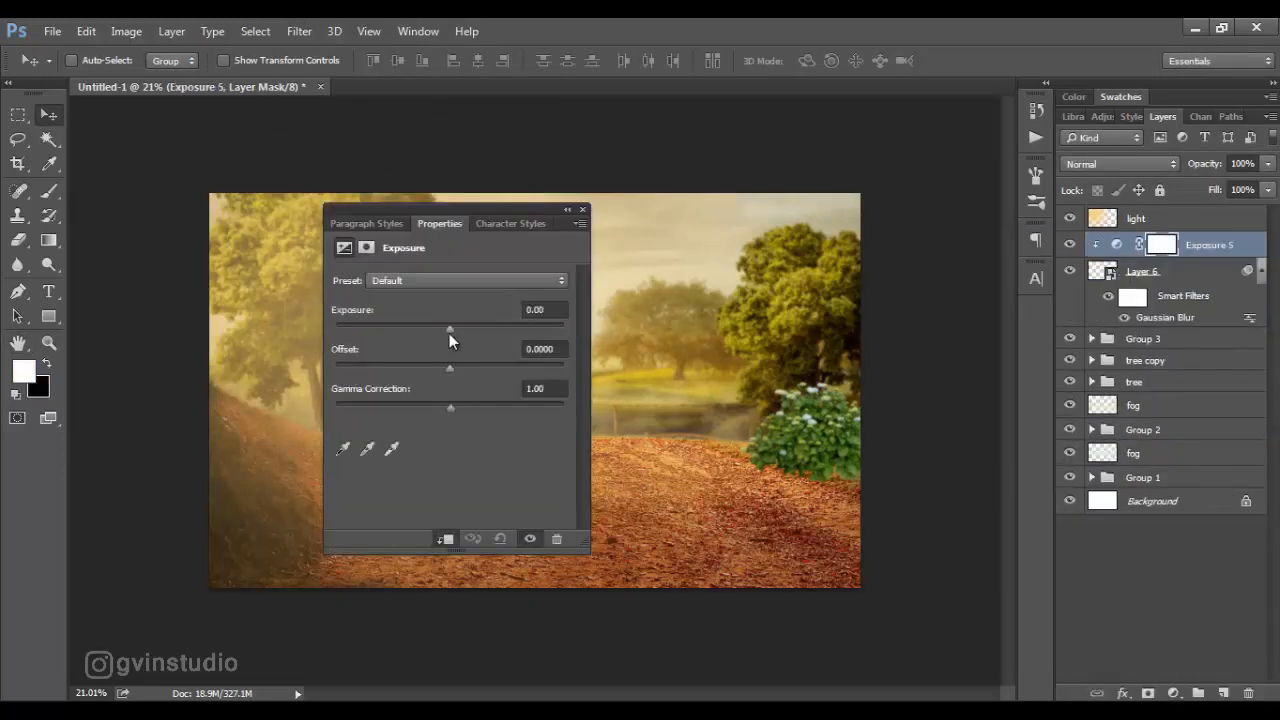
pyautogui.moveTo(449, 333); pyautogui.dragTo(423, 326)
pyautogui.click(571, 212)
# Paint black on the bush's Exposure mask with a soft round brush at 55% flow, restoring brightness along its sunlit upper-left side
pyautogui.click(49, 191)
pyautogui.click(48, 363)
pyautogui.rightClick(497, 345)
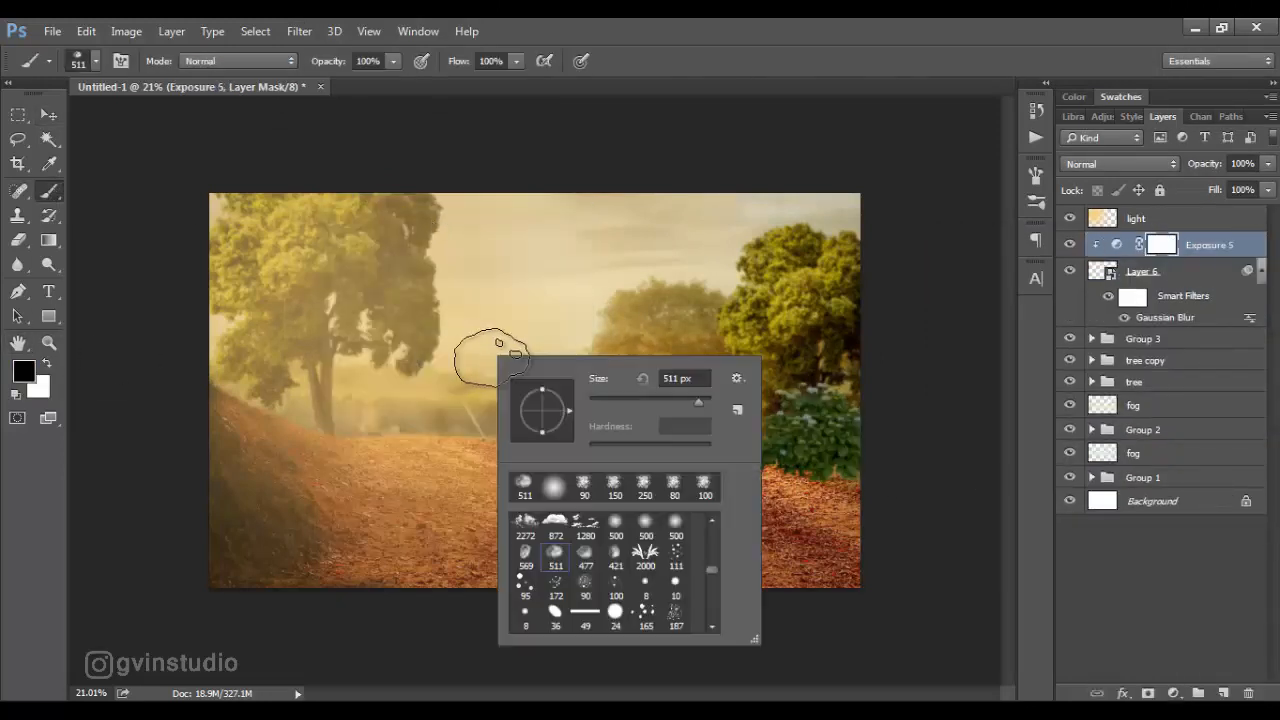
pyautogui.click(555, 484)
pyautogui.click(869, 99)
pyautogui.moveTo(457, 62); pyautogui.dragTo(411, 67)
pyautogui.moveTo(806, 375); pyautogui.dragTo(824, 391)
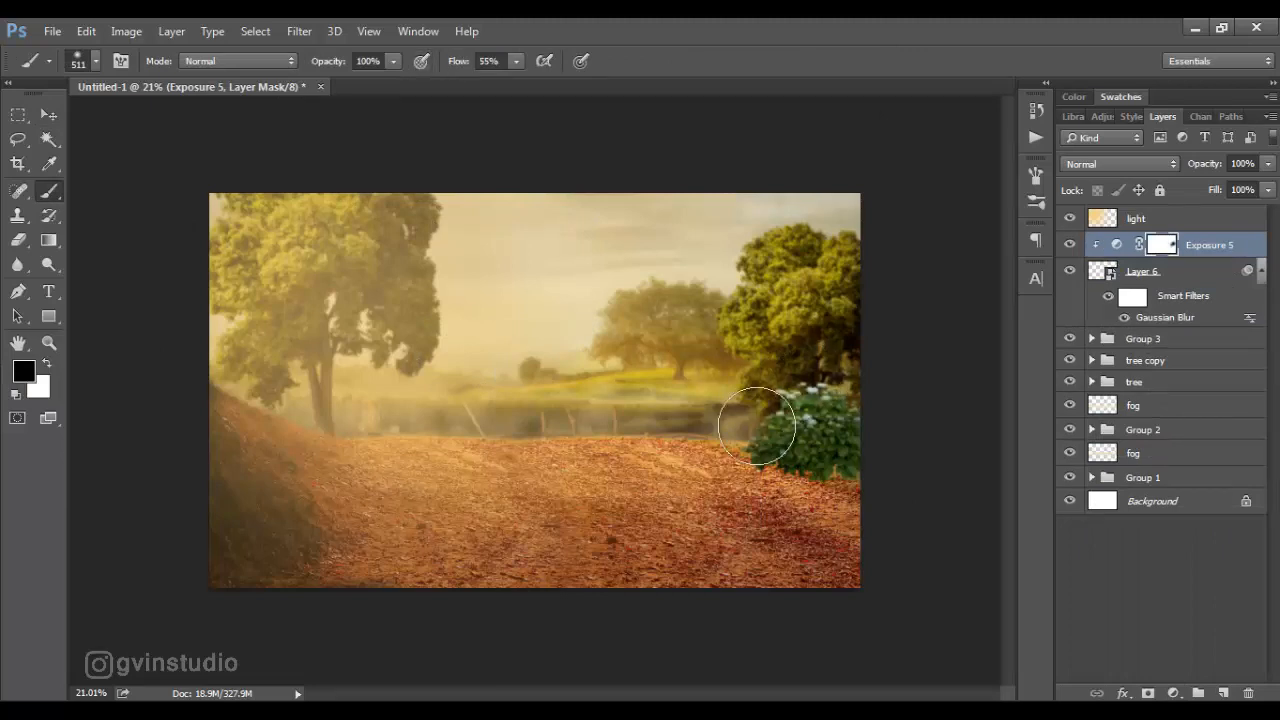
pyautogui.moveTo(757, 428); pyautogui.dragTo(812, 400)
# Add a Color Balance adjustment clipped to the bush with midtones at +48 red and -26 yellow
pyautogui.click(1174, 693)
pyautogui.click(1124, 490)
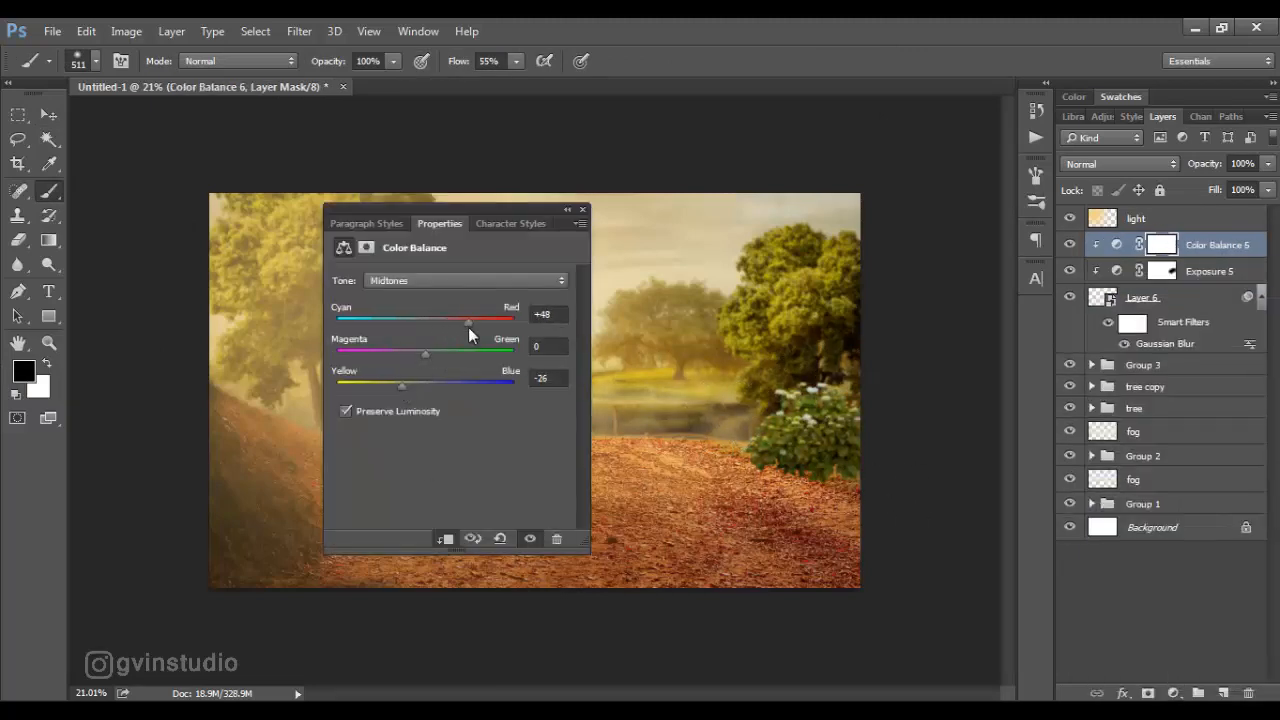
# Add a Solid Color fill of #f3da9d above the bush, set it to Soft Light and clip it to the bush
pyautogui.click(1174, 693)
pyautogui.click(1120, 280)
pyautogui.click(864, 358)
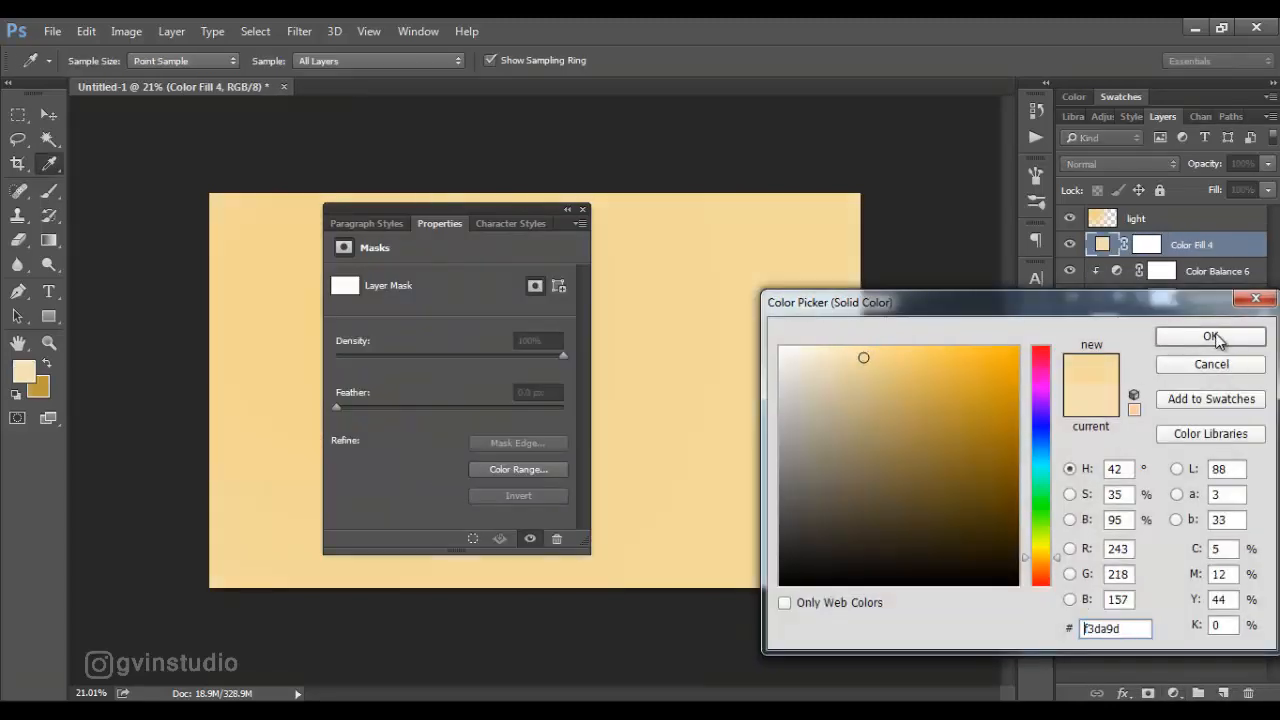
pyautogui.click(1171, 337)
pyautogui.click(1120, 164)
pyautogui.click(1080, 360)
pyautogui.click(1218, 250)
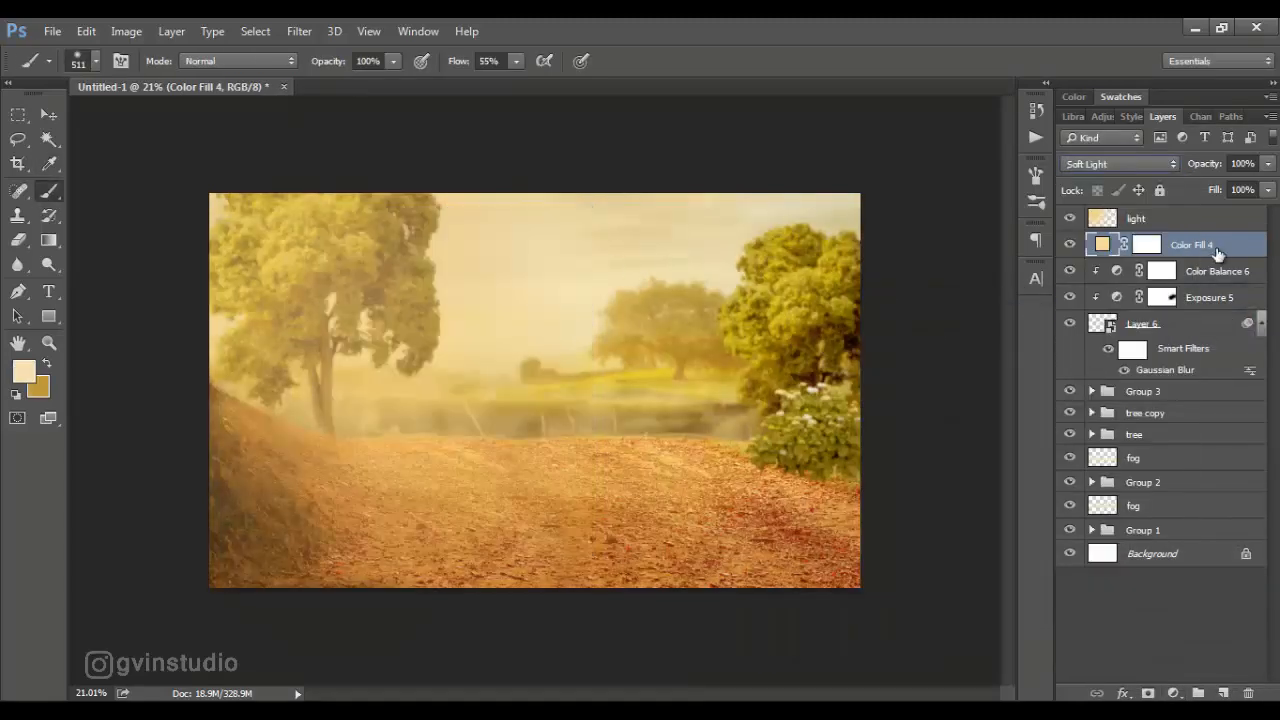
pyautogui.keyDown('alt'); pyautogui.click(1226, 258); pyautogui.keyUp('alt')
# Invert the color fill's mask to black and paint white over the bush's upper-left side to add warm light
pyautogui.click(1166, 249)
pyautogui.hotkey('ctrl', 'i')
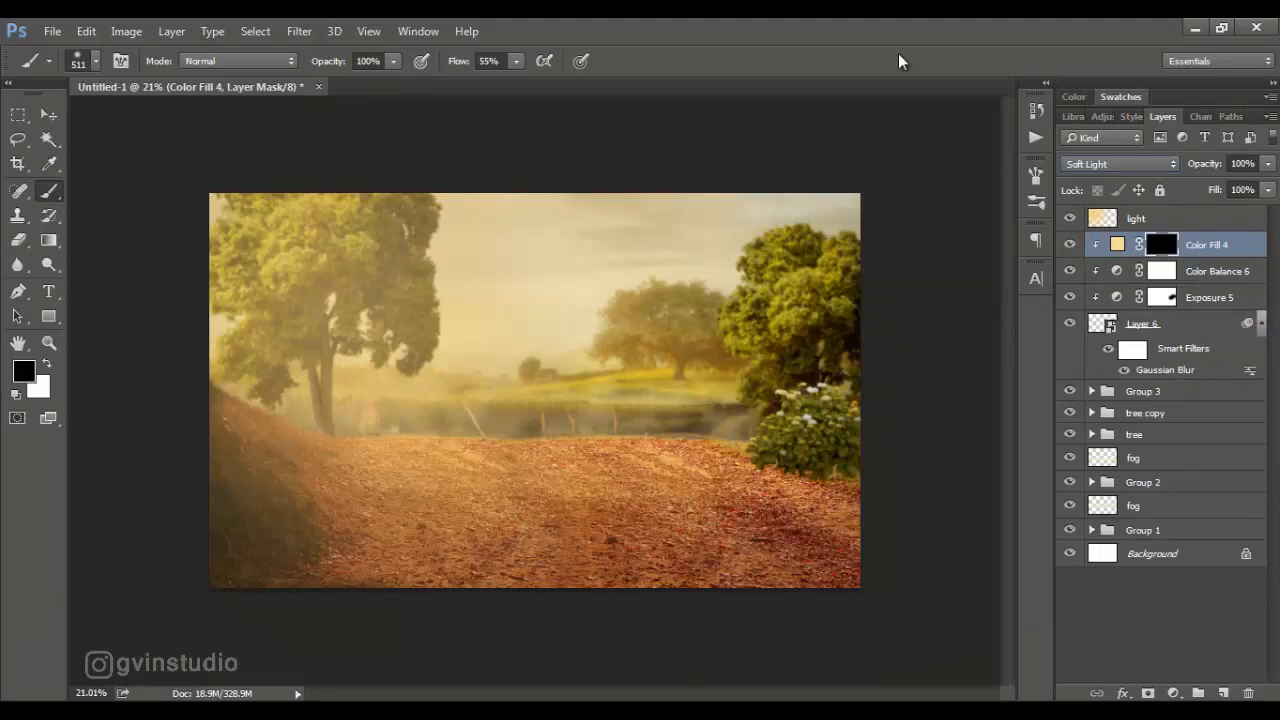
pyautogui.press('x')
pyautogui.moveTo(730, 355)
pyautogui.mouseDown()
pyautogui.moveTo(804, 372)
pyautogui.moveTo(758, 422)
pyautogui.moveTo(820, 361)
pyautogui.mouseUp()
# Add a clipped Levels adjustment with a lowered output white level and mask its effect off the bush's upper-left side
pyautogui.click(1174, 693)
pyautogui.click(1143, 374)
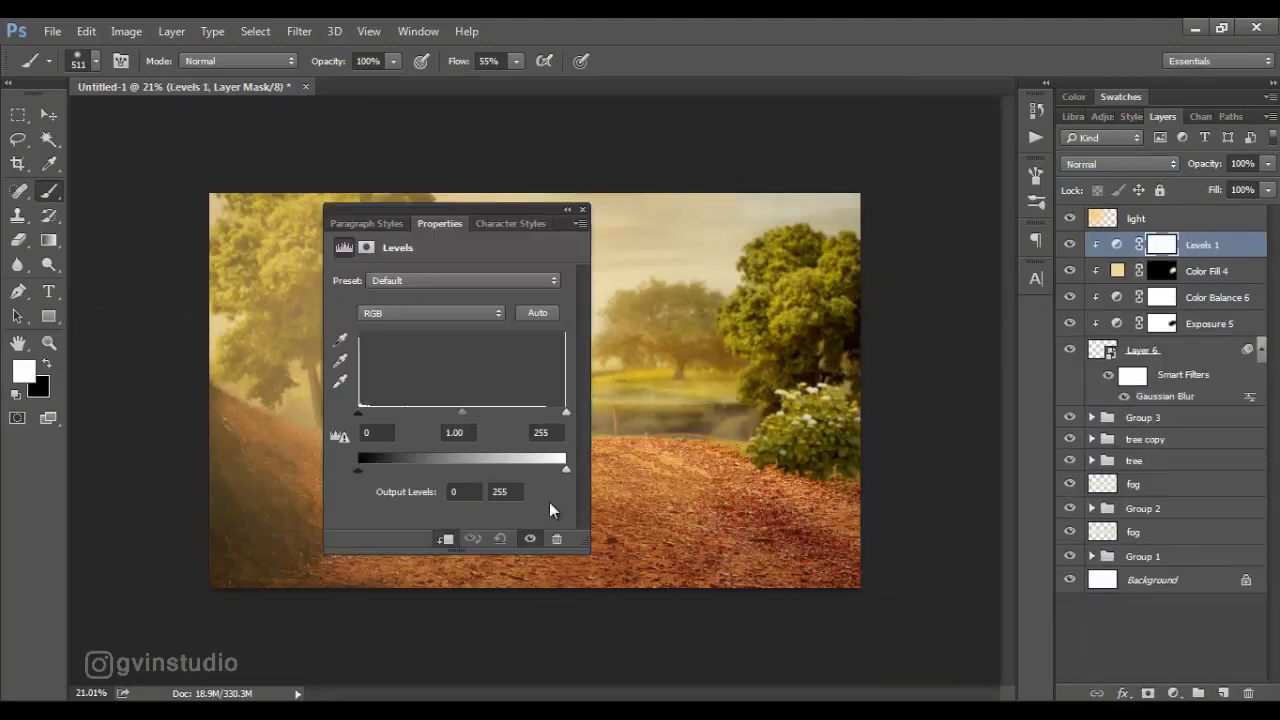
pyautogui.moveTo(565, 468); pyautogui.dragTo(537, 468)
pyautogui.click(583, 209)
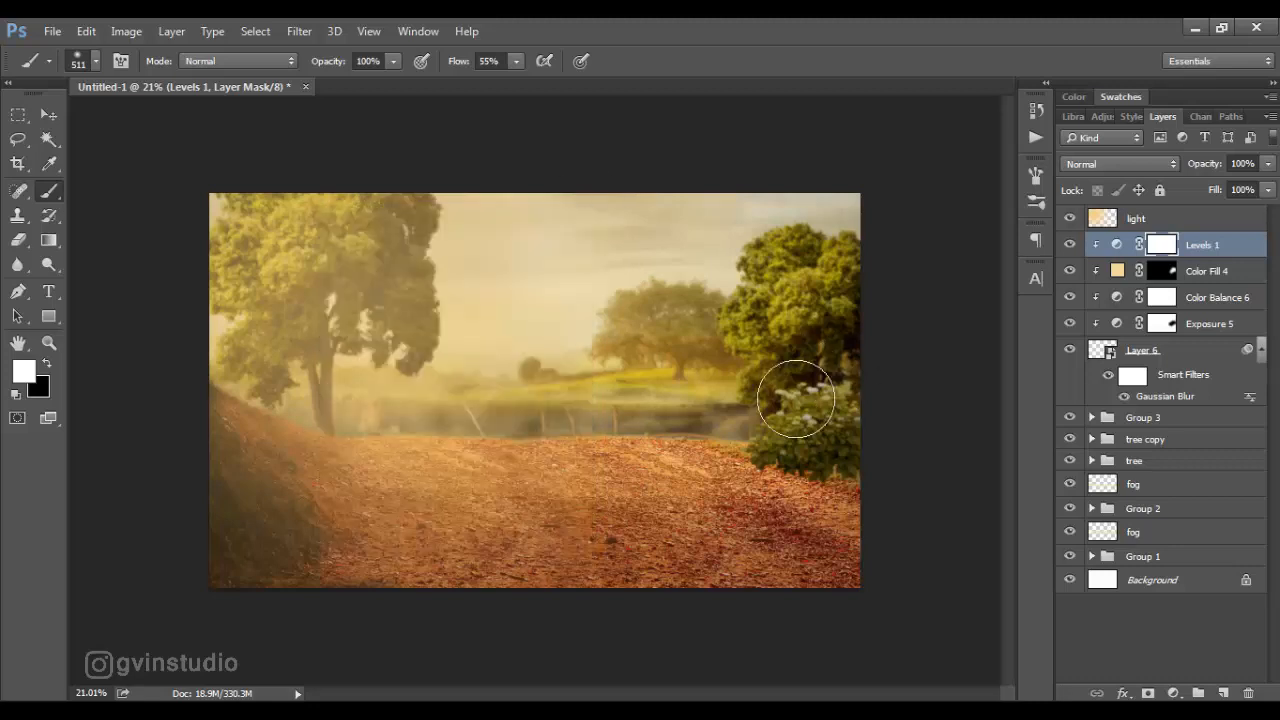
pyautogui.press('x')
pyautogui.moveTo(787, 386)
pyautogui.mouseDown()
pyautogui.moveTo(799, 374)
pyautogui.moveTo(752, 408)
pyautogui.mouseUp()
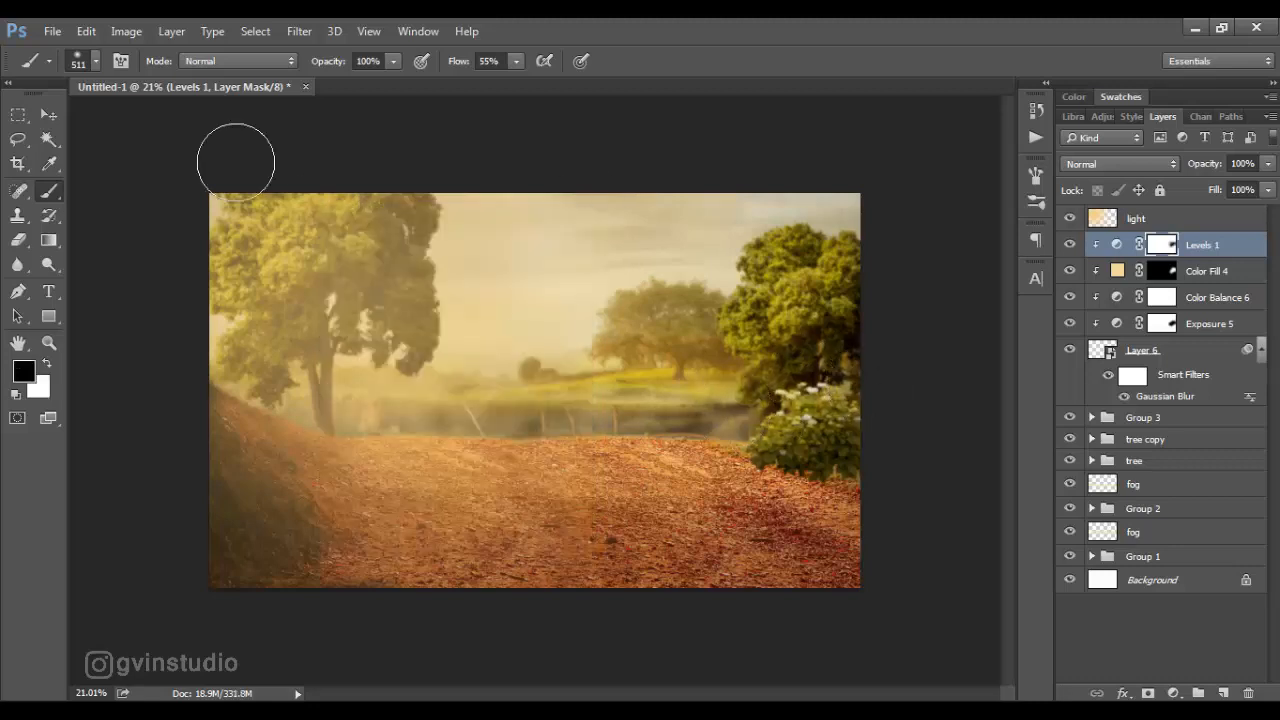
# Create a new layer directly below the bush layer and name it shadow
pyautogui.click(49, 116)
pyautogui.click(1261, 350)
pyautogui.click(1198, 361)
pyautogui.keyDown('ctrl'); pyautogui.click(1222, 693); pyautogui.keyUp('ctrl')
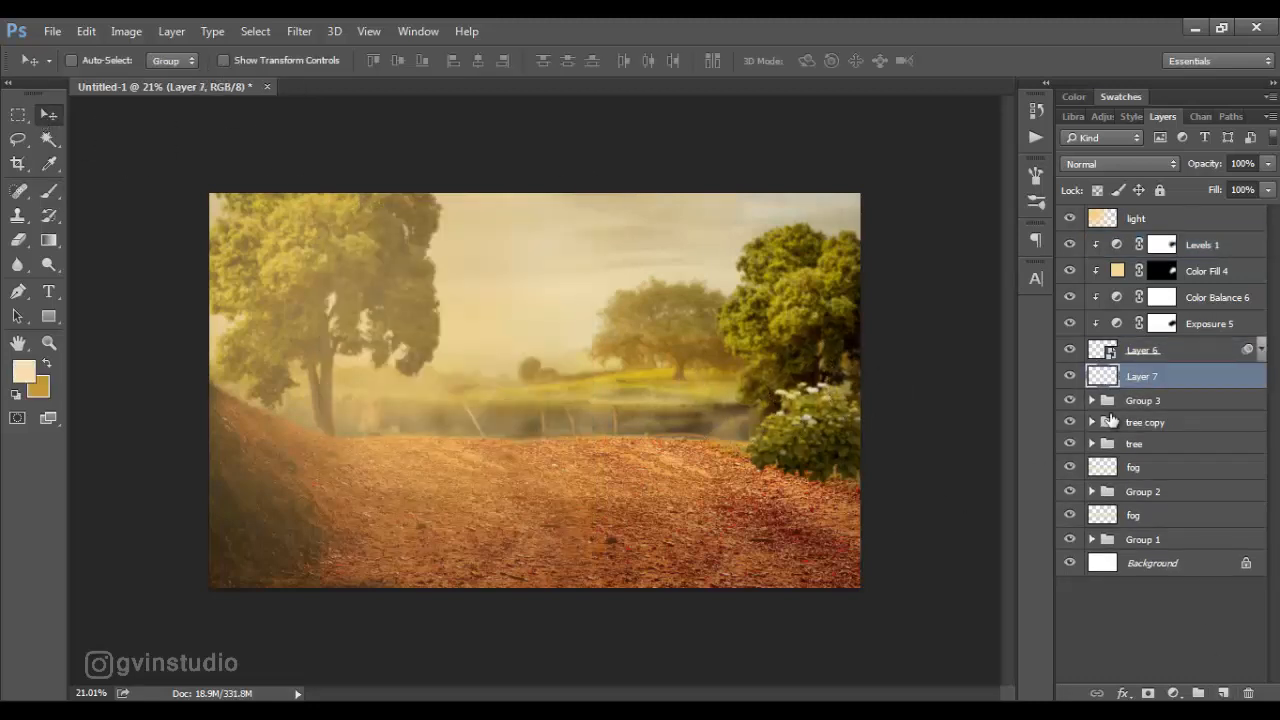
pyautogui.write('w')
pyautogui.press('Return')
# Set the foreground color to black #000000 and the shadow layer's blend mode to Multiply
pyautogui.click(24, 372)
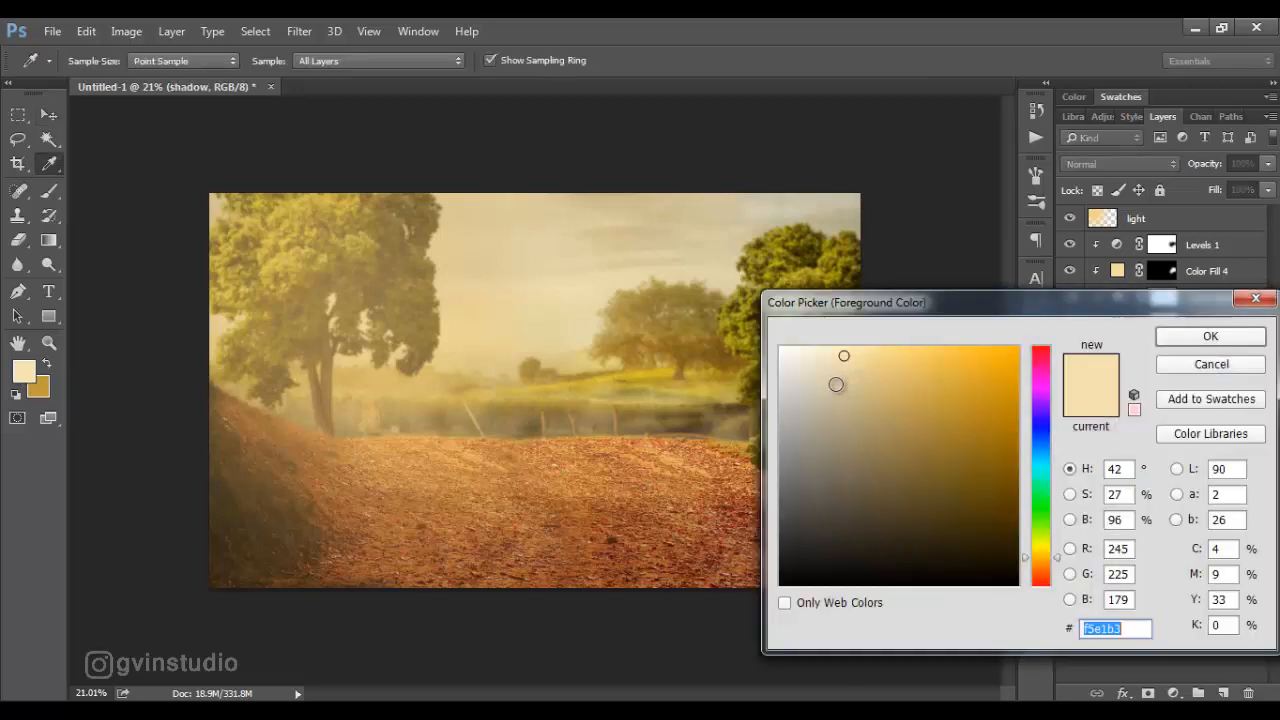
pyautogui.write('000000')
pyautogui.click(1210, 336)
pyautogui.click(1120, 164)
pyautogui.click(1100, 228)
# Paint a shadow under the bush with a flattened soft brush at 39% flow and set the layer opacity to 84%
pyautogui.press('b')
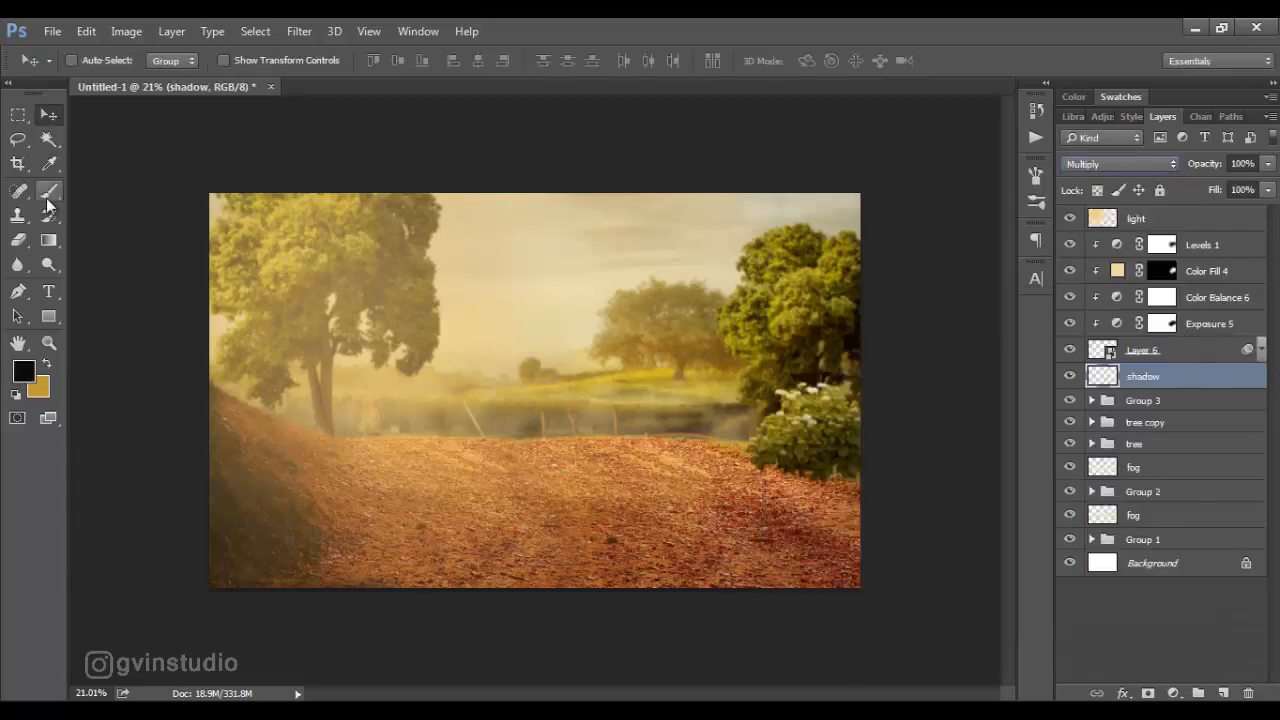
pyautogui.rightClick(684, 406)
pyautogui.click(935, 68)
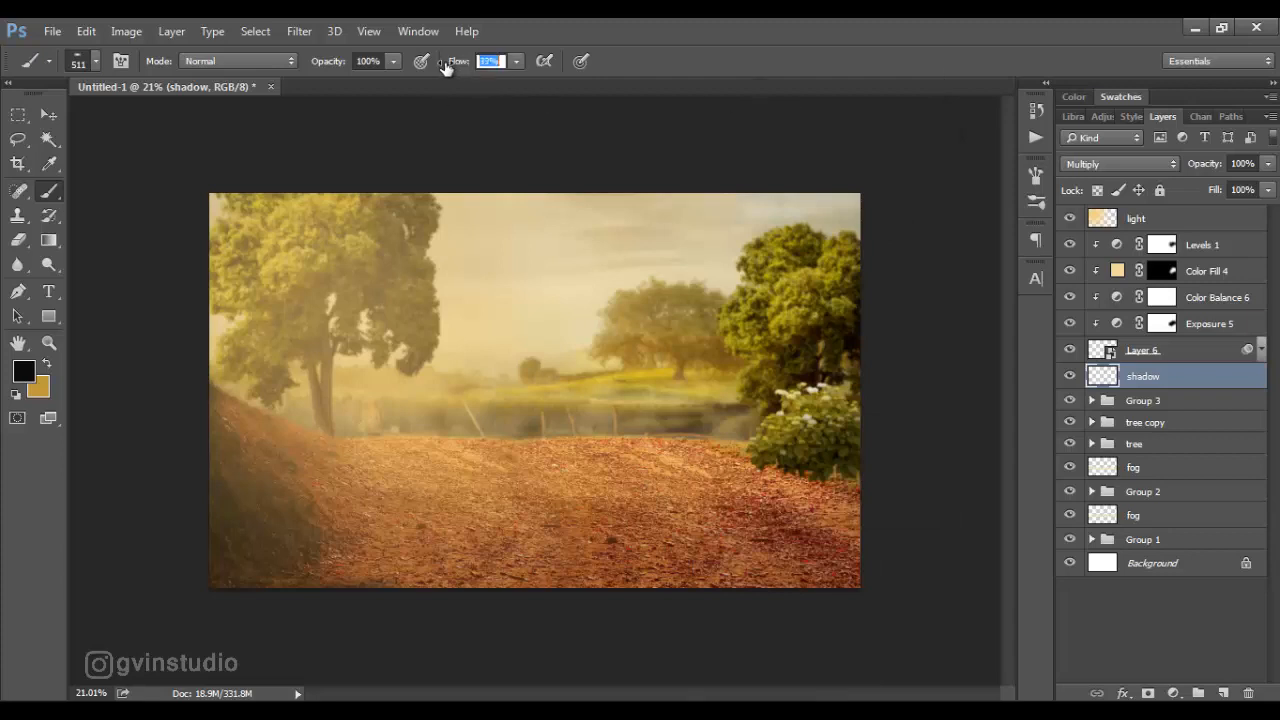
pyautogui.moveTo(839, 478); pyautogui.dragTo(782, 463)
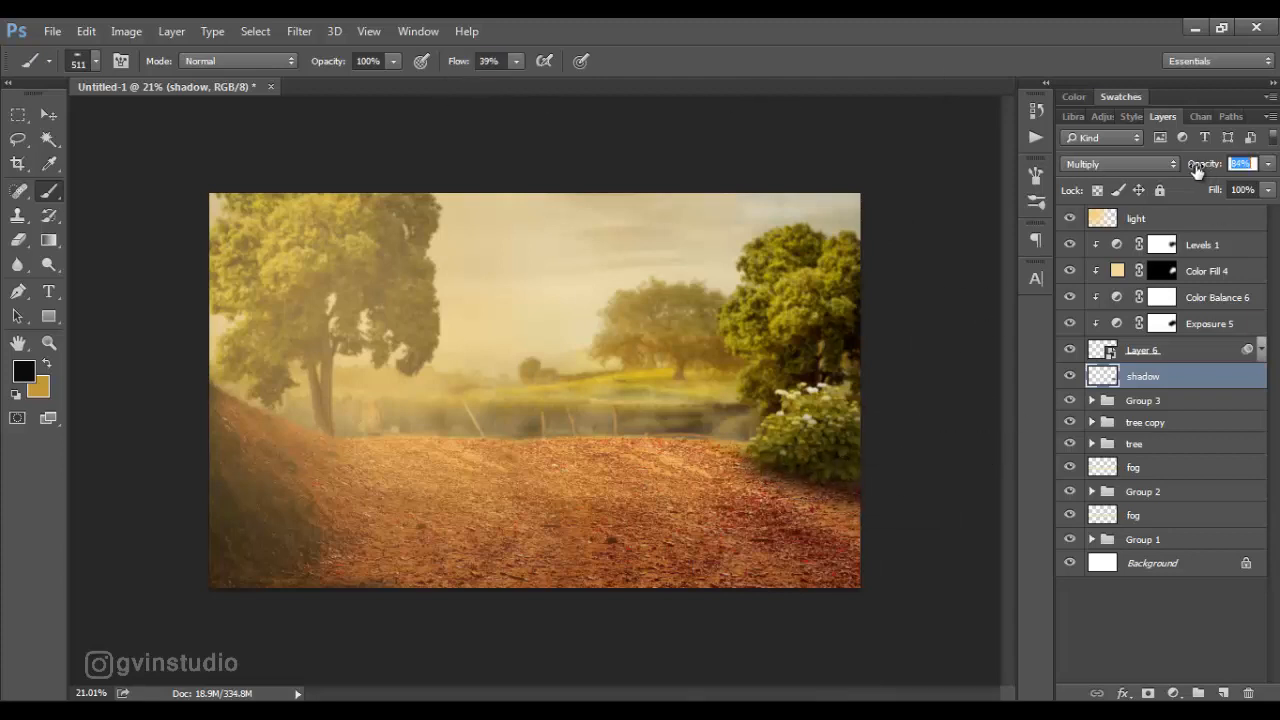
# Group the bush with its shadow and adjustment layers, name the group grass and nudge it slightly to the right
pyautogui.press('v')
pyautogui.keyDown('shift'); pyautogui.click(1198, 246); pyautogui.keyUp('shift')
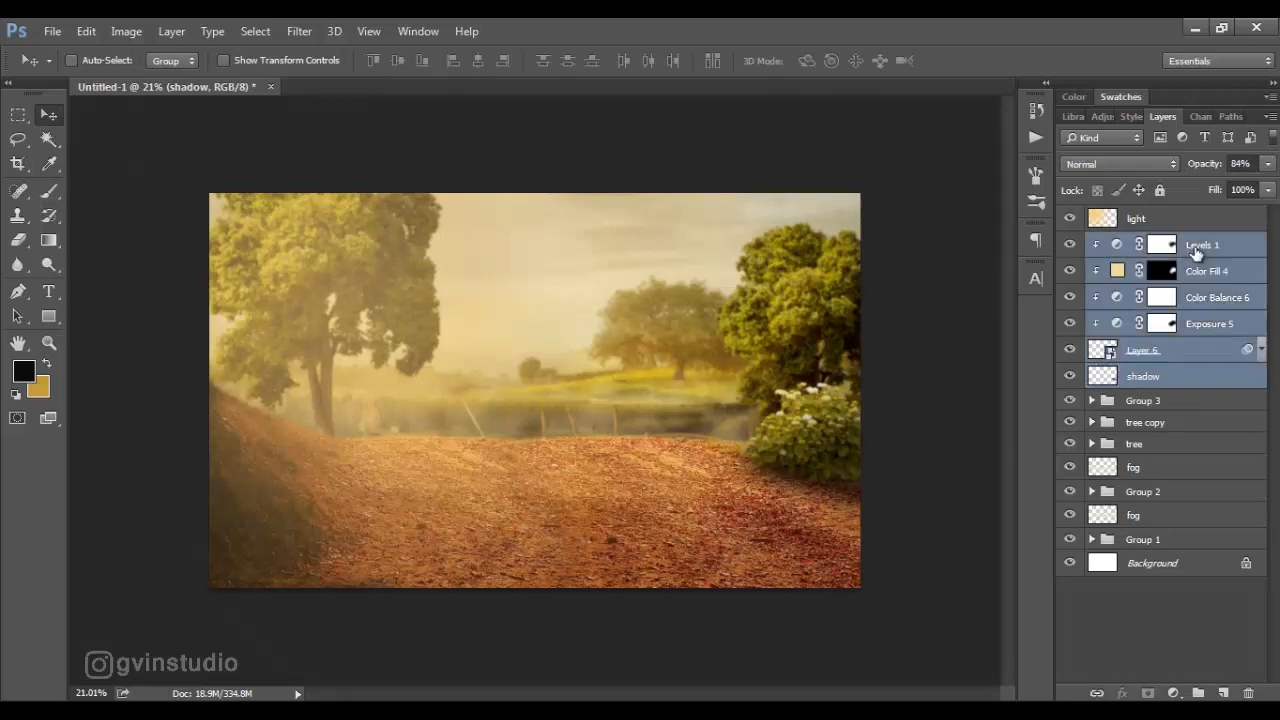
pyautogui.hotkey('ctrl', 'g')
pyautogui.click(1140, 244)
pyautogui.write('grass')
pyautogui.press('Return')
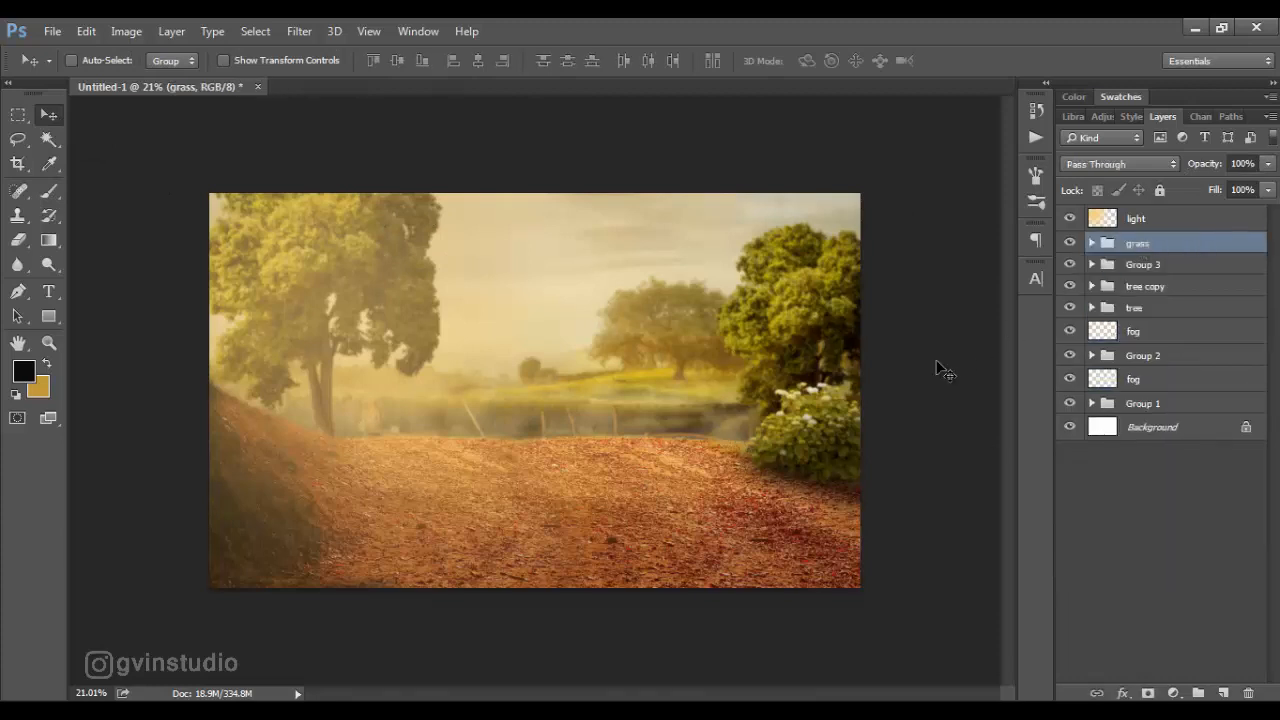
pyautogui.moveTo(936, 361); pyautogui.dragTo(940, 361)
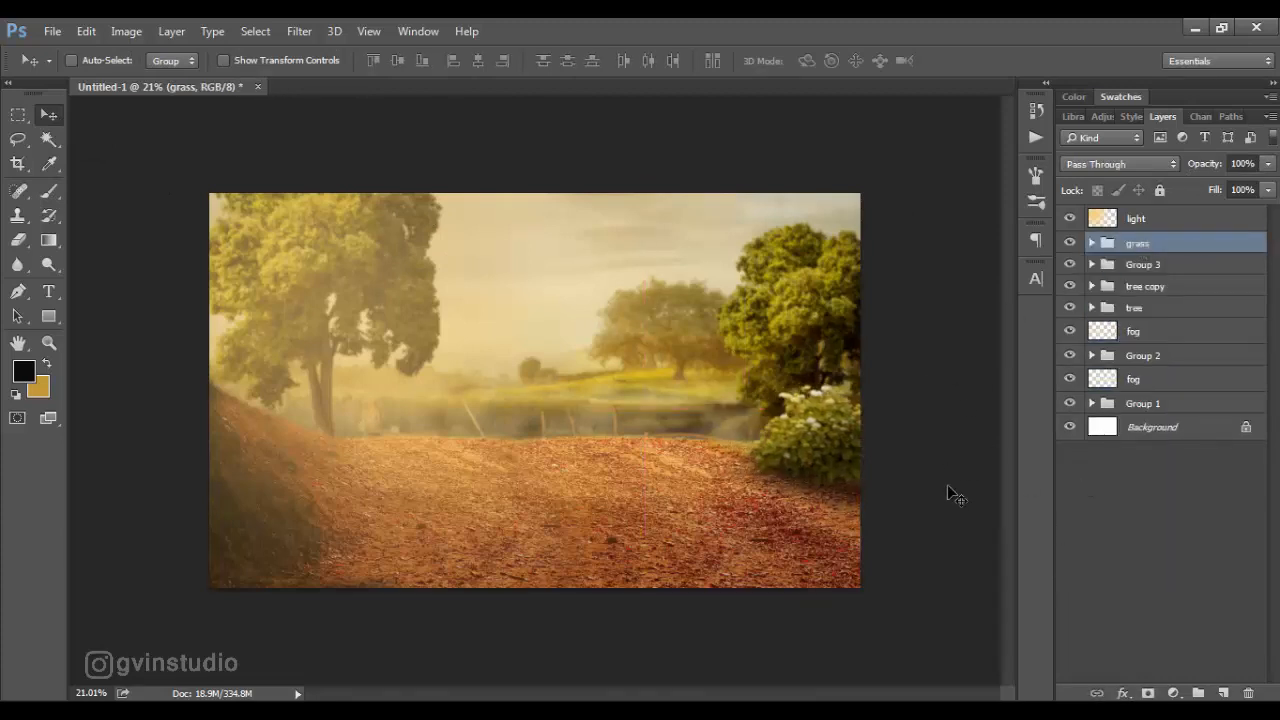
# Open the PSD of the squatting man, hide its background and bring the cut-out man into the composite above the grass group
pyautogui.click(52, 34)
pyautogui.click(66, 67)
pyautogui.click(318, 440)
pyautogui.click(951, 546)
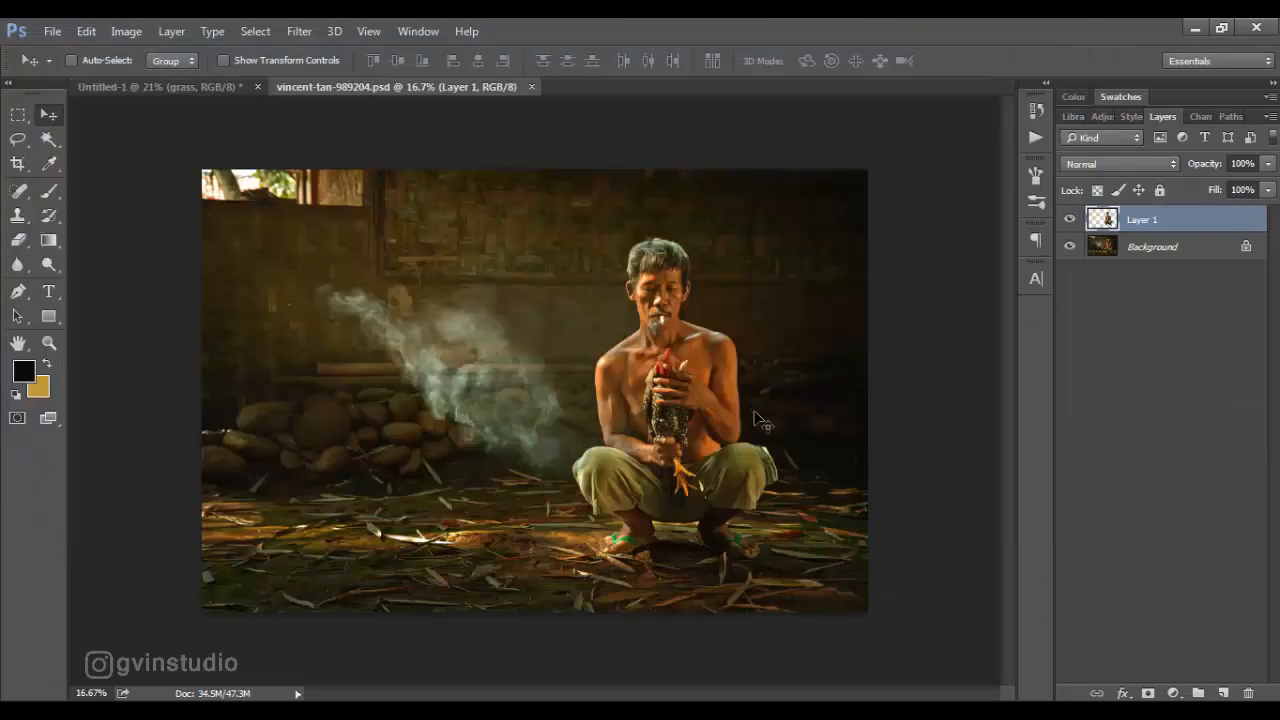
pyautogui.click(1070, 246)
pyautogui.moveTo(700, 370); pyautogui.dragTo(668, 367)
# Scale the man down and place him on the leafy path in front of the right tree
pyautogui.hotkey('ctrl', 't')
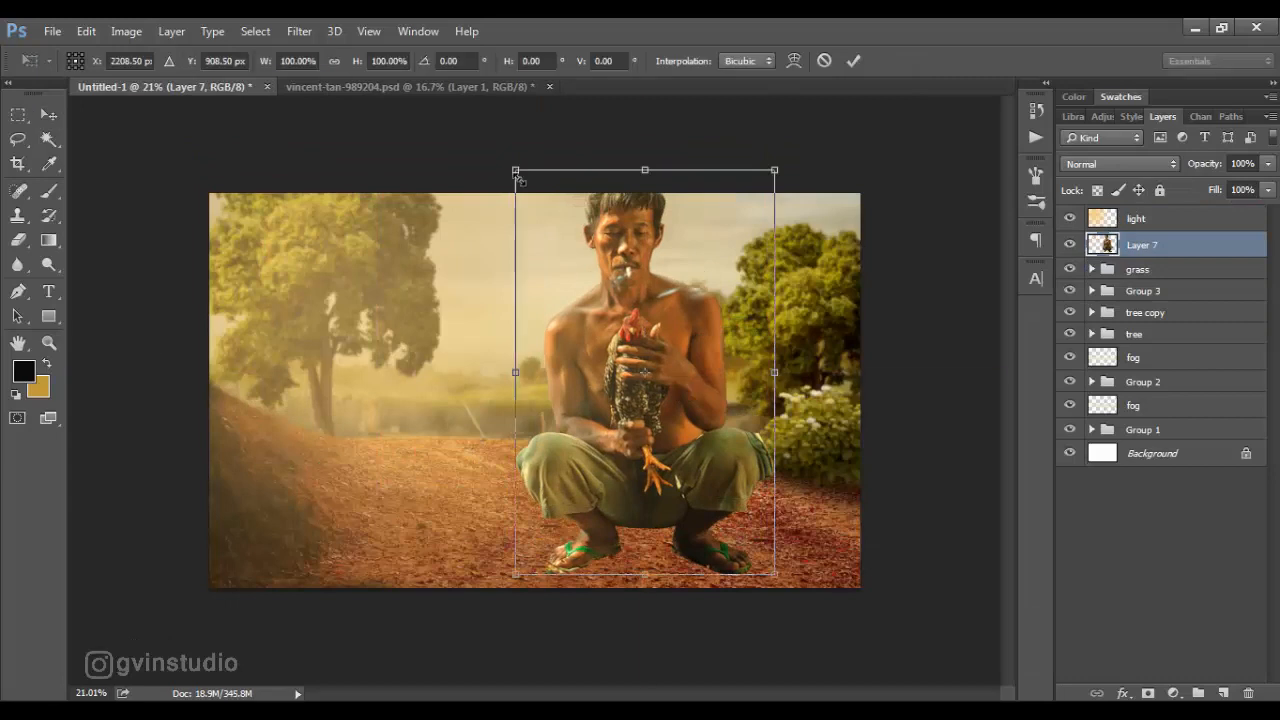
pyautogui.moveTo(514, 169); pyautogui.dragTo(640, 340)
pyautogui.click(853, 61)
pyautogui.moveTo(840, 372); pyautogui.dragTo(831, 372)
# Scale the grass group down slightly and reposition it at the right edge of the canvas, clear of the man
pyautogui.click(1124, 271)
pyautogui.hotkey('ctrl', 't')
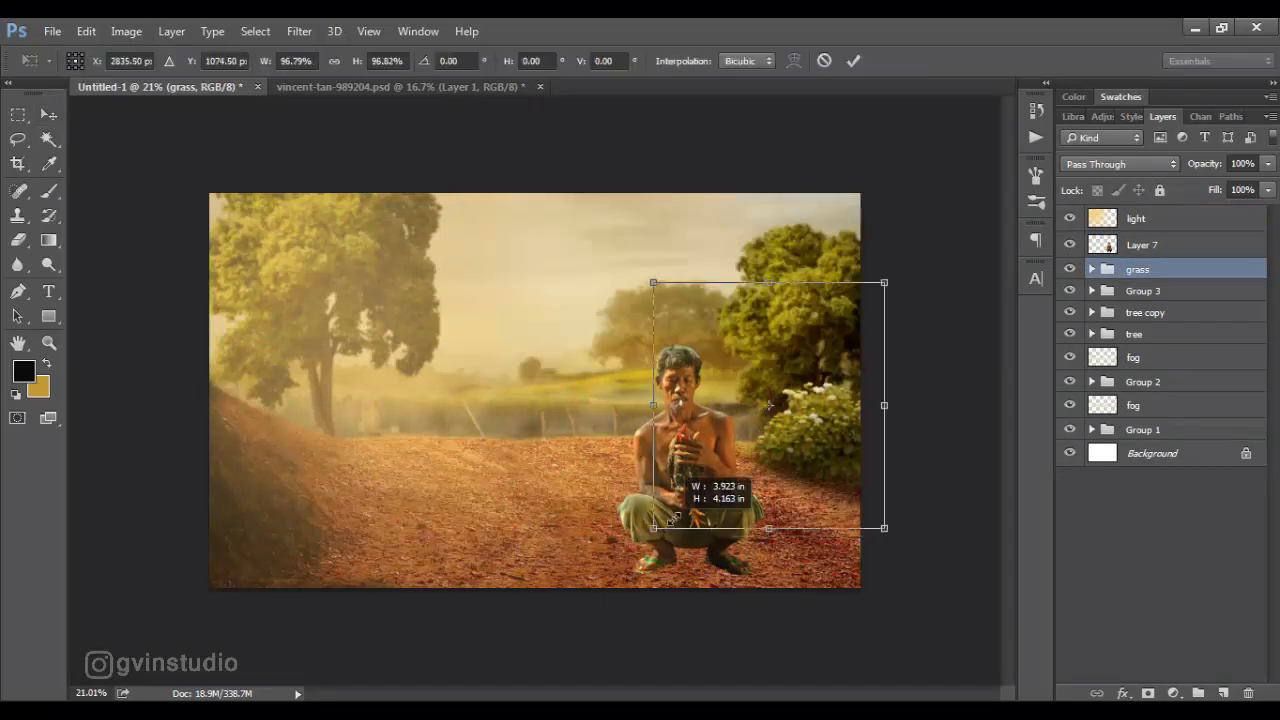
pyautogui.click(854, 62)
pyautogui.moveTo(888, 228); pyautogui.dragTo(896, 251)
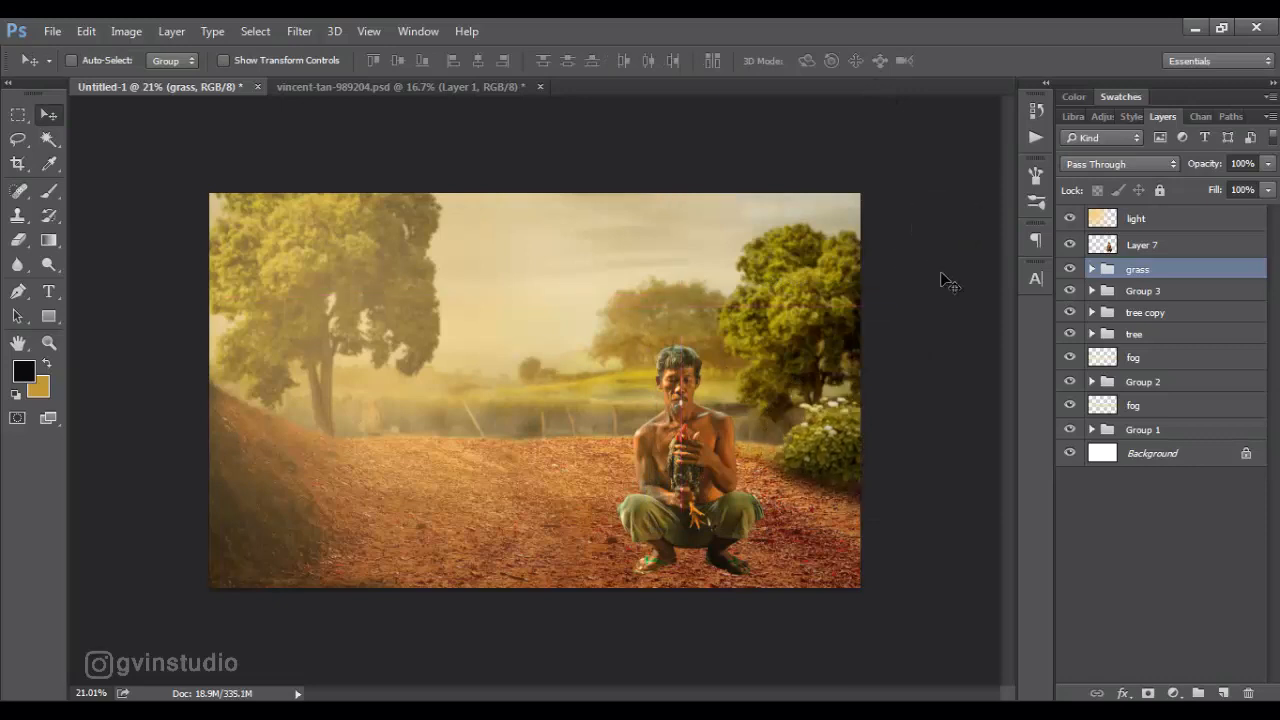
# Enlarge the man layer slightly and adjust his position on the path
pyautogui.click(1141, 249)
pyautogui.hotkey('ctrl', 't')
pyautogui.moveTo(620, 346); pyautogui.dragTo(601, 321)
pyautogui.press('Return')
pyautogui.moveTo(765, 388); pyautogui.dragTo(770, 389)
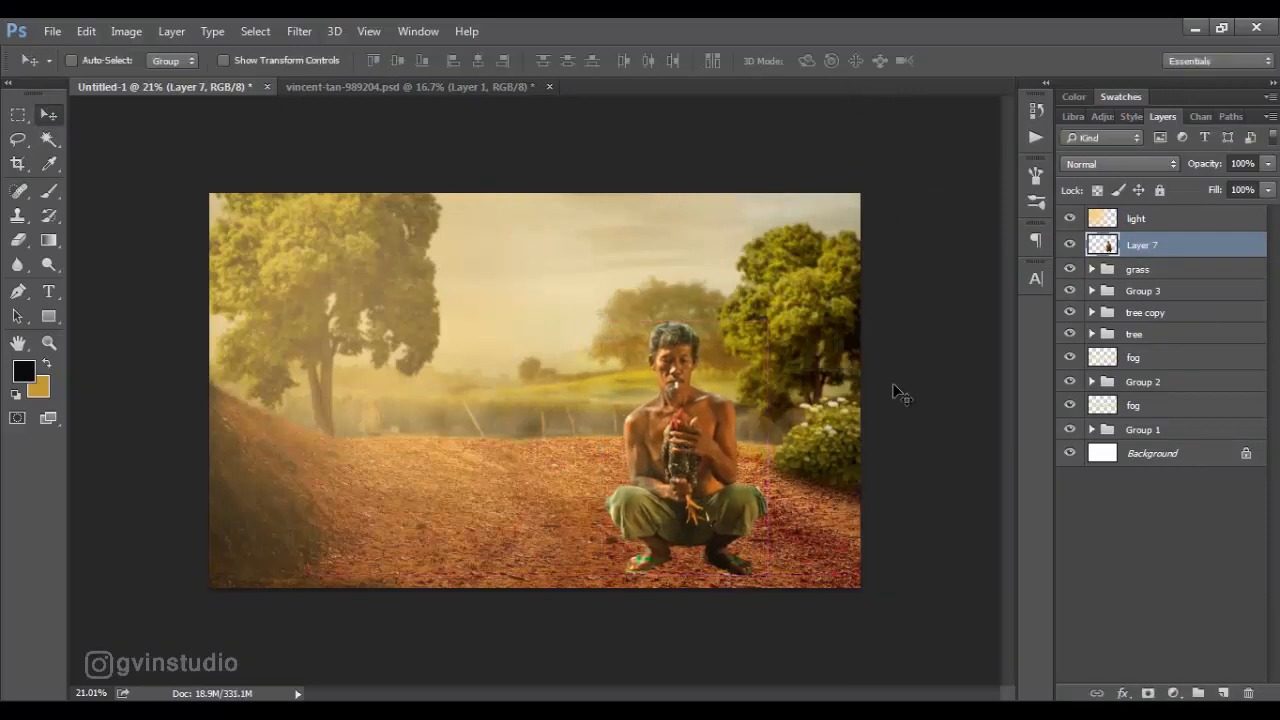
# Add an Exposure adjustment clipped to the man layer with exposure at -1.60
pyautogui.click(1175, 694)
pyautogui.click(1150, 406)
pyautogui.click(445, 539)
pyautogui.moveTo(450, 326); pyautogui.dragTo(422, 327)
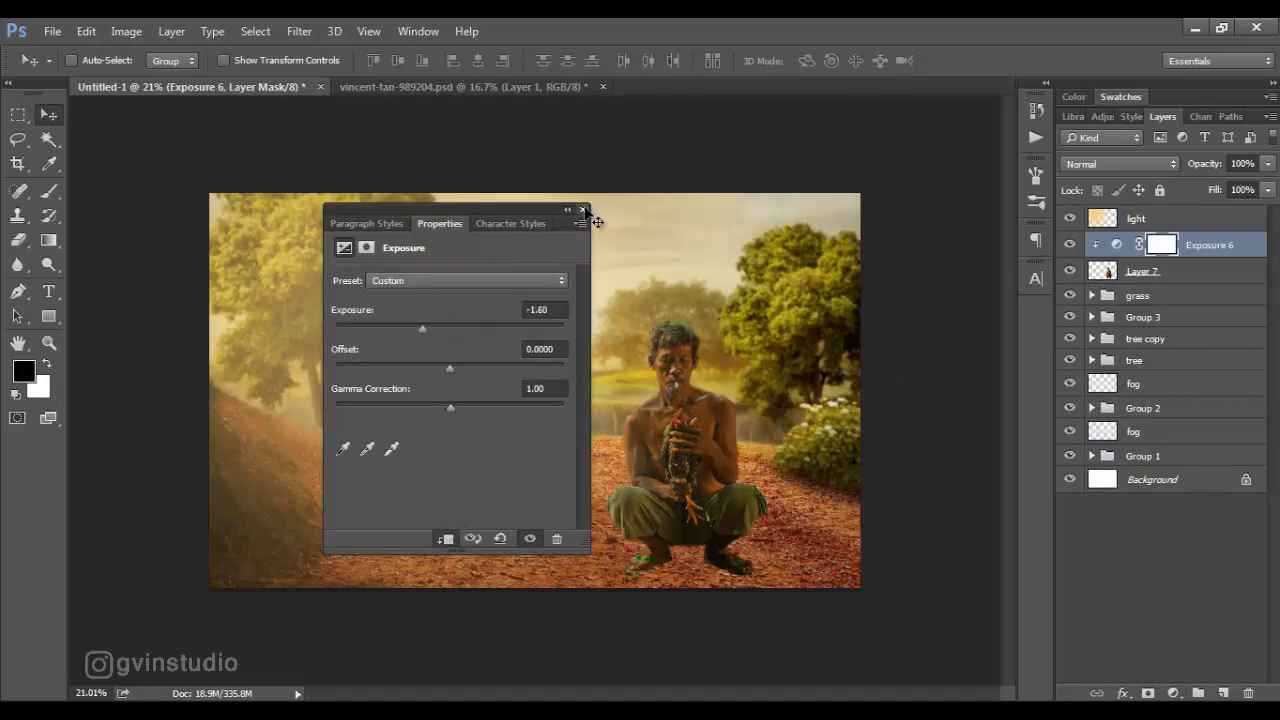
pyautogui.click(583, 210)
# Close the man's source image and return to the composite
pyautogui.press('b')
pyautogui.click(512, 88)
pyautogui.hotkey('ctrl', 'w')
pyautogui.click(646, 296)
# Paint black on the man's Exposure mask with a 150 px soft brush at 26% flow, lighting his hair, shoulder, arm and knee edges
pyautogui.rightClick(587, 350)
pyautogui.click(653, 480)
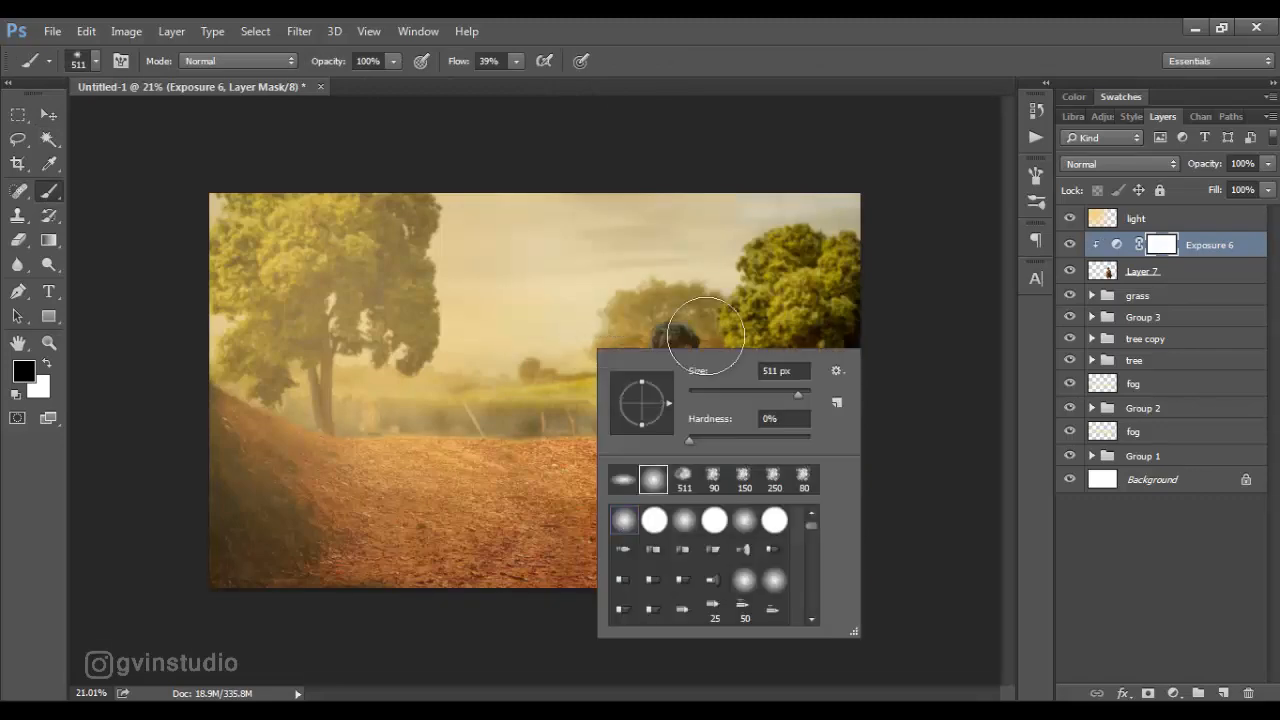
pyautogui.moveTo(464, 66); pyautogui.dragTo(450, 68)
pyautogui.scroll(6, 700, 367)
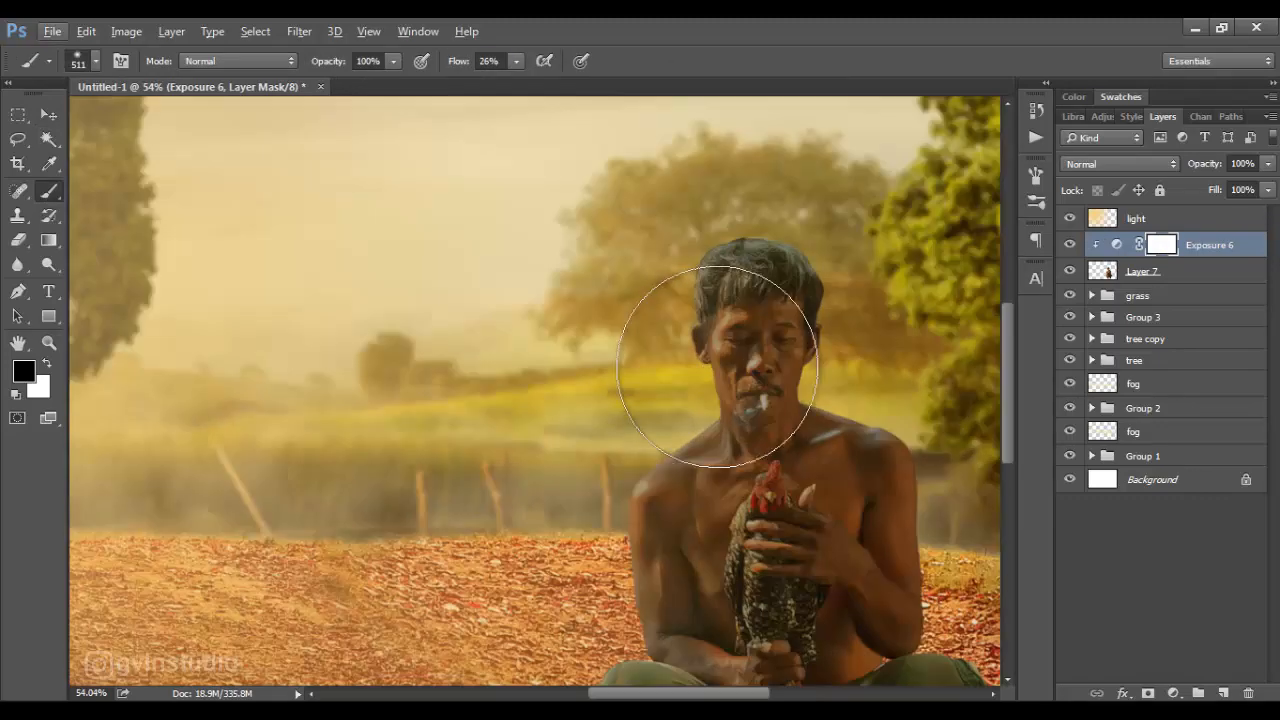
pyautogui.press('[')
pyautogui.press('[')
pyautogui.press('[')
pyautogui.press('[')
pyautogui.press('[')
pyautogui.press('[')
pyautogui.press('[')
pyautogui.moveTo(775, 240)
pyautogui.mouseDown()
pyautogui.moveTo(727, 240)
pyautogui.moveTo(716, 259)
pyautogui.moveTo(770, 265)
pyautogui.moveTo(694, 301)
pyautogui.moveTo(706, 407)
pyautogui.moveTo(665, 447)
pyautogui.moveTo(622, 609)
pyautogui.moveTo(633, 486)
pyautogui.mouseUp()
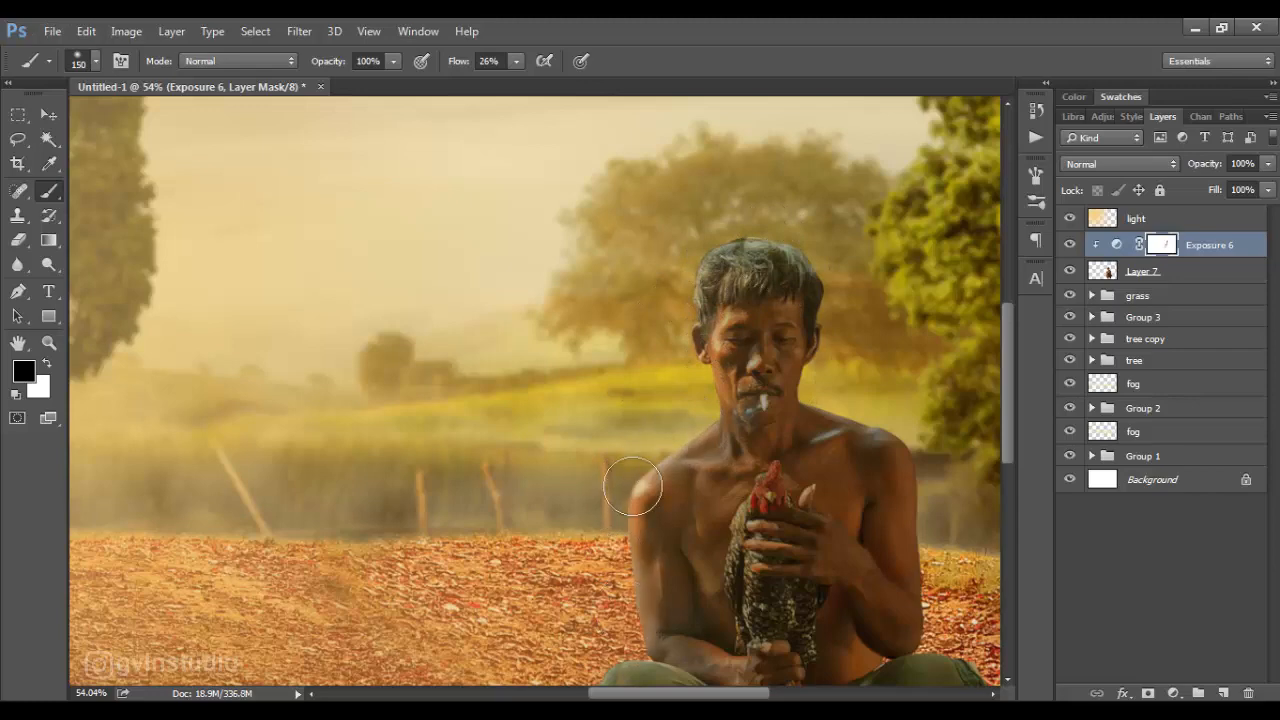
pyautogui.moveTo(614, 443); pyautogui.dragTo(663, 266)
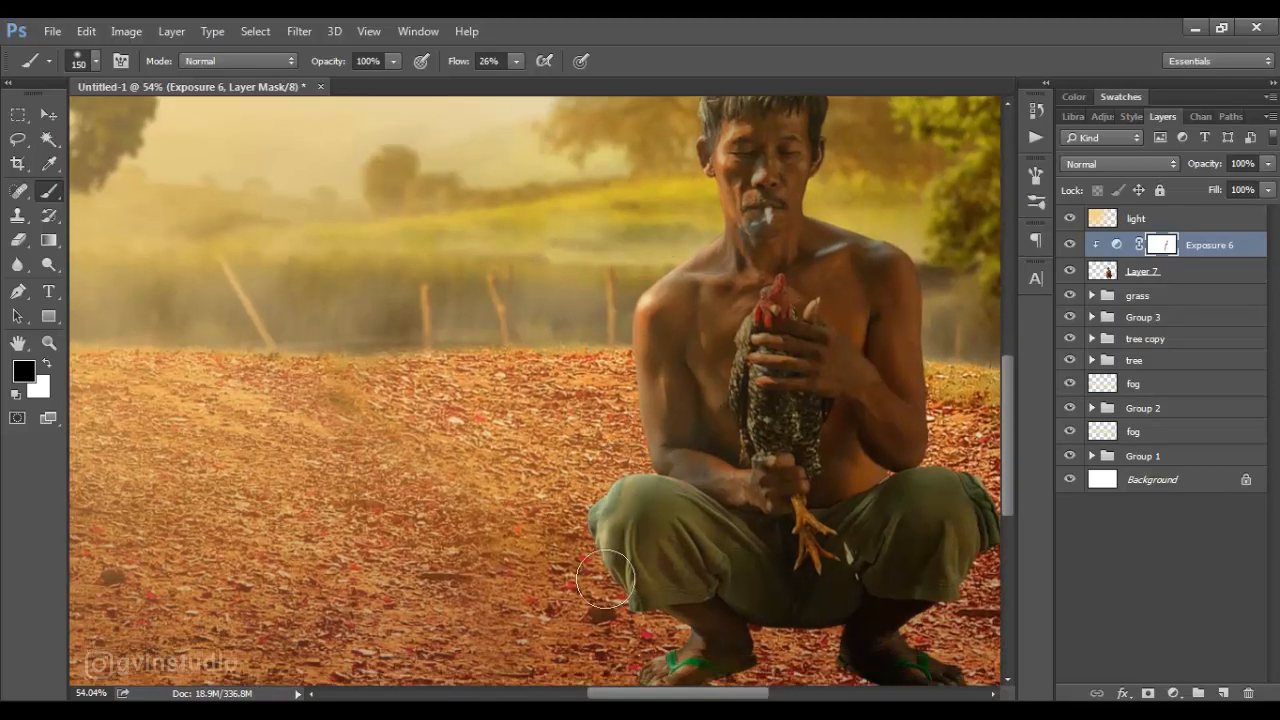
pyautogui.moveTo(650, 622); pyautogui.dragTo(668, 515)
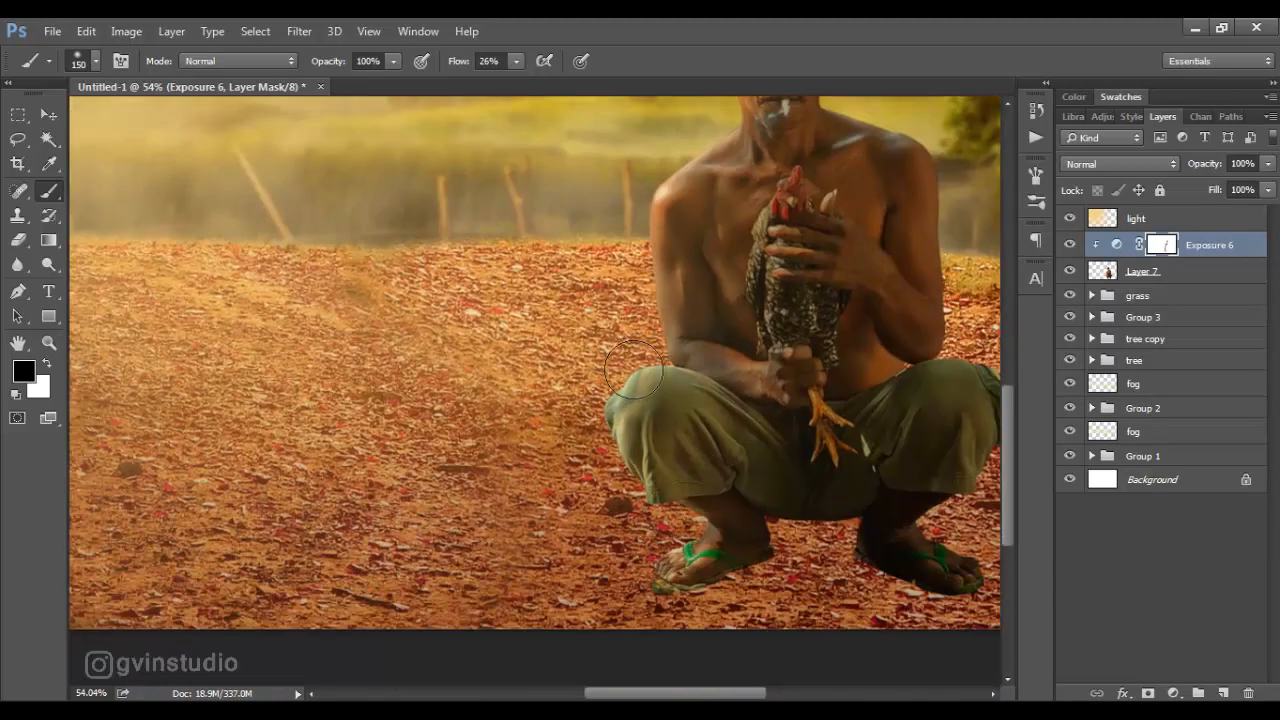
# Refine the lit areas on the man's face, arms and trousers in the Exposure mask with a 90 px brush at 17% flow
pyautogui.moveTo(651, 396); pyautogui.dragTo(577, 602)
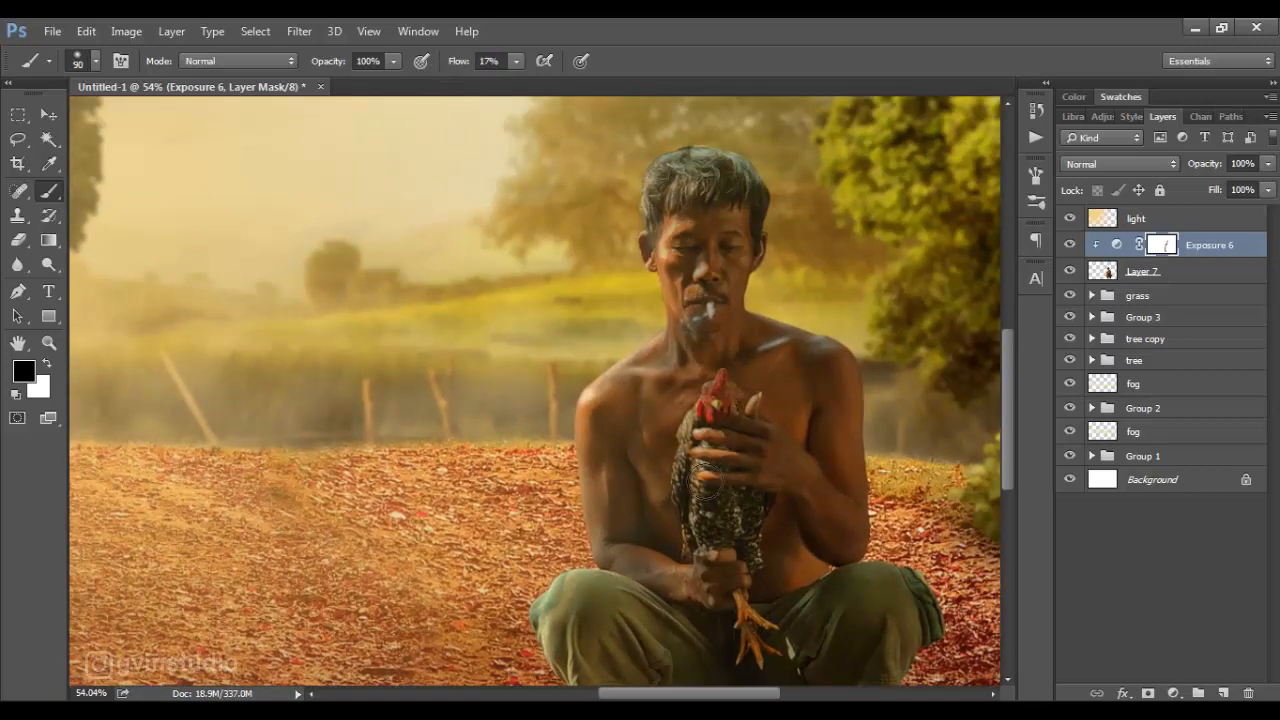
pyautogui.moveTo(716, 600); pyautogui.dragTo(677, 546)
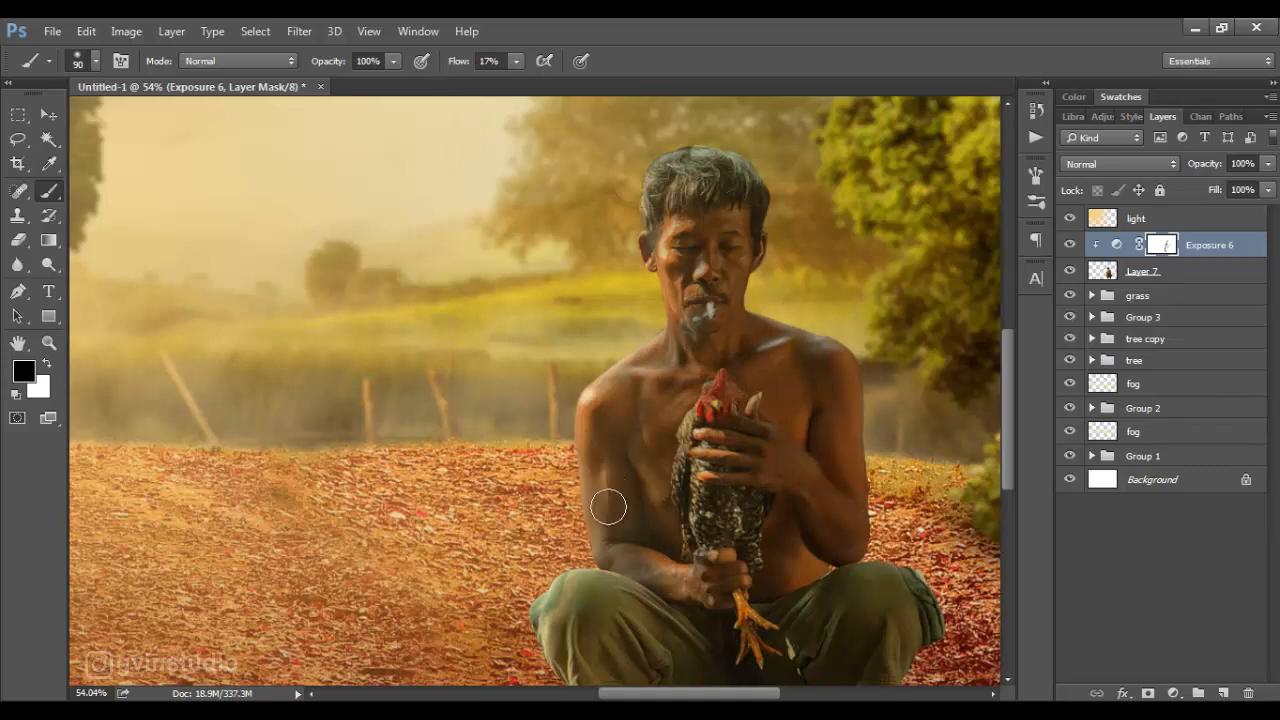
pyautogui.scroll(-3, 677, 578)
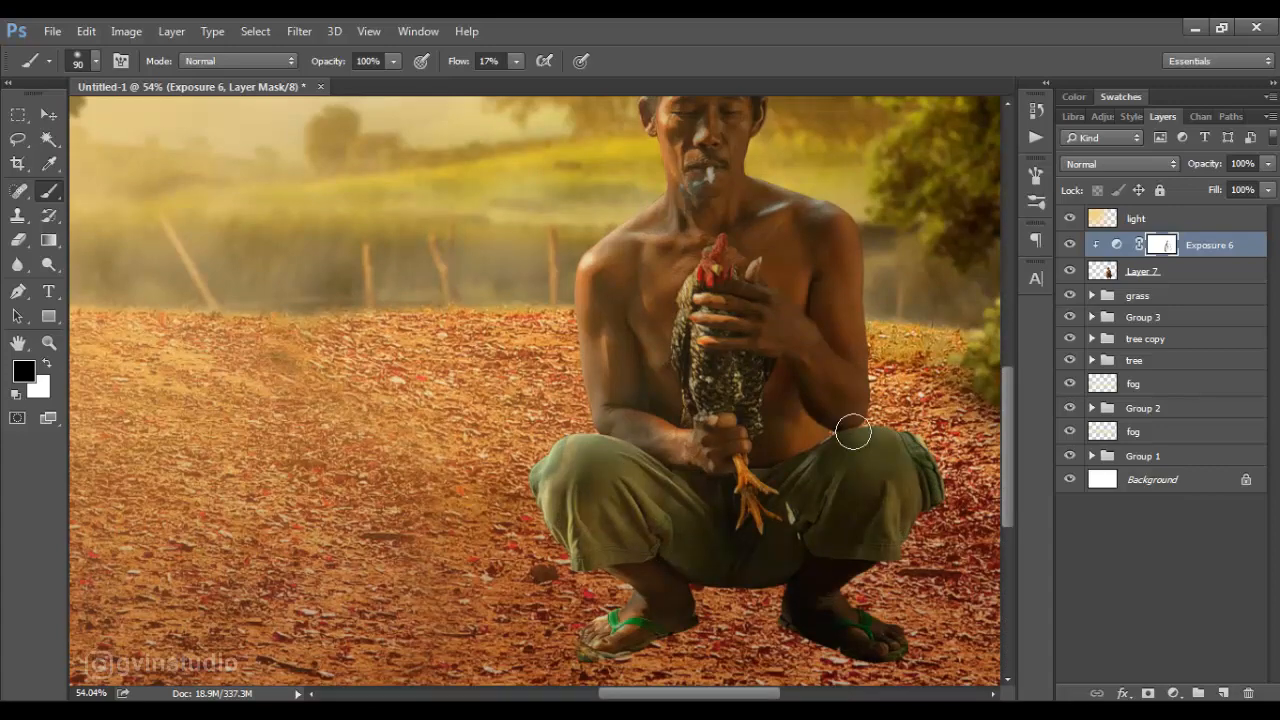
pyautogui.scroll(-5, 718, 411)
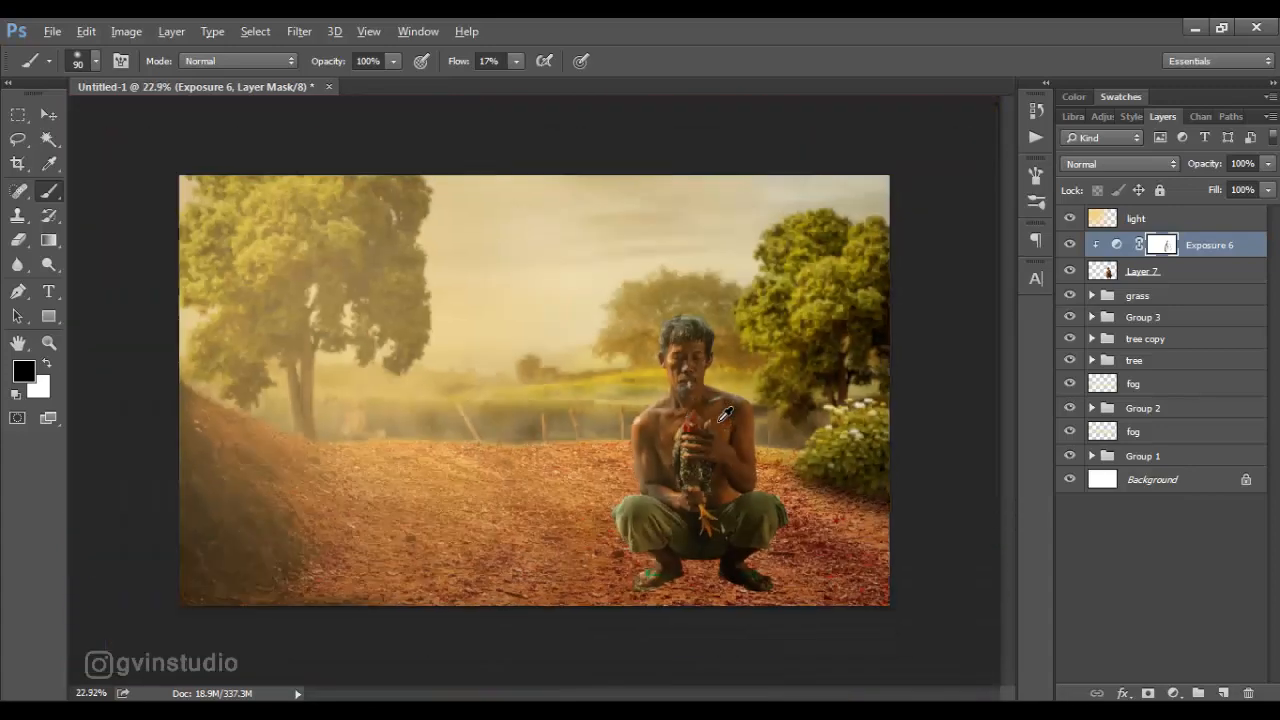
pyautogui.click(1073, 248)
pyautogui.click(1073, 248)
# Convert the man layer to a Smart Object
pyautogui.click(1166, 273)
pyautogui.rightClick(1167, 273)
pyautogui.click(886, 266)
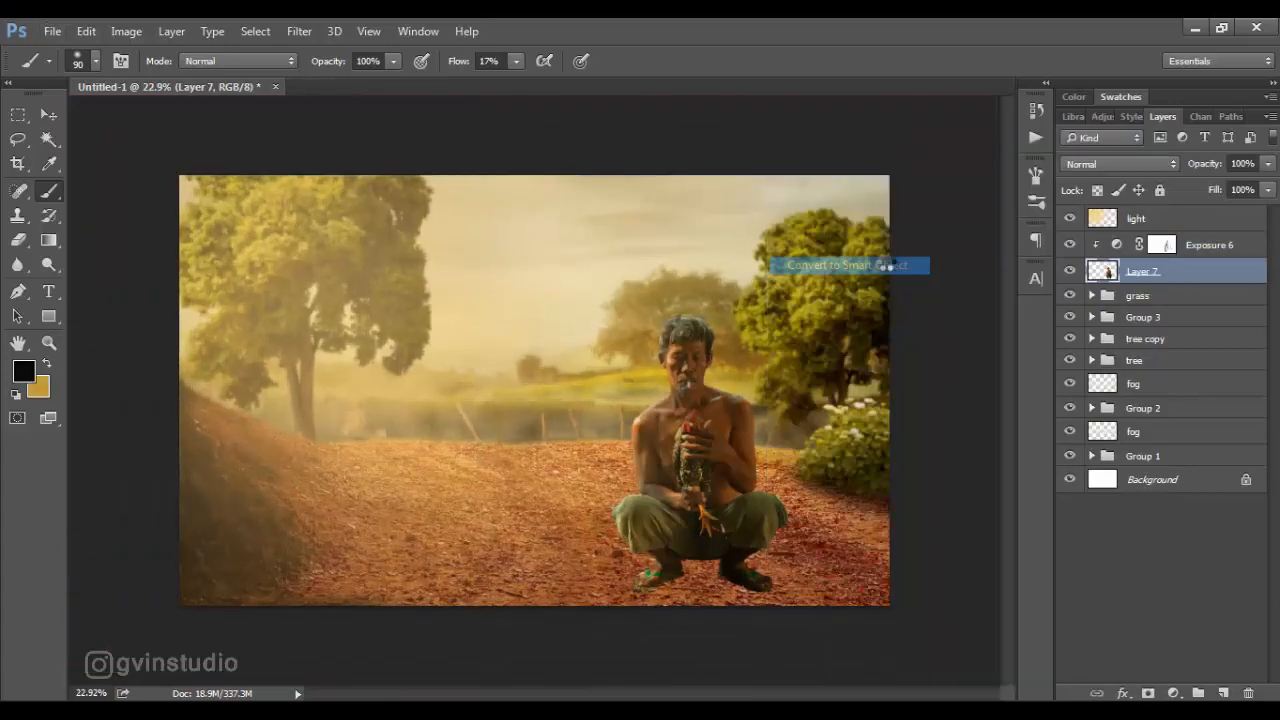
# Apply the Camera Raw Filter to the man's Smart Object, collapse its filter list and select the Exposure mask
pyautogui.click(298, 32)
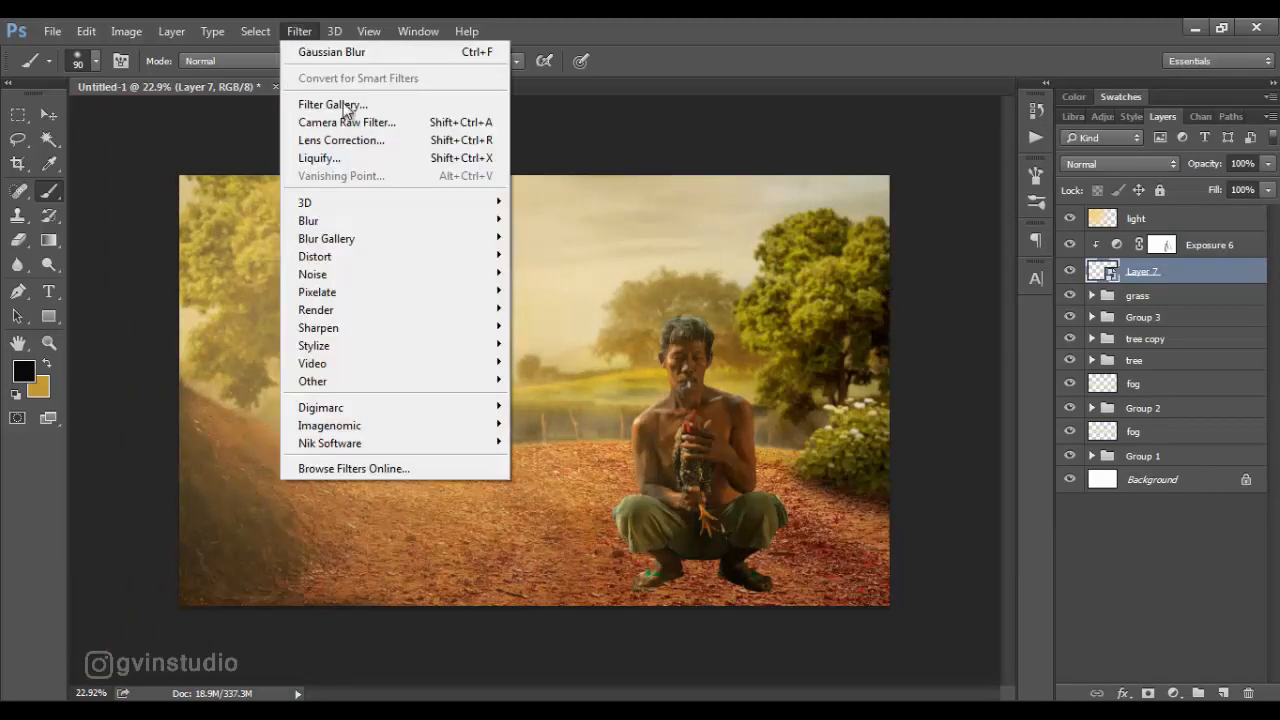
pyautogui.click(330, 121)
pyautogui.moveTo(951, 594); pyautogui.dragTo(975, 597)
pyautogui.press('Return')
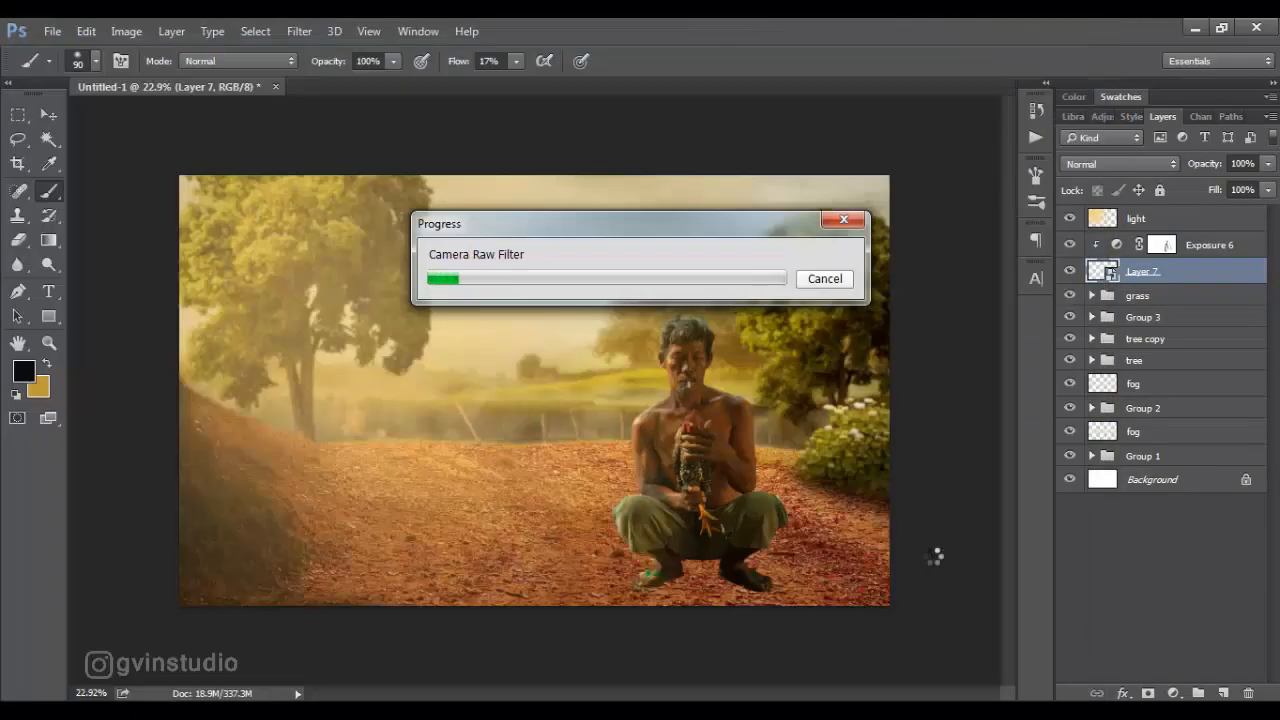
pyautogui.click(1161, 245)
pyautogui.click(1261, 271)
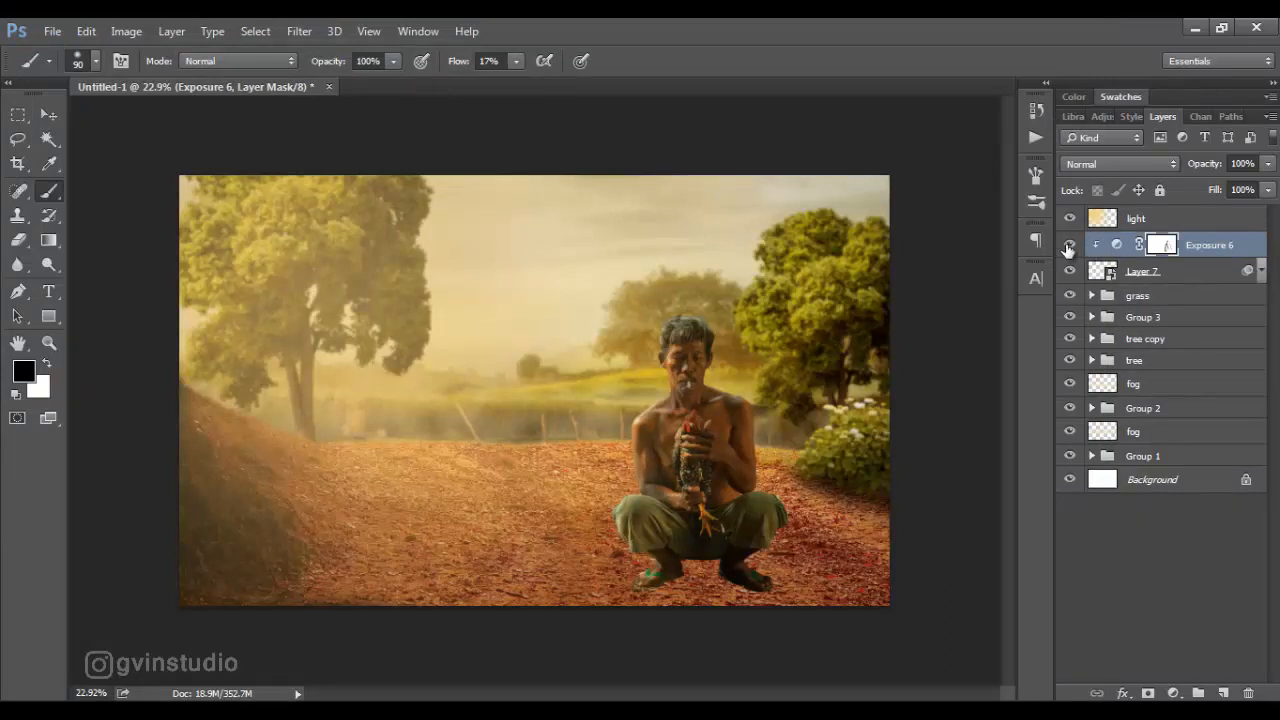
# Add a neutral gray layer in Overlay mode above the man's Exposure adjustment, clipped to the man
pyautogui.keyDown('alt'); pyautogui.click(1226, 694); pyautogui.keyUp('alt')
pyautogui.click(560, 310)
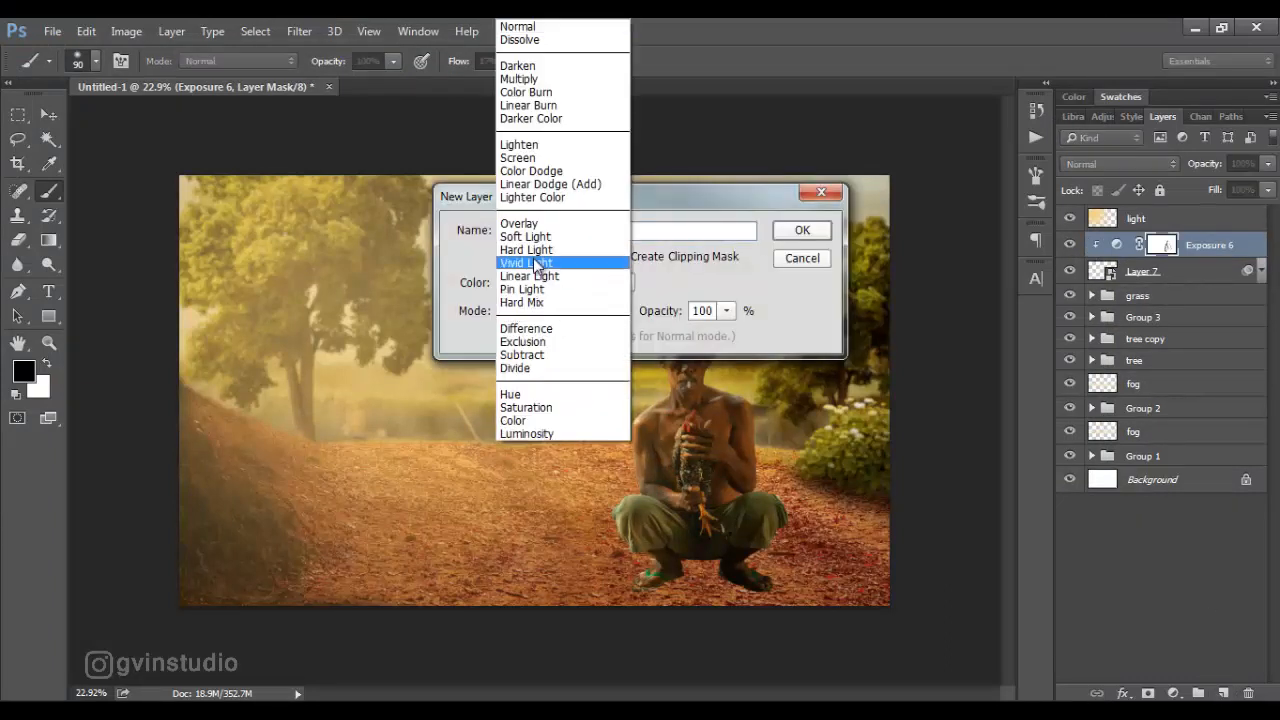
pyautogui.click(571, 223)
pyautogui.click(797, 235)
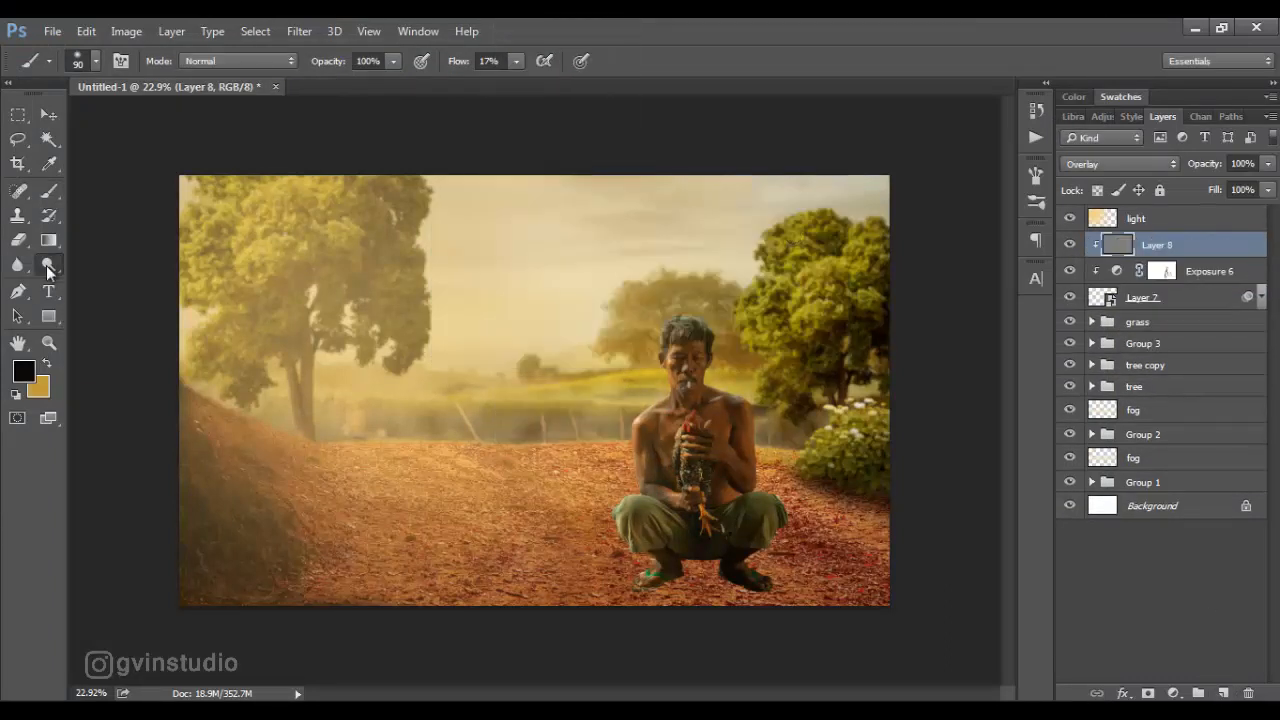
# Burn the shadows on the man's legs, torso, arms and face on the gray layer with a 150 px brush, Midtones, 15% exposure
pyautogui.moveTo(46, 265); pyautogui.dragTo(115, 284)
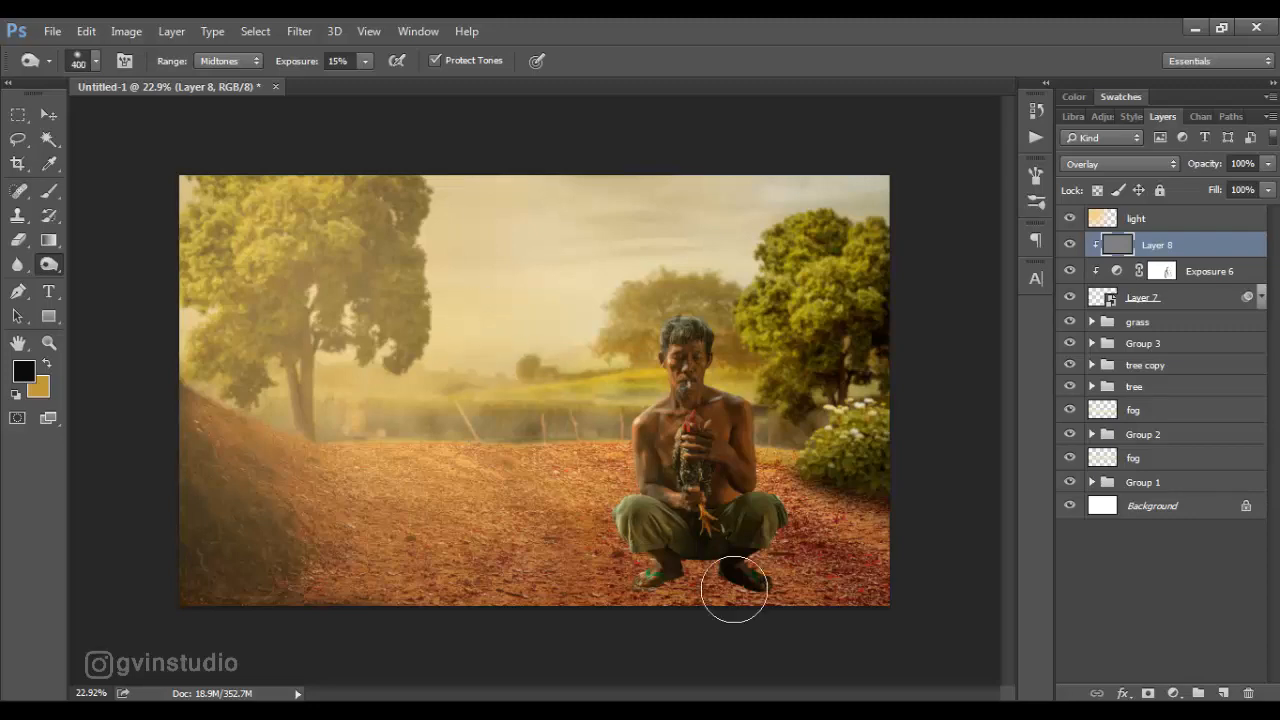
pyautogui.scroll(5, 737, 563)
pyautogui.press('[')
pyautogui.press('[')
pyautogui.press('[')
pyautogui.press('[')
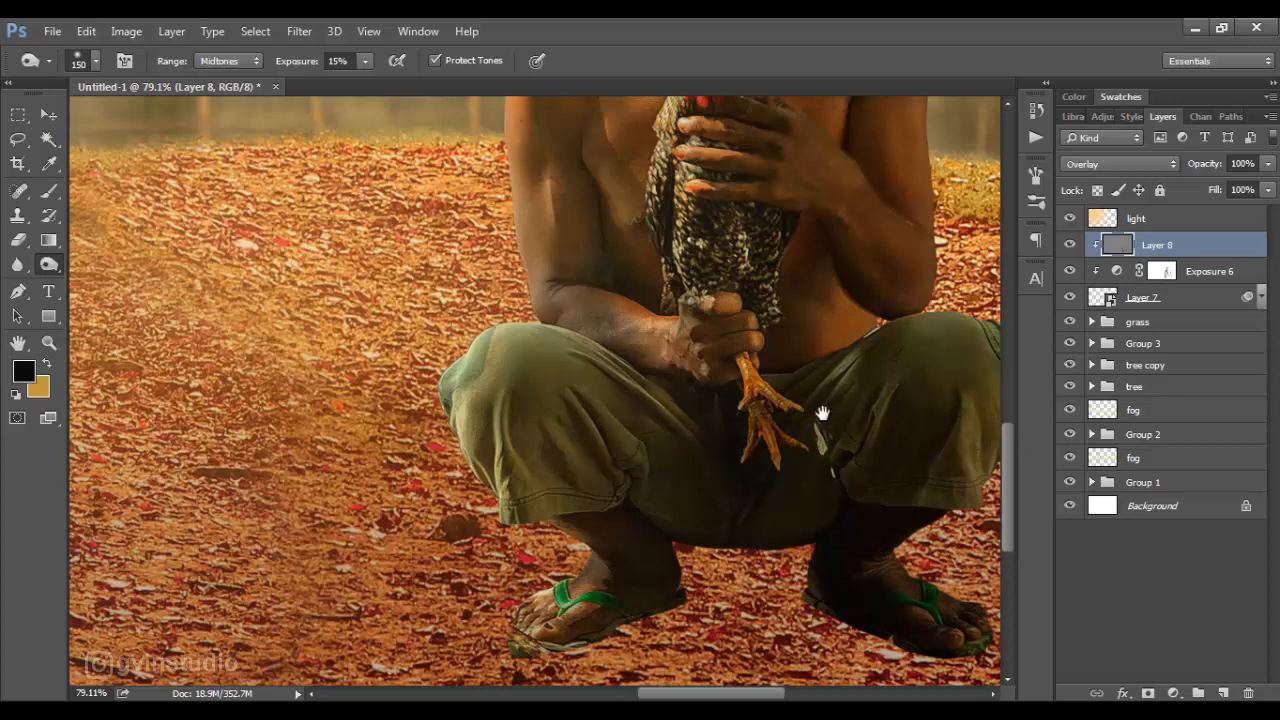
pyautogui.hscroll(3, 820, 420)
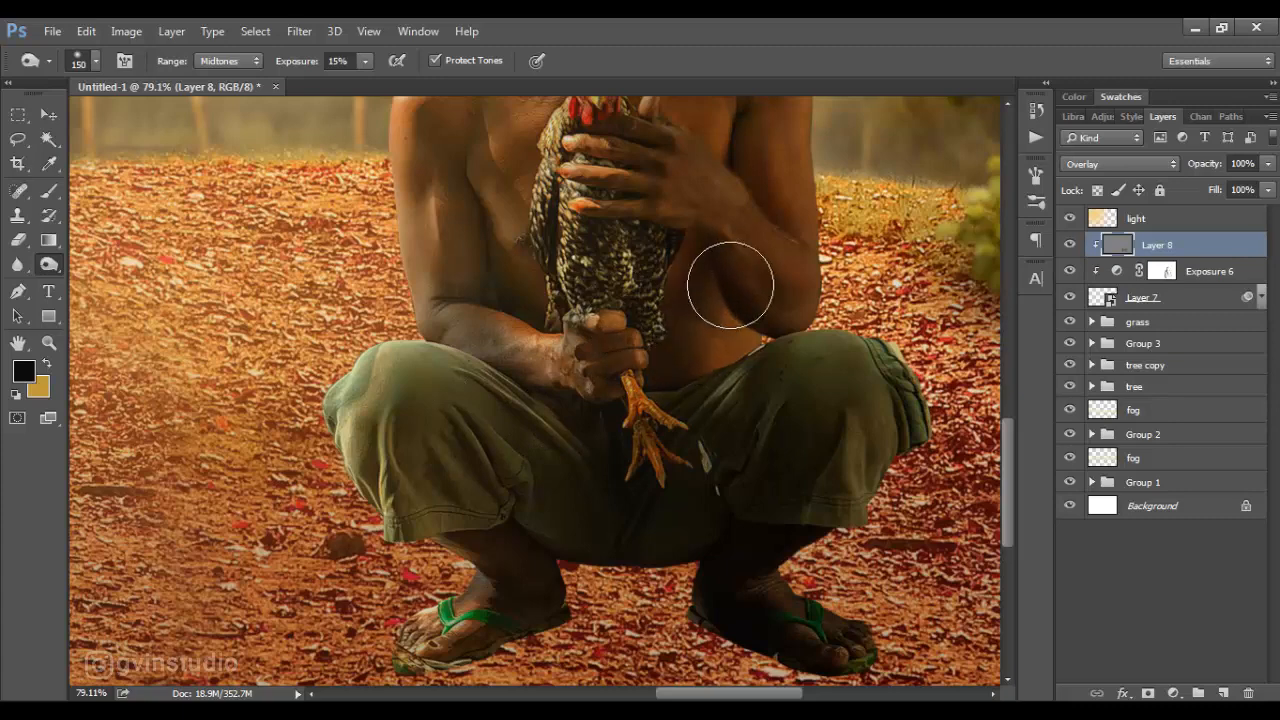
pyautogui.moveTo(668, 322); pyautogui.dragTo(653, 547)
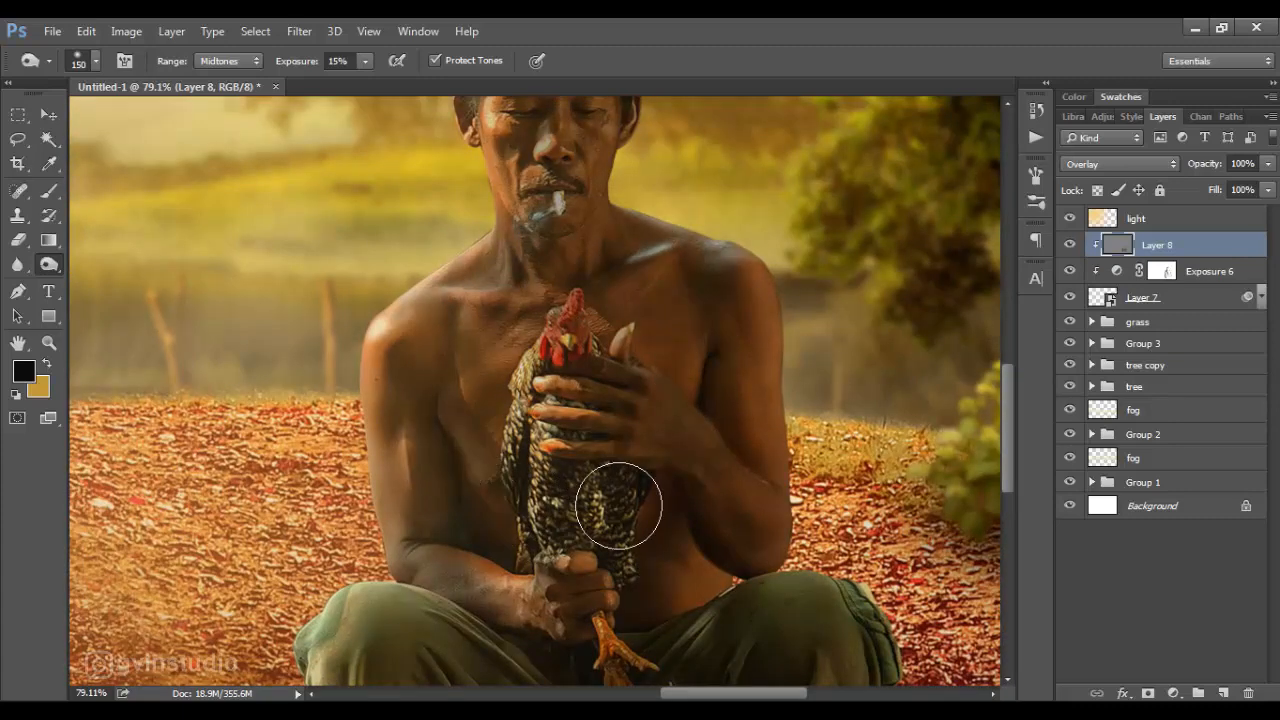
pyautogui.moveTo(619, 506); pyautogui.dragTo(637, 507)
pyautogui.moveTo(629, 438); pyautogui.dragTo(628, 598)
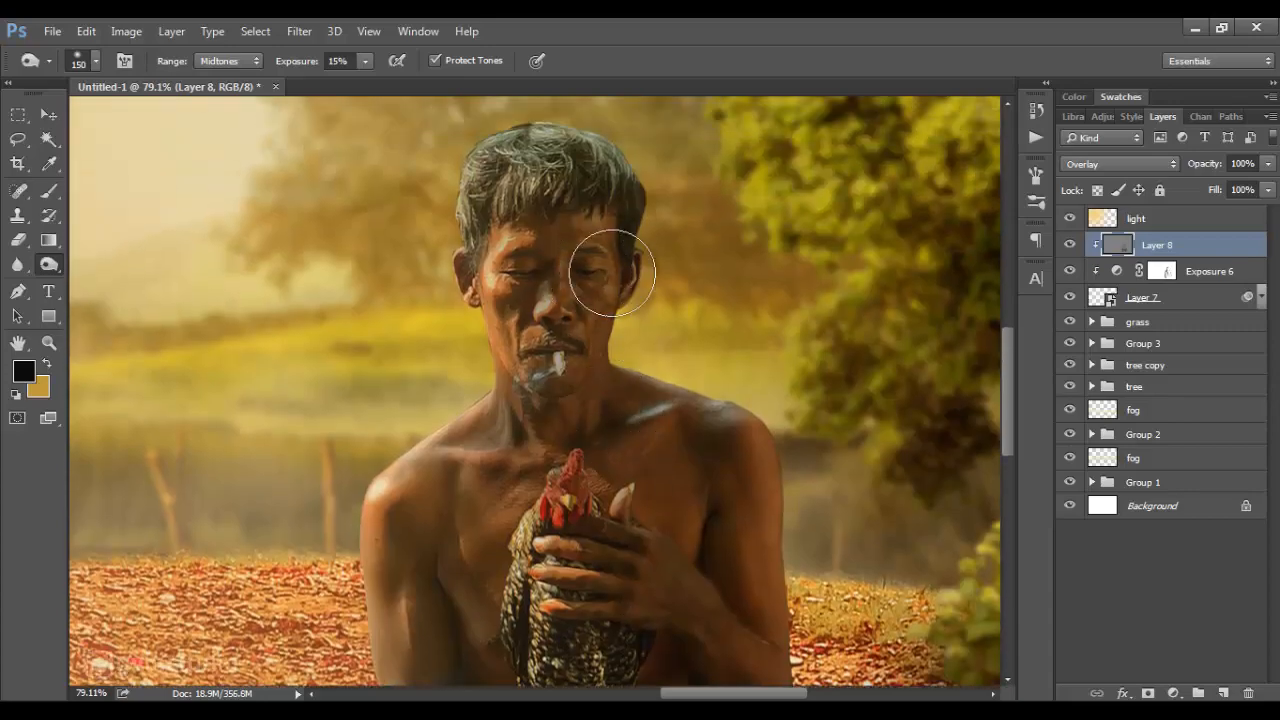
pyautogui.moveTo(650, 522); pyautogui.dragTo(674, 572)
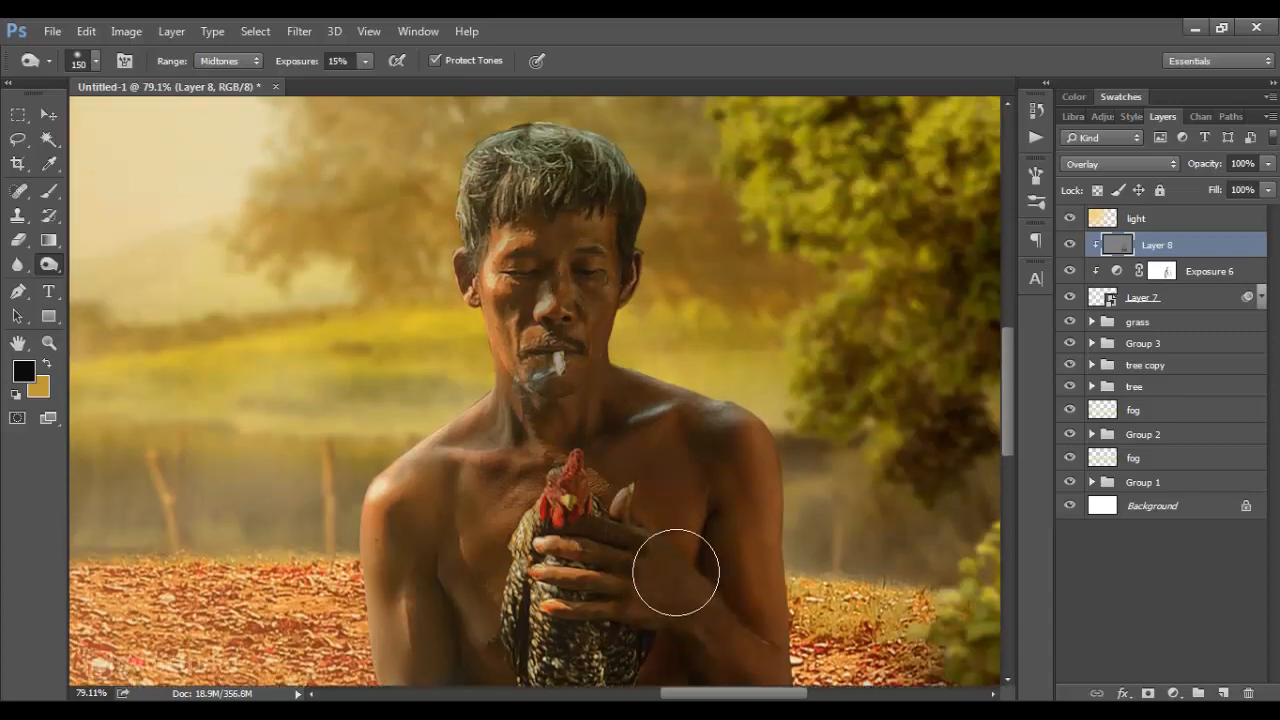
pyautogui.scroll(-7, 674, 579)
pyautogui.scroll(1, 769, 574)
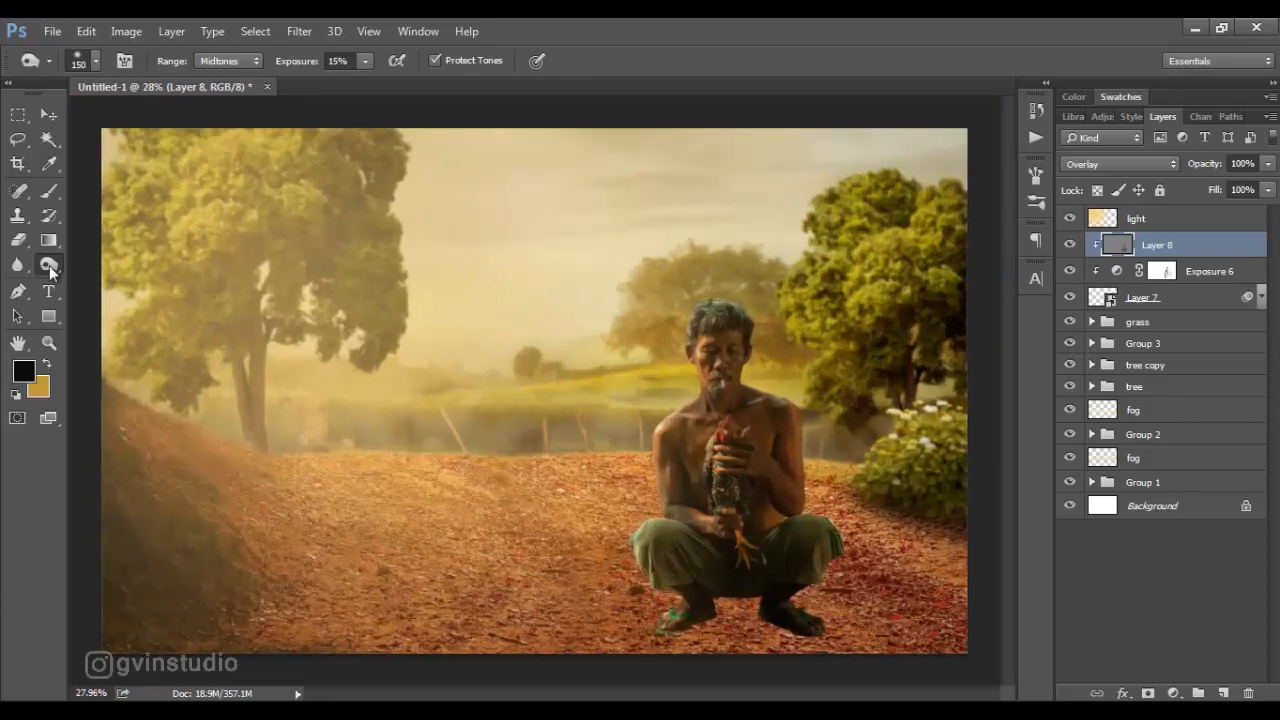
# Dodge the highlights on the man's hair, shoulders, arms and trousers on the gray layer with an 80 px brush, Midtones, 32% exposure
pyautogui.moveTo(49, 265); pyautogui.dragTo(110, 263)
pyautogui.scroll(5, 700, 380)
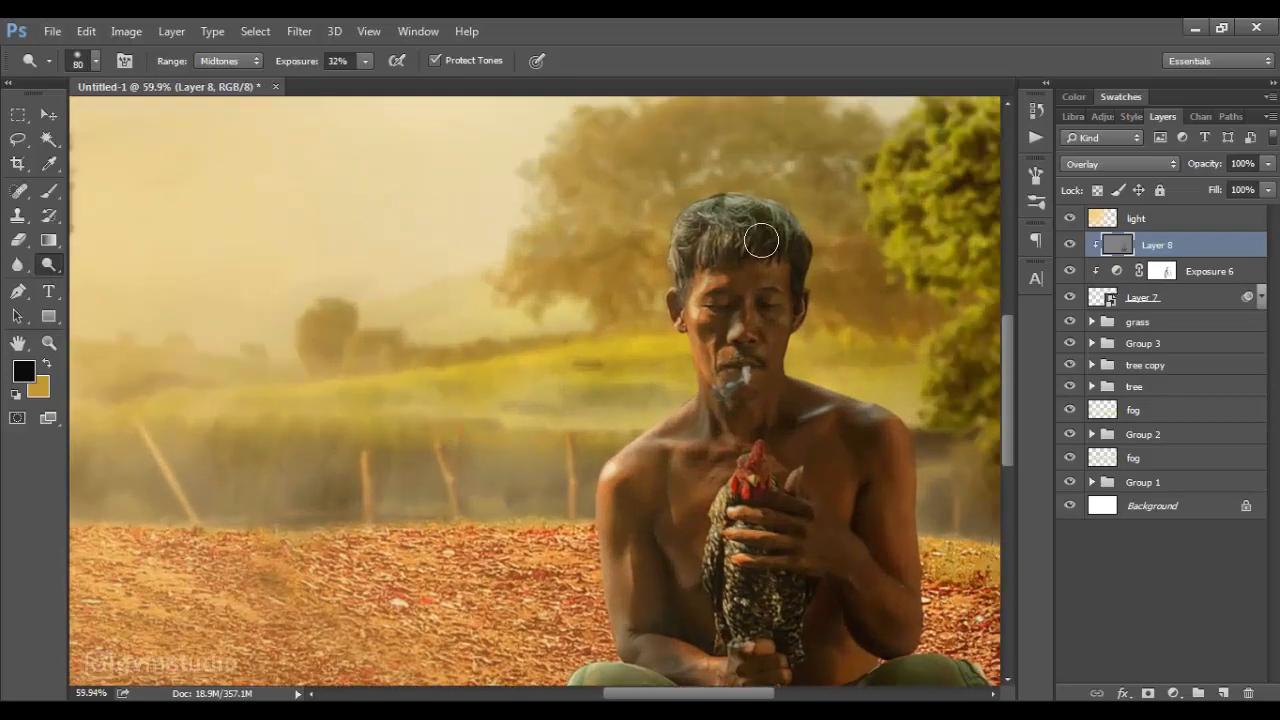
pyautogui.moveTo(761, 240)
pyautogui.mouseDown()
pyautogui.moveTo(743, 201)
pyautogui.moveTo(741, 240)
pyautogui.mouseUp()
pyautogui.moveTo(681, 296)
pyautogui.mouseDown()
pyautogui.moveTo(710, 371)
pyautogui.moveTo(684, 419)
pyautogui.moveTo(613, 467)
pyautogui.moveTo(638, 479)
pyautogui.moveTo(618, 630)
pyautogui.mouseUp()
pyautogui.scroll(-3, 618, 630)
pyautogui.moveTo(612, 455)
pyautogui.mouseDown()
pyautogui.moveTo(574, 532)
pyautogui.moveTo(585, 611)
pyautogui.mouseUp()
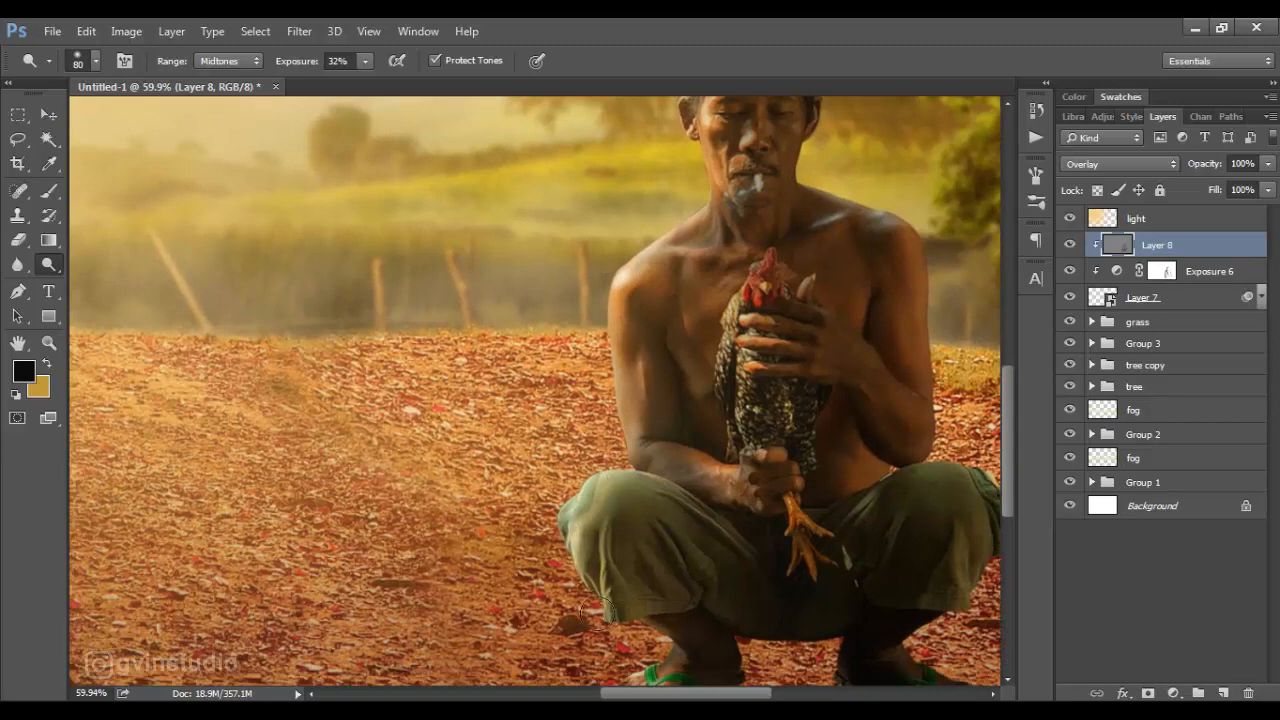
pyautogui.moveTo(735, 312); pyautogui.dragTo(742, 312)
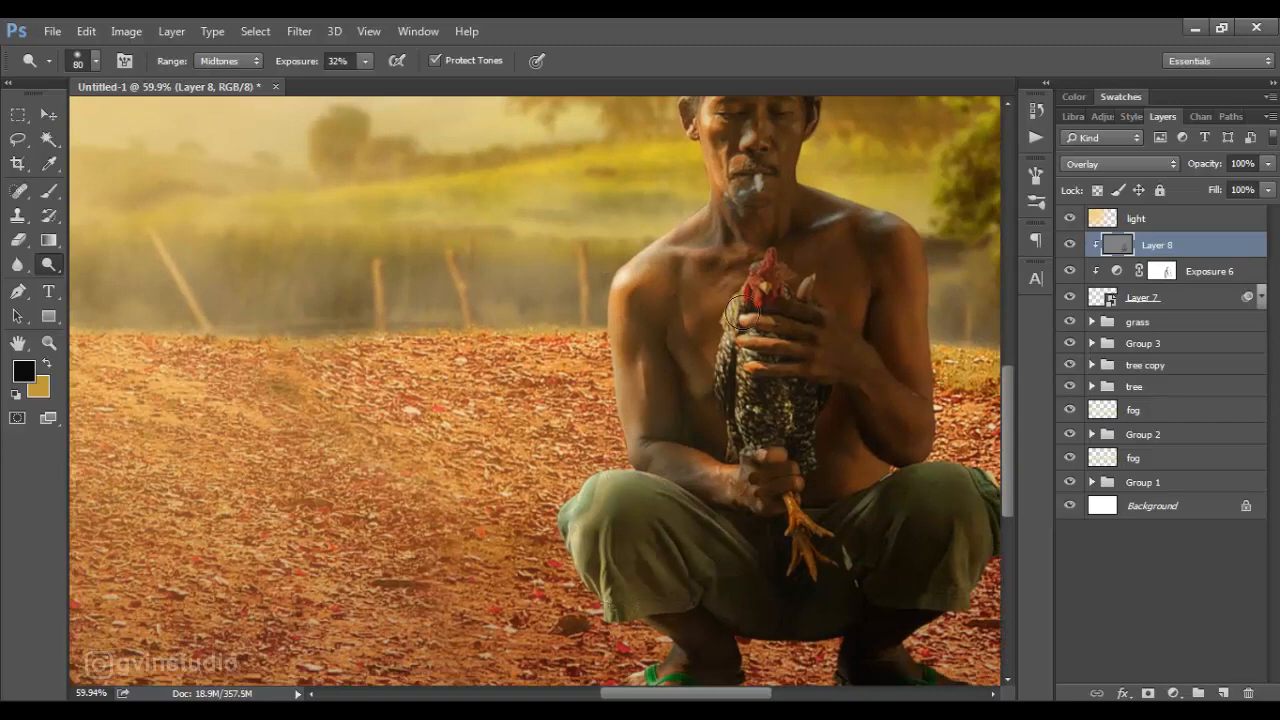
pyautogui.moveTo(838, 196)
pyautogui.mouseDown()
pyautogui.moveTo(932, 262)
pyautogui.moveTo(938, 360)
pyautogui.mouseUp()
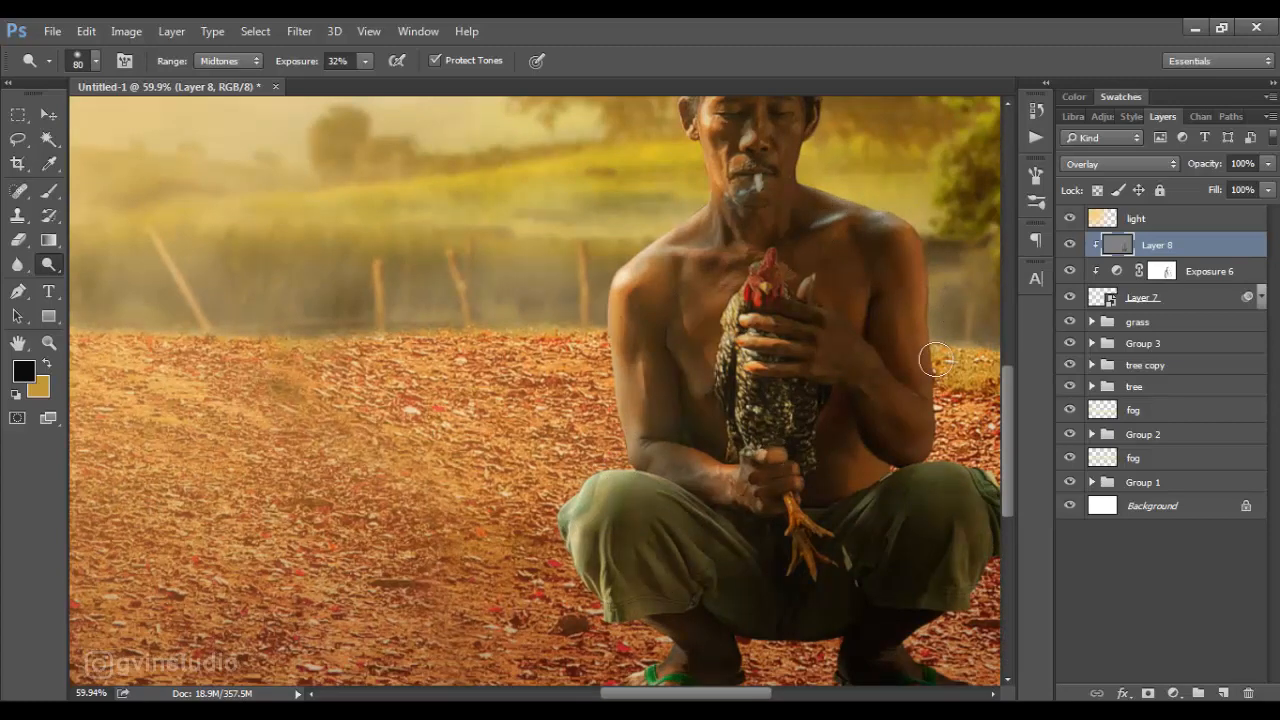
pyautogui.hscroll(3, 948, 467)
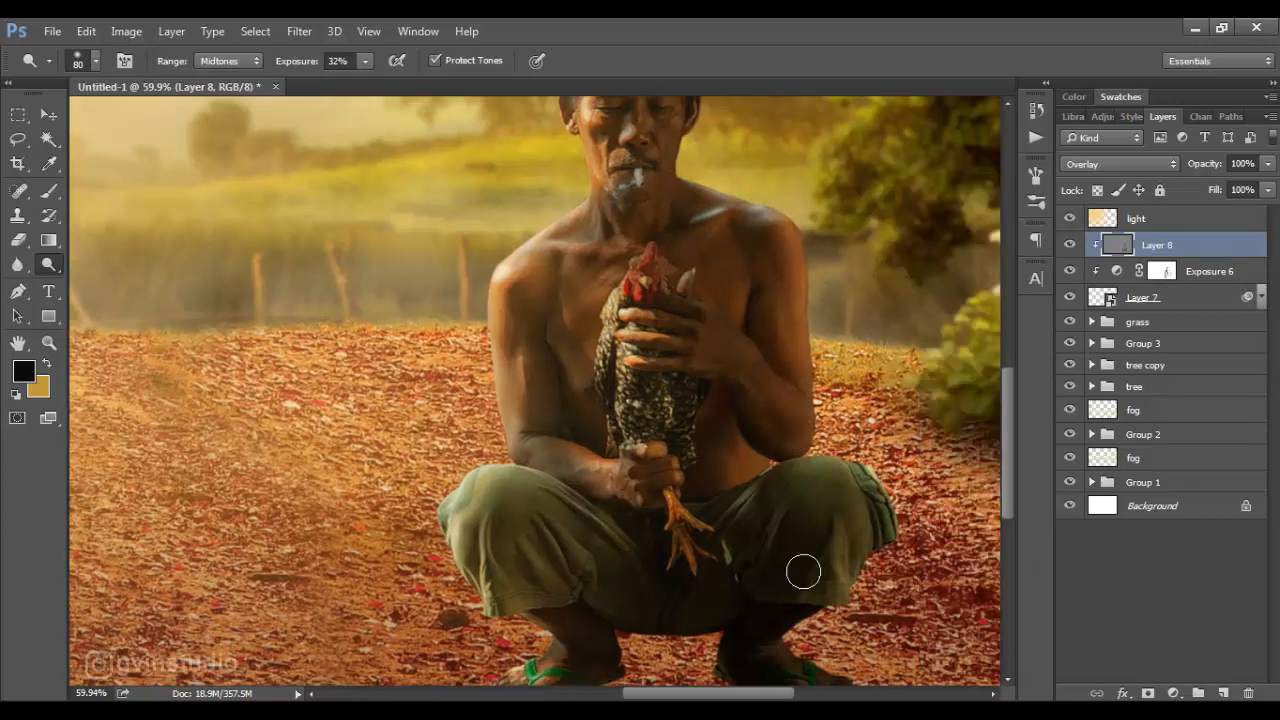
pyautogui.scroll(-2, 738, 573)
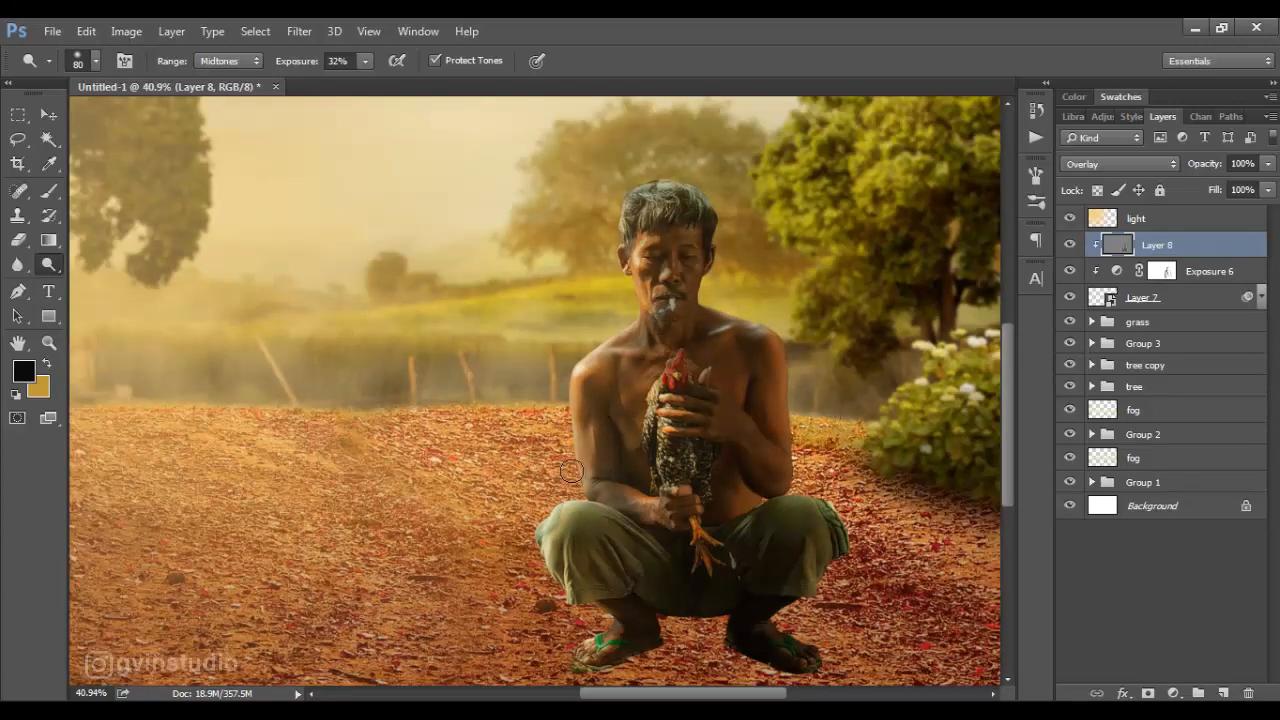
pyautogui.scroll(-3, 682, 399)
pyautogui.scroll(1, 682, 399)
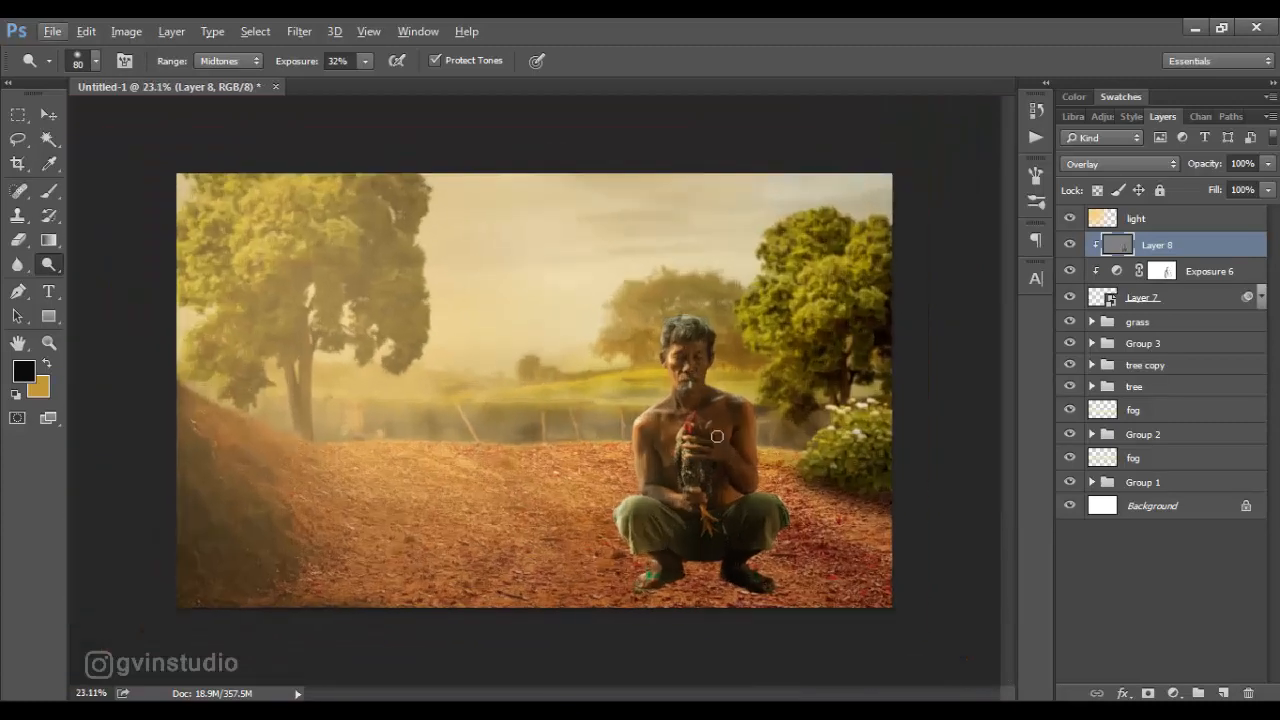
# Add a Color Balance adjustment clipped to the man, with the midtones' Yellow–Blue value at -37
pyautogui.click(1173, 692)
pyautogui.click(1160, 486)
pyautogui.click(445, 539)
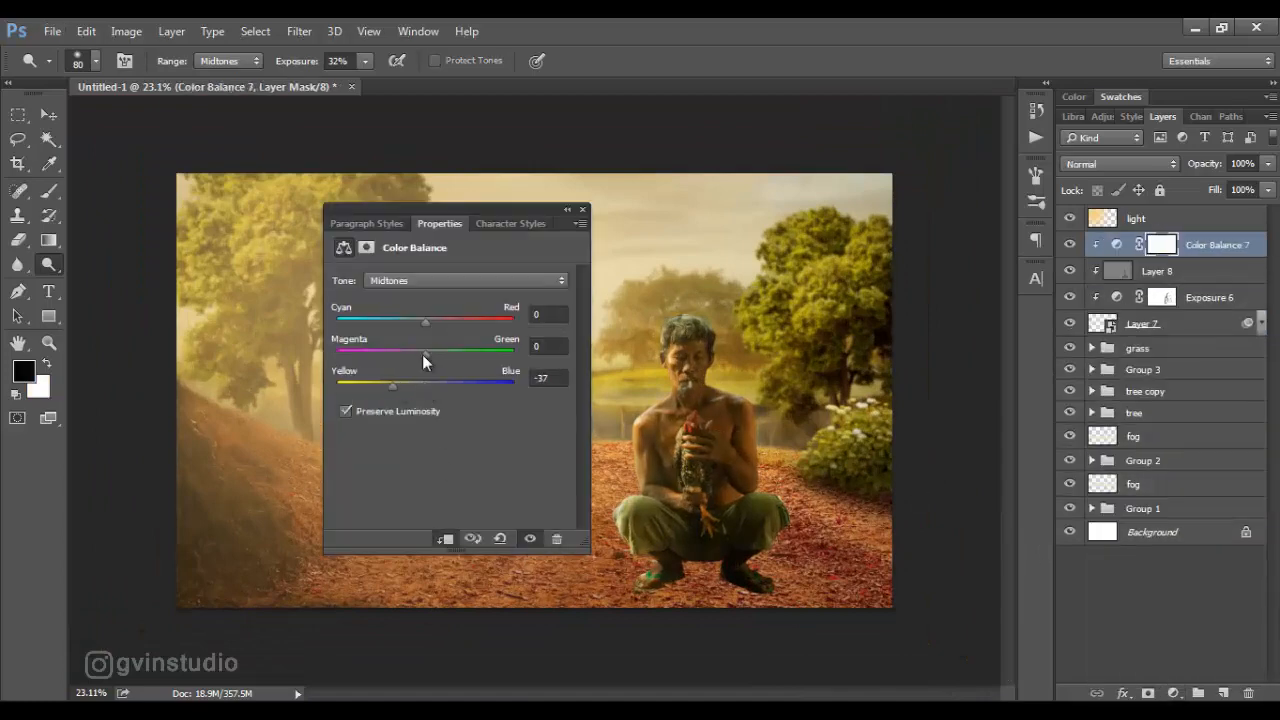
pyautogui.click(582, 210)
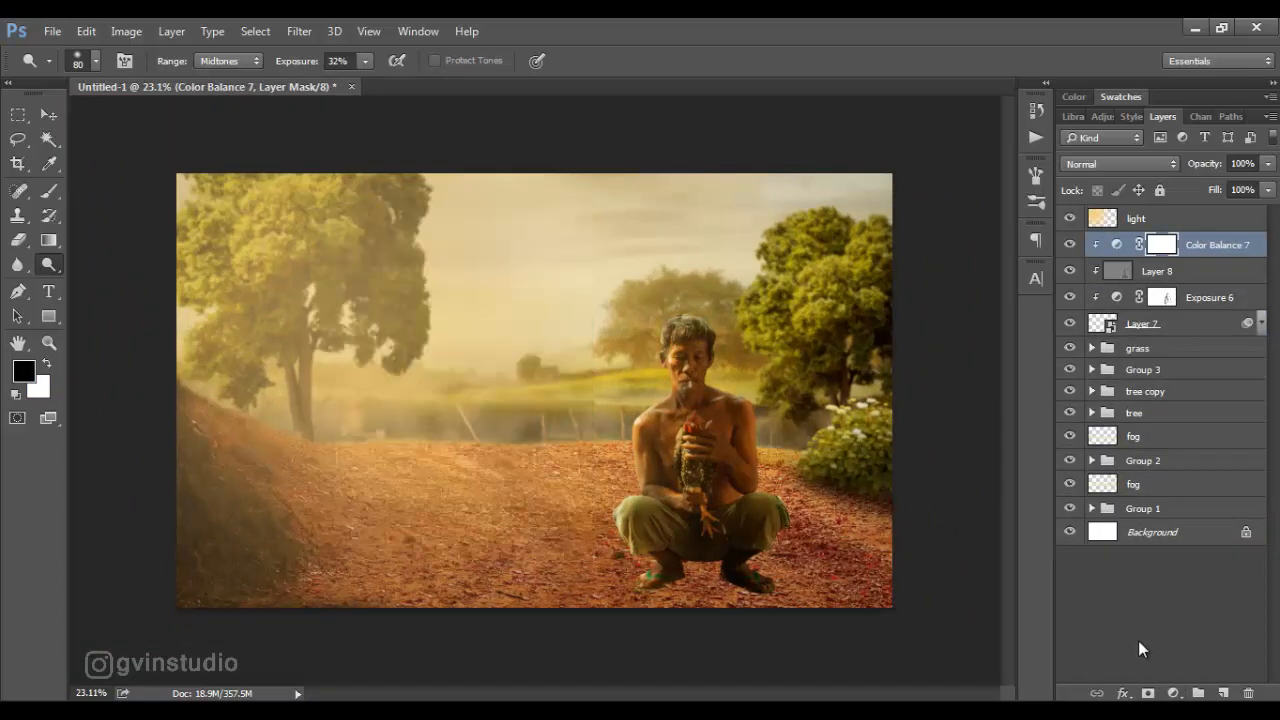
# Add a Brightness/Contrast adjustment clipped to the man with Brightness 19
pyautogui.click(1173, 692)
pyautogui.click(1155, 360)
pyautogui.moveTo(449, 326); pyautogui.dragTo(464, 329)
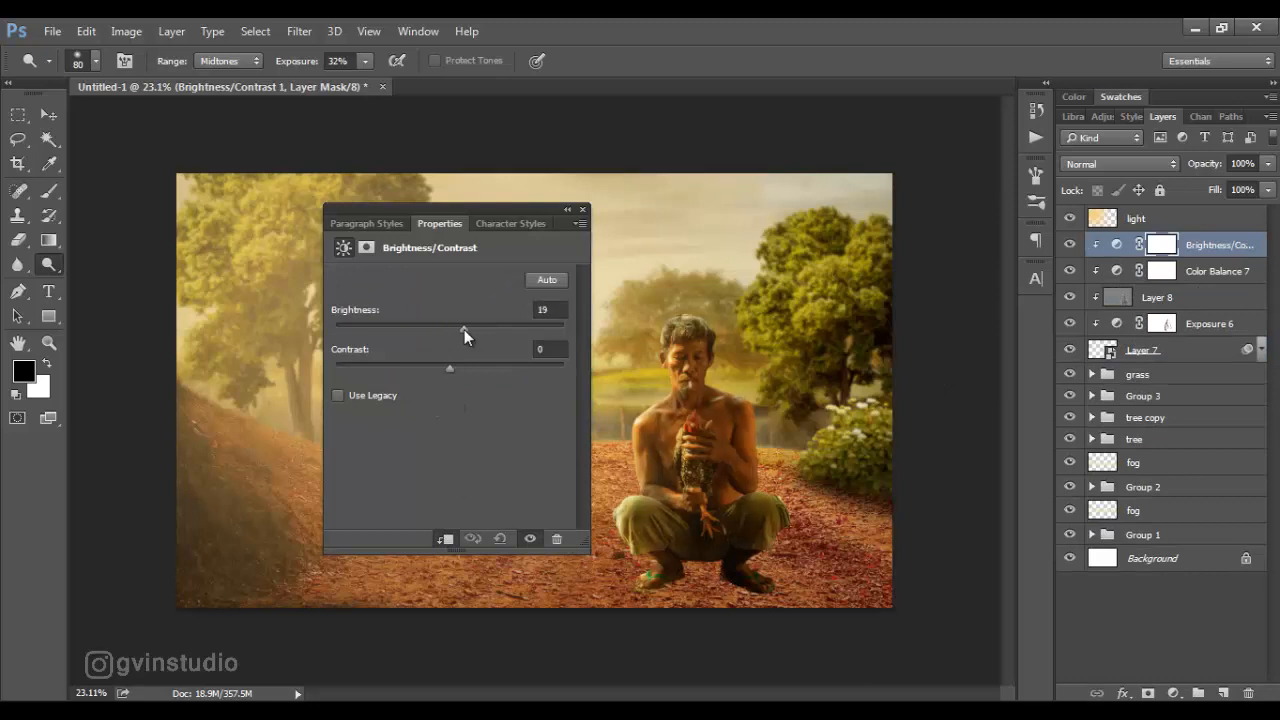
pyautogui.click(582, 210)
# Paint black on parts of the man in the Brightness/Contrast mask with a 90 px brush at 17% flow
pyautogui.press('b')
pyautogui.scroll(2, 598, 314)
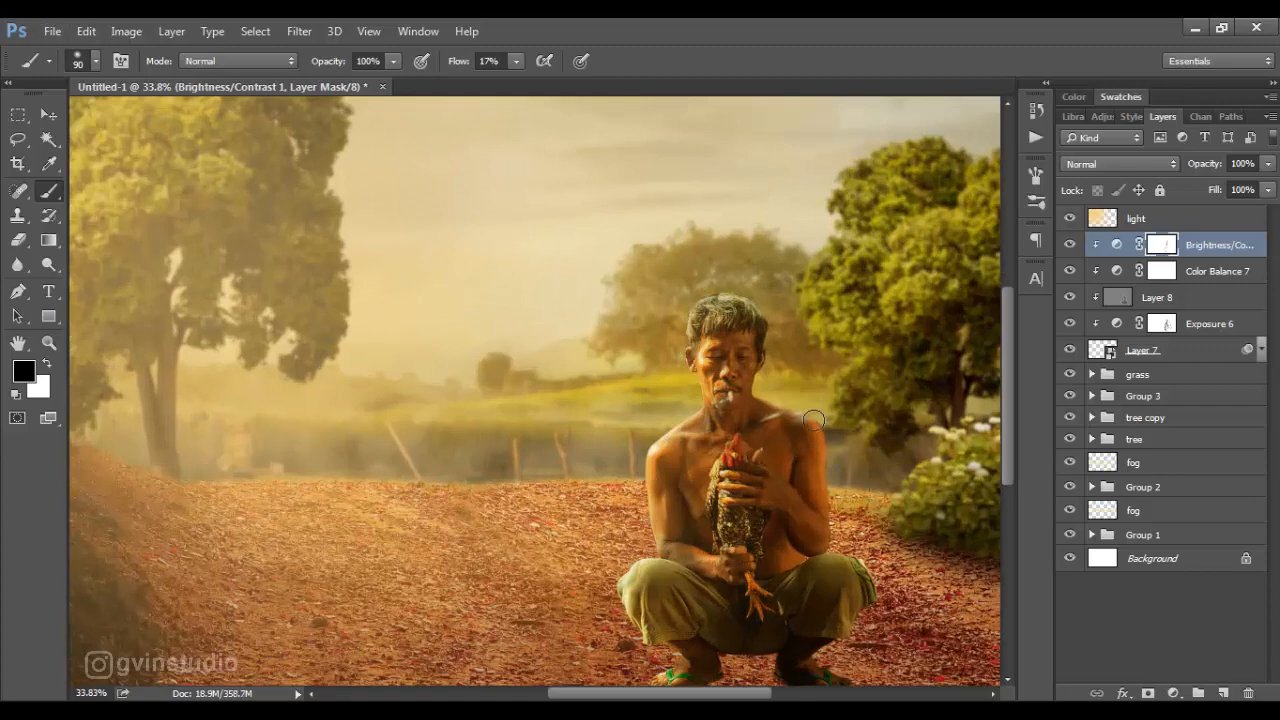
pyautogui.click(52, 116)
# Add a Hue/Saturation adjustment clipped to the man, with Colorize on, Hue 13 and Saturation 68
pyautogui.click(1173, 692)
pyautogui.click(1157, 466)
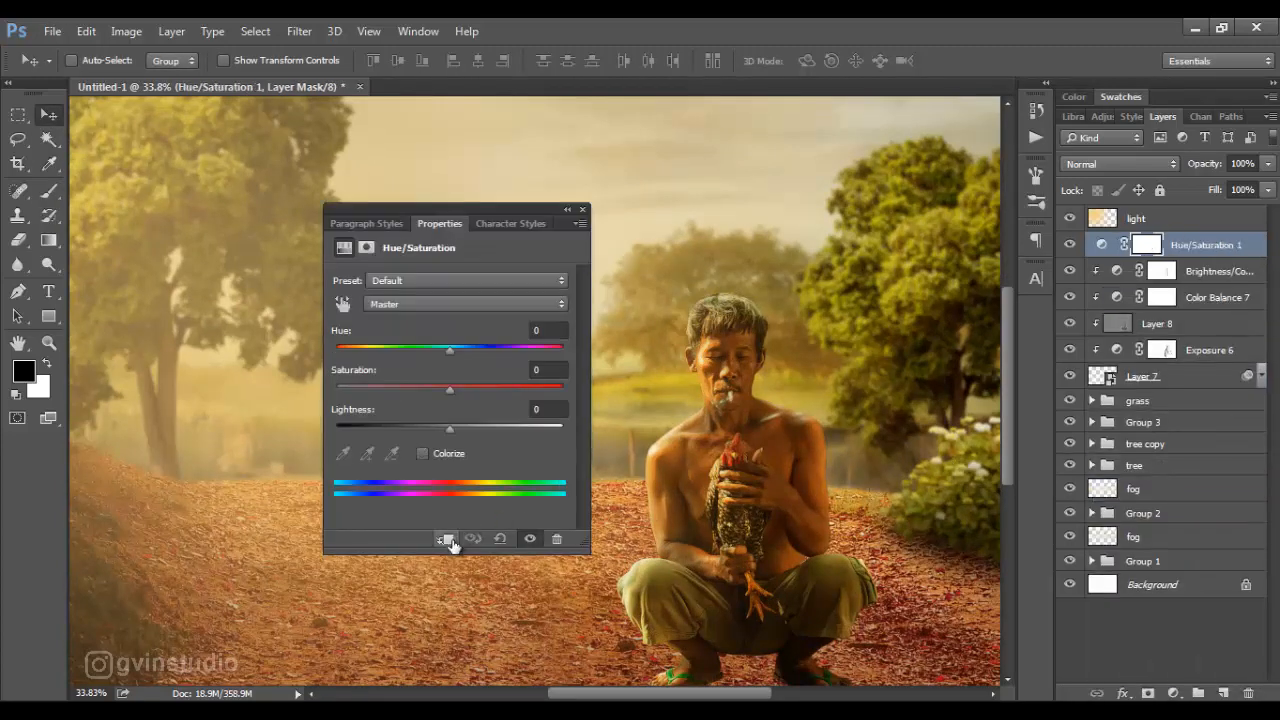
pyautogui.click(423, 453)
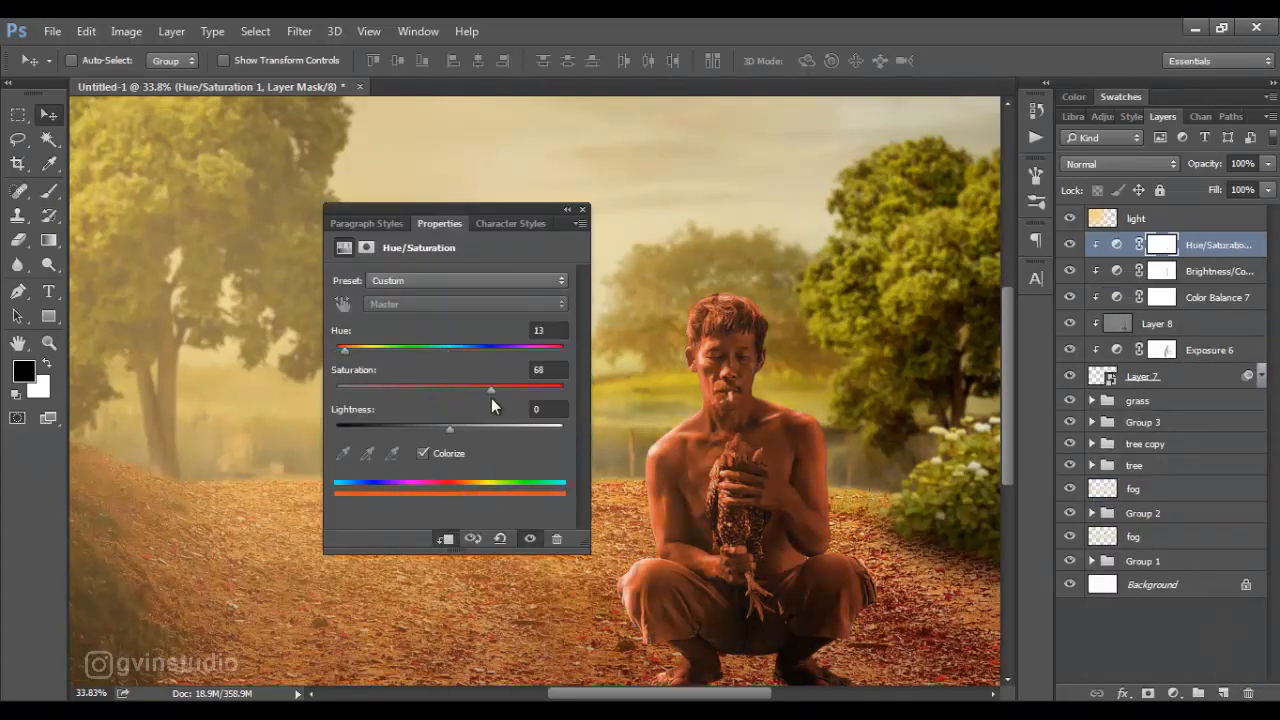
pyautogui.moveTo(454, 427); pyautogui.dragTo(455, 428)
pyautogui.click(583, 210)
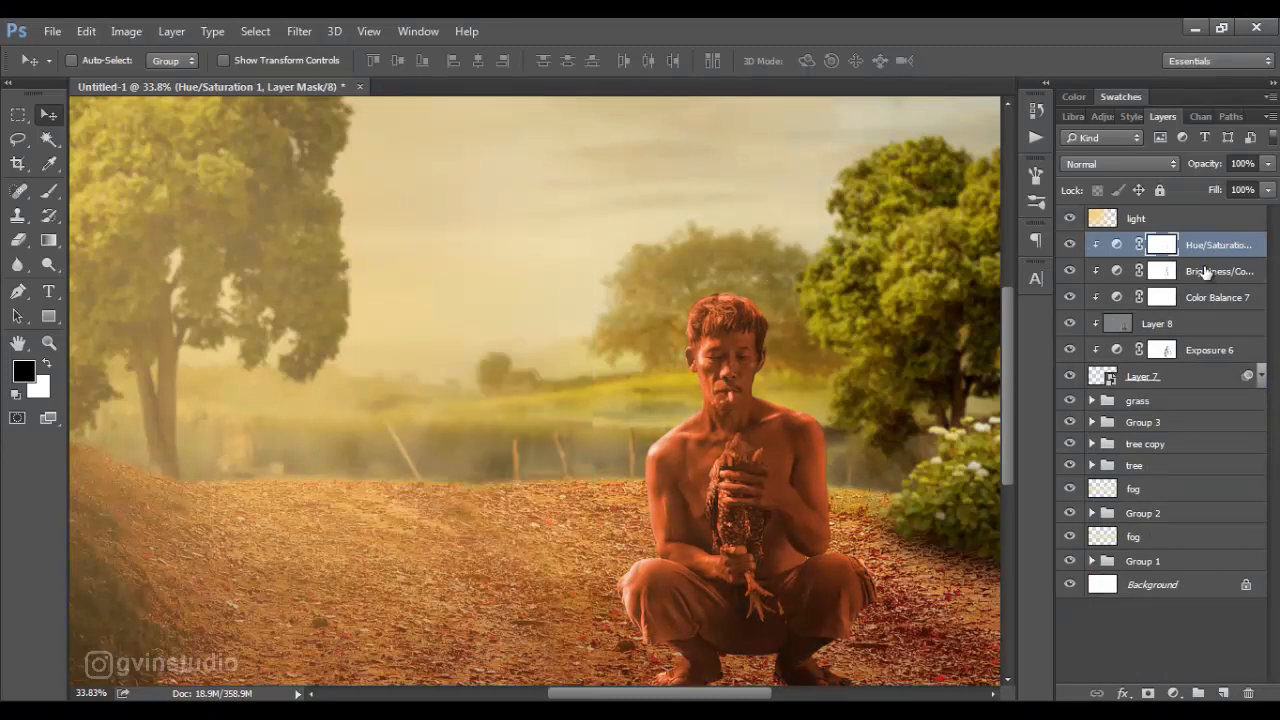
# Invert the Hue/Saturation mask, paint white over the rooster's head with a 15 px brush at 65% flow, and compare before and after
pyautogui.hotkey('ctrl', 'i')
pyautogui.scroll(3, 908, 430)
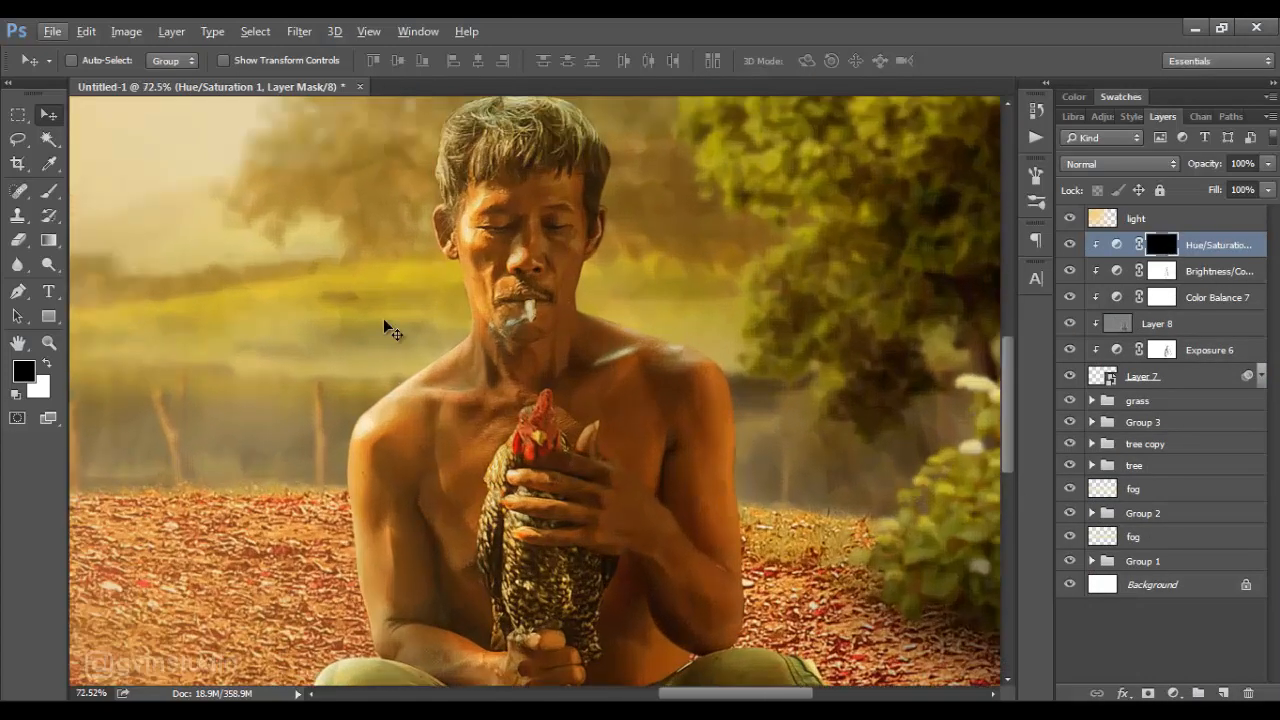
pyautogui.press('b')
pyautogui.press('x')
pyautogui.scroll(3, 568, 436)
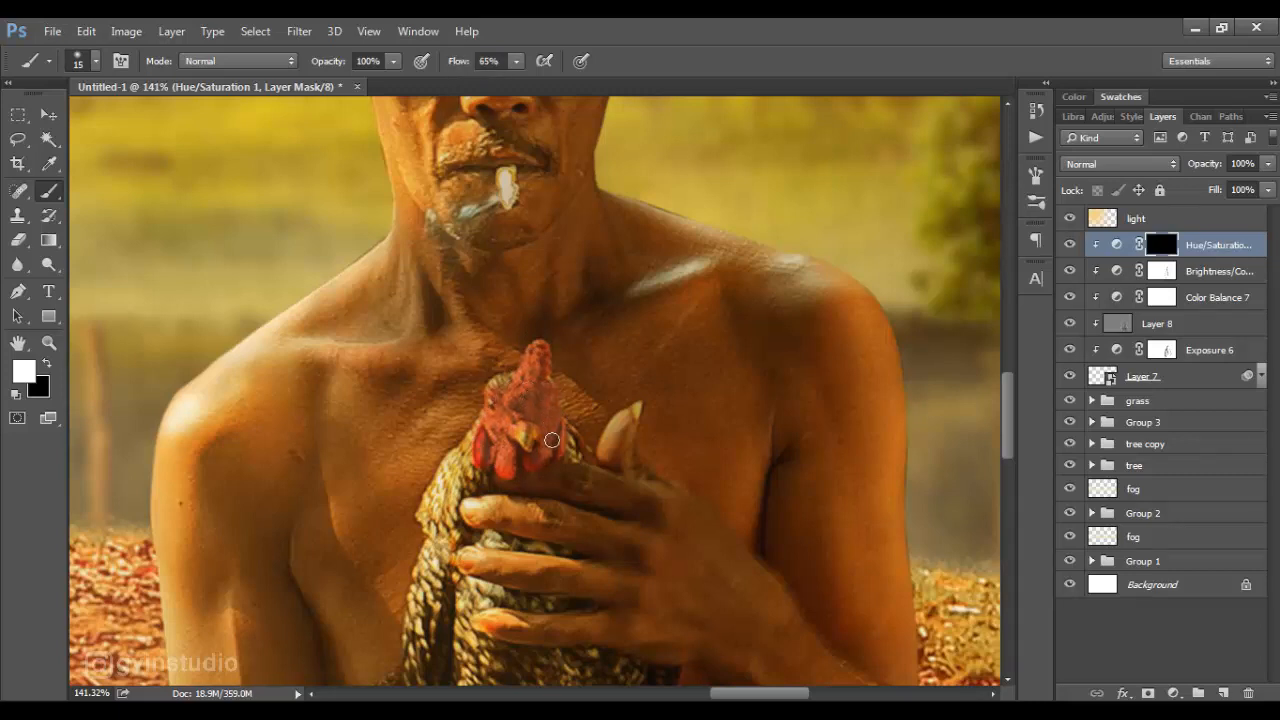
pyautogui.click(1070, 245)
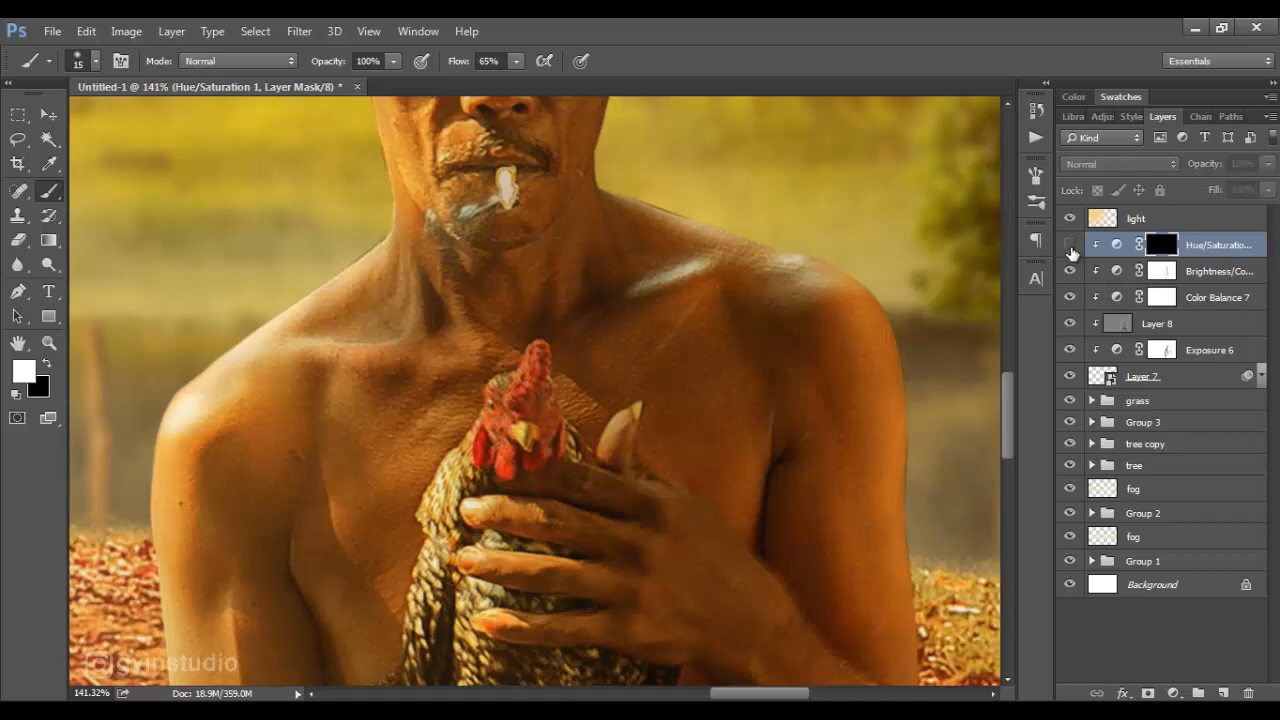
pyautogui.click(1070, 245)
pyautogui.hotkey('ctrl', '0')
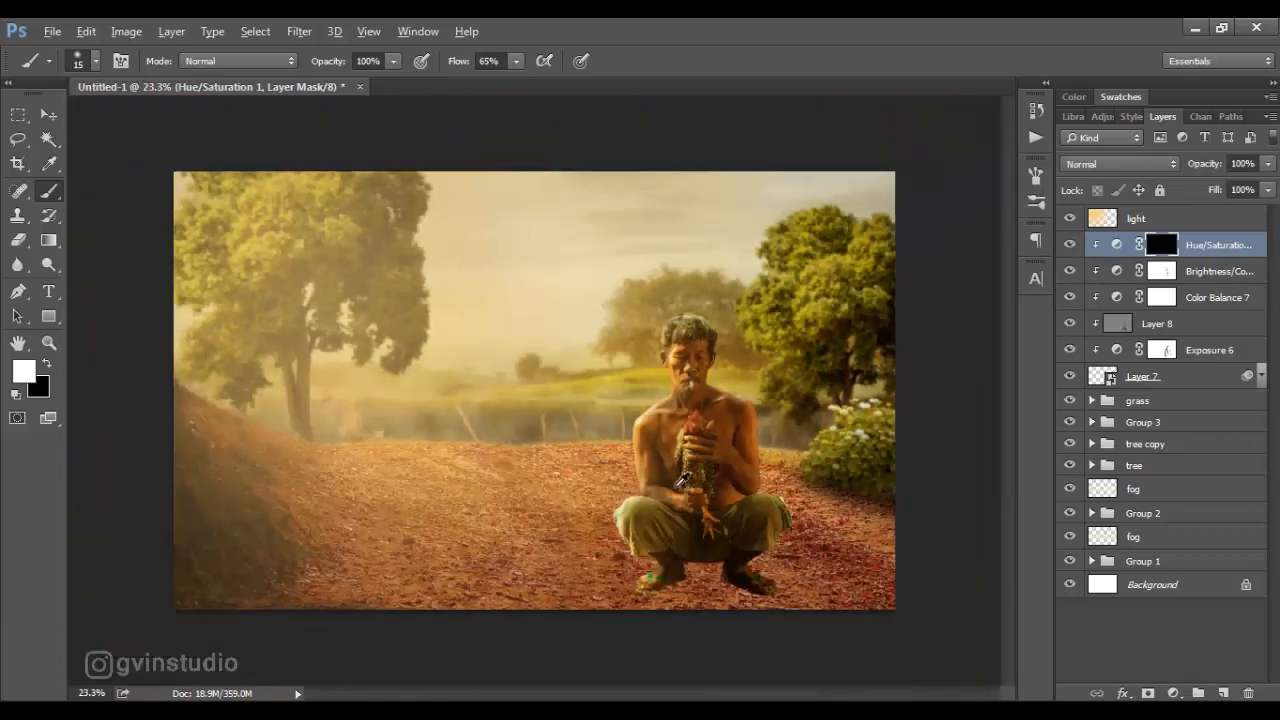
# Add a pale yellow Solid Color fill sampled from the image, in Soft Light mode, clipped to the man
pyautogui.press('i')
pyautogui.click(1173, 693)
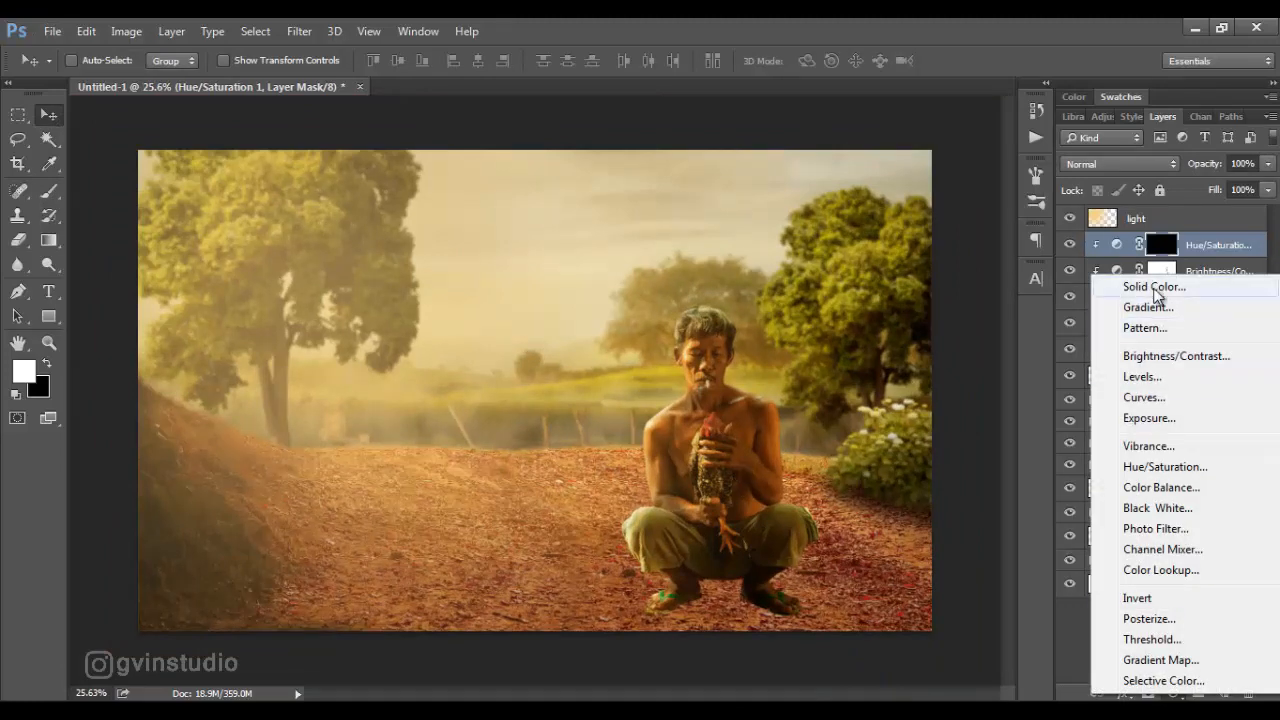
pyautogui.click(1150, 286)
pyautogui.click(862, 353)
pyautogui.moveTo(1055, 558); pyautogui.dragTo(1057, 565)
pyautogui.click(877, 355)
pyautogui.click(1169, 339)
pyautogui.press('v')
pyautogui.click(1092, 160)
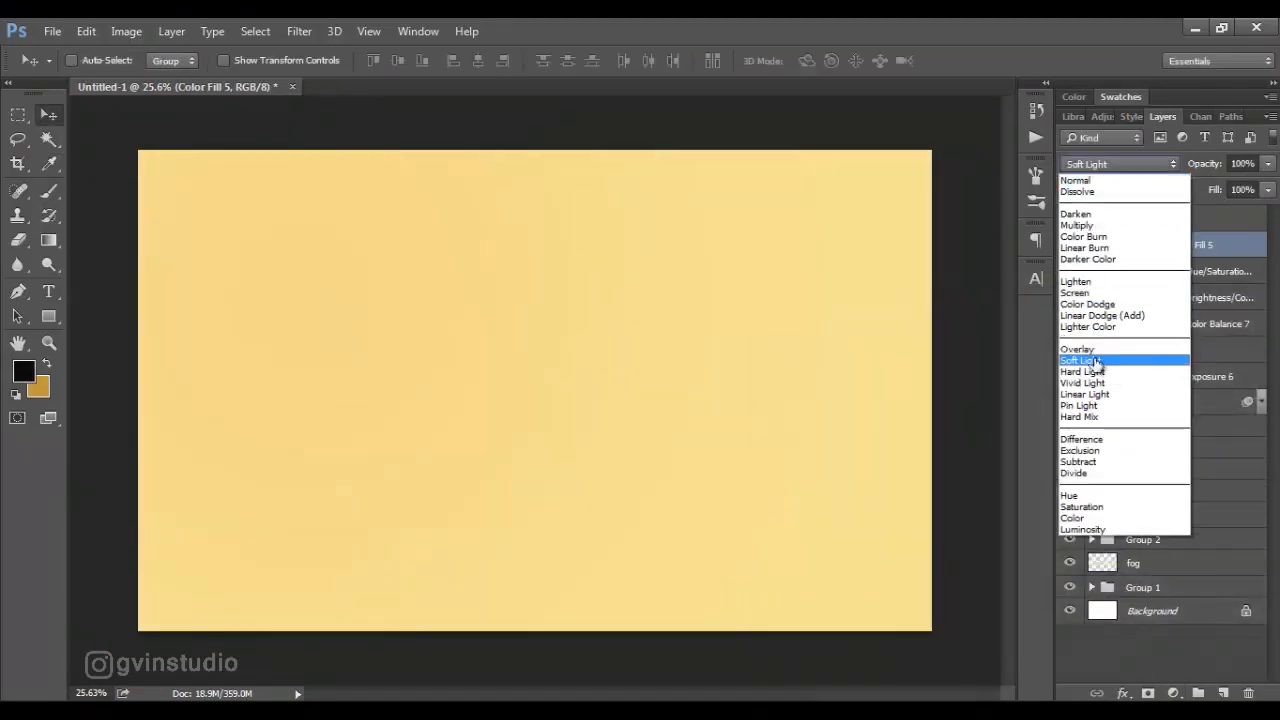
pyautogui.click(1095, 362)
pyautogui.keyDown('alt'); pyautogui.click(1209, 254); pyautogui.keyUp('alt')
# Invert the yellow fill's mask and paint white light onto the man's body with a 125 px brush at 35% flow
pyautogui.click(1166, 247)
pyautogui.hotkey('ctrl', 'i')
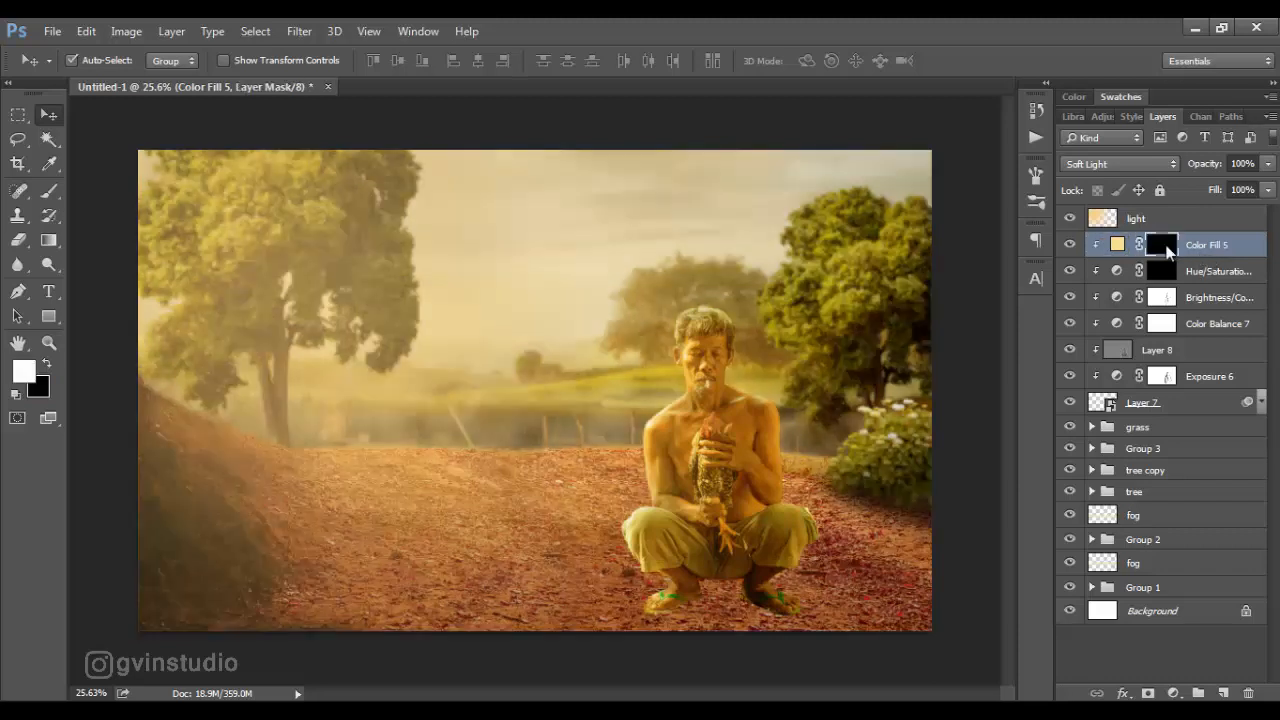
pyautogui.click(49, 191)
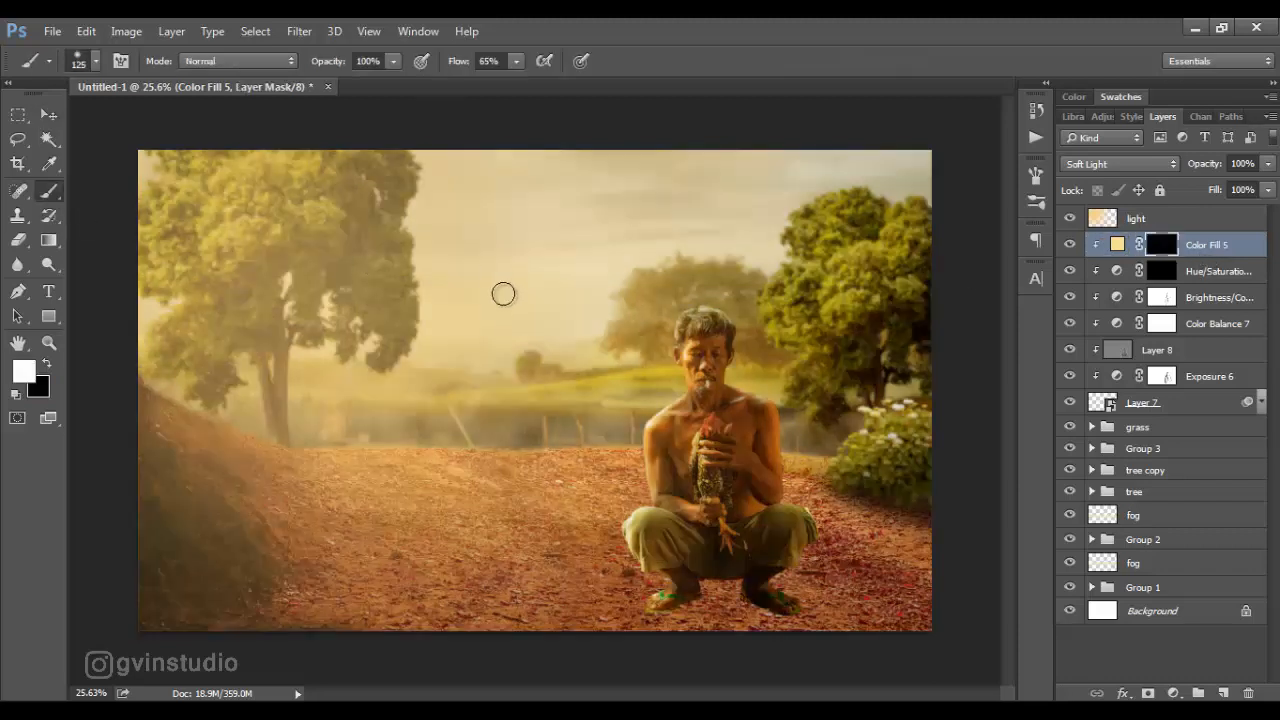
pyautogui.moveTo(458, 66); pyautogui.dragTo(428, 64)
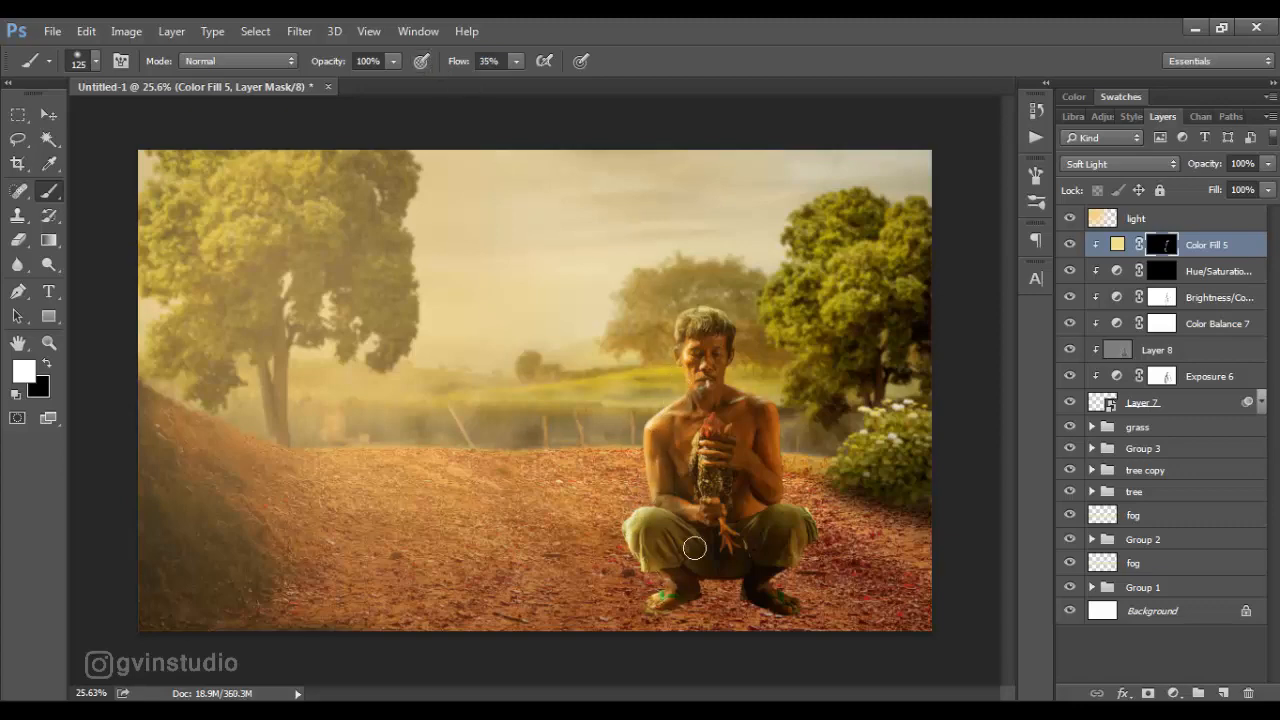
# Reduce the brush flow to 15% and paint softer white light onto the man's trousers on the yellow fill's mask
pyautogui.scroll(5, 694, 548)
pyautogui.moveTo(446, 64); pyautogui.dragTo(430, 65)
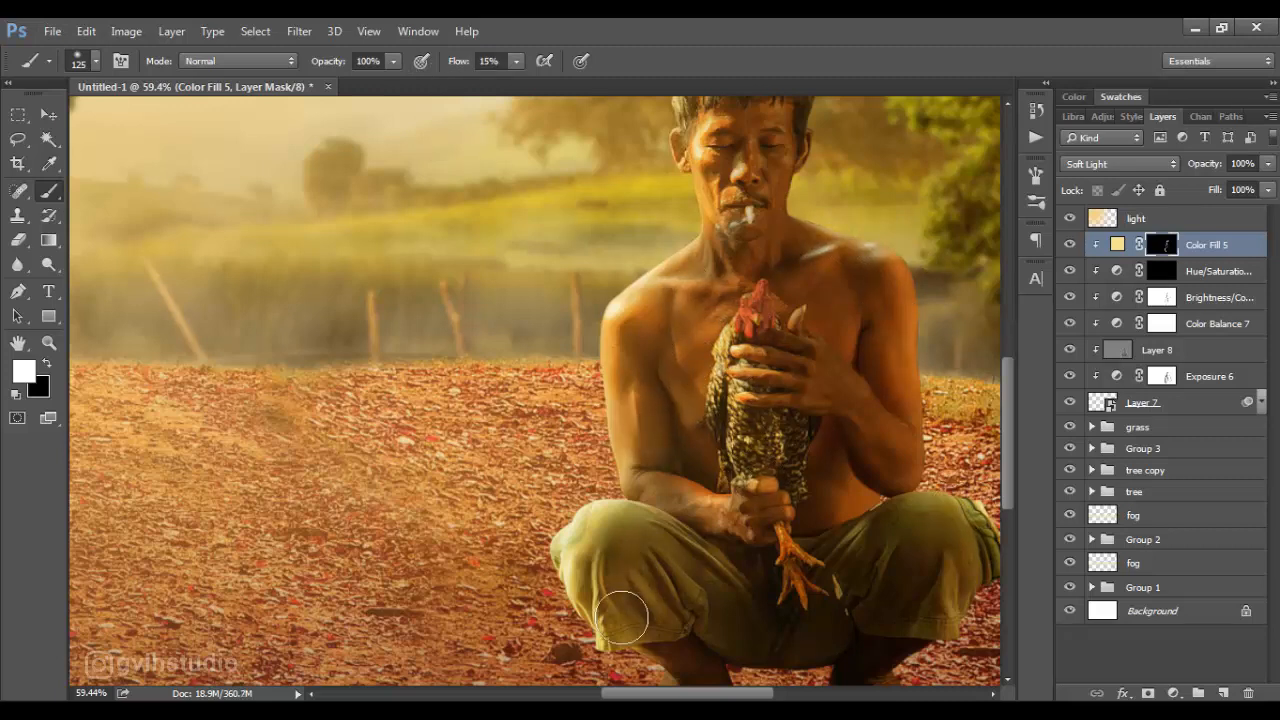
pyautogui.press('v')
pyautogui.scroll(-6, 698, 414)
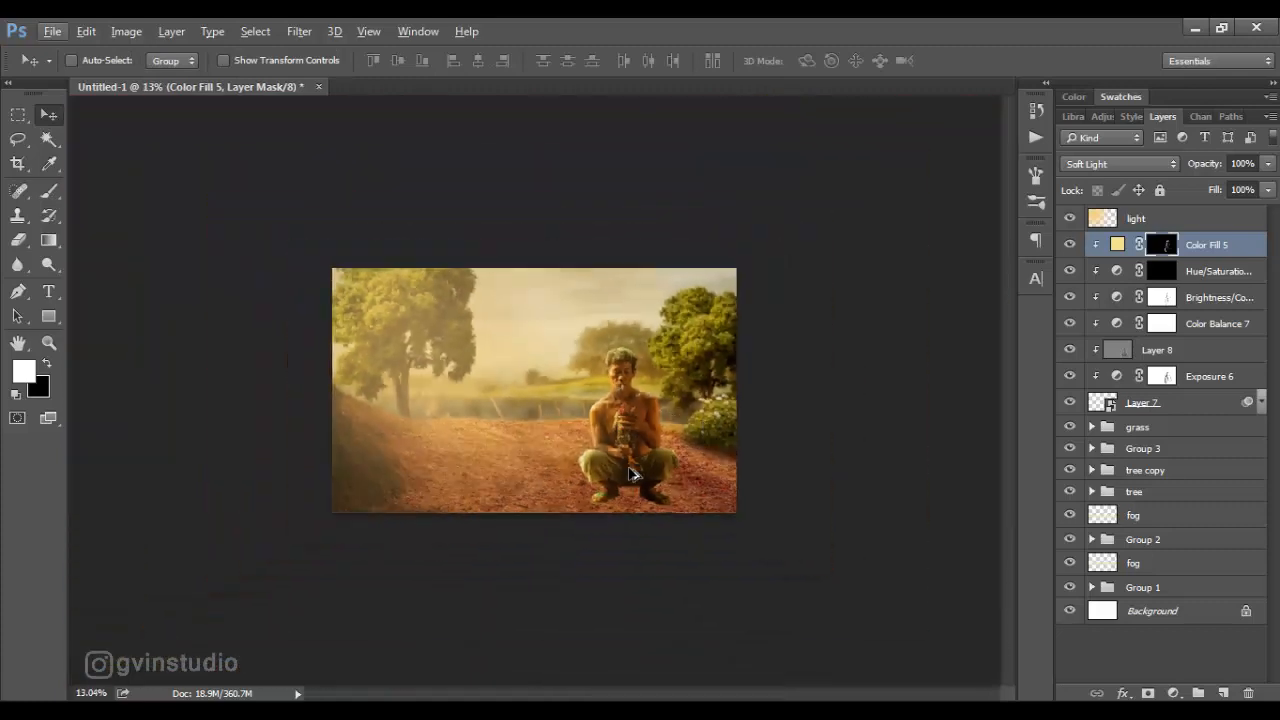
pyautogui.scroll(3, 631, 474)
# Create a new layer directly below the man's layer and name it "shadow"
pyautogui.click(1150, 410)
pyautogui.keyDown('ctrl'); pyautogui.click(1226, 692); pyautogui.keyUp('ctrl')
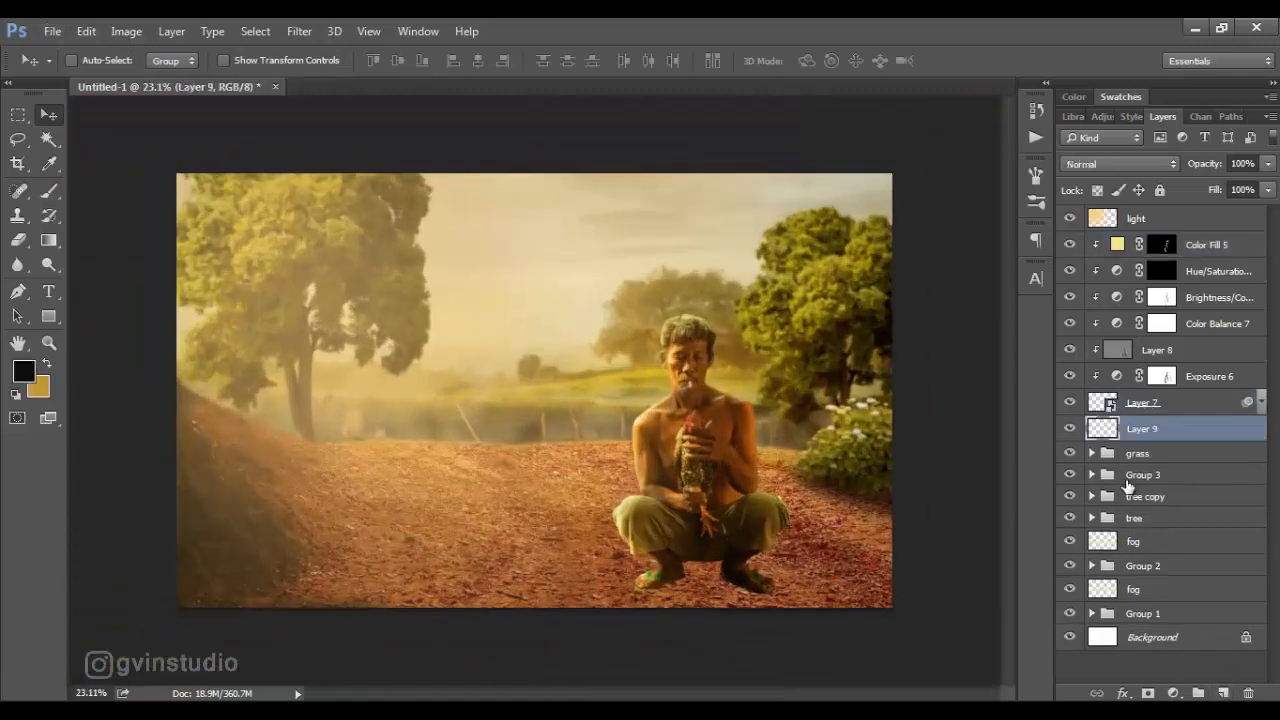
pyautogui.click(1140, 428)
pyautogui.write('shadow')
pyautogui.press('Return')
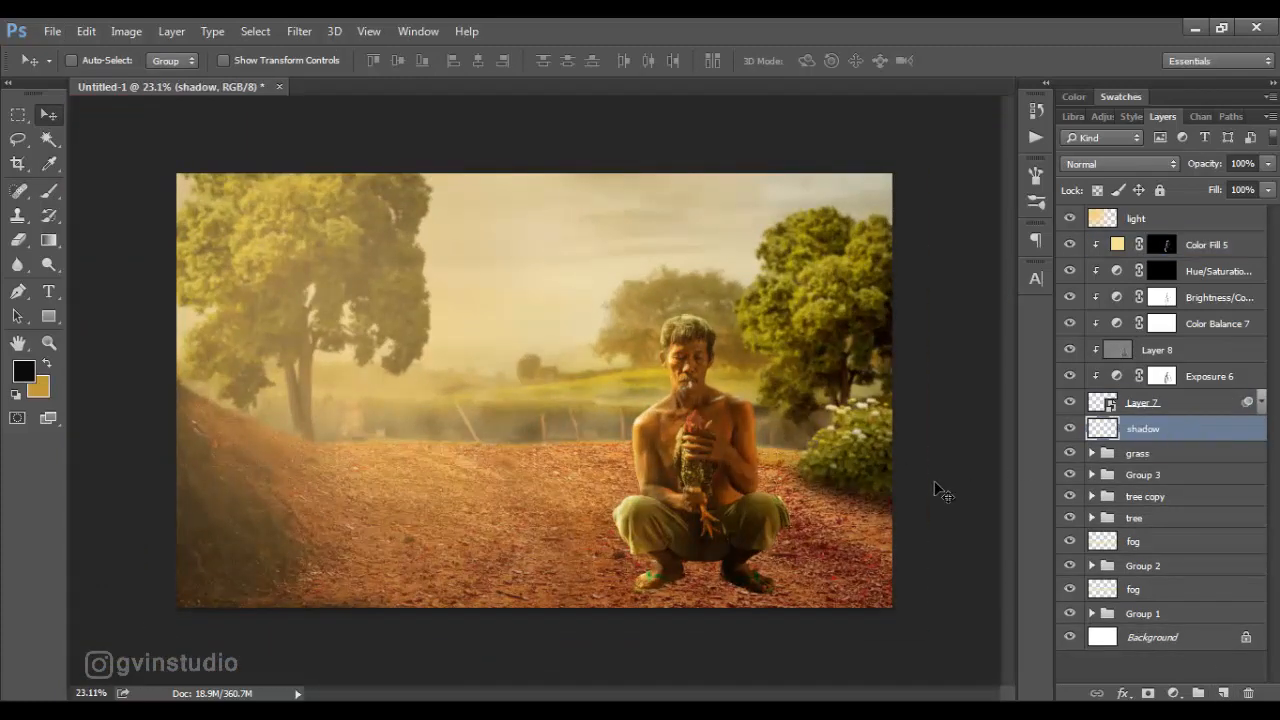
# Paint black contact shadows under the man's feet with a flattened 175 px brush at 15% flow, and set the shadow layer to Multiply
pyautogui.click(50, 188)
pyautogui.rightClick(553, 461)
pyautogui.click(695, 406)
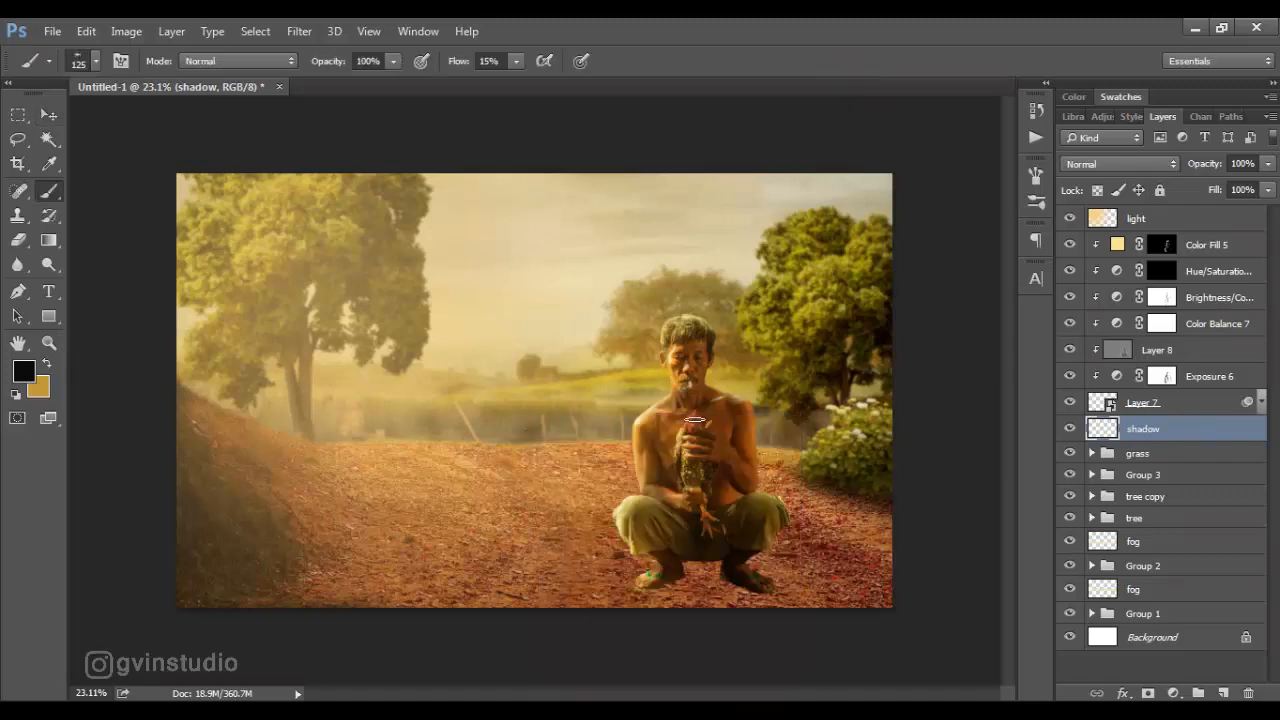
pyautogui.scroll(6, 678, 574)
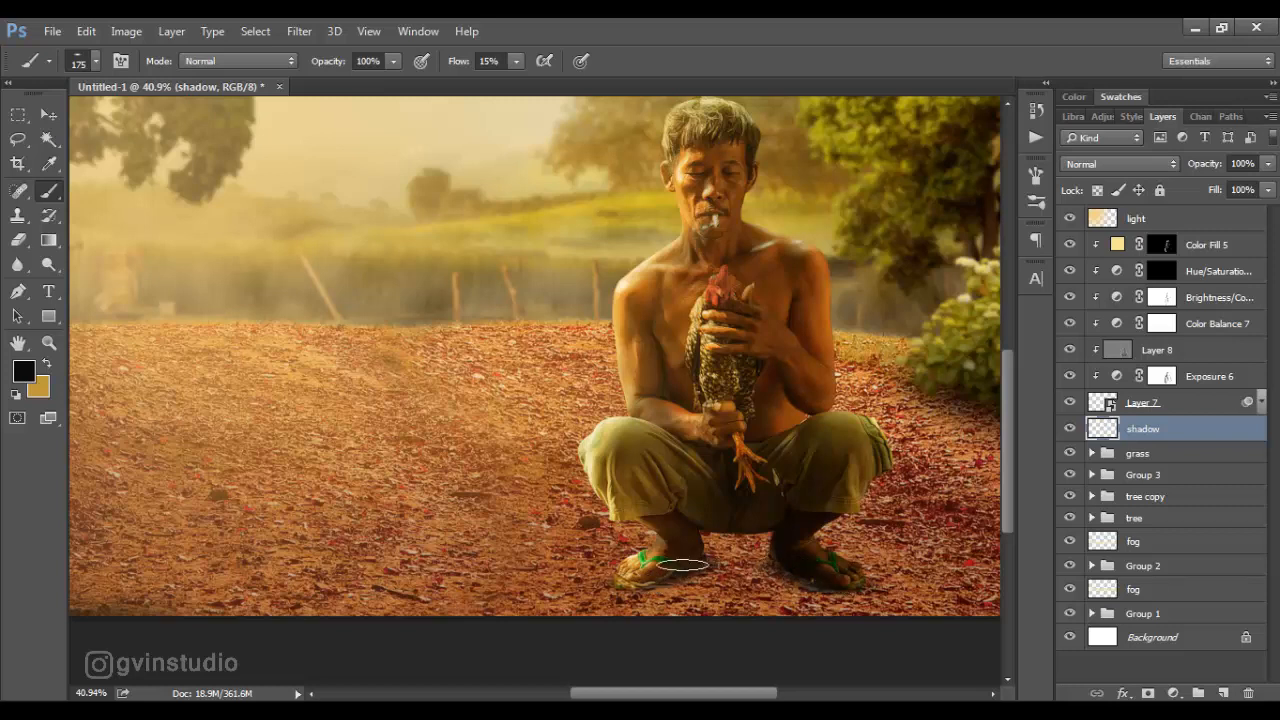
pyautogui.click(1110, 163)
pyautogui.click(1094, 224)
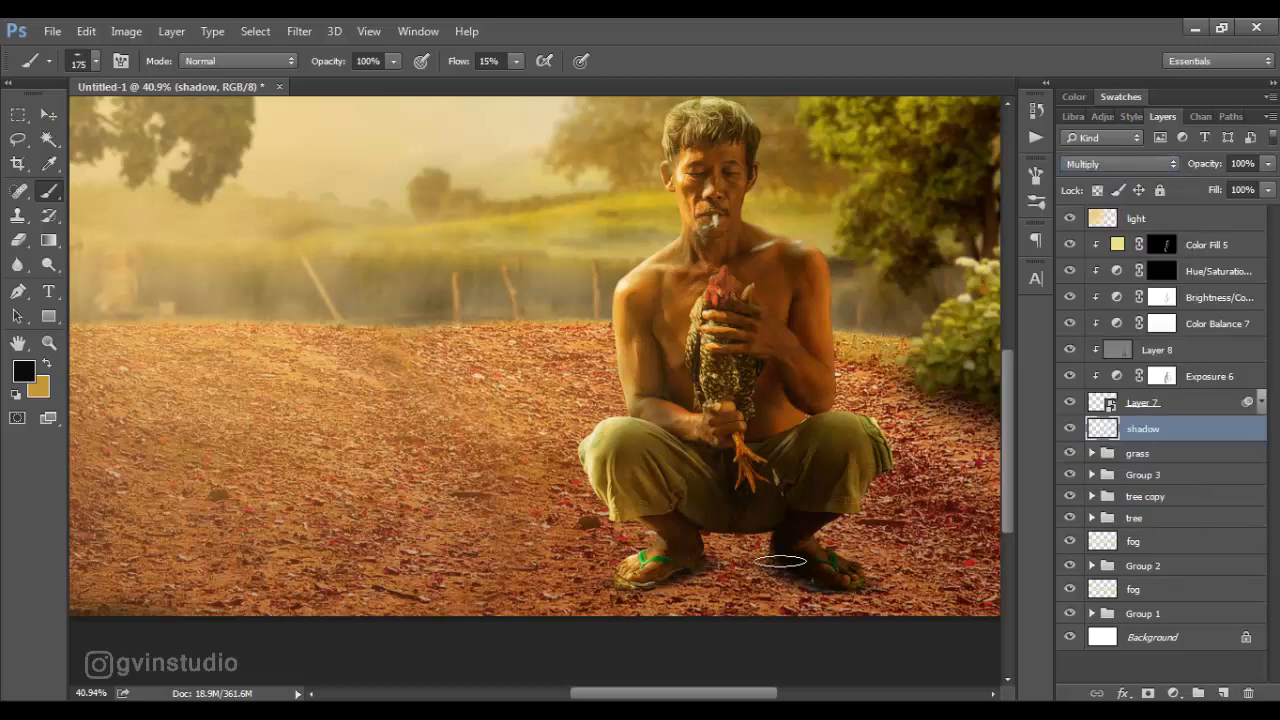
# Add a layer above the shadow layer and paint a black shadow on the ground around the man's feet with a soft 250 px brush
pyautogui.click(1223, 693)
pyautogui.scroll(-4, 669, 495)
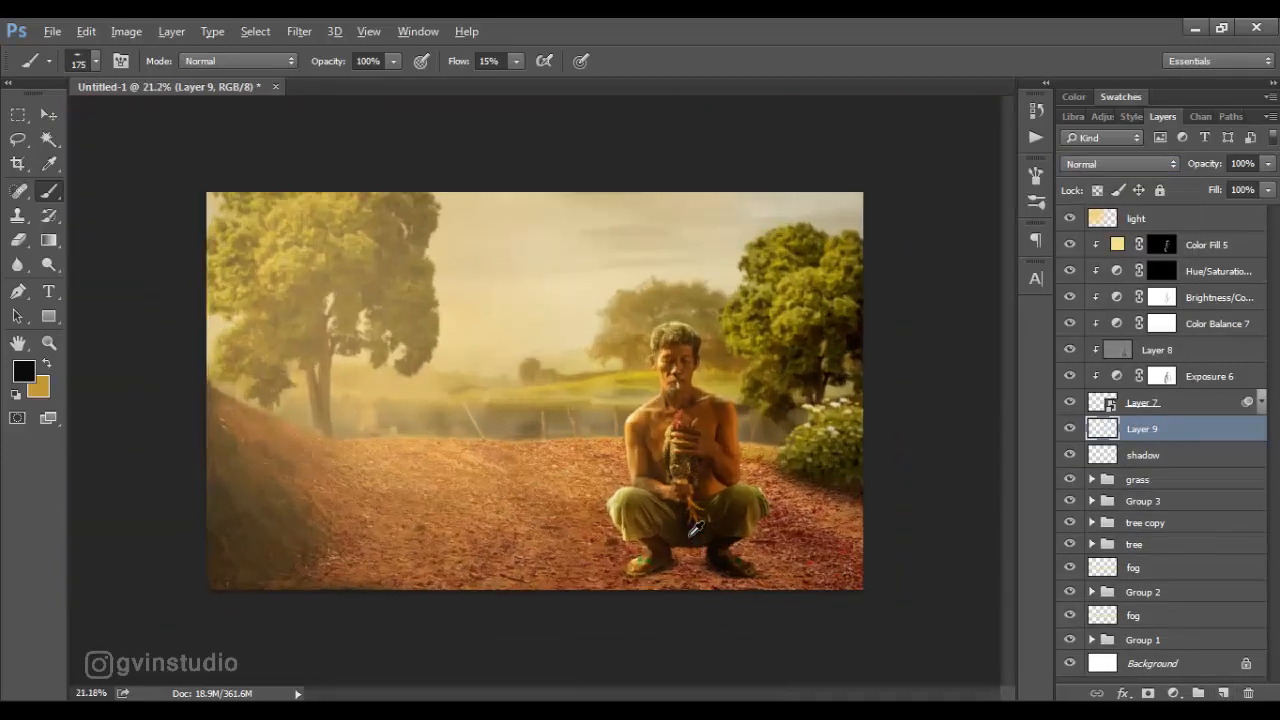
pyautogui.rightClick(628, 527)
pyautogui.click(692, 543)
pyautogui.click(885, 88)
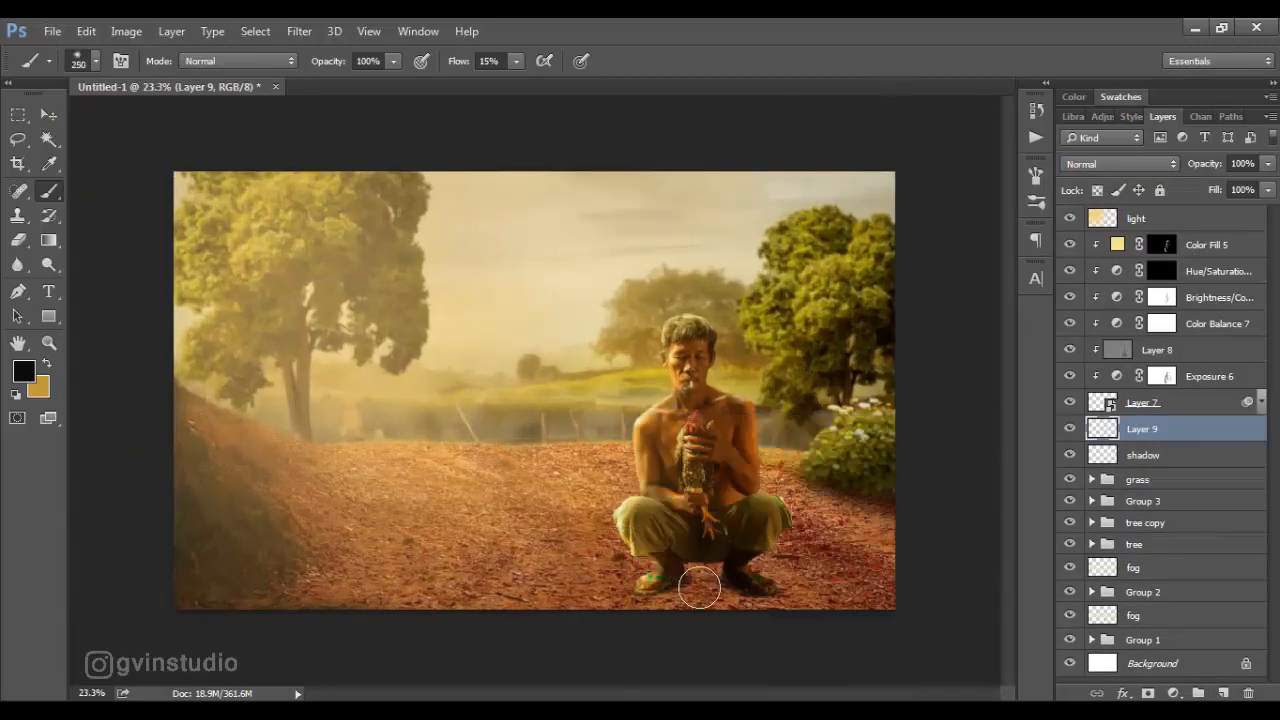
pyautogui.moveTo(699, 587)
pyautogui.mouseDown()
pyautogui.moveTo(653, 599)
pyautogui.moveTo(781, 611)
pyautogui.moveTo(795, 600)
pyautogui.moveTo(697, 601)
pyautogui.mouseUp()
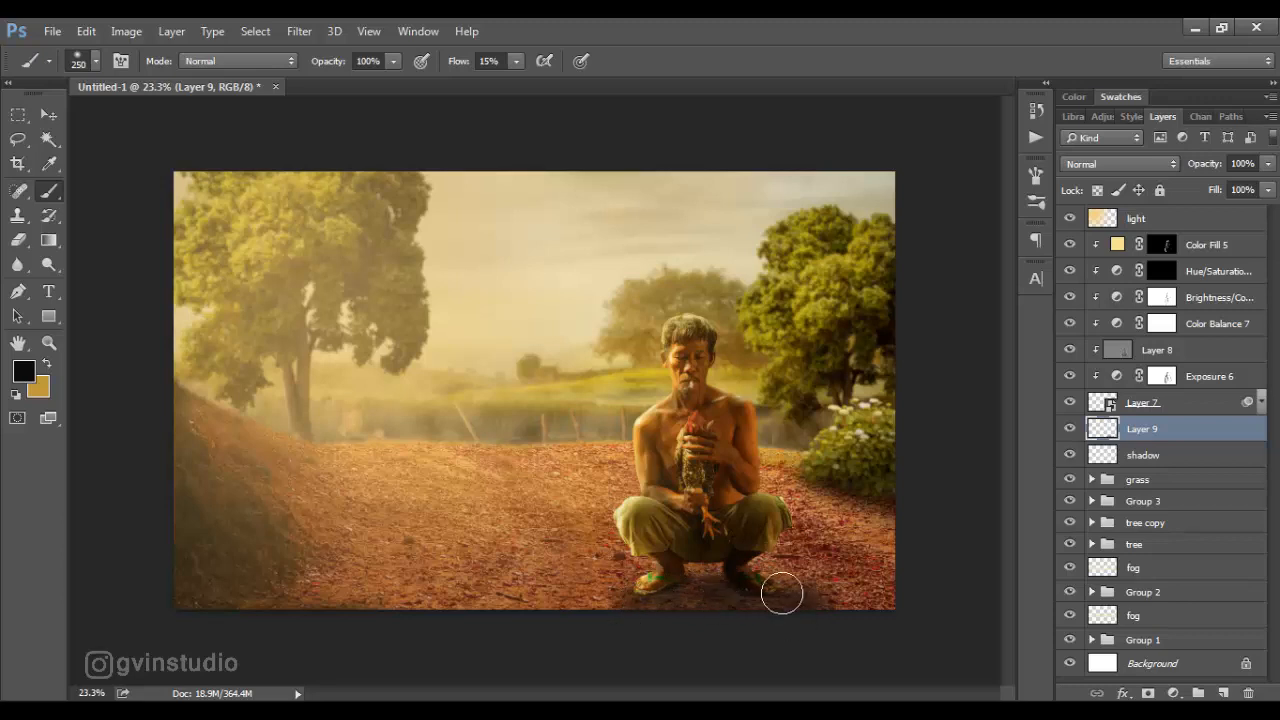
# Deepen the ground shadow beneath the man on the Multiply shadow layer with a soft 125 px brush
pyautogui.click(48, 115)
pyautogui.click(1140, 455)
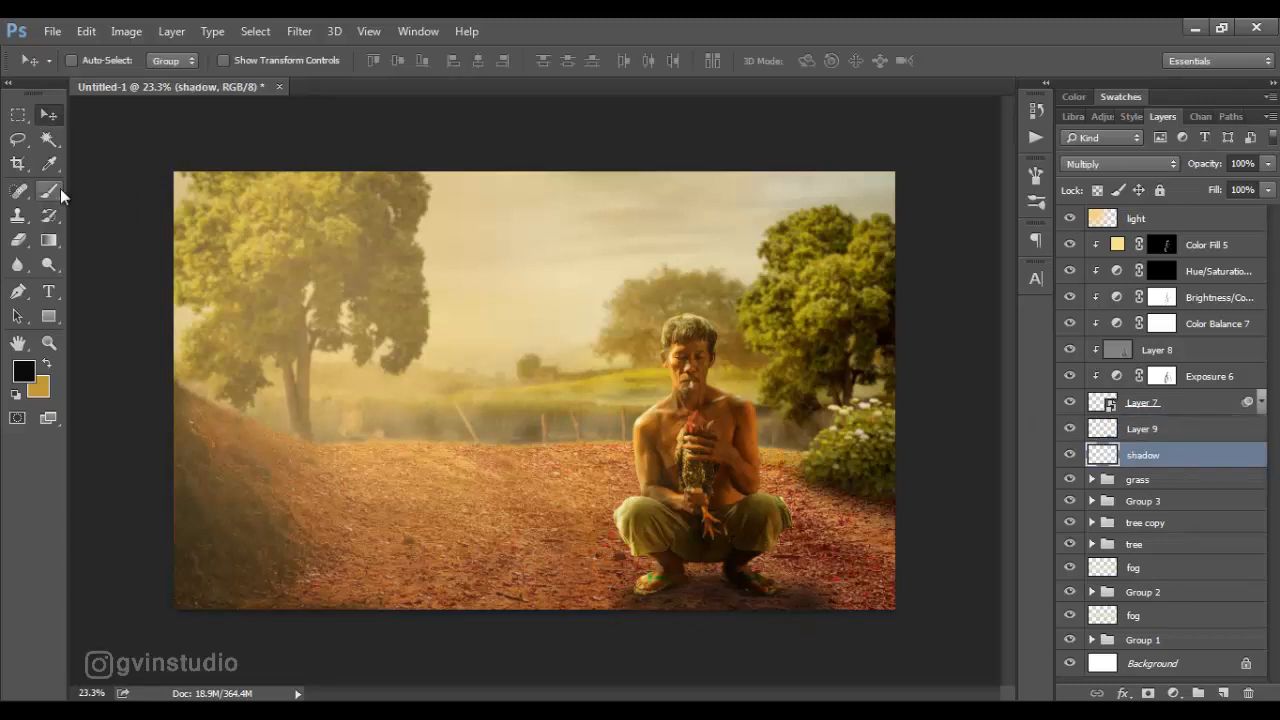
pyautogui.click(48, 191)
pyautogui.press('[')
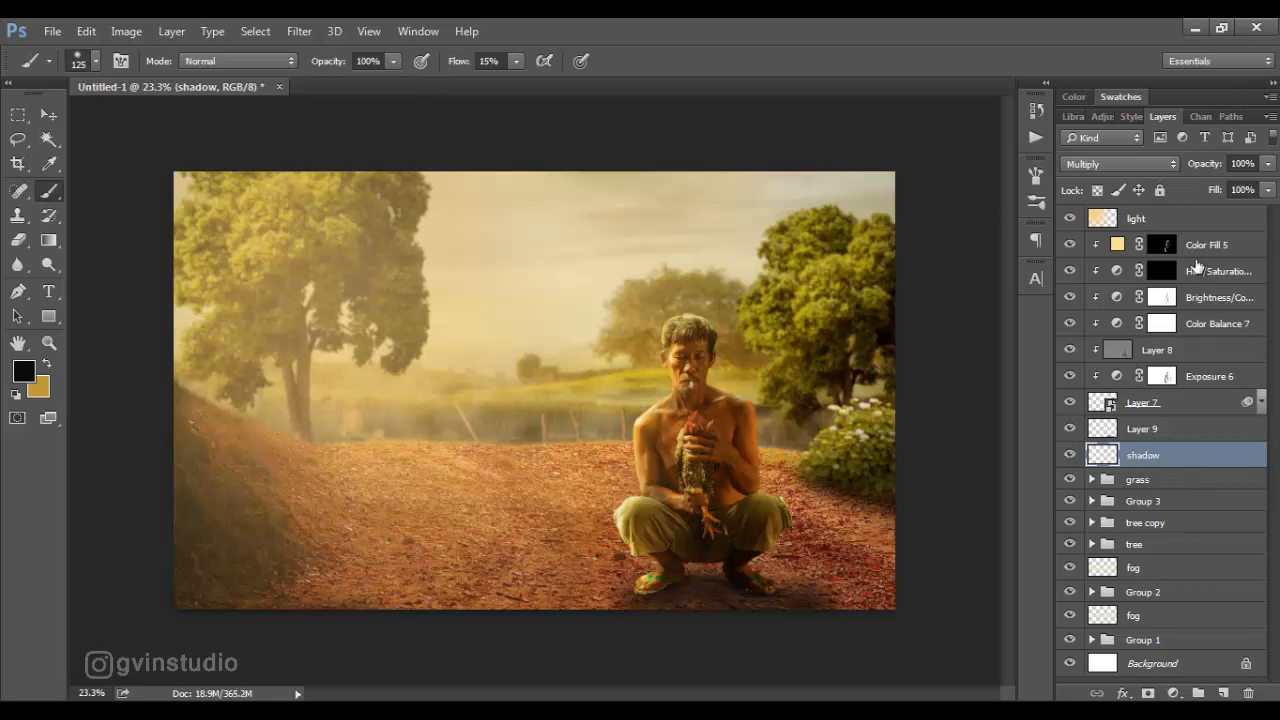
# Group all the man's layers, from the shadow layer up to Color Fill 5, and name the group "model"
pyautogui.keyDown('shift'); pyautogui.click(1197, 248); pyautogui.keyUp('shift')
pyautogui.hotkey('ctrl', 'g')
pyautogui.click(1069, 243)
pyautogui.click(1069, 243)
pyautogui.doubleClick(1145, 243)
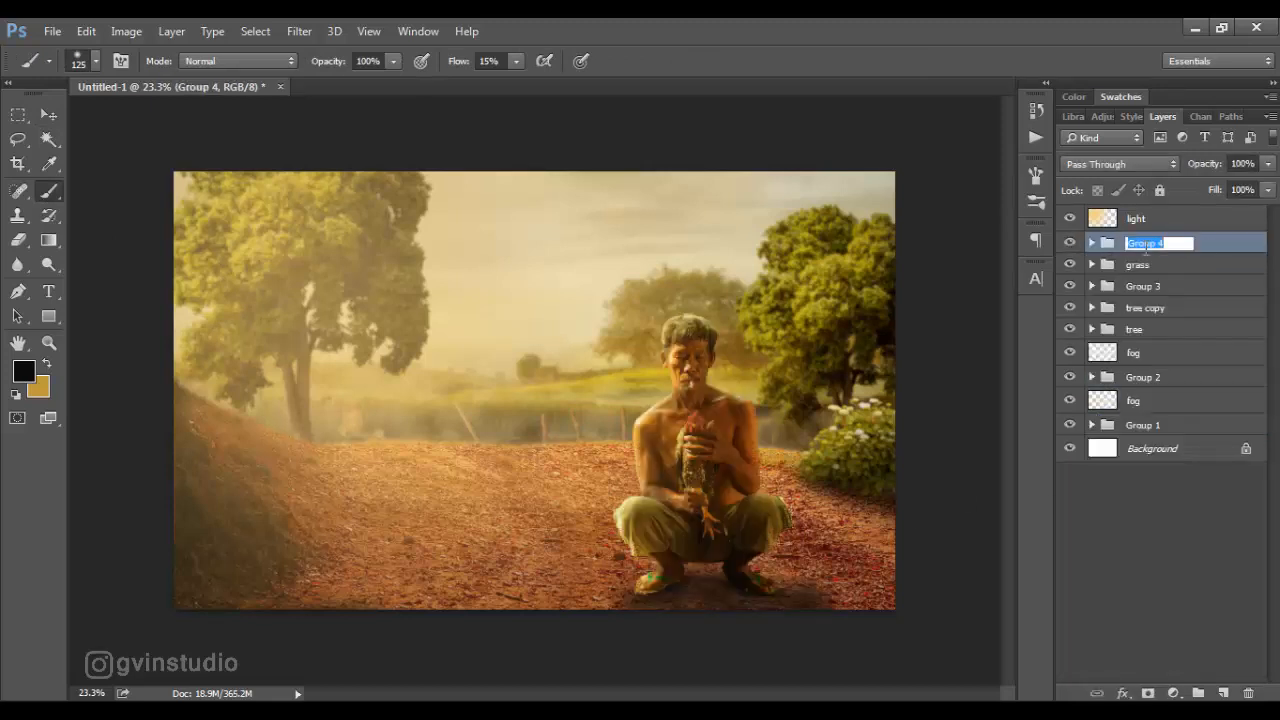
pyautogui.write('model')
pyautogui.press('Return')
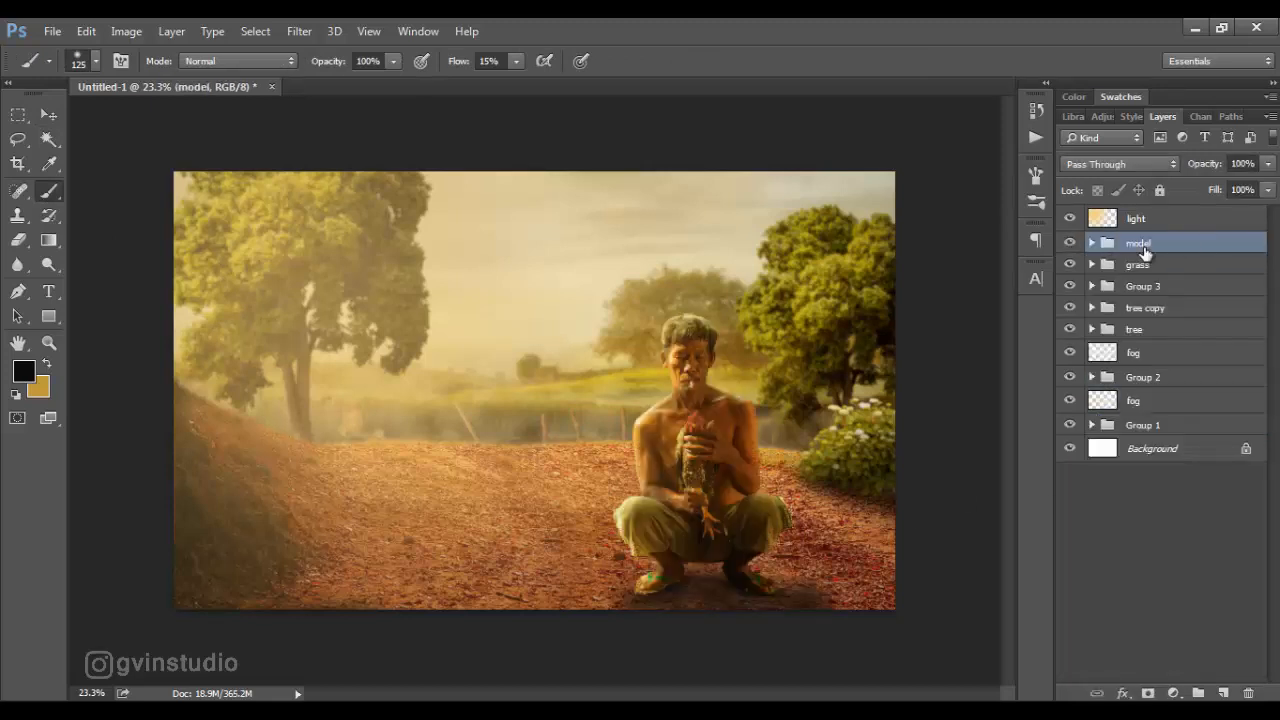
# Find the ground's group by toggling group visibility, and add a Levels adjustment above Color Fill 2, clipped to the ground, that darkens it
pyautogui.click(1071, 379)
pyautogui.click(1071, 379)
pyautogui.click(1072, 426)
pyautogui.click(1072, 426)
pyautogui.click(1070, 287)
pyautogui.click(1070, 287)
pyautogui.click(1091, 286)
pyautogui.click(1200, 309)
pyautogui.click(1173, 693)
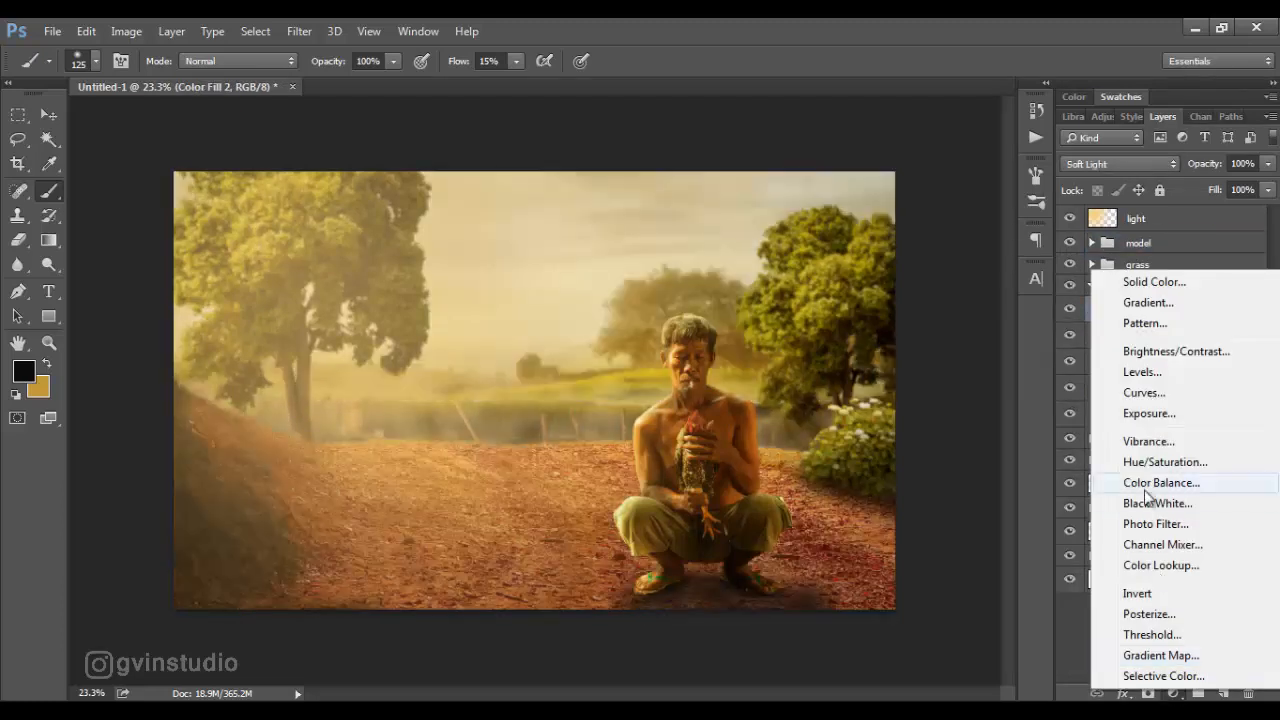
pyautogui.click(1145, 390)
pyautogui.click(447, 540)
pyautogui.moveTo(566, 468); pyautogui.dragTo(495, 466)
pyautogui.click(583, 211)
# Paint black on the Levels mask over the sunlit far part of the ground with a soft 700 px brush at 15% flow
pyautogui.press('x')
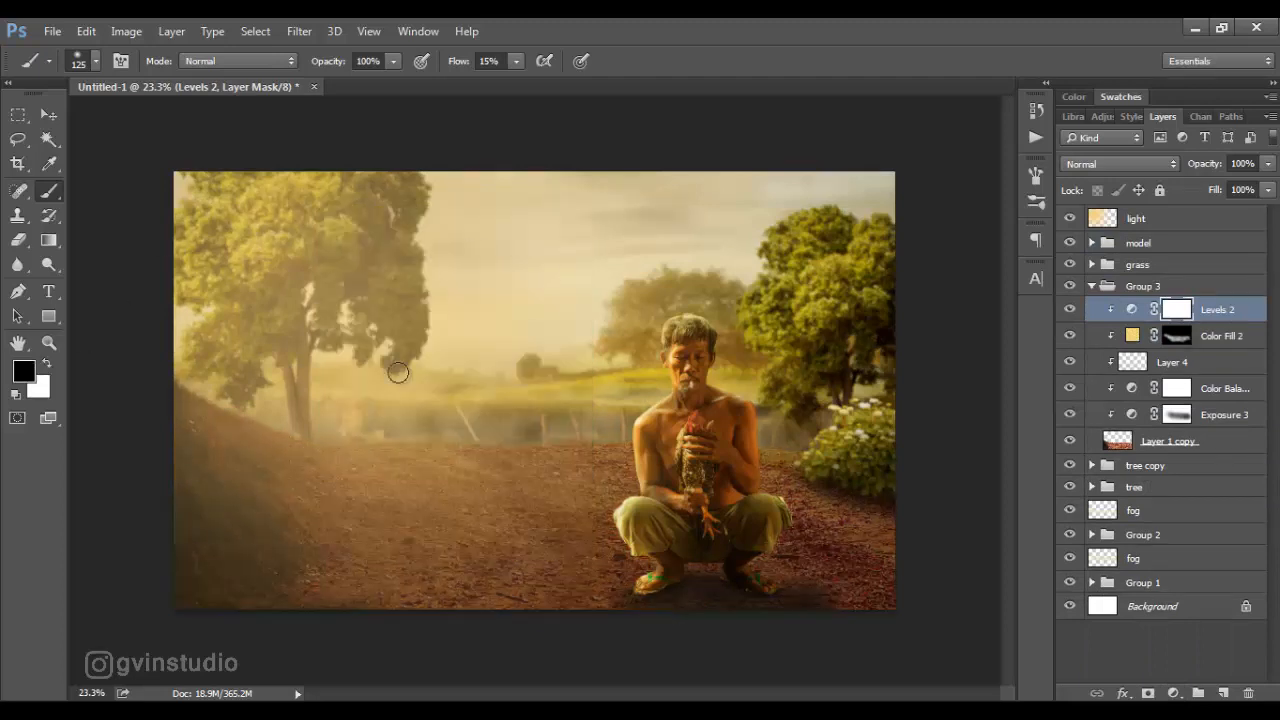
pyautogui.press(']')
pyautogui.press(']')
pyautogui.press(']')
pyautogui.press(']')
pyautogui.press(']')
pyautogui.press(']')
pyautogui.press(']')
pyautogui.press(']')
pyautogui.press('[')
pyautogui.moveTo(277, 380)
pyautogui.mouseDown()
pyautogui.moveTo(450, 410)
pyautogui.moveTo(449, 444)
pyautogui.moveTo(717, 506)
pyautogui.moveTo(724, 467)
pyautogui.moveTo(783, 436)
pyautogui.moveTo(453, 491)
pyautogui.moveTo(792, 498)
pyautogui.moveTo(376, 452)
pyautogui.moveTo(570, 458)
pyautogui.moveTo(531, 428)
pyautogui.mouseUp()
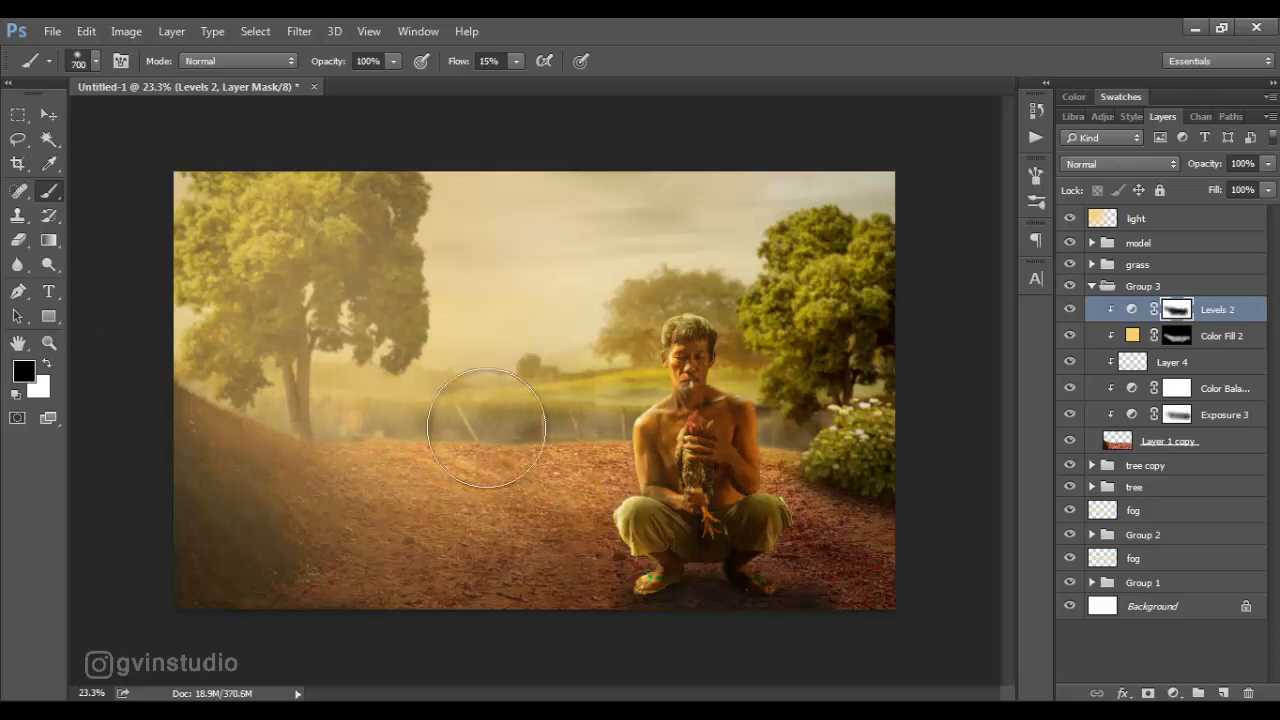
pyautogui.press('v')
pyautogui.scroll(-3, 746, 468)
pyautogui.scroll(5, 746, 468)
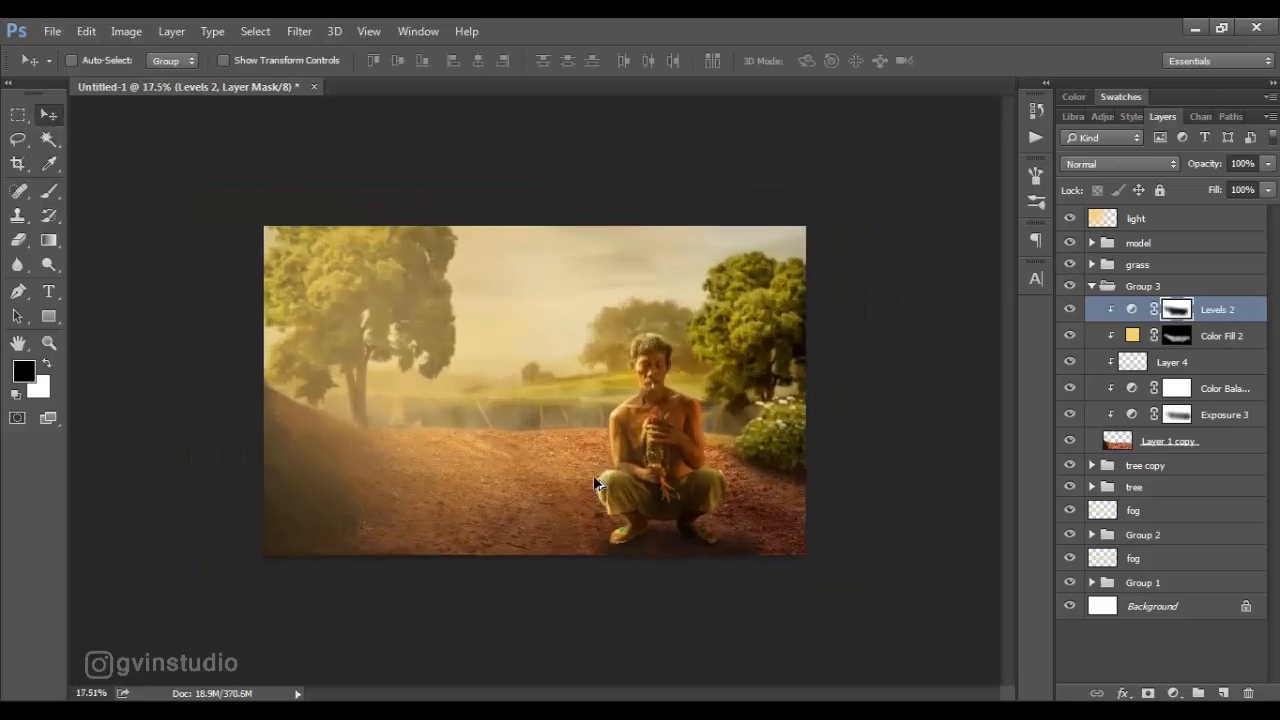
# Open chiken.psd, merge its two rooster layers, and bring the rooster into the composite above the model group
pyautogui.click(1092, 287)
pyautogui.click(1138, 243)
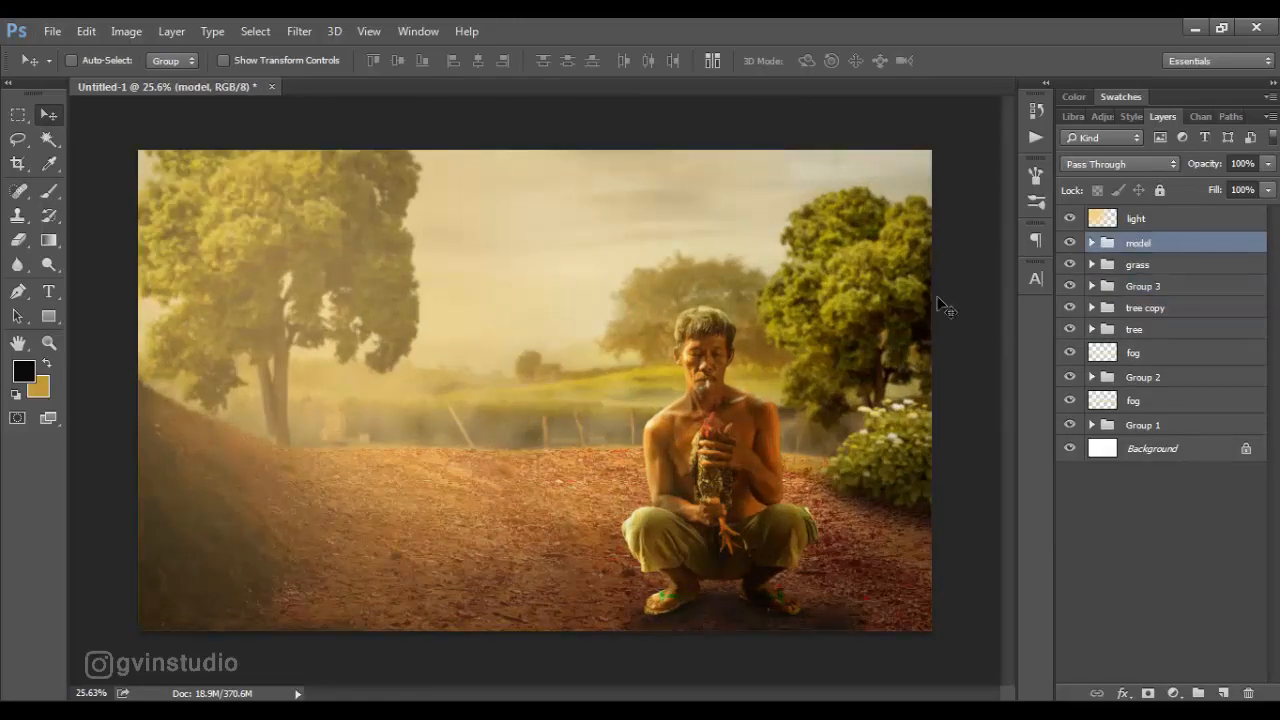
pyautogui.click(51, 37)
pyautogui.click(70, 70)
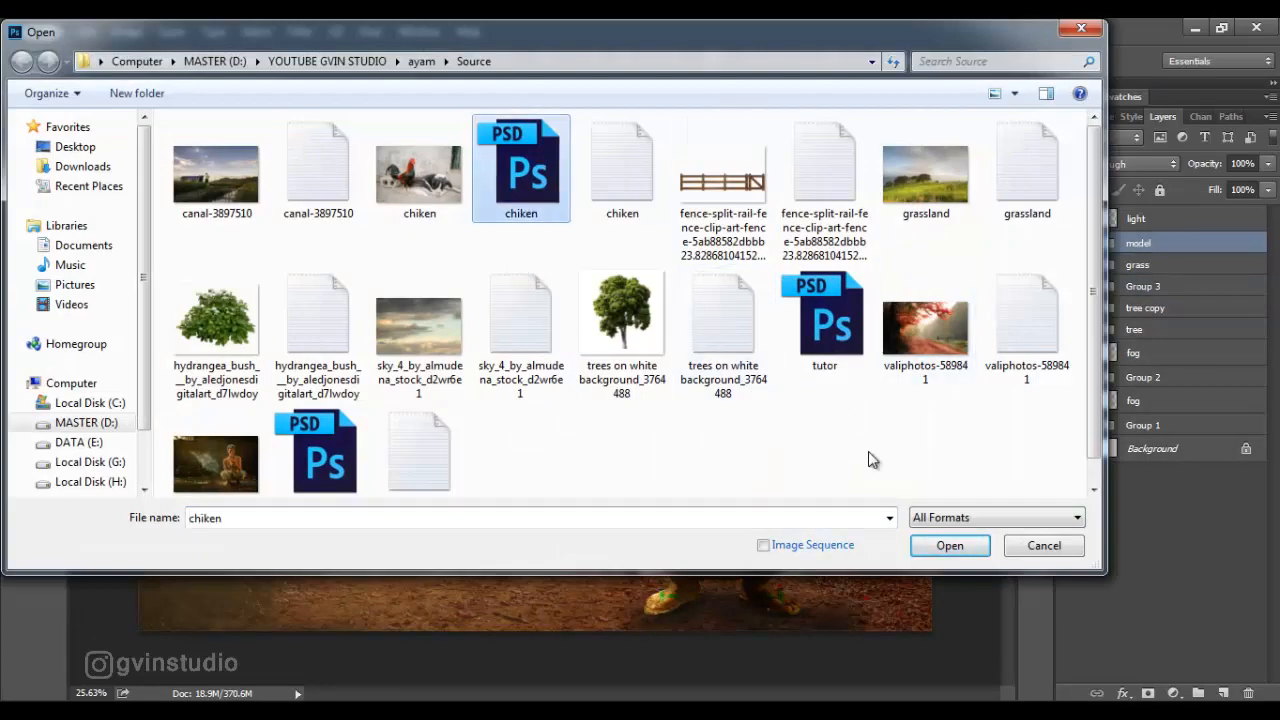
pyautogui.press('Return')
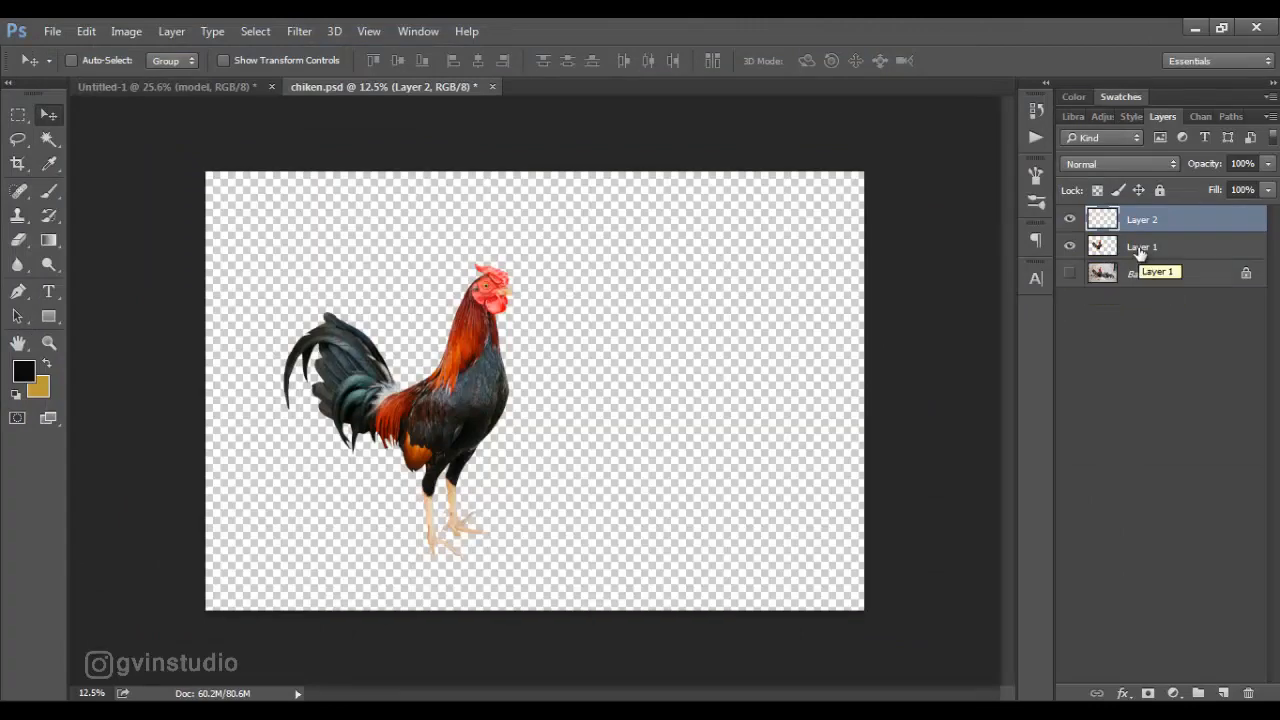
pyautogui.keyDown('ctrl'); pyautogui.click(1138, 250); pyautogui.keyUp('ctrl')
pyautogui.hotkey('ctrl', 'e')
pyautogui.moveTo(450, 392); pyautogui.dragTo(471, 327)
# Scale the rooster to about 22% and stand it on the ground beside the squatting man
pyautogui.hotkey('ctrl', 't')
pyautogui.moveTo(607, 636); pyautogui.dragTo(379, 336)
pyautogui.moveTo(374, 310); pyautogui.dragTo(578, 583)
pyautogui.moveTo(586, 299); pyautogui.dragTo(554, 515)
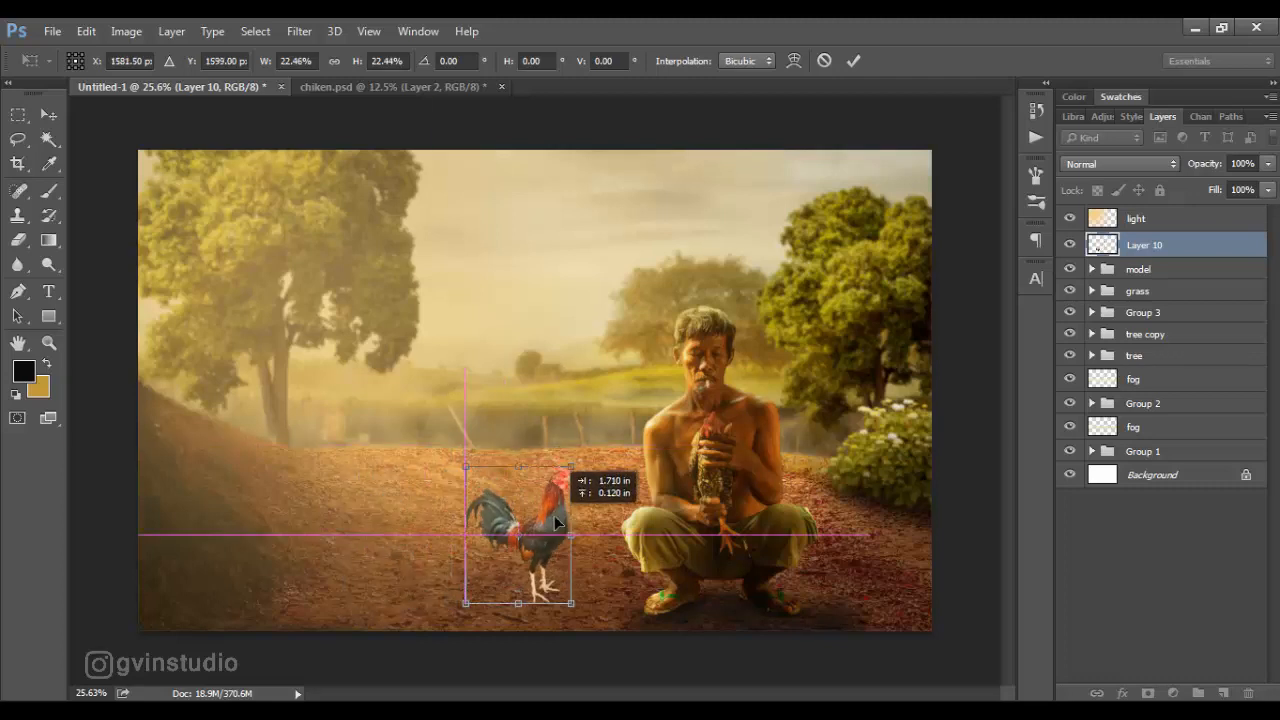
pyautogui.click(853, 60)
pyautogui.moveTo(690, 470)
pyautogui.mouseDown()
pyautogui.moveTo(705, 440)
pyautogui.moveTo(705, 467)
pyautogui.mouseUp()
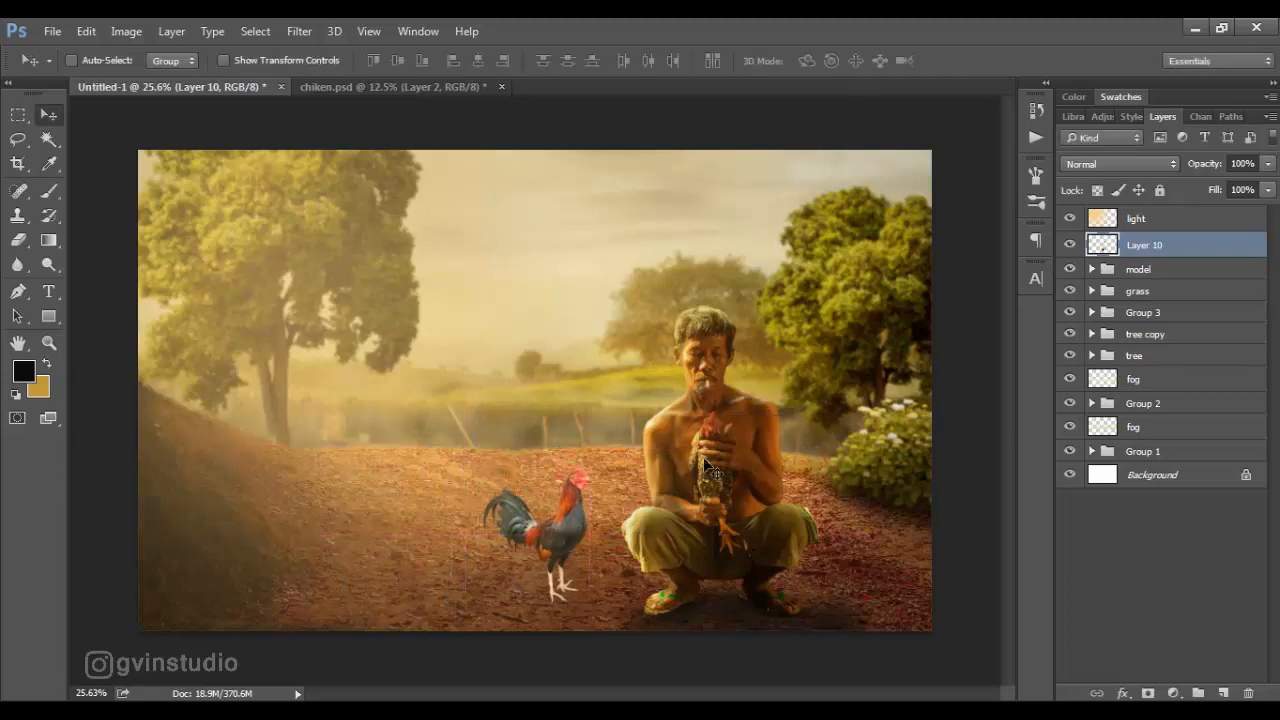
# Add a new layer above Levels 2 in Group 3, clipped to the ground
pyautogui.click(1070, 312)
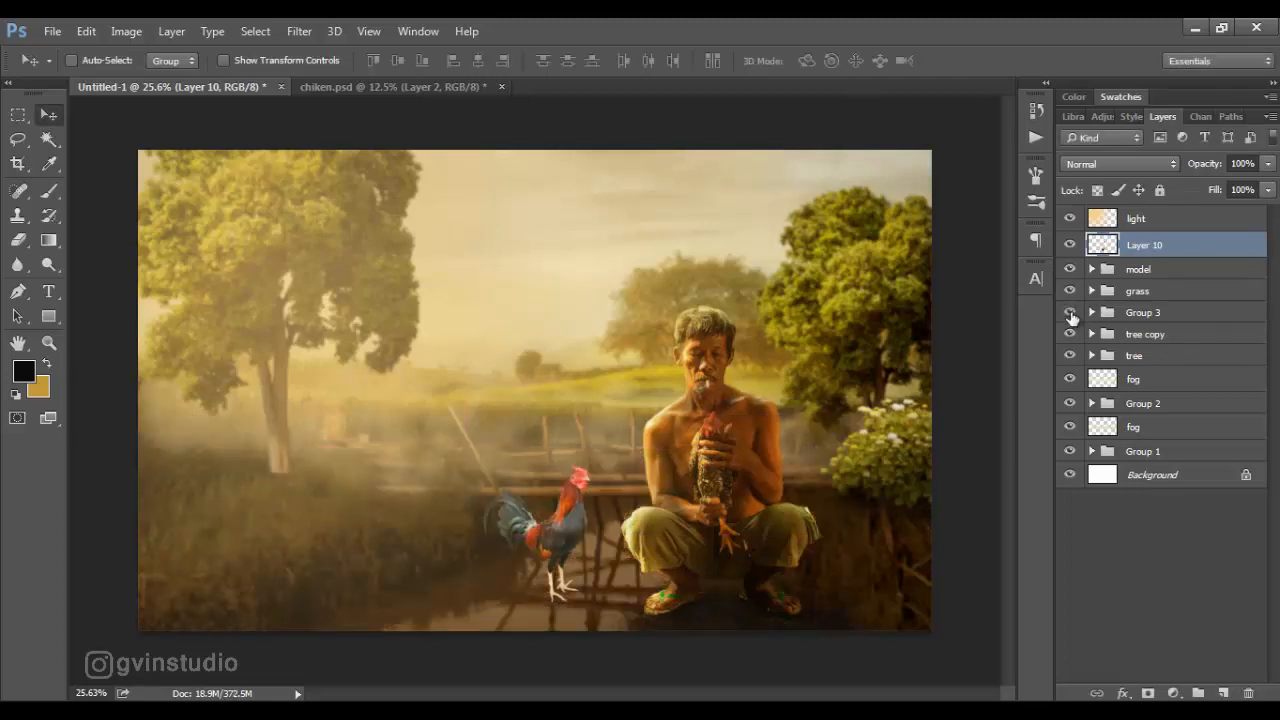
pyautogui.click(1070, 312)
pyautogui.click(1092, 313)
pyautogui.click(1221, 341)
pyautogui.keyDown('alt'); pyautogui.click(1222, 693); pyautogui.keyUp('alt')
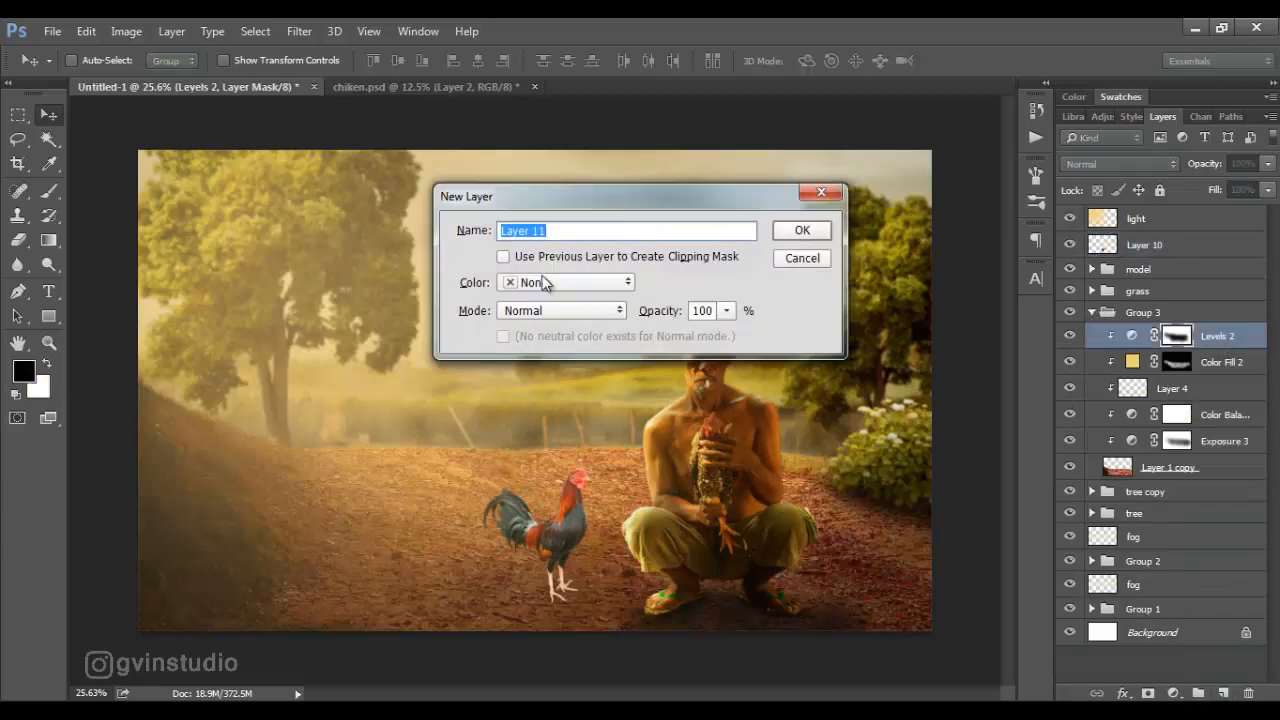
pyautogui.press('Return')
# Darken the foreground ground on the clipped layer with color 050300, using a 700 px brush at 15% flow and lowering its opacity to 26%
pyautogui.press('b')
pyautogui.keyDown('alt'); pyautogui.click(169, 516); pyautogui.keyUp('alt')
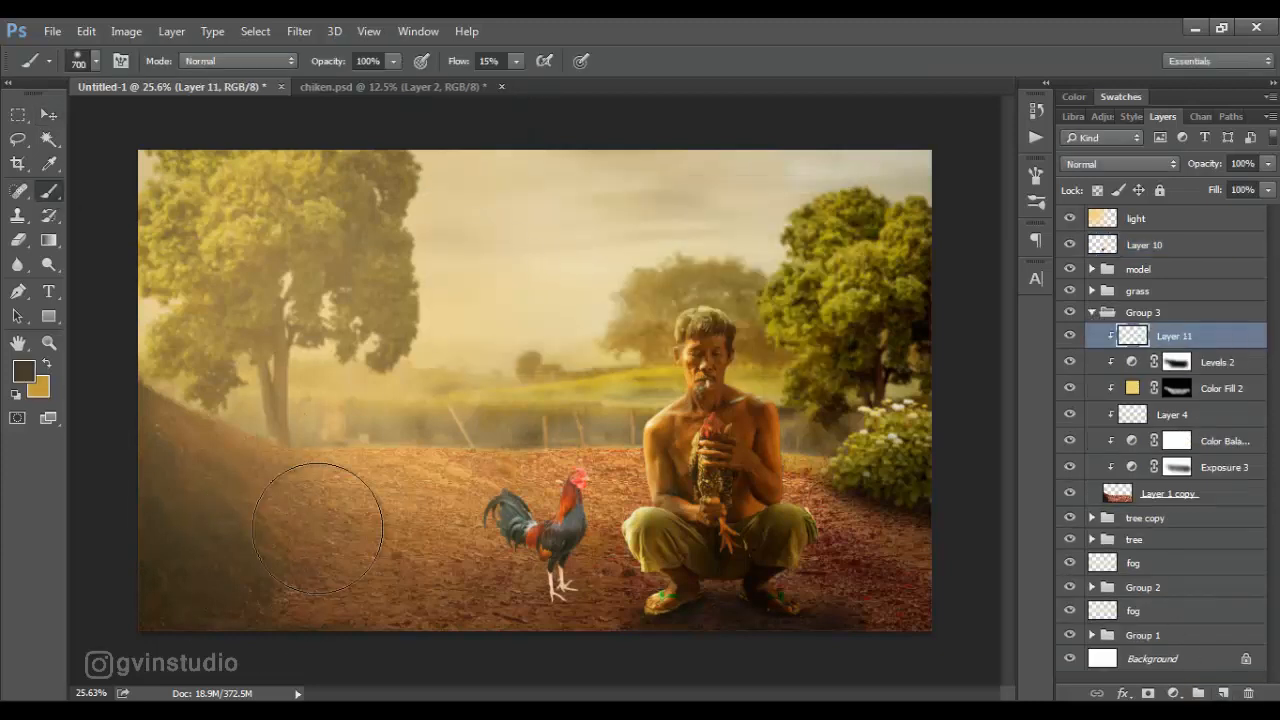
pyautogui.click(26, 371)
pyautogui.click(1009, 583)
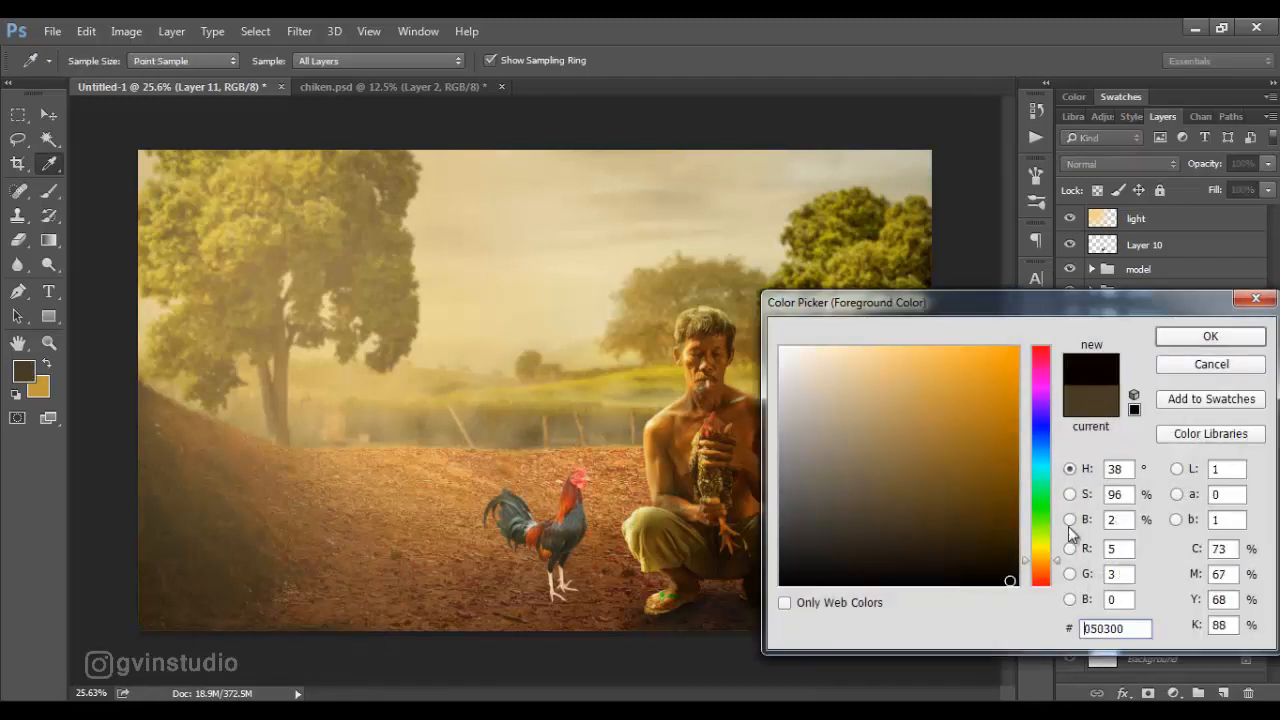
pyautogui.click(1177, 339)
pyautogui.moveTo(377, 637)
pyautogui.mouseDown()
pyautogui.moveTo(354, 620)
pyautogui.moveTo(226, 622)
pyautogui.mouseUp()
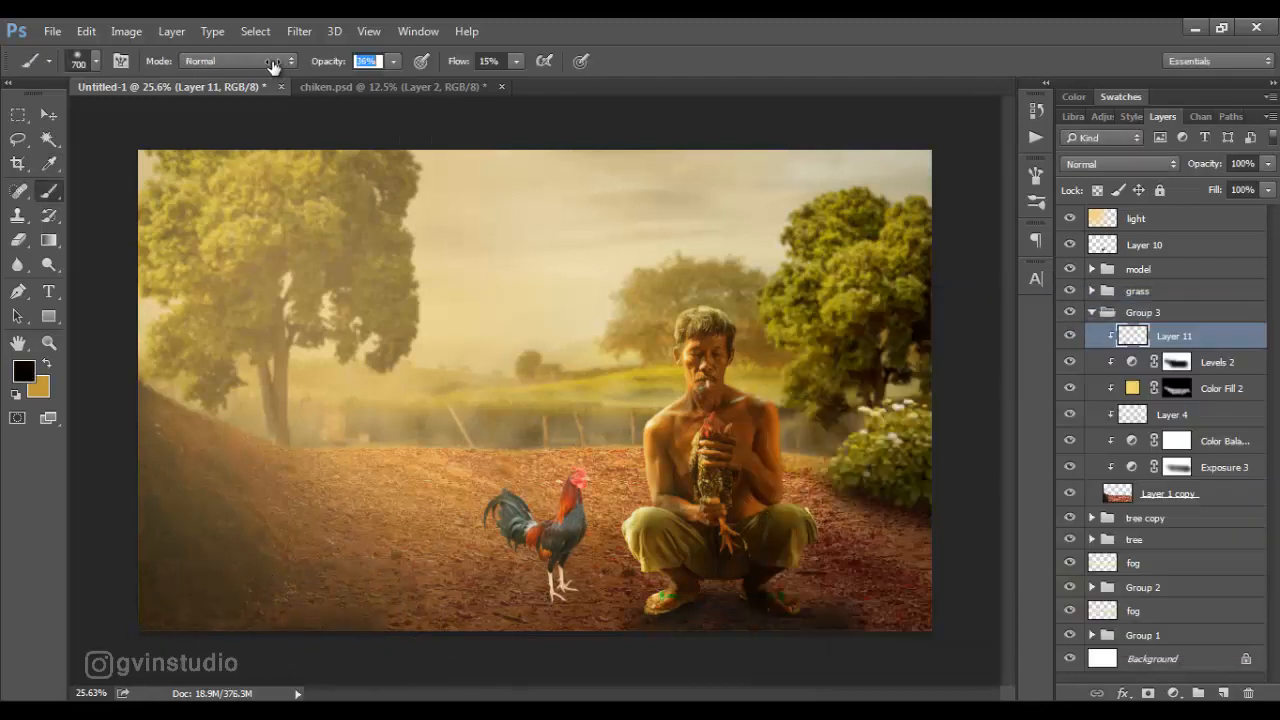
pyautogui.press('Return')
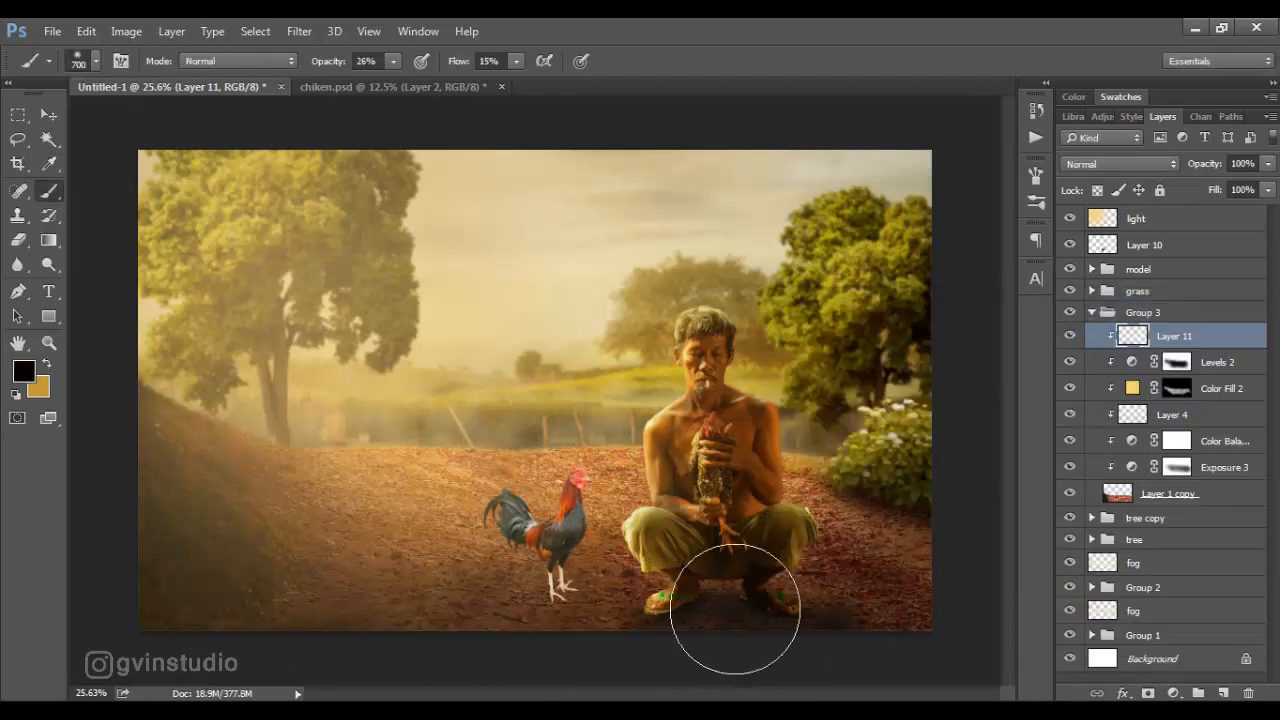
pyautogui.moveTo(252, 511); pyautogui.dragTo(326, 602)
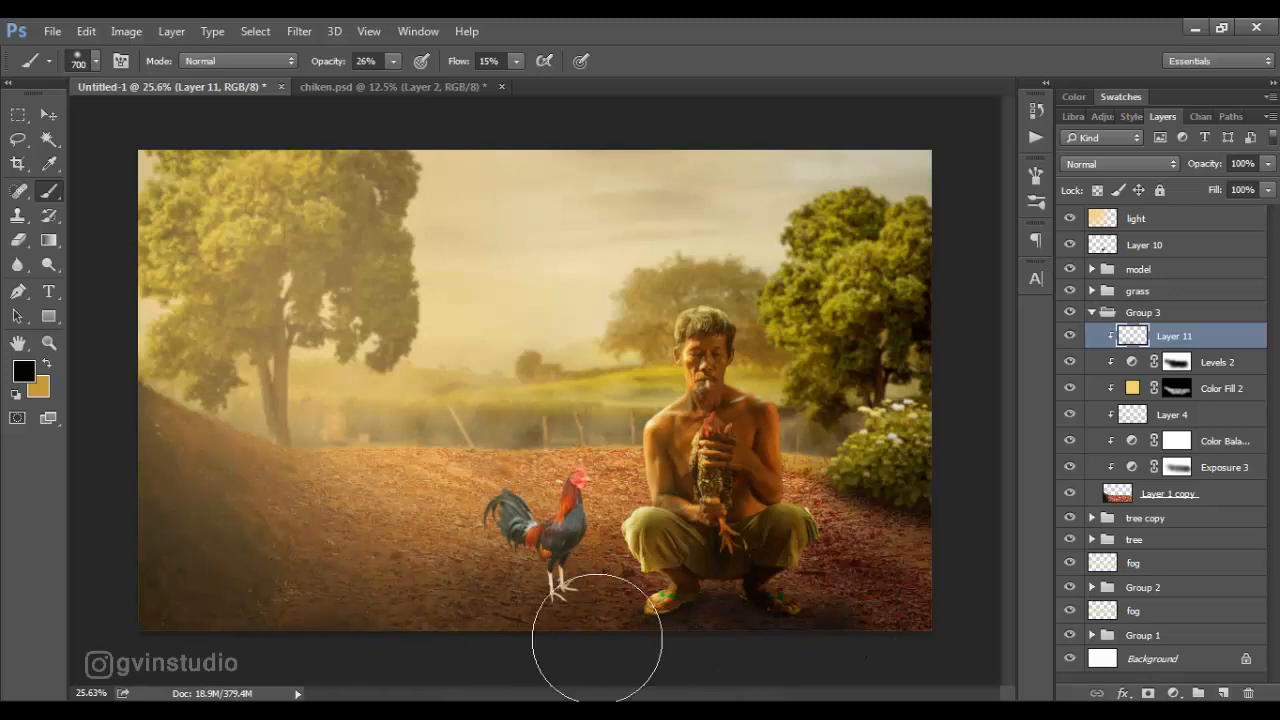
# Close chiken.psd without saving its changes
pyautogui.press('v')
pyautogui.click(501, 87)
pyautogui.click(634, 296)
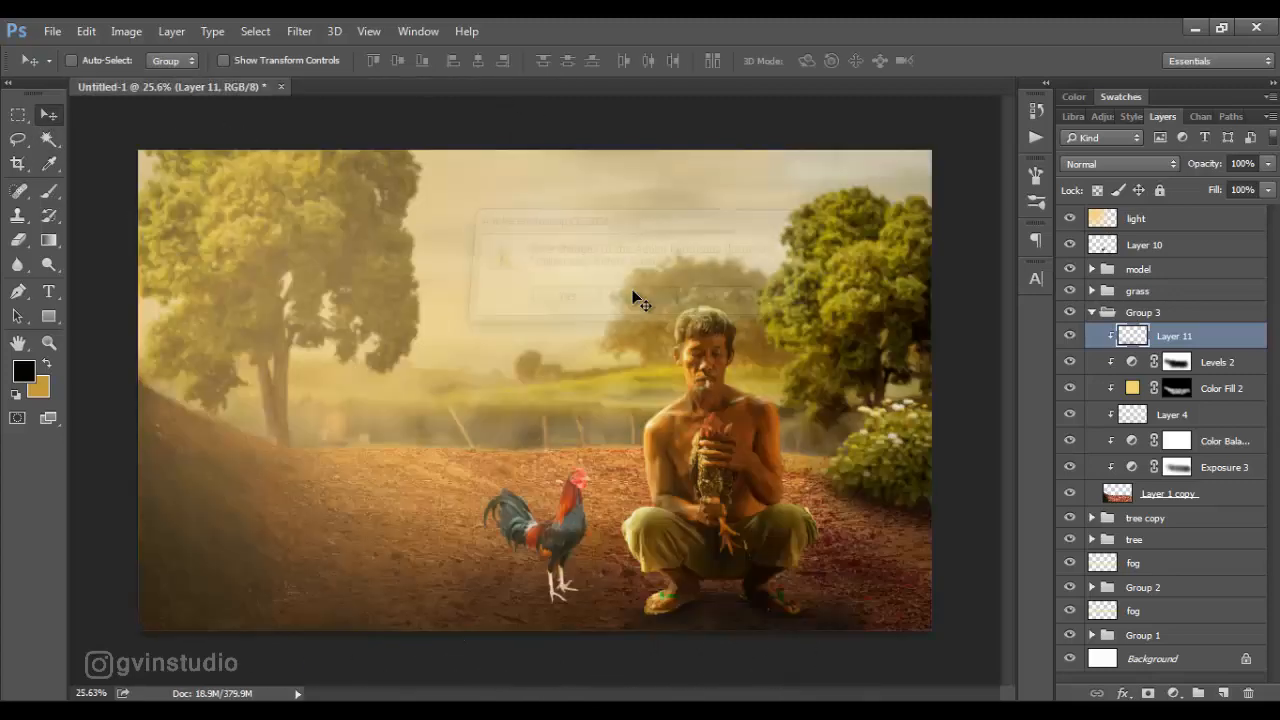
# Add an Exposure adjustment clipped to the rooster layer and set its exposure to -1.93
pyautogui.click(1092, 312)
pyautogui.click(1148, 245)
pyautogui.click(1173, 693)
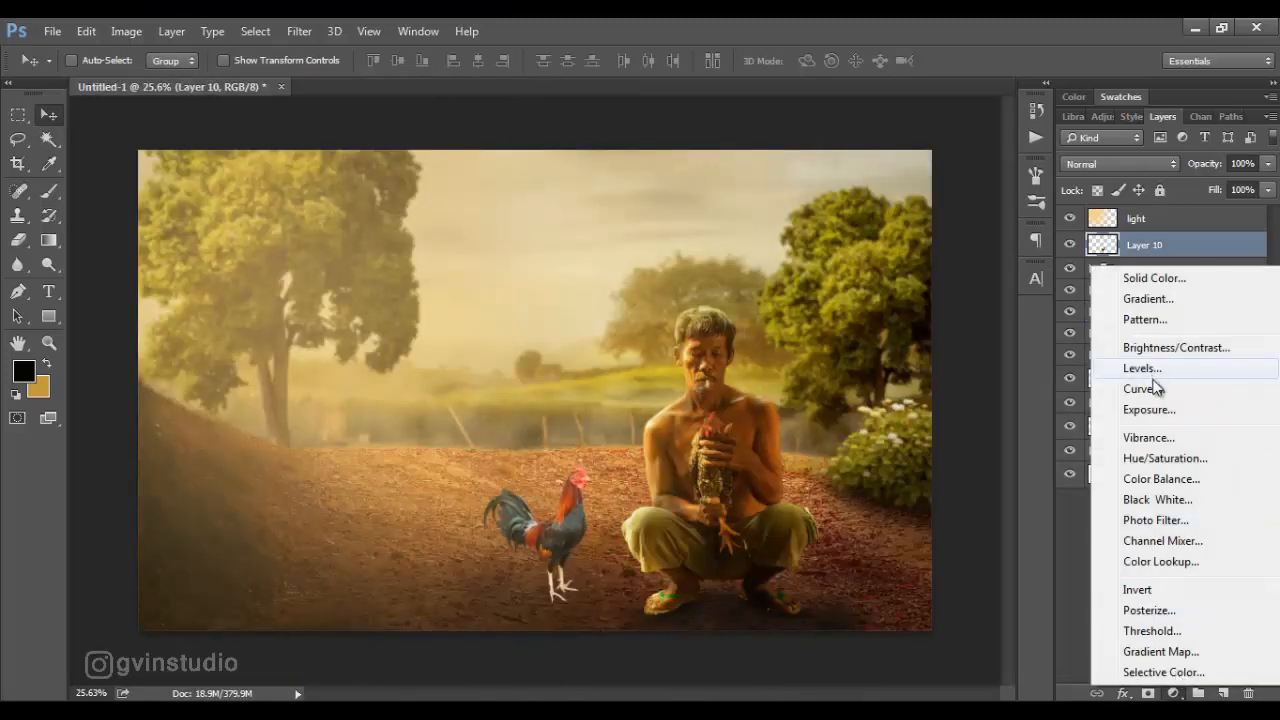
pyautogui.click(1149, 409)
pyautogui.moveTo(477, 211); pyautogui.dragTo(860, 194)
pyautogui.moveTo(833, 314); pyautogui.dragTo(799, 314)
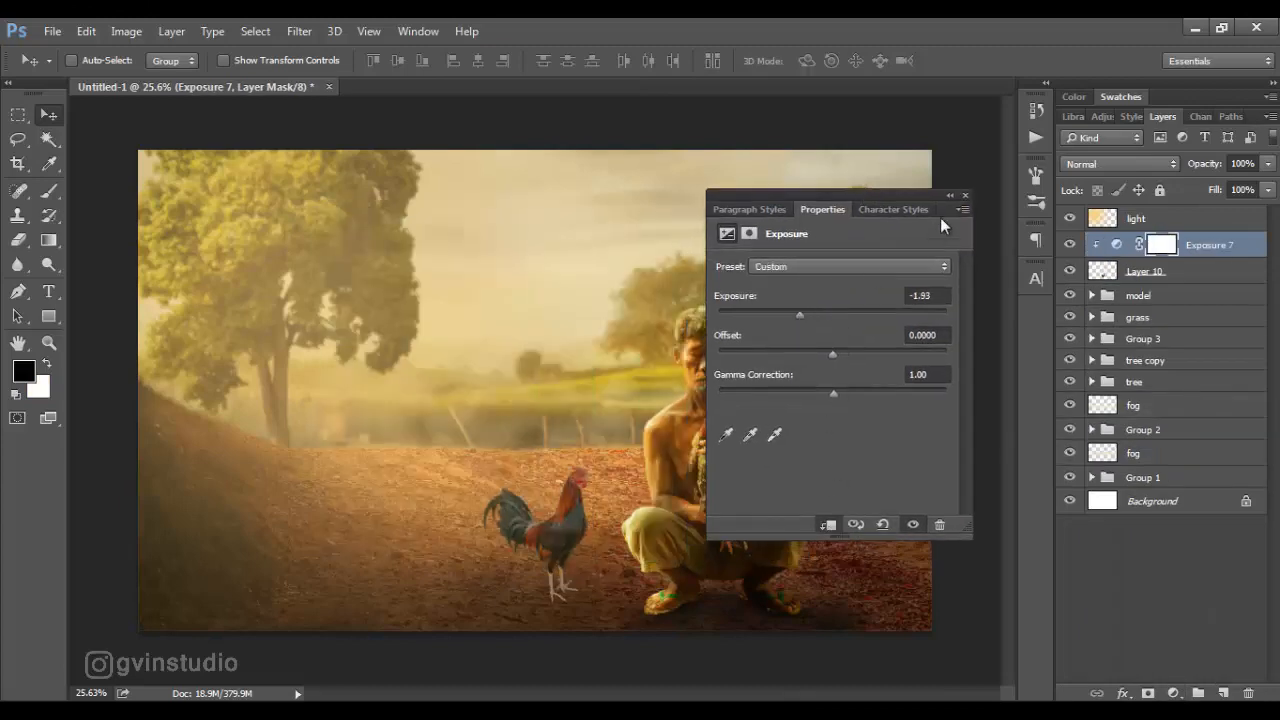
pyautogui.click(965, 195)
# Mask the Exposure adjustment off the rooster's comb, back and tail edges with an 80 px brush at 85% opacity and 33% flow
pyautogui.press('b')
pyautogui.press('[')
pyautogui.press('[')
pyautogui.press('[')
pyautogui.press('[')
pyautogui.press('[')
pyautogui.press('[')
pyautogui.press('[')
pyautogui.press('[')
pyautogui.press('[')
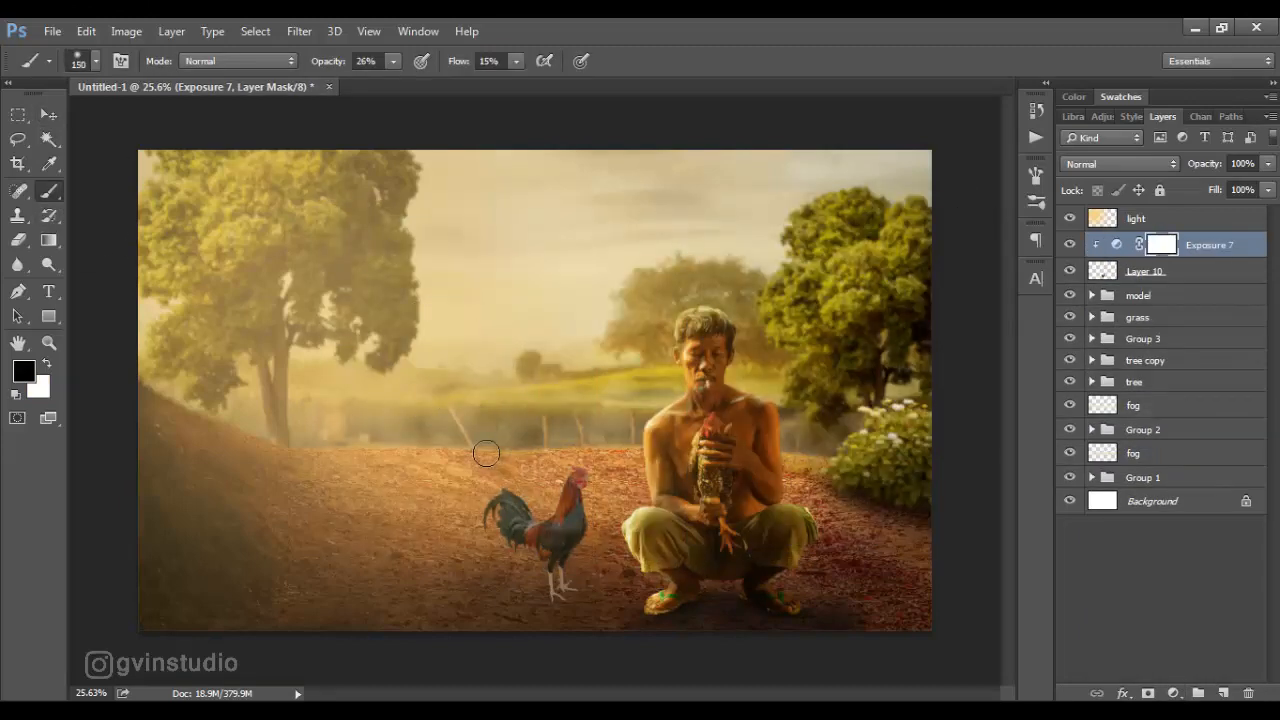
pyautogui.scroll(5, 523, 519)
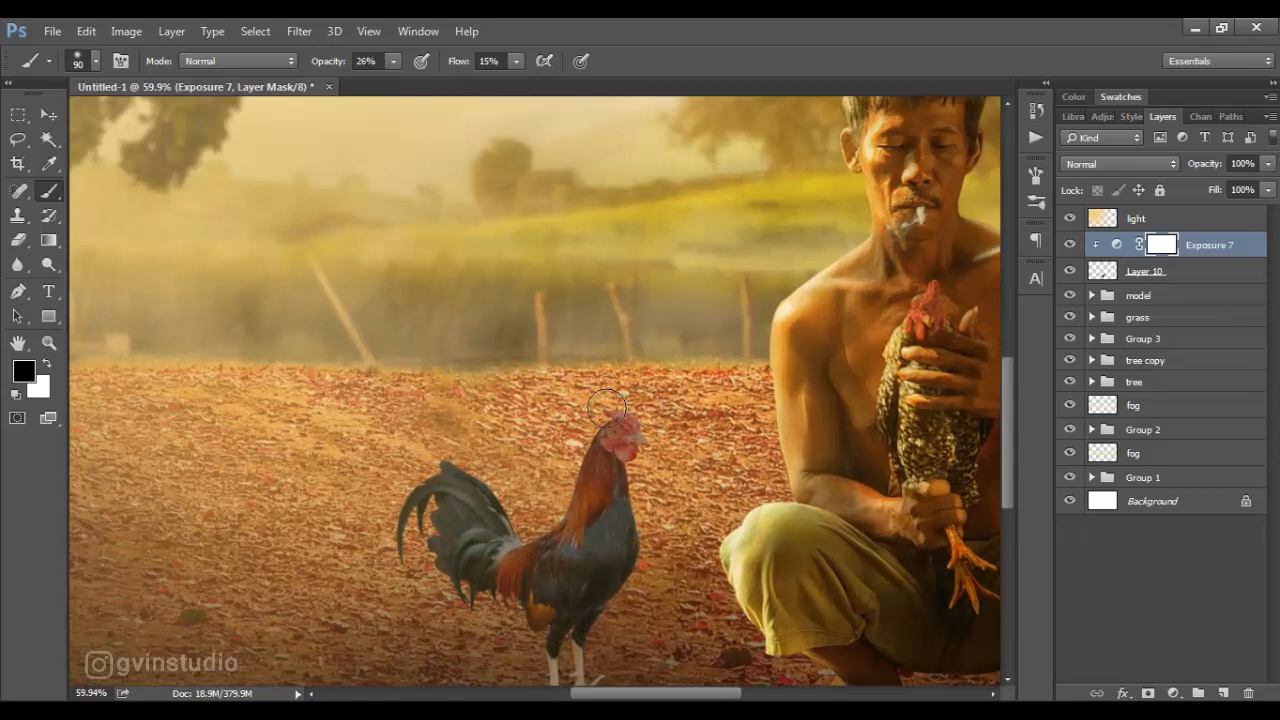
pyautogui.moveTo(455, 64); pyautogui.dragTo(469, 64)
pyautogui.click(615, 432)
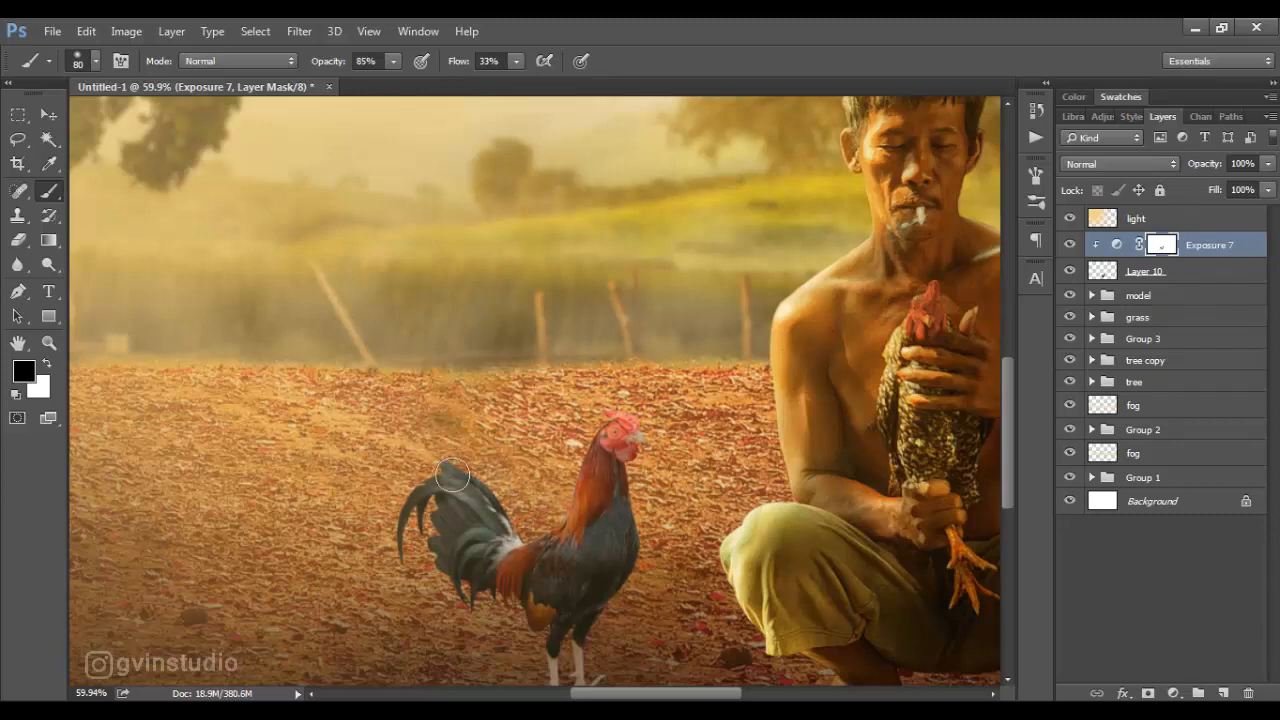
pyautogui.hotkey('ctrl', '0')
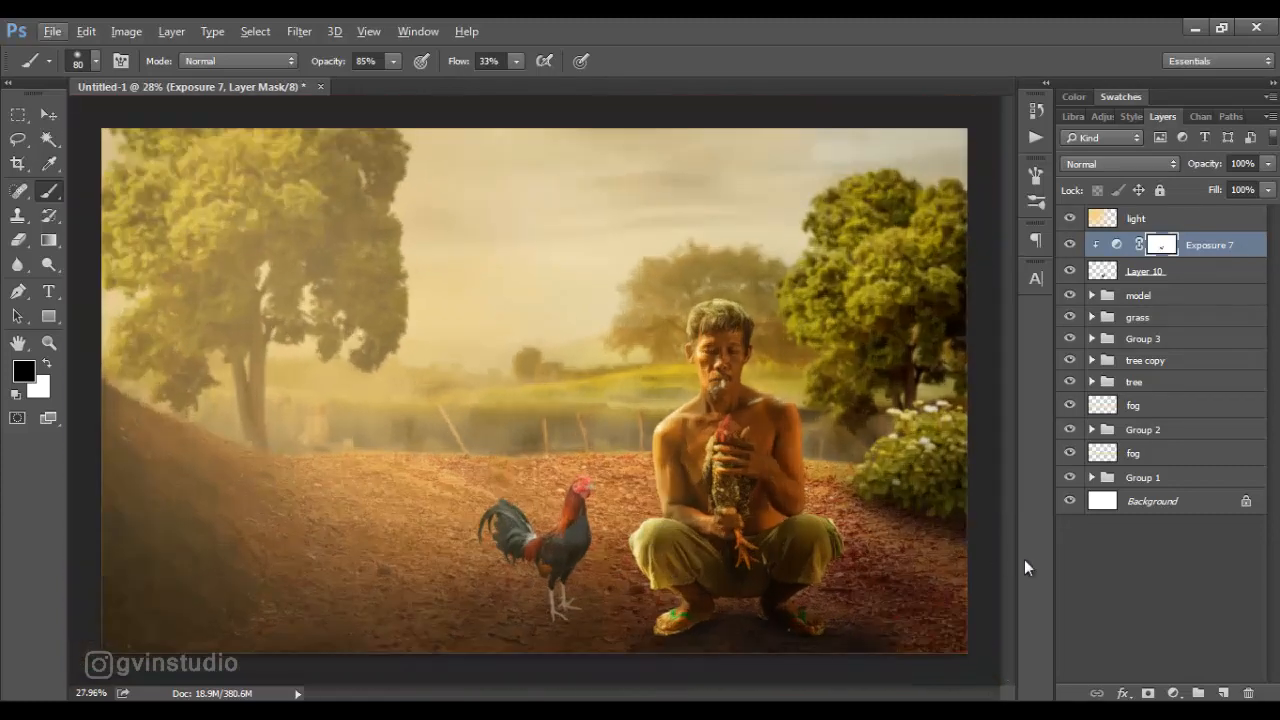
# Add a Color Balance adjustment clipped to the rooster layer and set the midtones' yellow–blue value to -25
pyautogui.click(1173, 693)
pyautogui.click(1145, 489)
pyautogui.click(828, 524)
pyautogui.moveTo(808, 371); pyautogui.dragTo(791, 372)
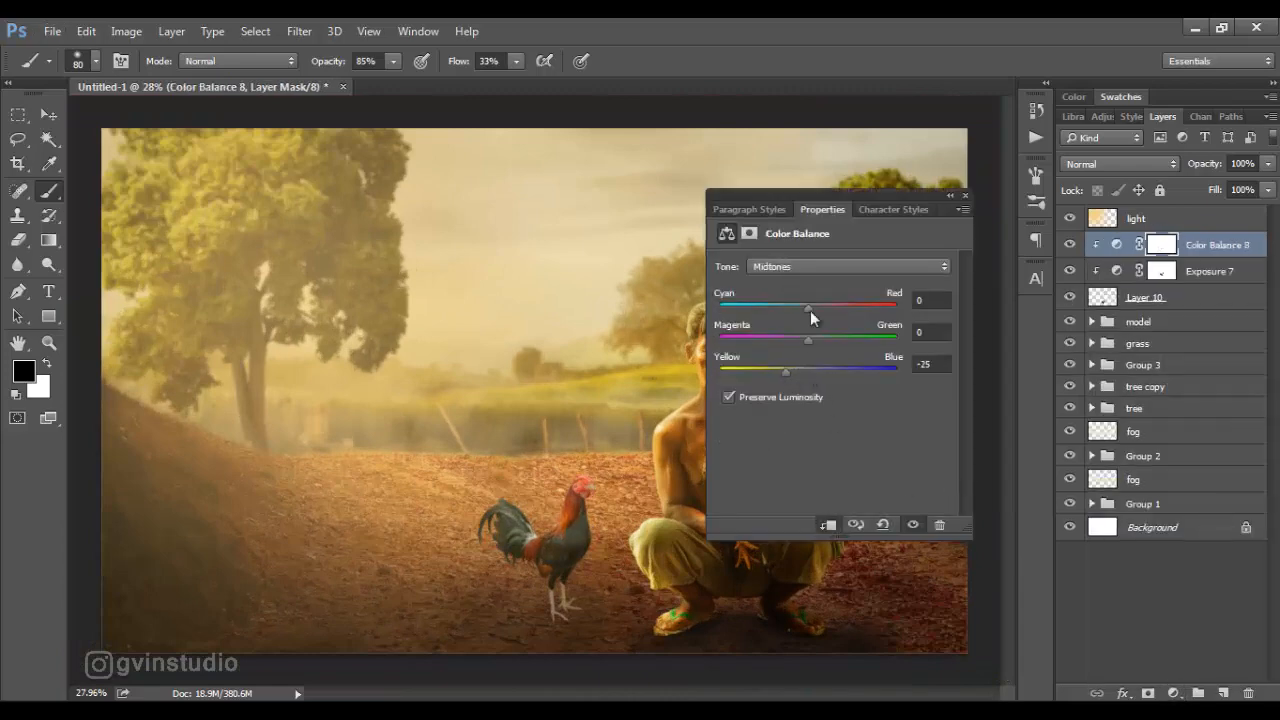
pyautogui.click(965, 197)
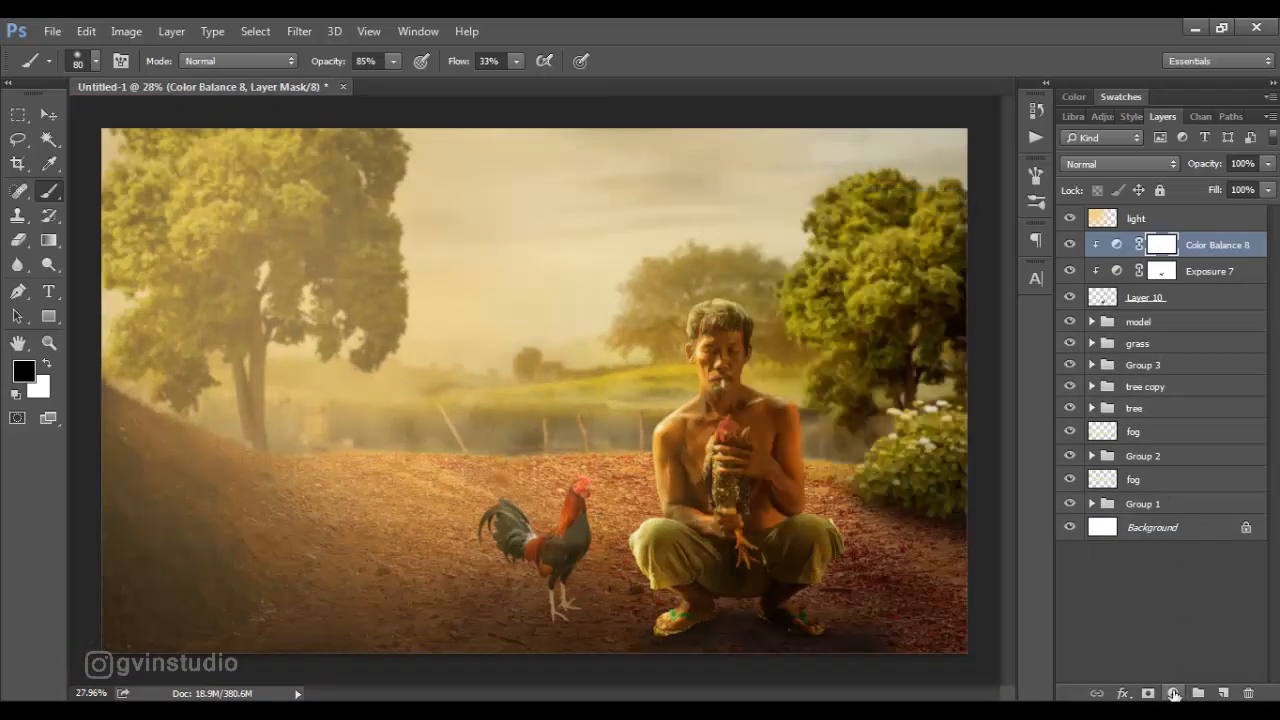
# Add a Brightness/Contrast adjustment clipped to the rooster layer and set its brightness to 37
pyautogui.click(1173, 693)
pyautogui.click(1162, 350)
pyautogui.click(830, 526)
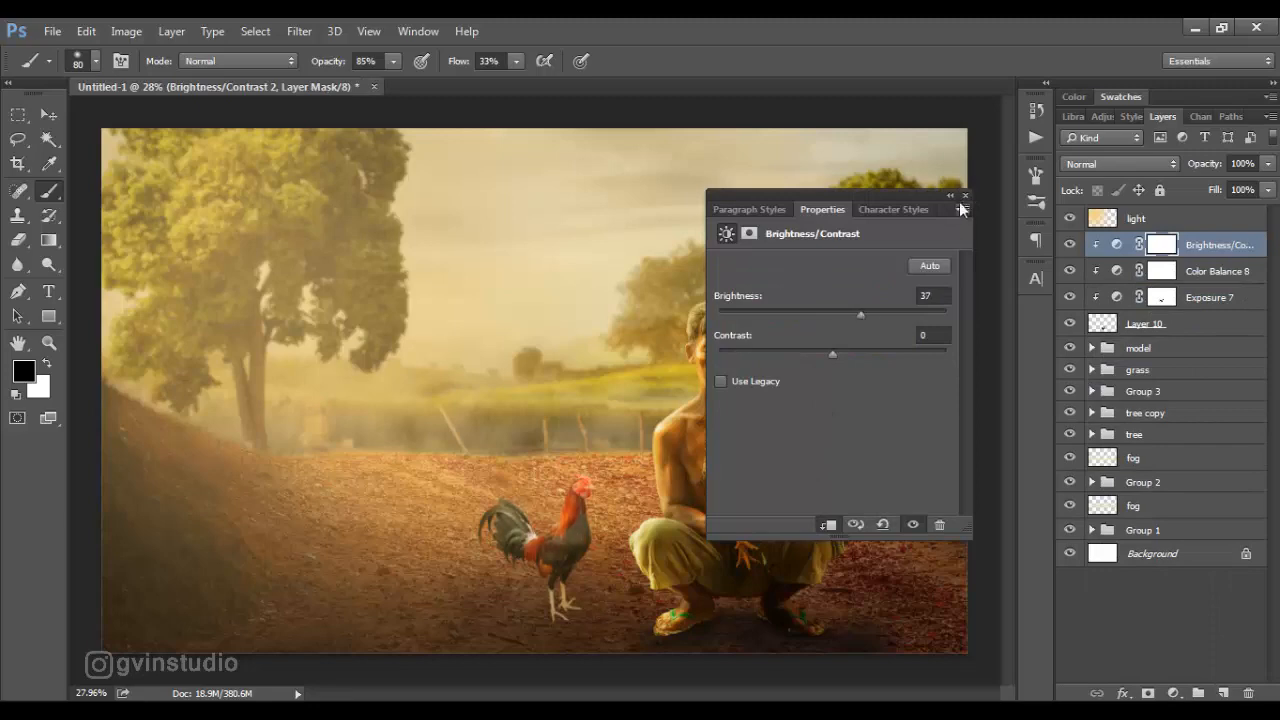
pyautogui.click(965, 196)
# Invert the Brightness/Contrast mask and paint white over the rooster's lit edges to reveal the brightening there
pyautogui.scroll(3, 530, 520)
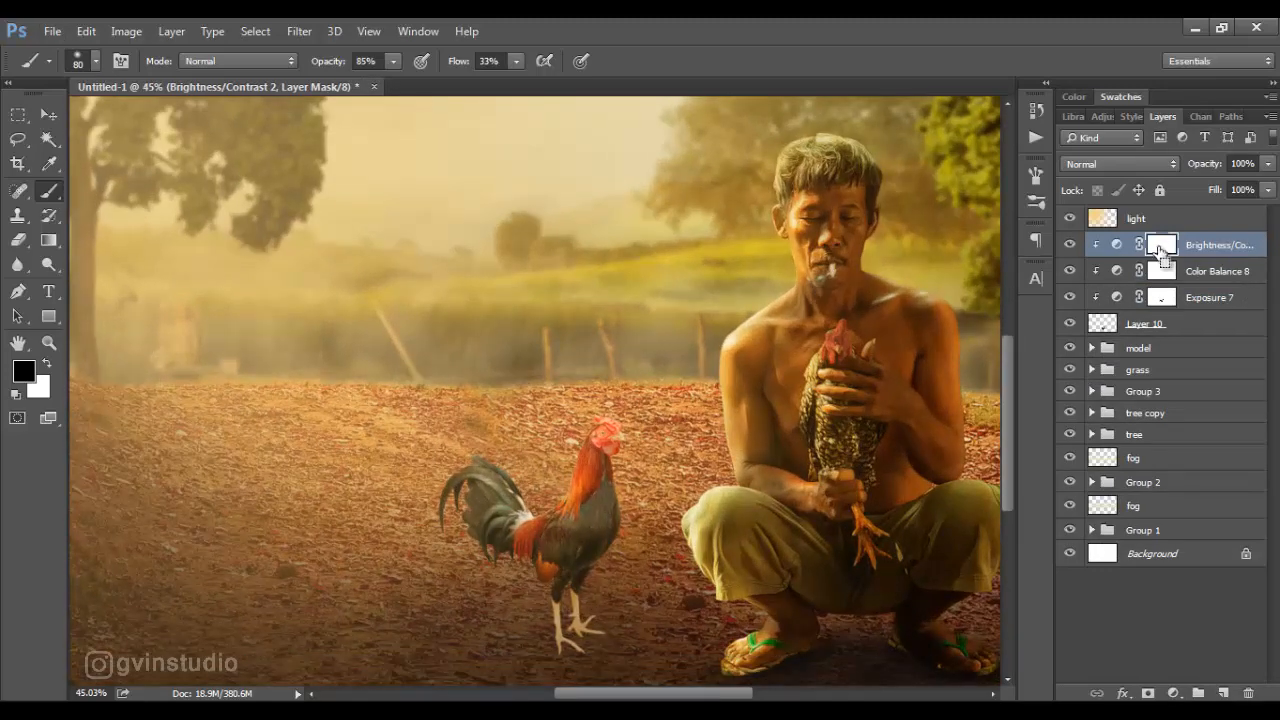
pyautogui.hotkey('ctrl', 'i')
pyautogui.press('x')
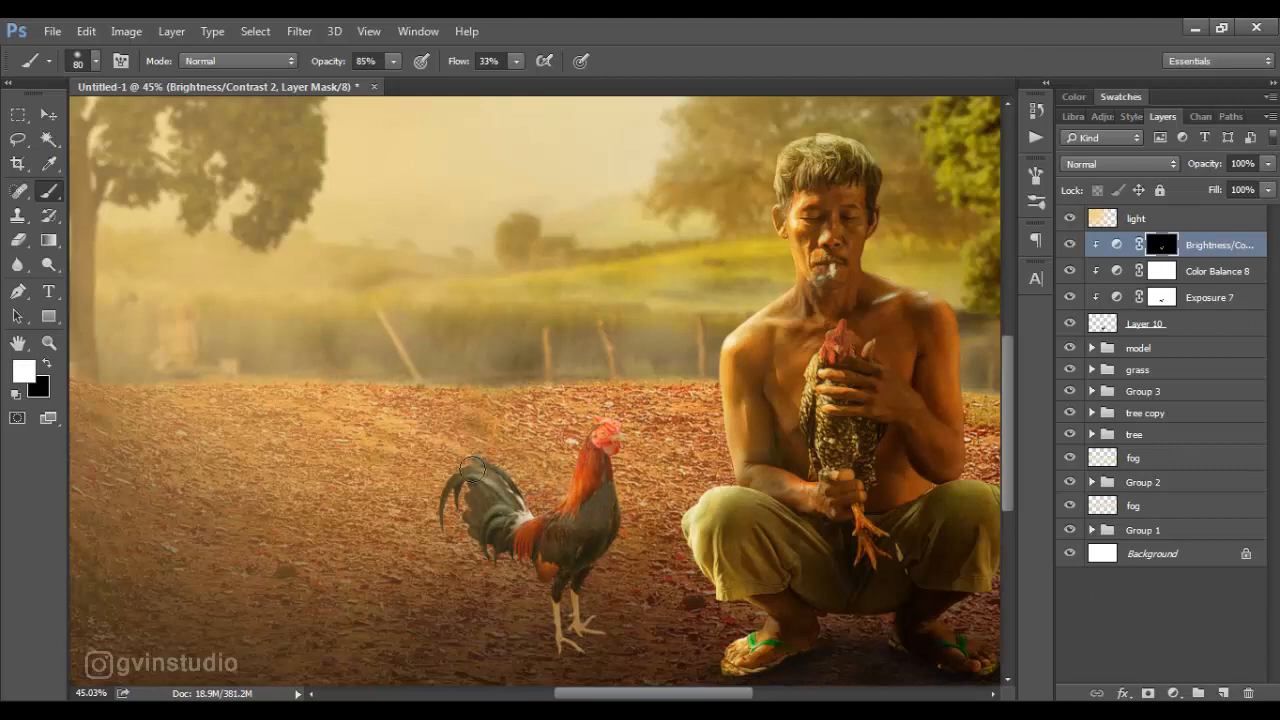
pyautogui.scroll(-8, 851, 613)
pyautogui.scroll(1, 726, 632)
# Add a new layer above the Brightness/Contrast adjustment, clipped to the rooster
pyautogui.keyDown('alt'); pyautogui.click(1223, 693); pyautogui.keyUp('alt')
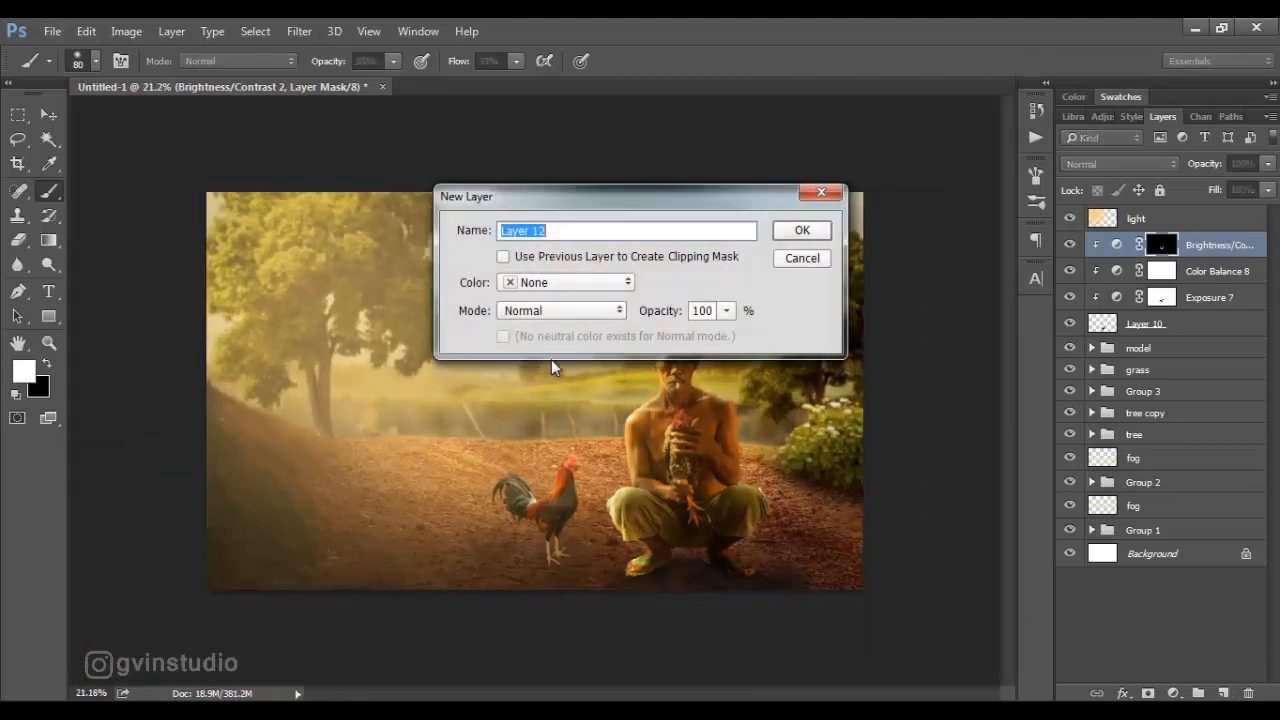
pyautogui.click(505, 257)
pyautogui.click(788, 233)
# Paint black shading over the rooster's breast and tail on the clipped layer with a 175 px brush at 10% flow
pyautogui.press(']')
pyautogui.press(']')
pyautogui.press(']')
pyautogui.press(']')
pyautogui.press(']')
pyautogui.press(']')
pyautogui.press(']')
pyautogui.press(']')
pyautogui.press(']')
pyautogui.moveTo(465, 64); pyautogui.dragTo(443, 64)
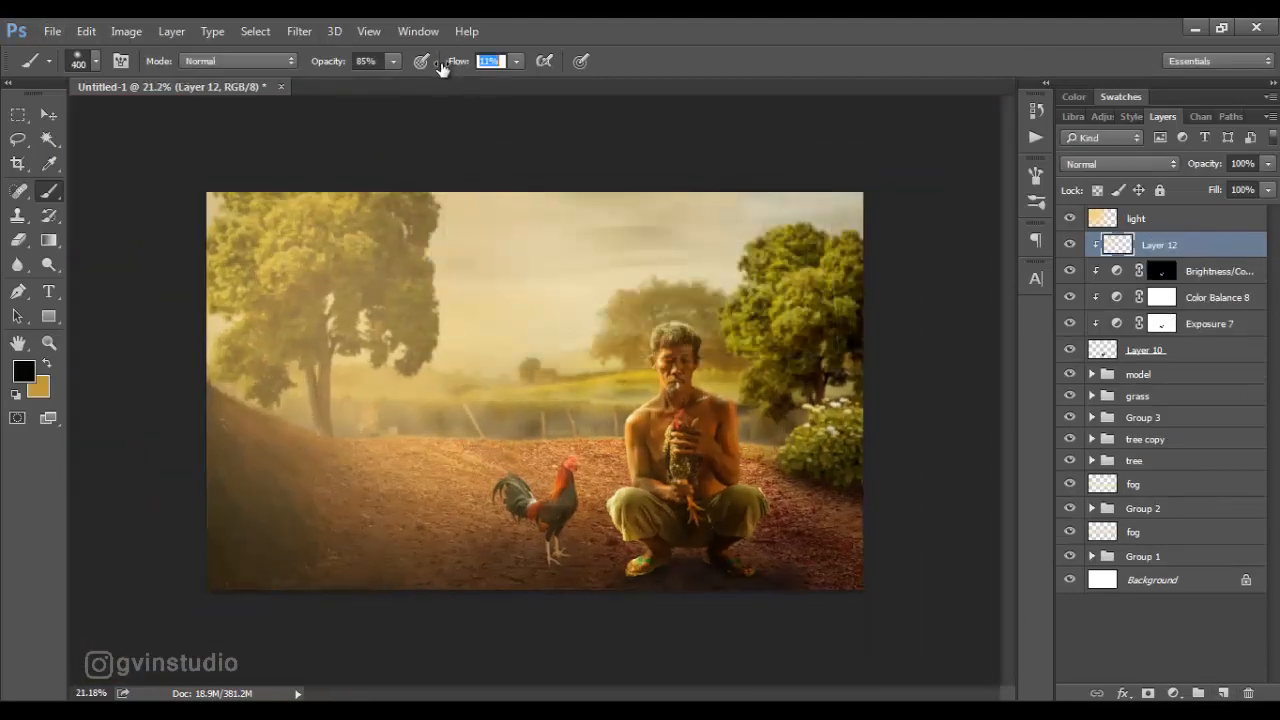
pyautogui.scroll(2, 563, 553)
pyautogui.scroll(4, 565, 557)
pyautogui.scroll(-1, 600, 457)
pyautogui.press('[')
pyautogui.press('[')
pyautogui.press('[')
pyautogui.press('[')
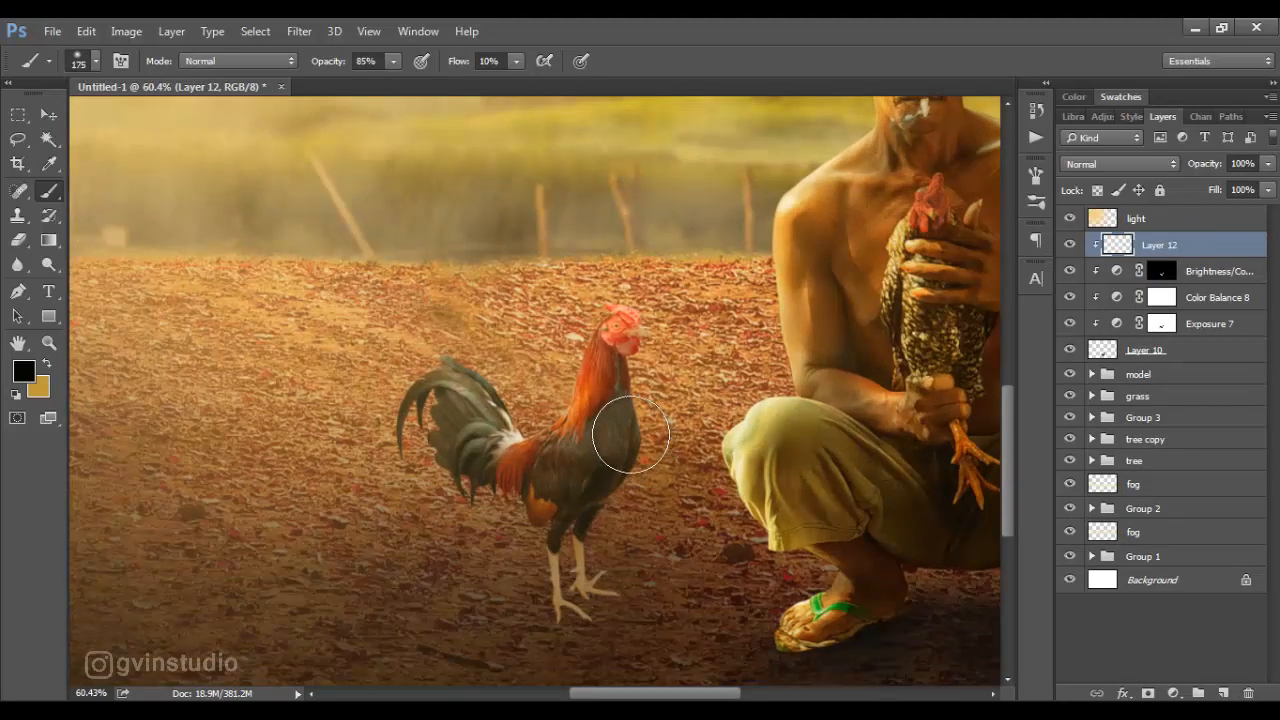
pyautogui.moveTo(627, 413)
pyautogui.mouseDown()
pyautogui.moveTo(578, 588)
pyautogui.moveTo(608, 580)
pyautogui.moveTo(600, 468)
pyautogui.moveTo(615, 418)
pyautogui.moveTo(593, 455)
pyautogui.moveTo(525, 483)
pyautogui.moveTo(443, 440)
pyautogui.moveTo(582, 486)
pyautogui.moveTo(624, 435)
pyautogui.moveTo(445, 455)
pyautogui.mouseUp()
pyautogui.press('i')
# Add a light orange Solid Color fill layer above the shading layer and set its blend mode to Overlay
pyautogui.click(1174, 693)
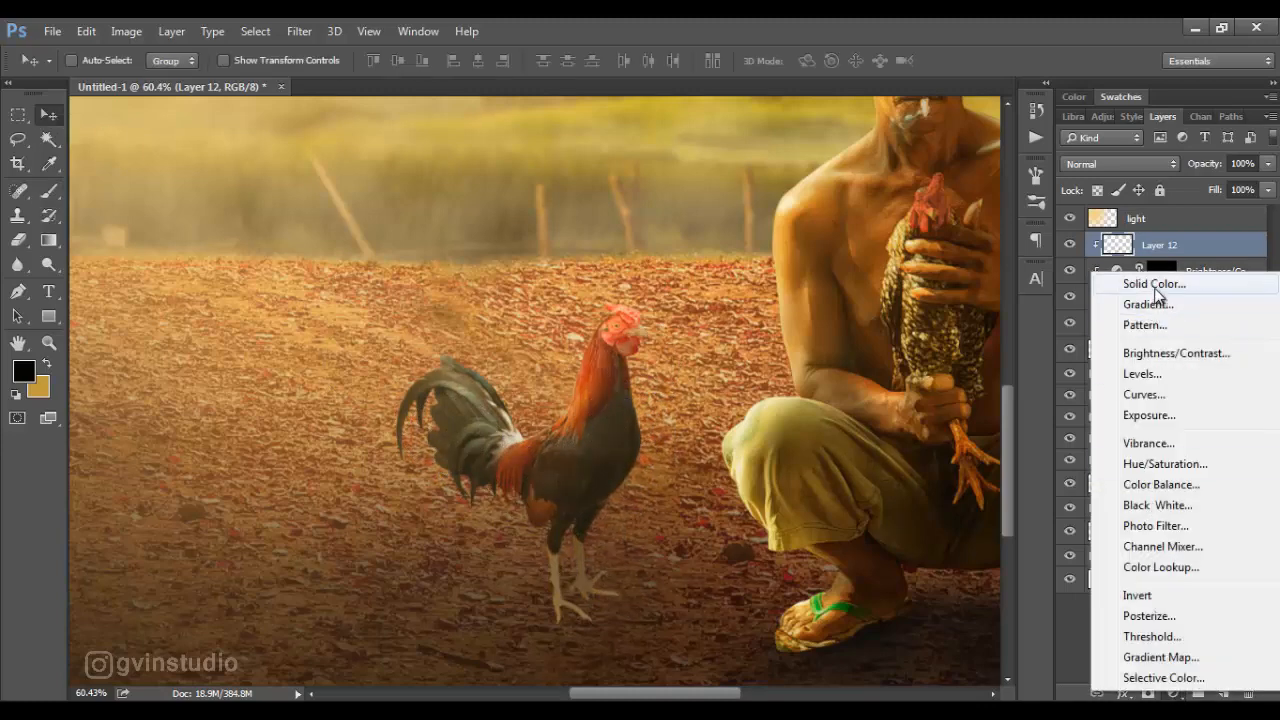
pyautogui.click(1150, 280)
pyautogui.click(921, 360)
pyautogui.click(1210, 336)
pyautogui.click(1120, 163)
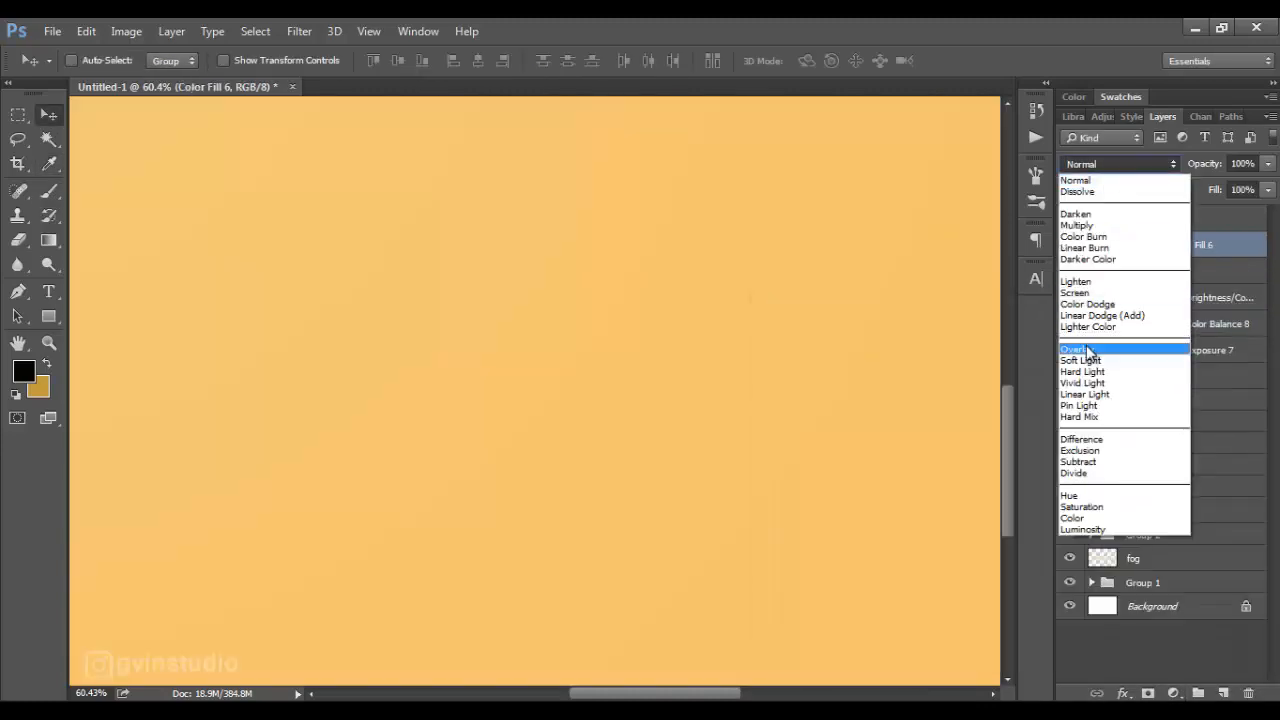
pyautogui.click(1090, 349)
pyautogui.doubleClick(1102, 244)
pyautogui.click(871, 357)
pyautogui.click(1209, 334)
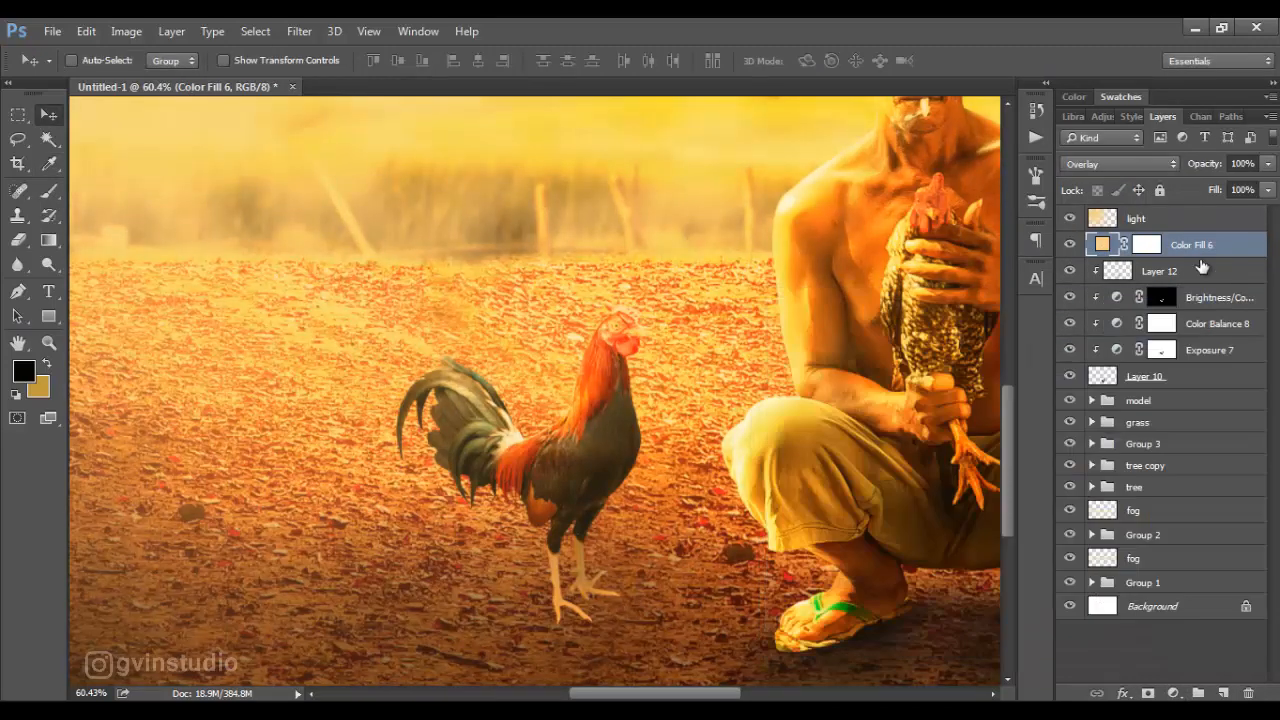
# Clip the orange fill layer to the rooster and invert its mask to black
pyautogui.keyDown('alt'); pyautogui.click(1163, 257); pyautogui.keyUp('alt')
pyautogui.click(1163, 250)
pyautogui.hotkey('ctrl', 'i')
# Paint warm light along the rooster's back and tail on the fill's mask in white, using a 90 px brush at 100% opacity and 29% flow
pyautogui.press('b')
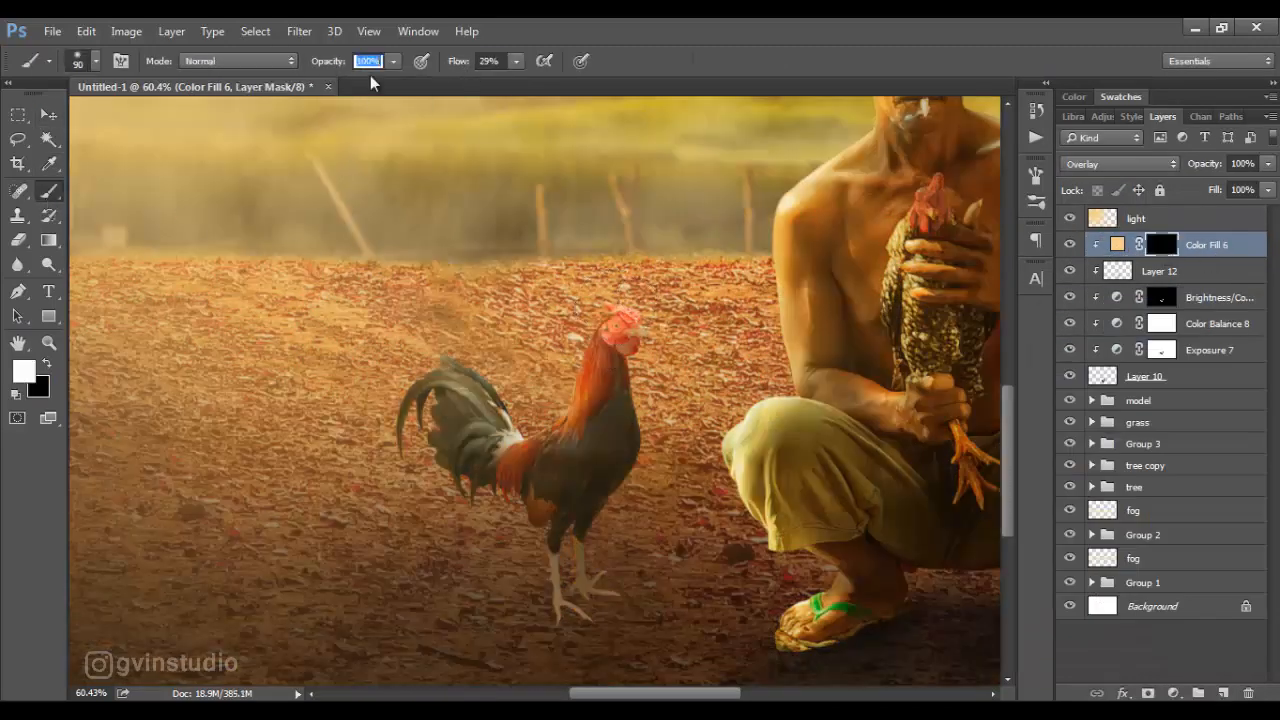
pyautogui.press('Return')
pyautogui.moveTo(525, 422)
pyautogui.mouseDown()
pyautogui.moveTo(440, 346)
pyautogui.moveTo(368, 399)
pyautogui.mouseUp()
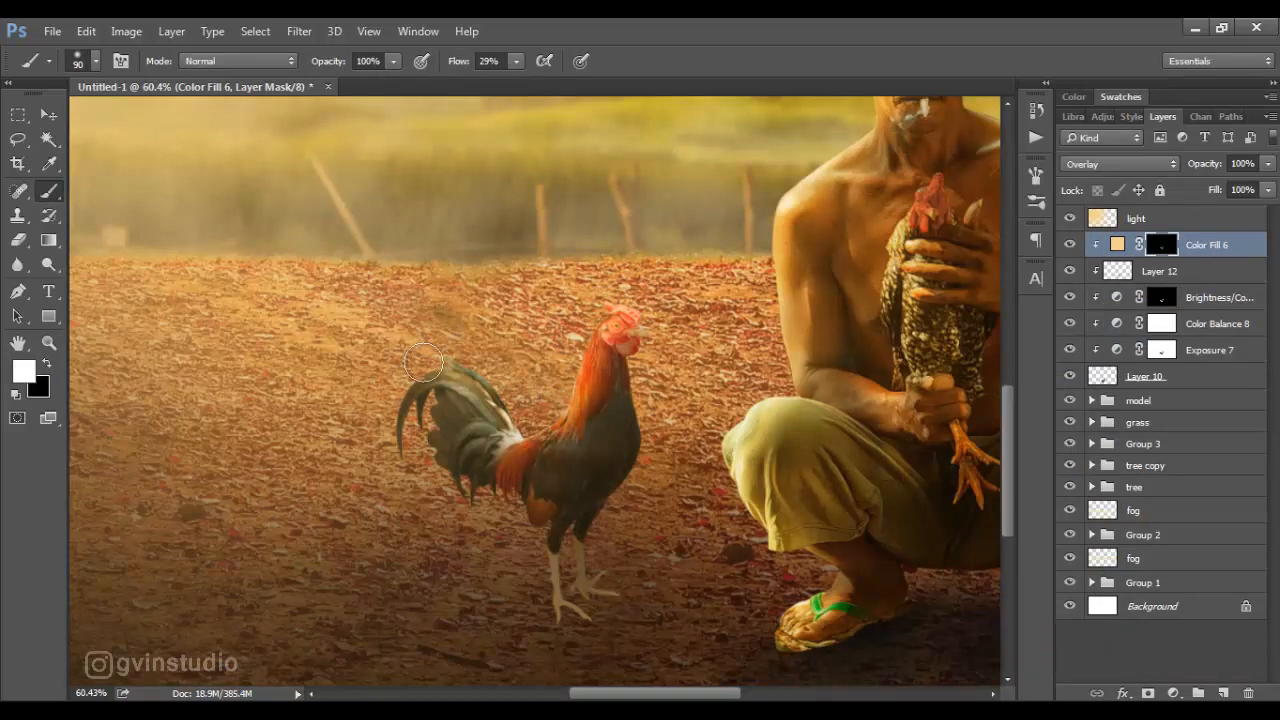
pyautogui.moveTo(424, 362); pyautogui.dragTo(505, 424)
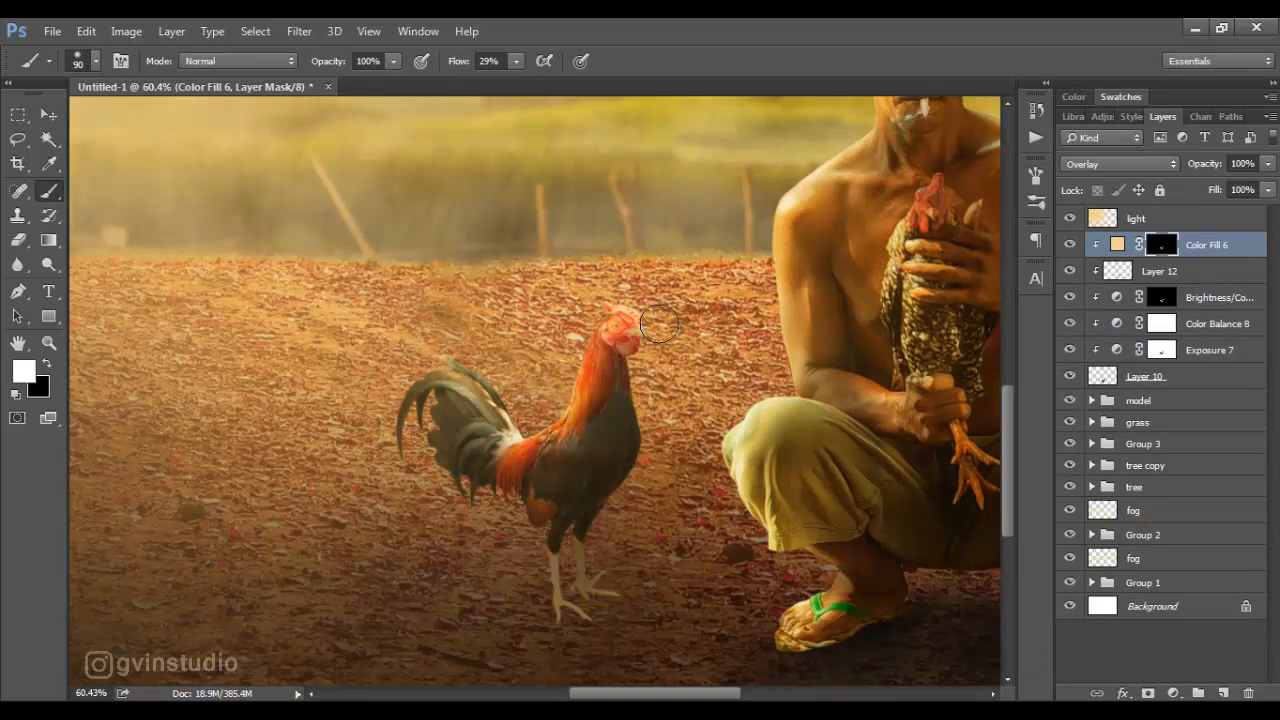
pyautogui.press('v')
# Add a new layer beneath the rooster's Layer 10 and name it shadow
pyautogui.scroll(-6, 691, 457)
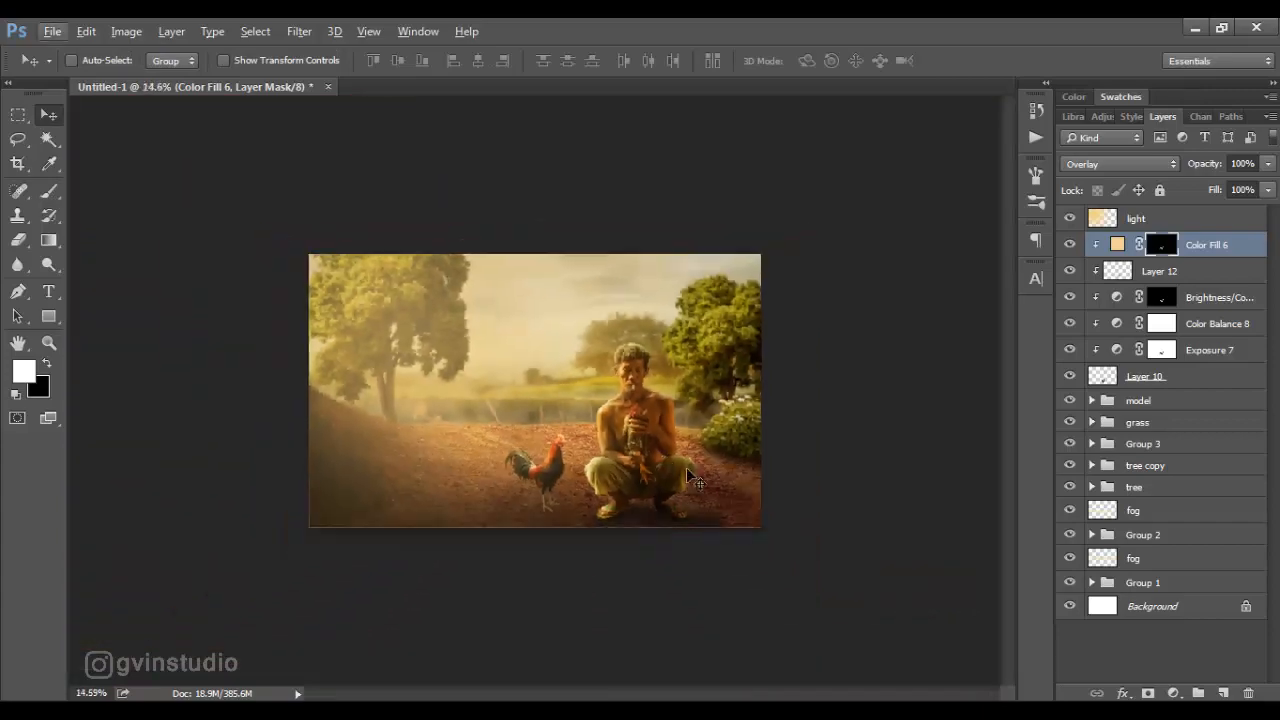
pyautogui.scroll(3, 686, 467)
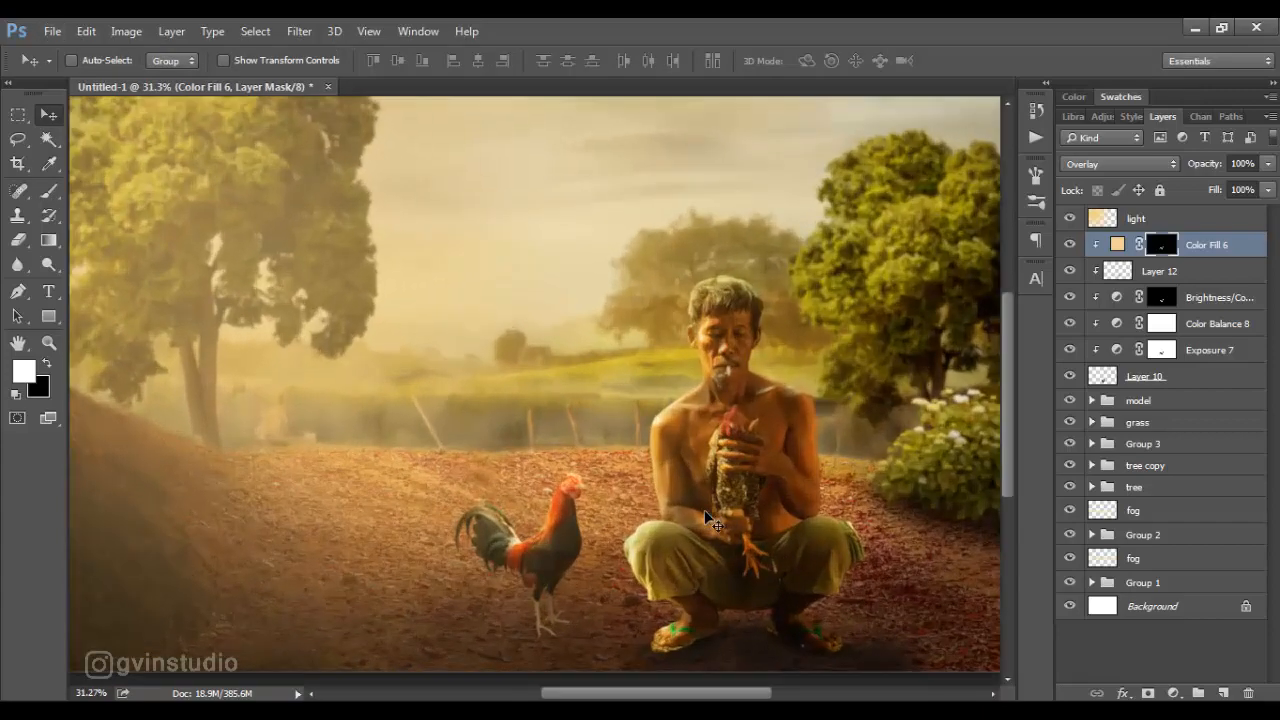
pyautogui.scroll(-1, 712, 520)
pyautogui.click(1181, 380)
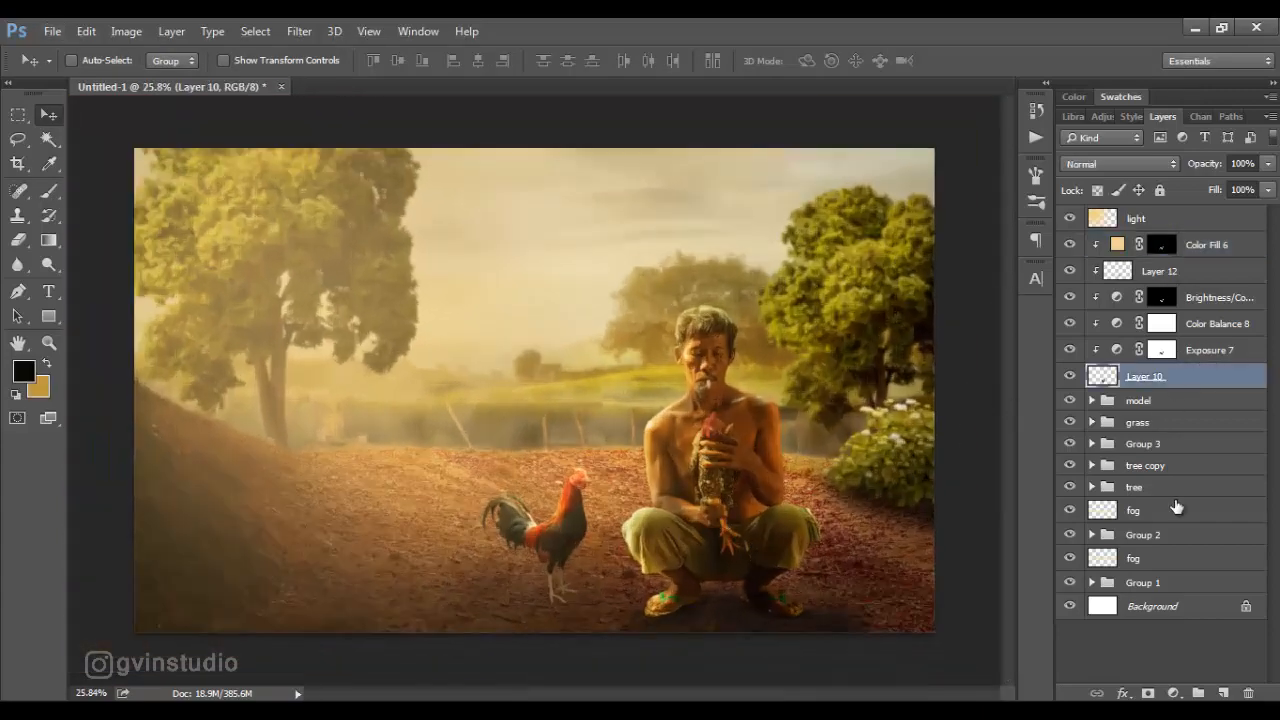
pyautogui.keyDown('ctrl'); pyautogui.click(1220, 693); pyautogui.keyUp('ctrl')
pyautogui.doubleClick(1145, 402)
pyautogui.write('shadow')
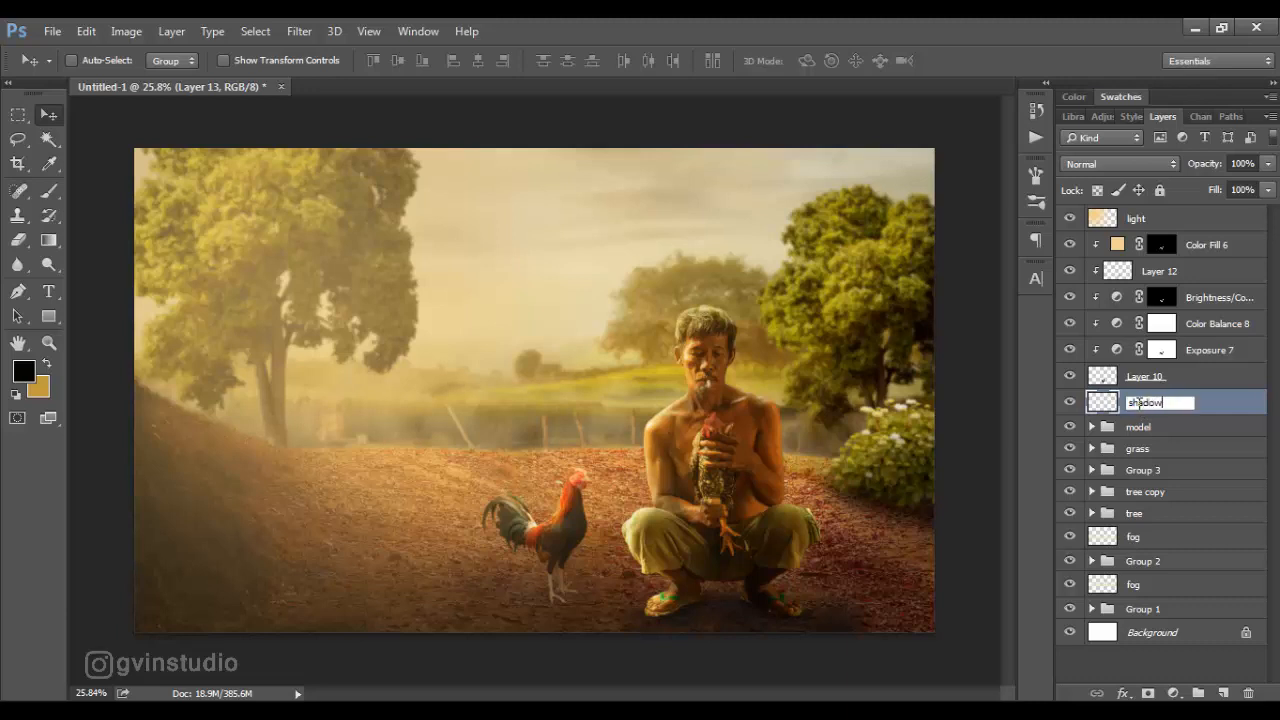
pyautogui.press('Return')
# Fill the rooster's silhouette with black on the shadow layer and distort it into a cast shadow falling forward from its feet
pyautogui.click(48, 198)
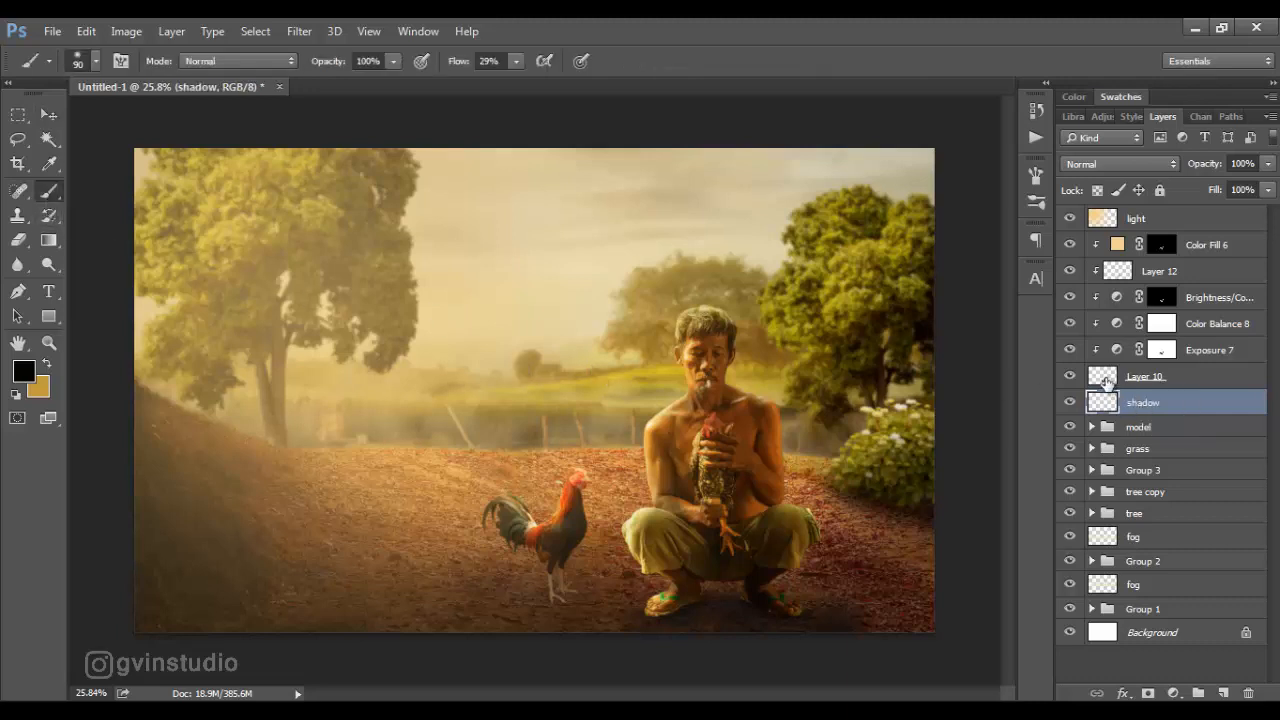
pyautogui.click(48, 114)
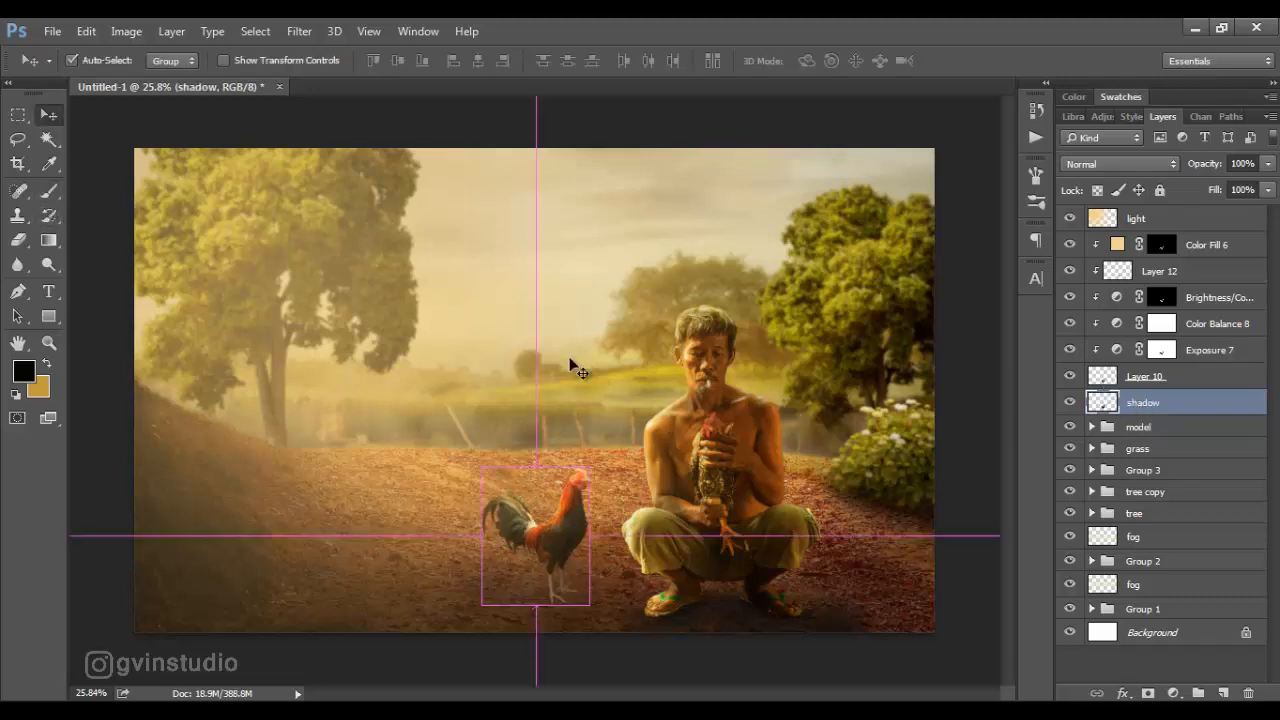
pyautogui.hotkey('ctrl', 't')
pyautogui.rightClick(563, 503)
pyautogui.click(614, 271)
pyautogui.moveTo(536, 468); pyautogui.dragTo(671, 661)
pyautogui.moveTo(558, 664); pyautogui.dragTo(558, 675)
pyautogui.moveTo(589, 611); pyautogui.dragTo(651, 478)
pyautogui.press('Return')
# Paint black shadow under the rooster's toes with a hard 10 px brush at 100% flow, connecting the feet to the cast shadow
pyautogui.scroll(3, 621, 600)
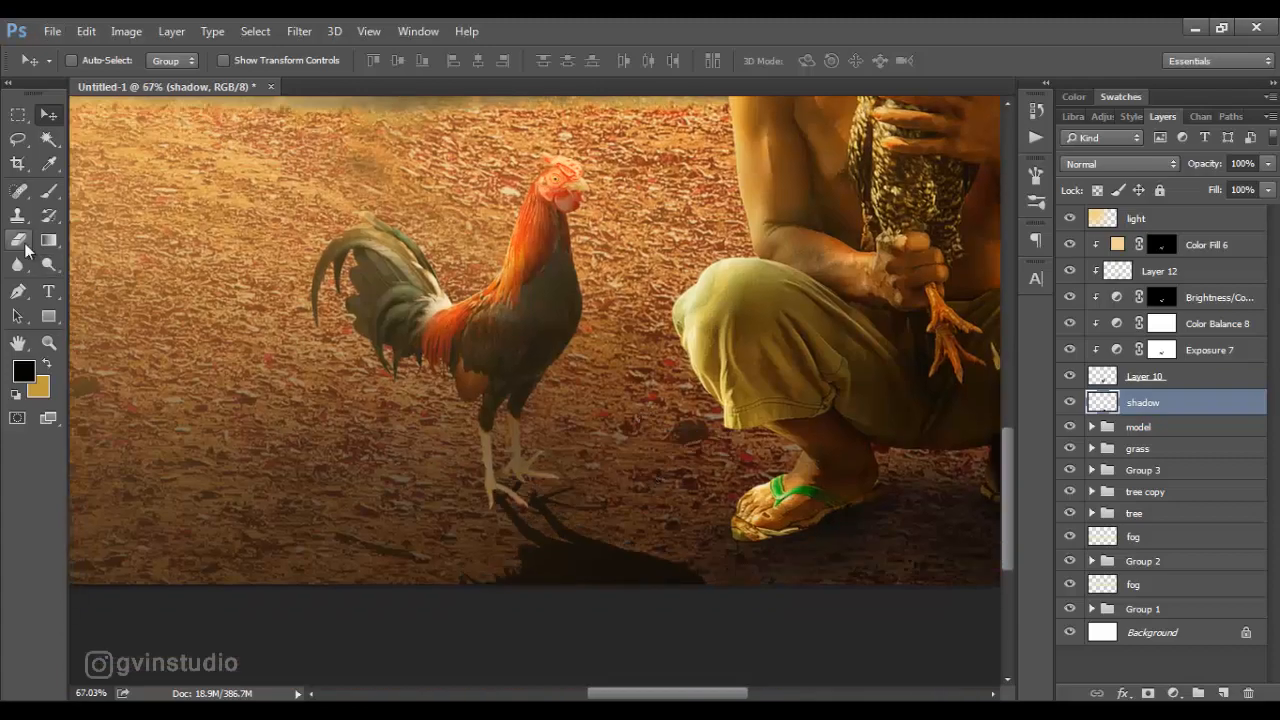
pyautogui.press('b')
pyautogui.rightClick(490, 433)
pyautogui.click(566, 545)
pyautogui.click(804, 64)
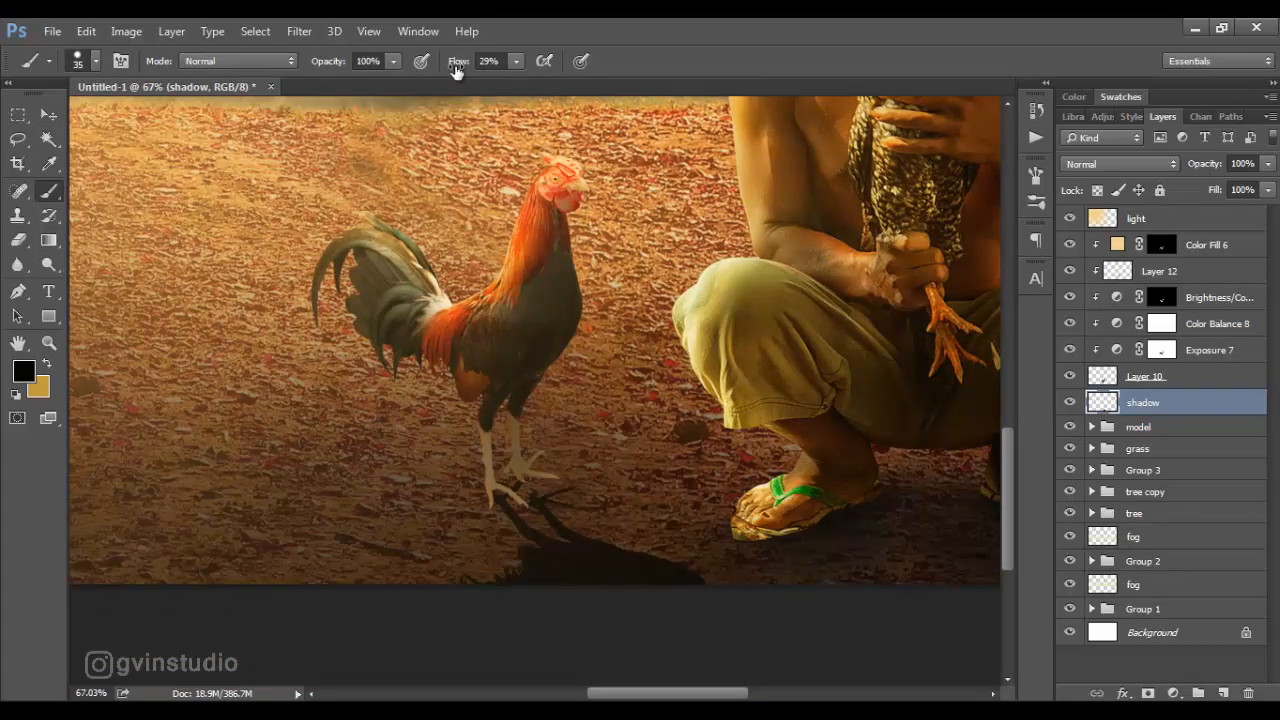
pyautogui.scroll(3, 497, 508)
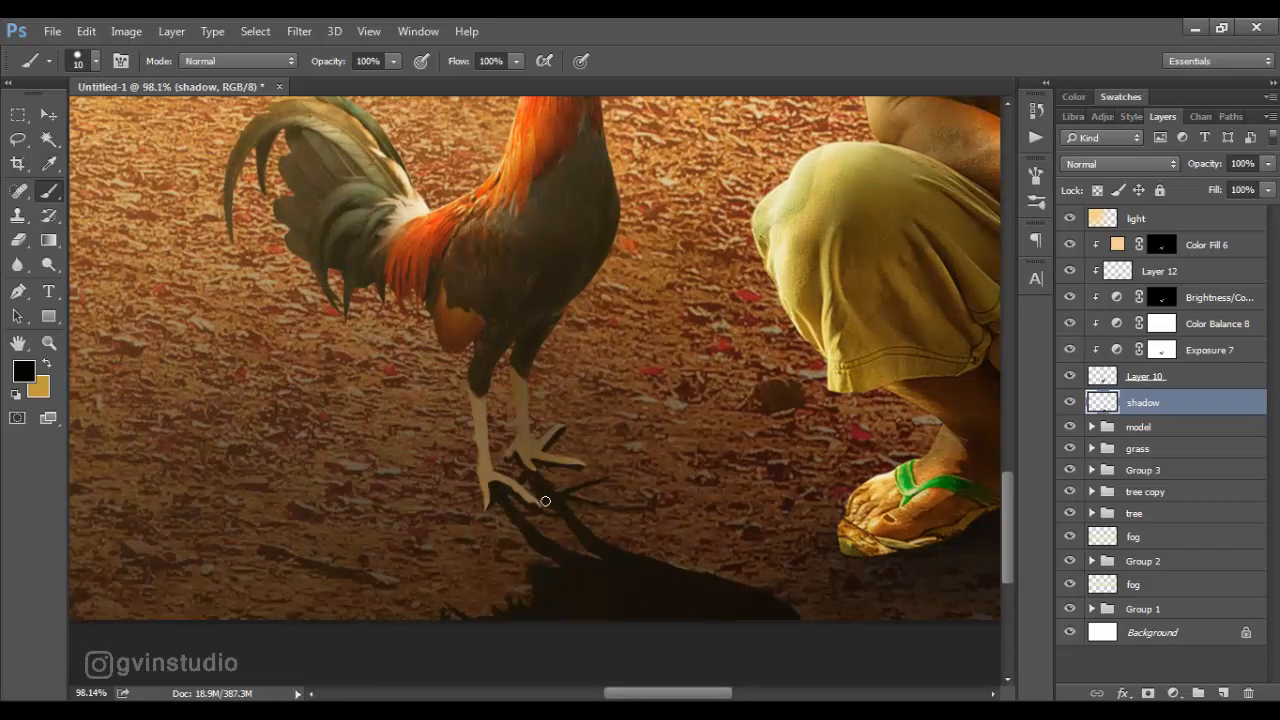
# Erase the stray toe shapes from the rooster's cast shadow with a 15 px eraser at 100% opacity and flow
pyautogui.click(20, 242)
pyautogui.rightClick(301, 285)
pyautogui.click(358, 457)
pyautogui.click(829, 63)
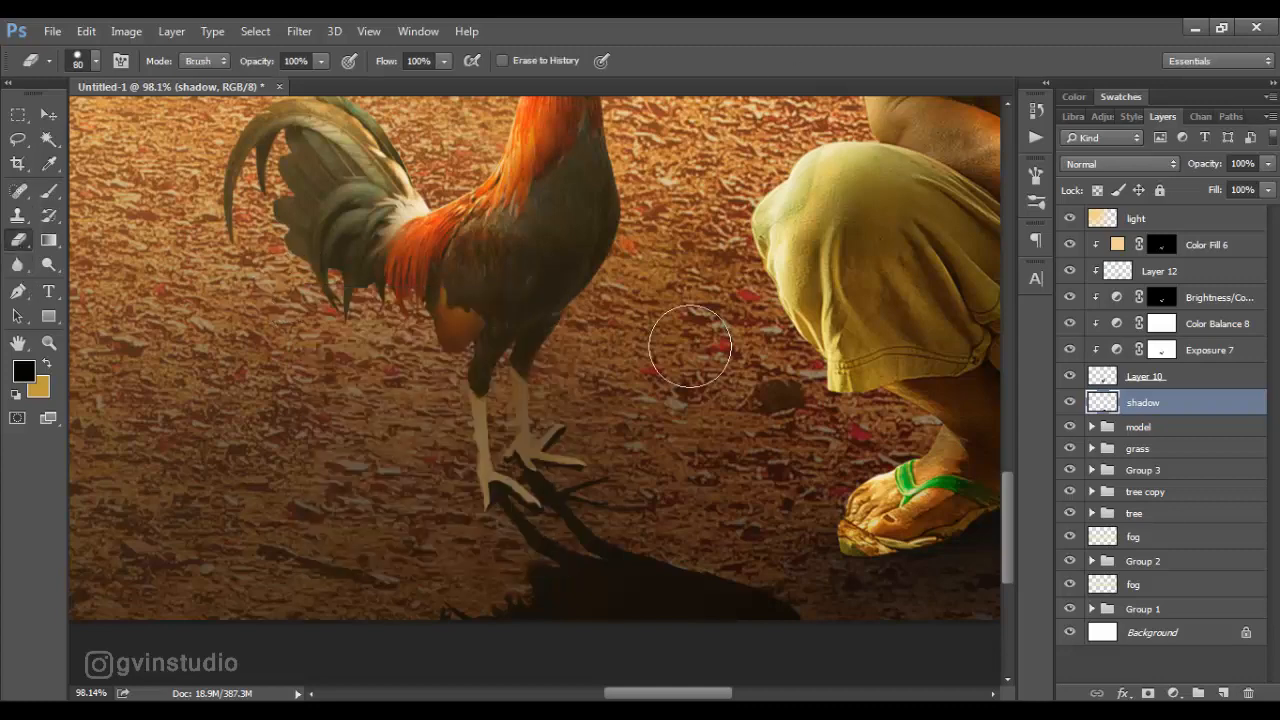
pyautogui.press('[')
pyautogui.press('[')
pyautogui.press('[')
pyautogui.press('[')
pyautogui.press('[')
pyautogui.press('[')
pyautogui.press('[')
pyautogui.press('[')
pyautogui.press('[')
pyautogui.press('[')
pyautogui.press('[')
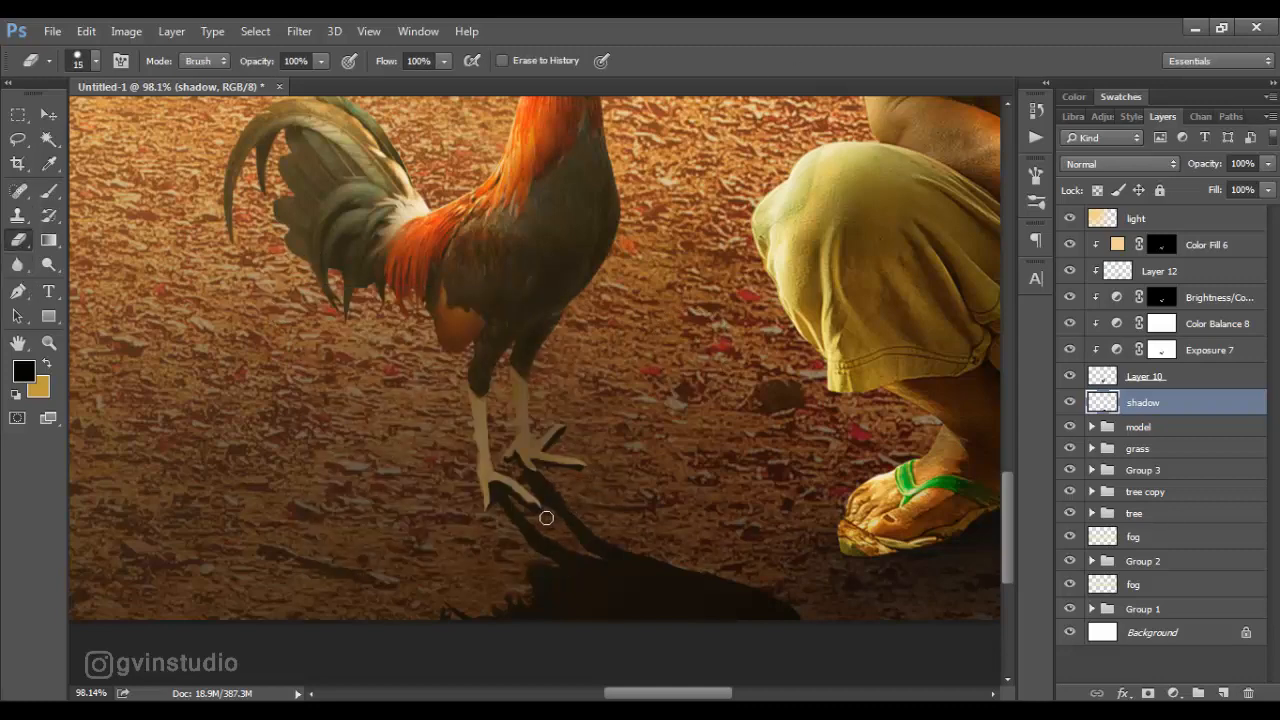
pyautogui.press('v')
# Apply a Gaussian Blur with a 3.0 pixel radius to the rooster's shadow
pyautogui.scroll(-6, 677, 400)
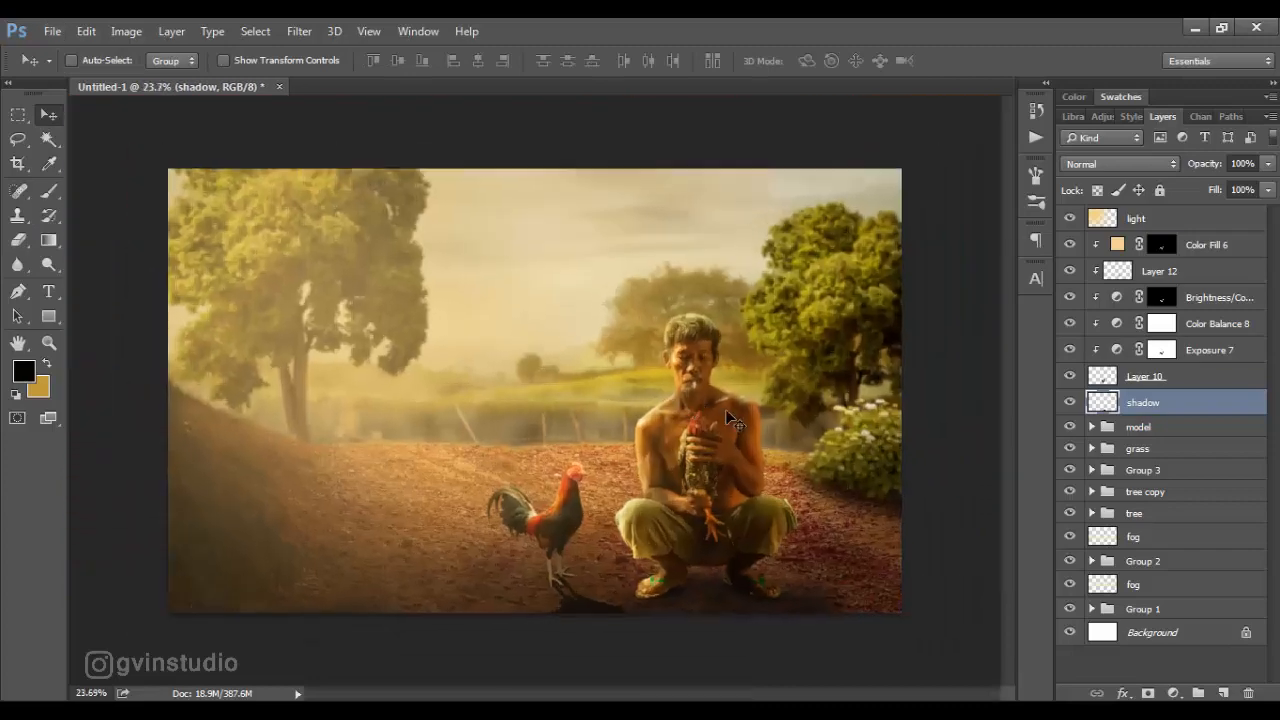
pyautogui.click(299, 31)
pyautogui.moveTo(335, 226)
pyautogui.click(565, 283)
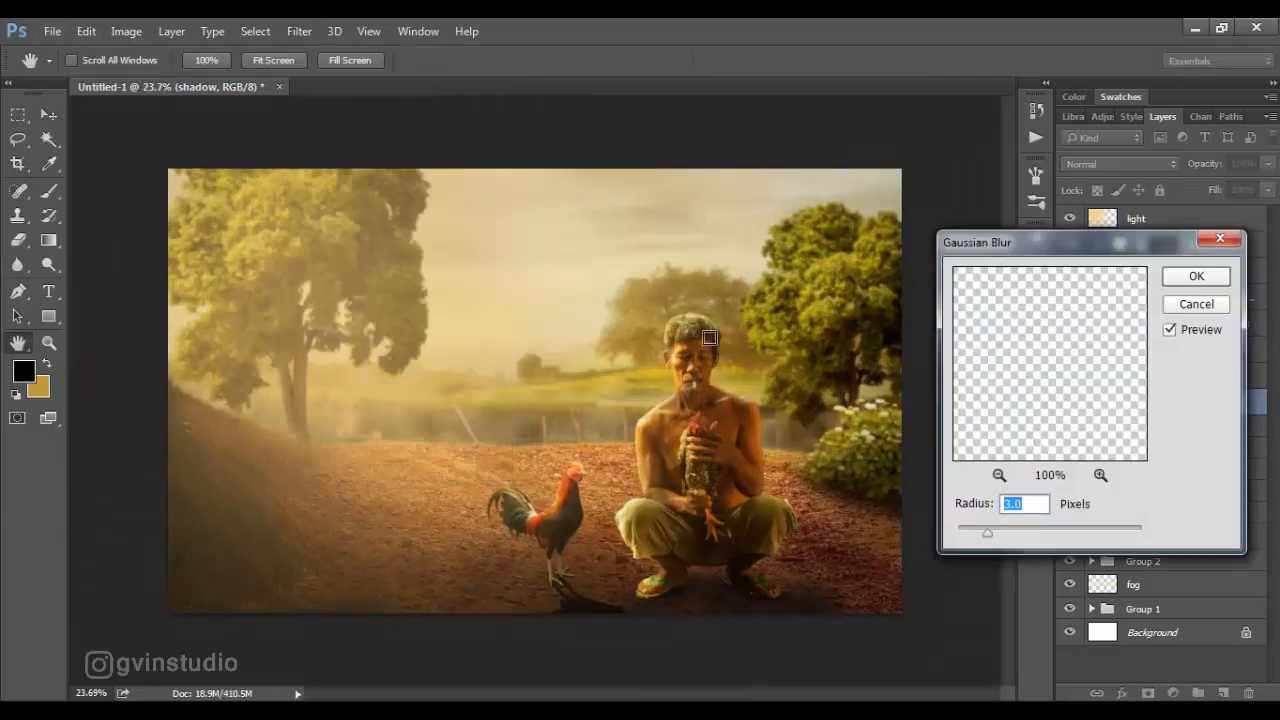
pyautogui.click(1186, 280)
# Add a mask to the shadow layer and fade the far end of the rooster's shadow with a black gradient
pyautogui.click(1148, 692)
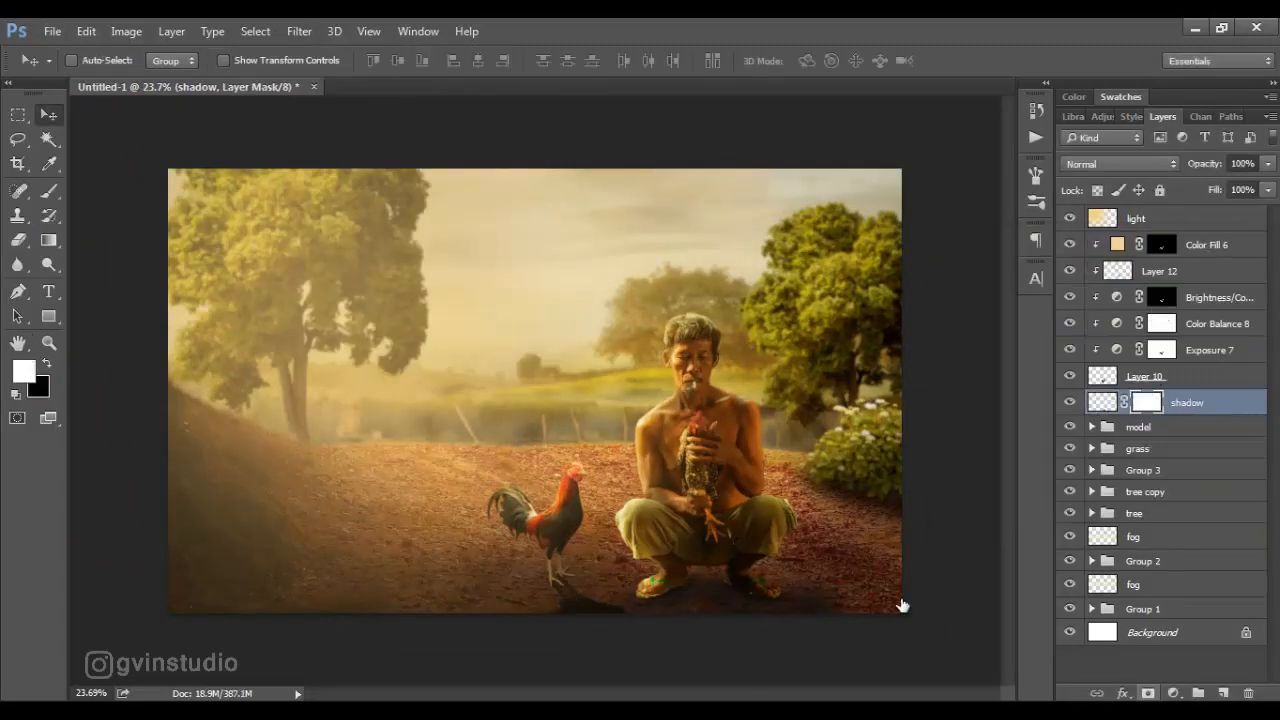
pyautogui.click(51, 196)
pyautogui.click(47, 362)
pyautogui.click(54, 242)
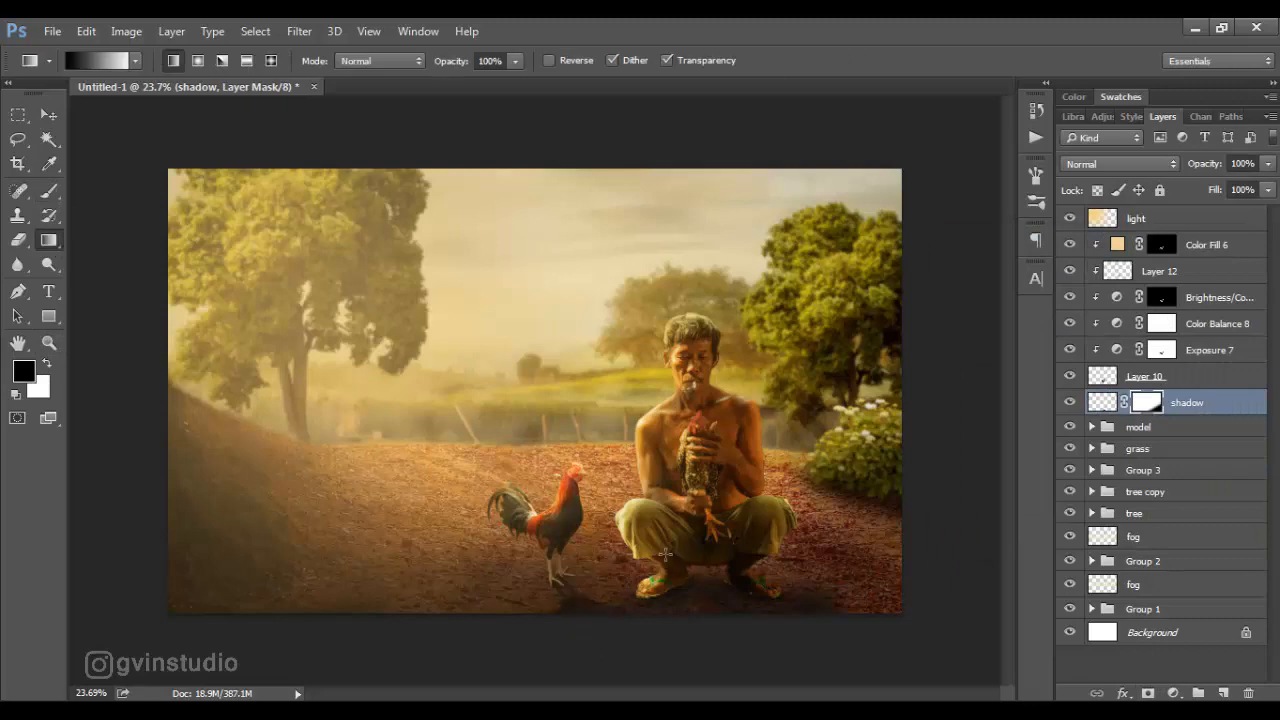
pyautogui.press('v')
# Lower the shadow layer's opacity to 82%
pyautogui.click(1180, 168)
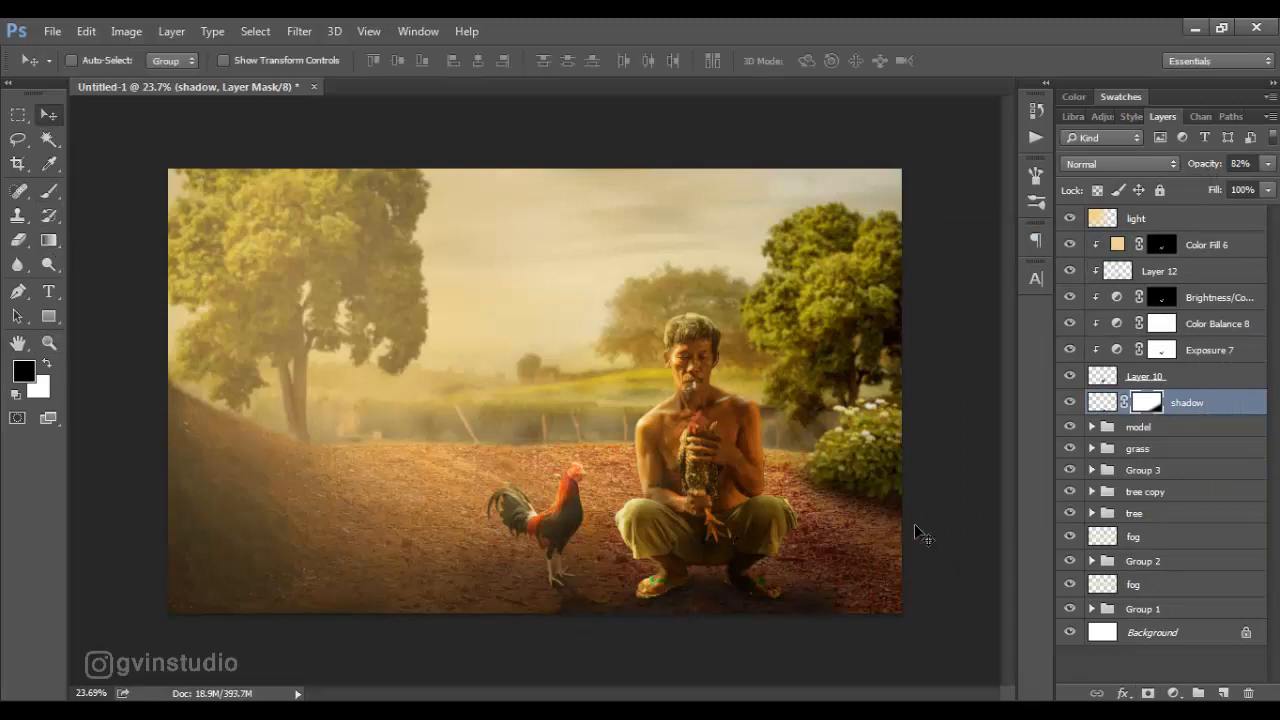
pyautogui.scroll(3, 588, 574)
pyautogui.scroll(-3, 588, 574)
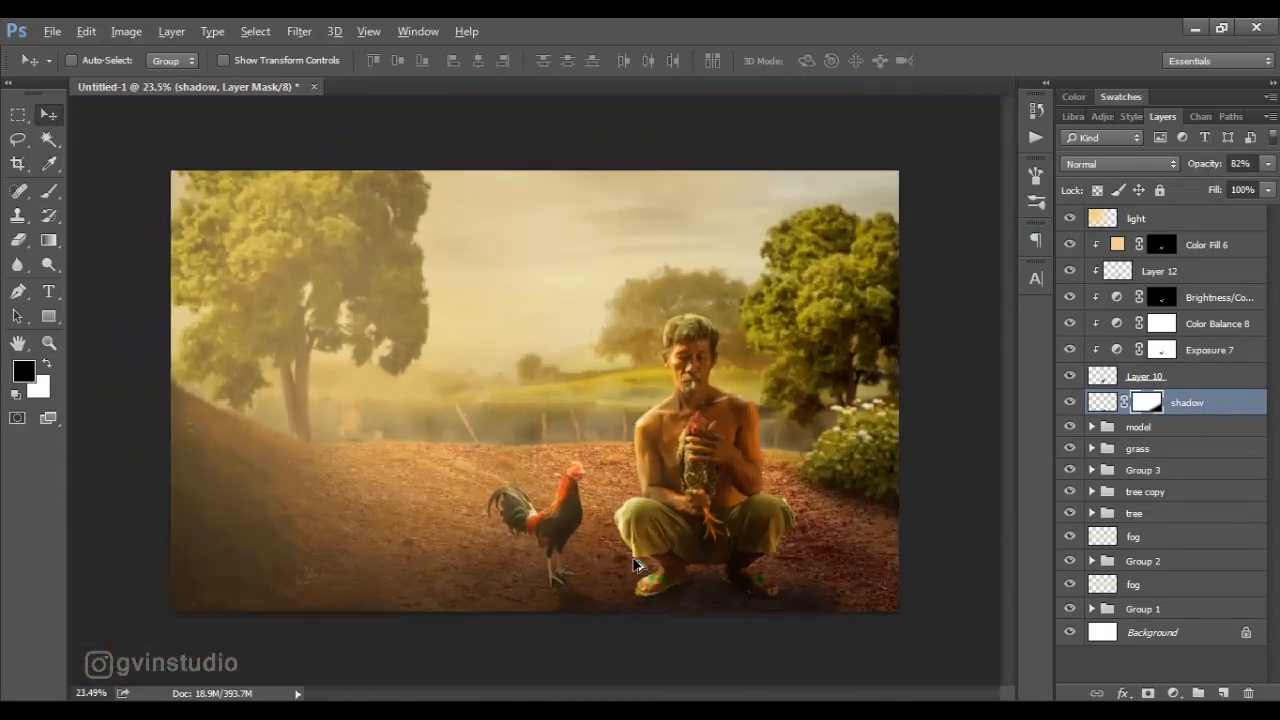
# Group the rooster's layers, from its cast shadow up to the topmost clipped color fill
pyautogui.keyDown('shift'); pyautogui.click(1210, 250); pyautogui.keyUp('shift')
pyautogui.hotkey('ctrl', 'g')
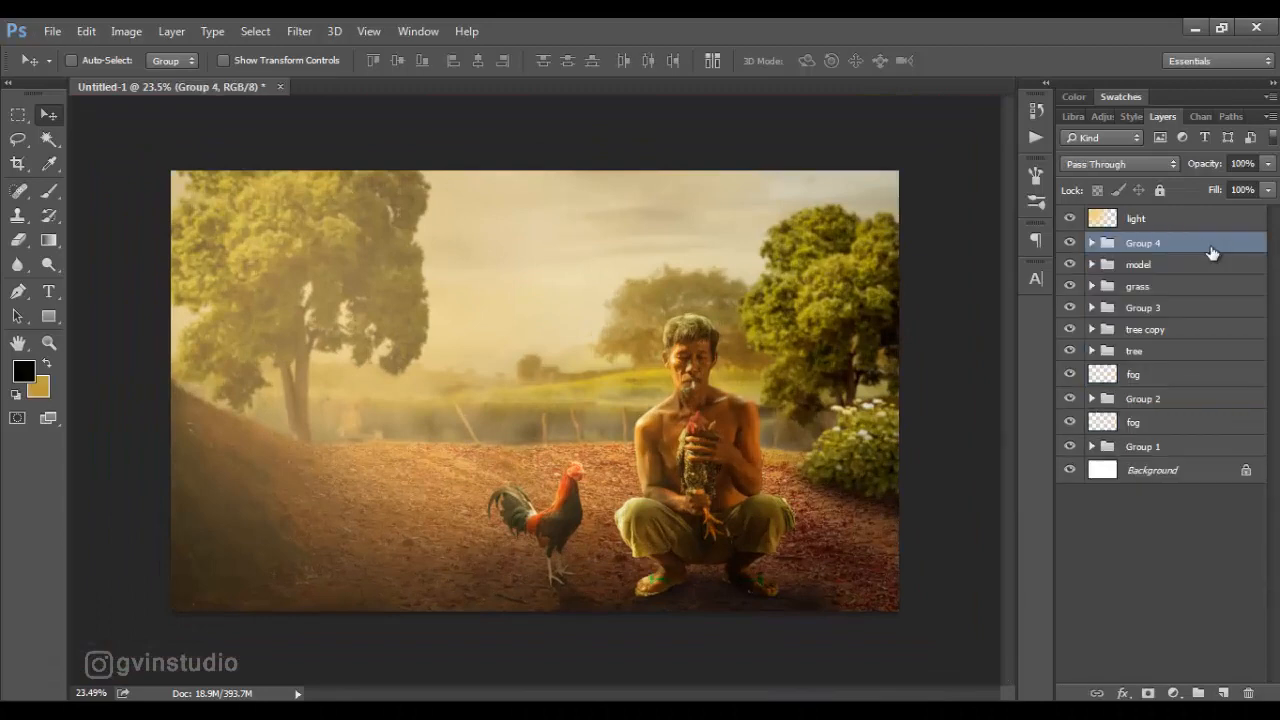
# In the tree group's Color Balance, set the midtones to +48 red and -57 yellow-blue
pyautogui.click(1154, 354)
pyautogui.click(1092, 351)
pyautogui.click(1223, 400)
pyautogui.doubleClick(1132, 402)
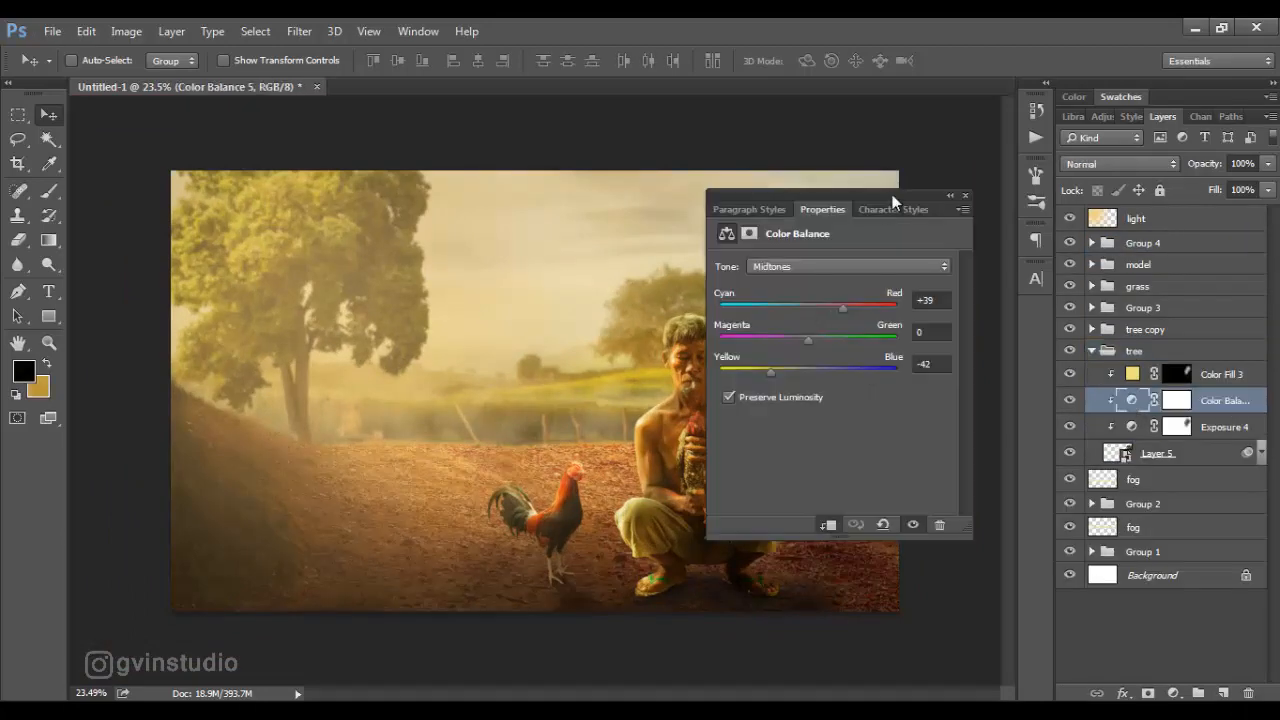
pyautogui.moveTo(892, 194); pyautogui.dragTo(476, 209)
pyautogui.moveTo(345, 389); pyautogui.dragTo(338, 385)
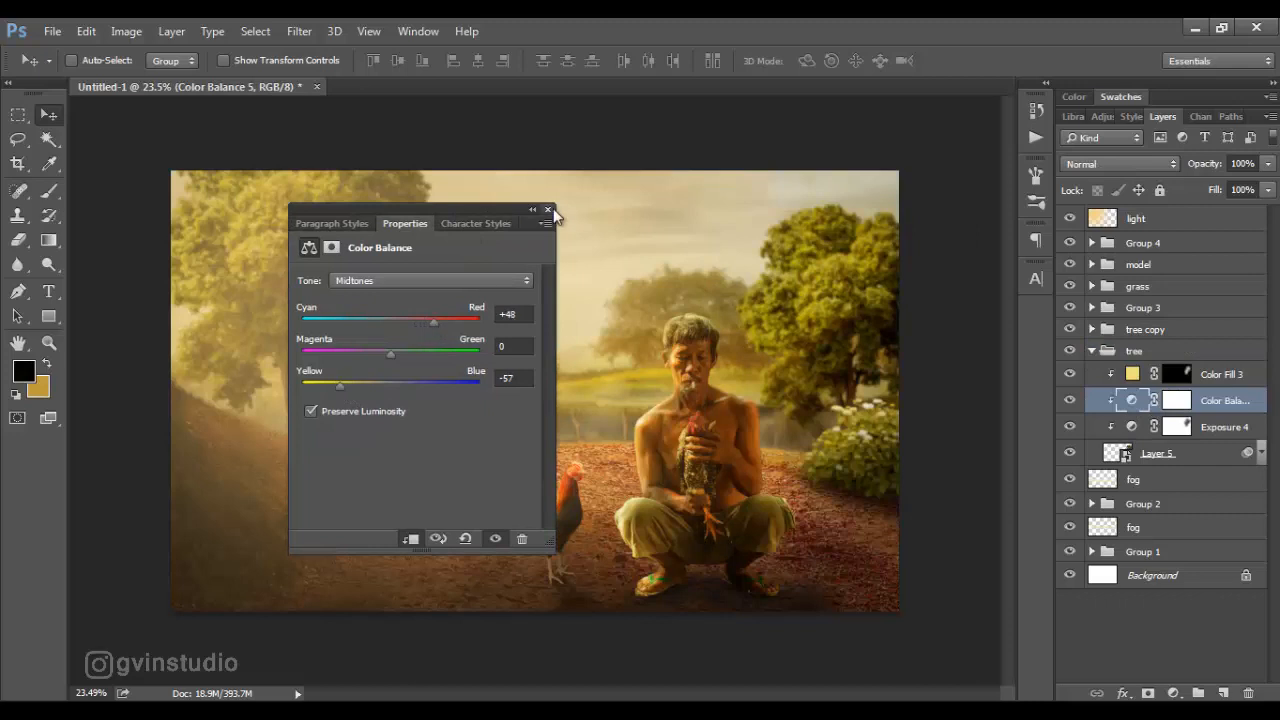
pyautogui.click(548, 210)
pyautogui.click(1092, 351)
# Adjust the midtones in the tree copy group's Color Balance to fine-tune its yellow tint
pyautogui.click(1092, 329)
pyautogui.doubleClick(1131, 379)
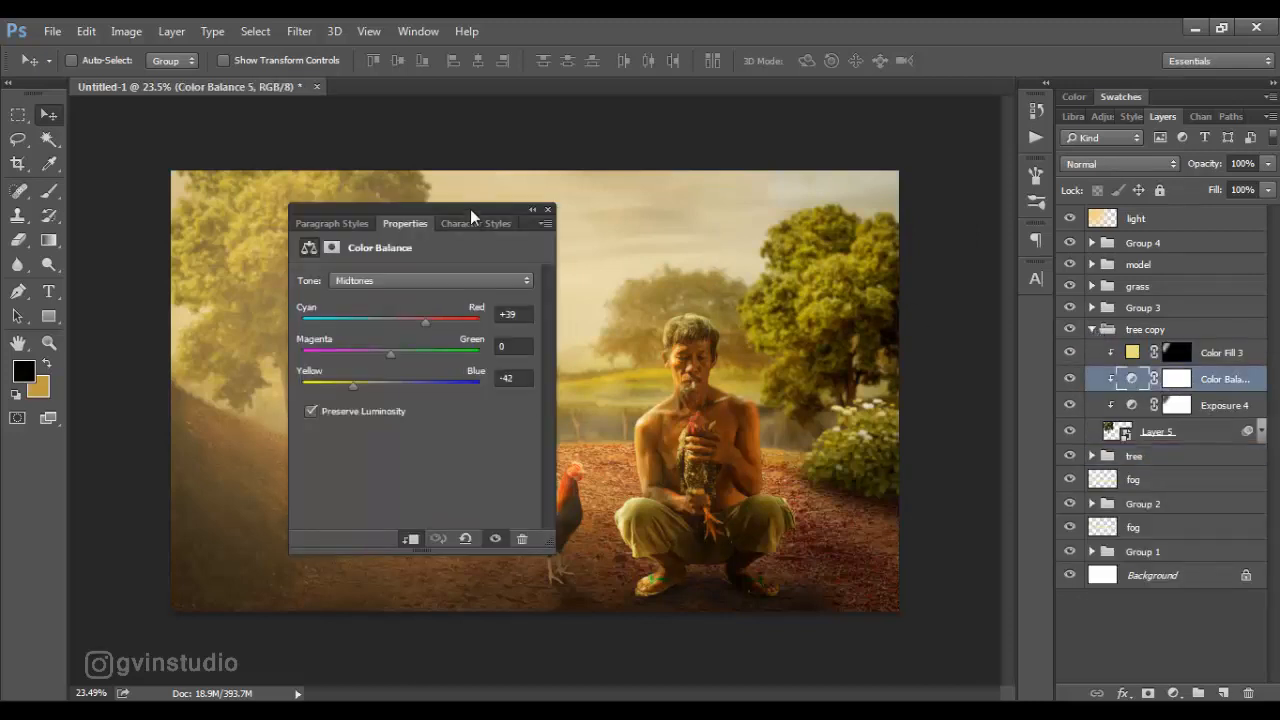
pyautogui.moveTo(471, 216); pyautogui.dragTo(804, 241)
pyautogui.moveTo(686, 412); pyautogui.dragTo(685, 418)
pyautogui.click(880, 234)
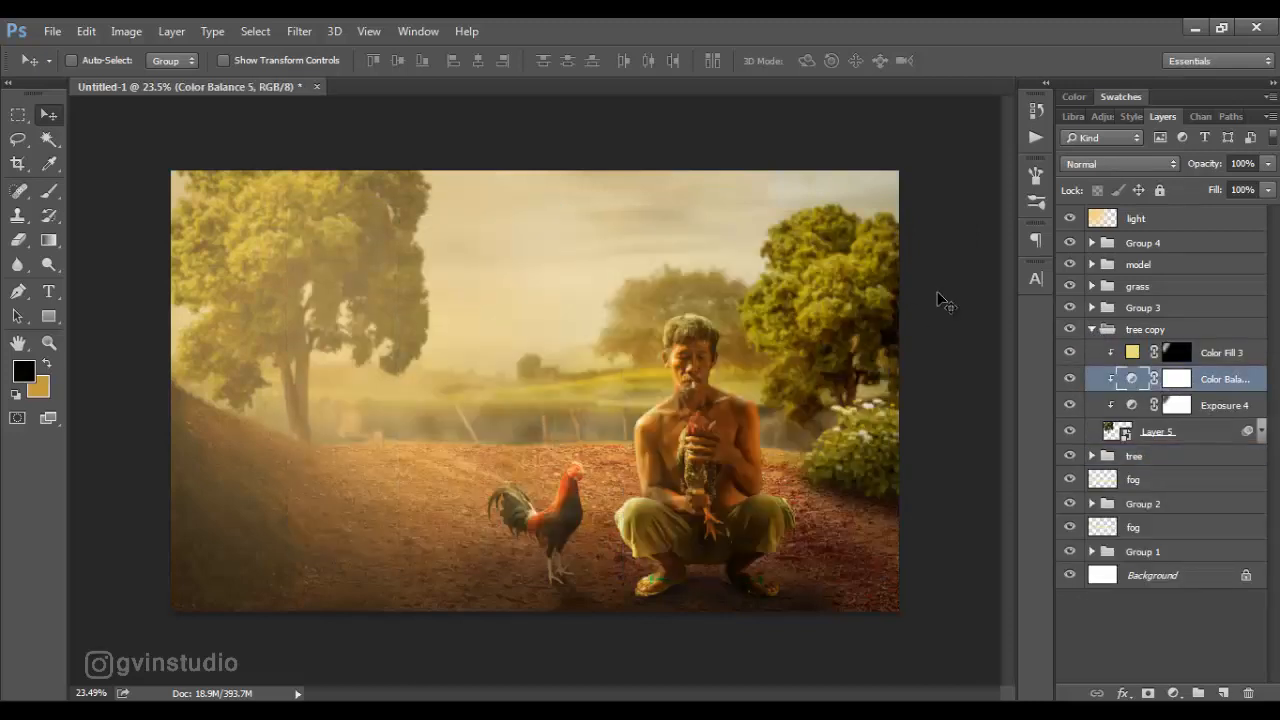
pyautogui.click(1092, 329)
# Create a new layer named fog directly above the grass group
pyautogui.click(1150, 290)
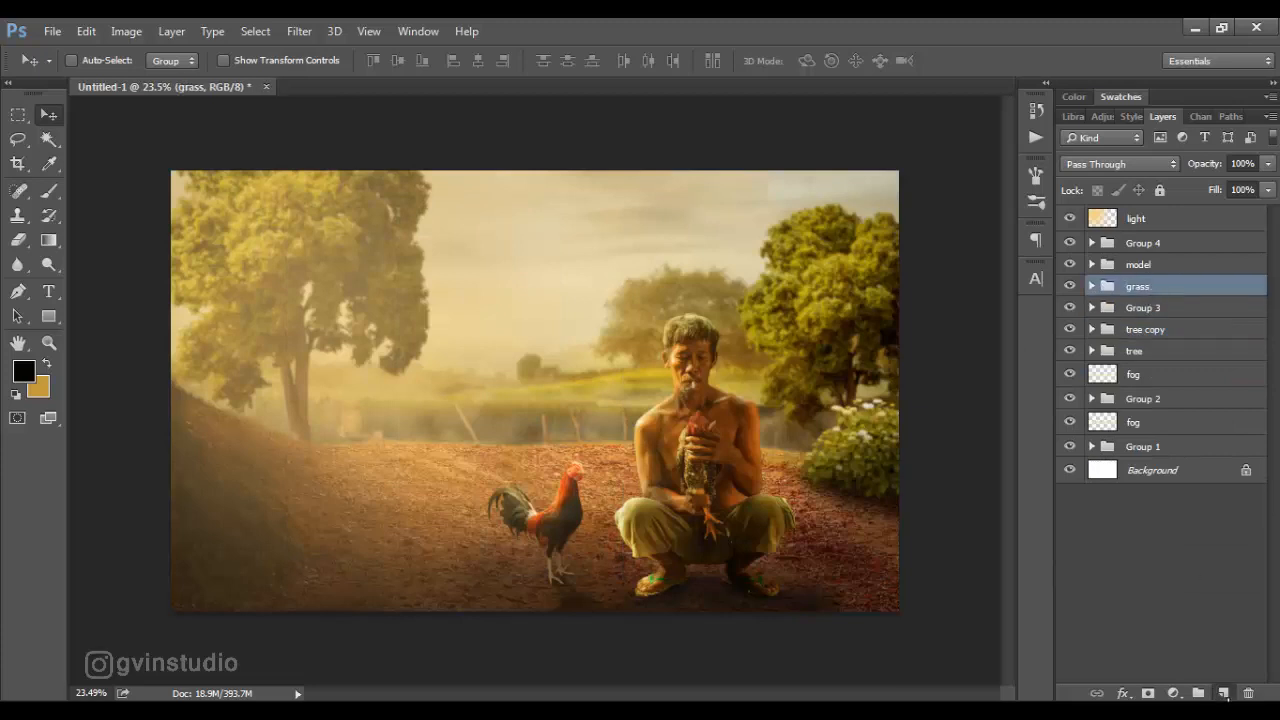
pyautogui.click(1222, 693)
pyautogui.doubleClick(1146, 288)
pyautogui.press('Return')
# Paint haze along the horizon behind the man with a large brush at 20% flow, using a pale color sampled from the sky
pyautogui.press('b')
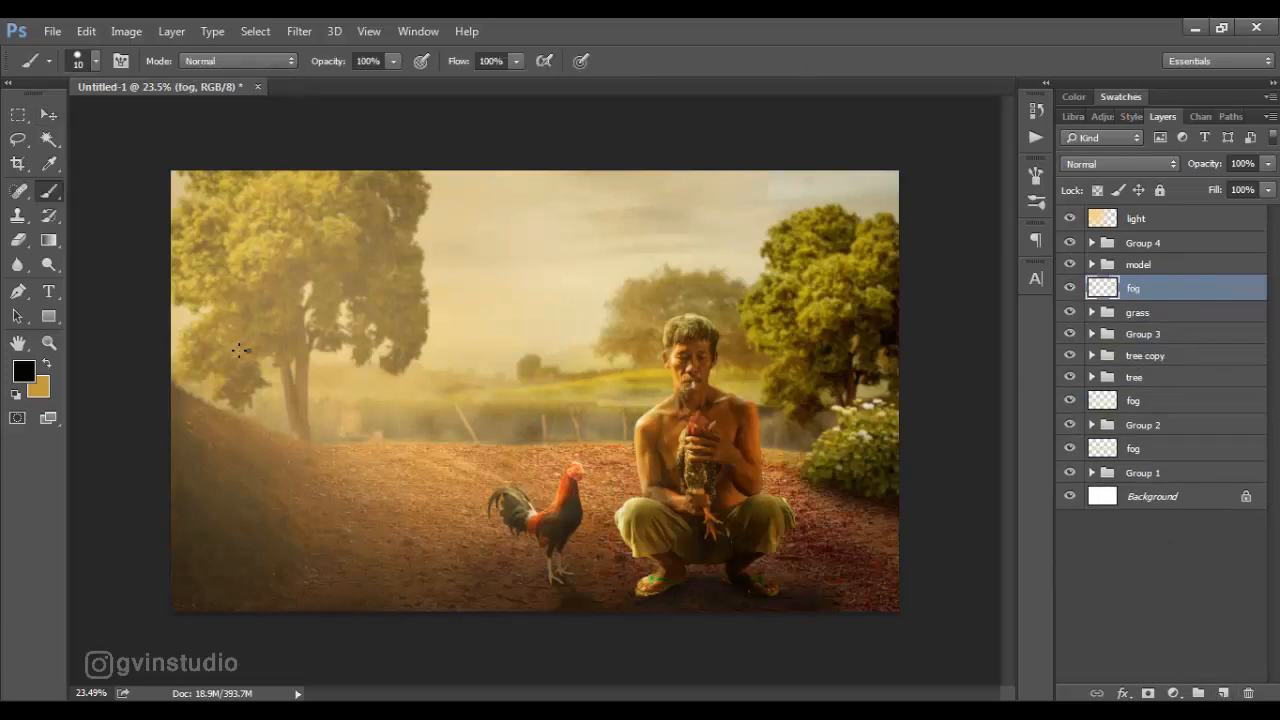
pyautogui.rightClick(248, 352)
pyautogui.click(630, 154)
pyautogui.keyDown('alt'); pyautogui.click(511, 235); pyautogui.keyUp('alt')
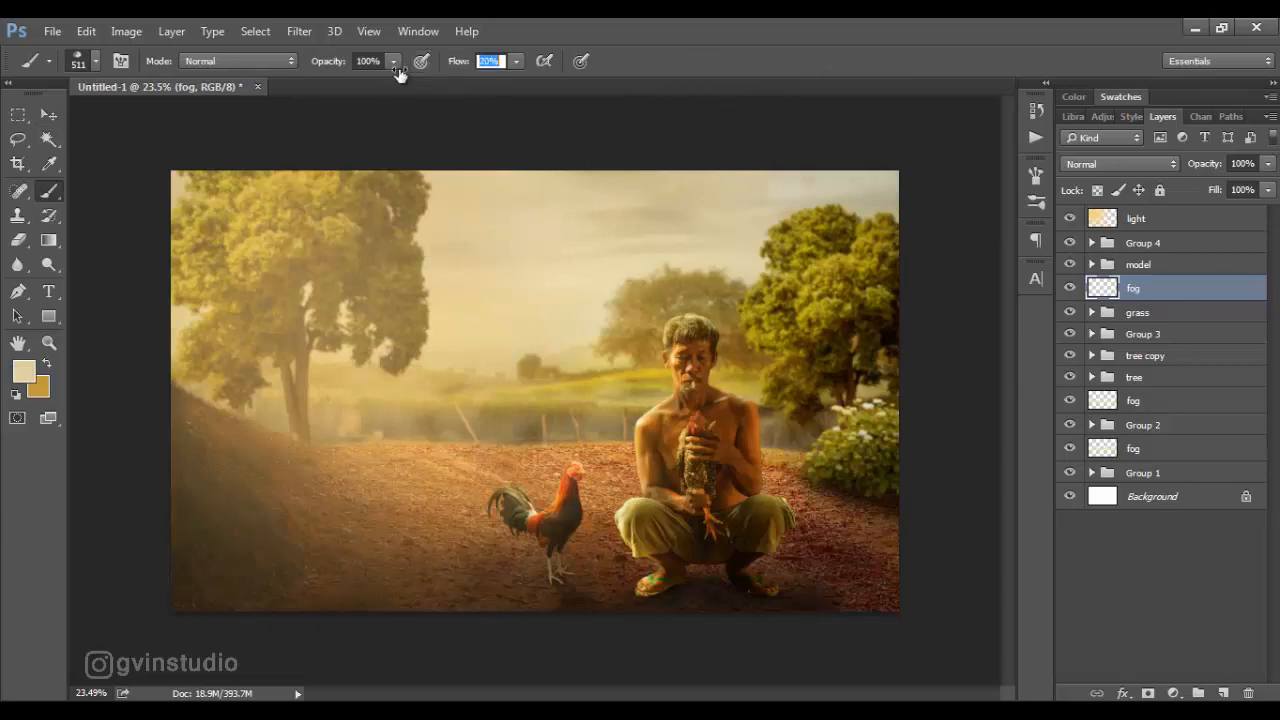
pyautogui.press('[')
pyautogui.moveTo(652, 408); pyautogui.dragTo(850, 440)
pyautogui.moveTo(644, 438)
pyautogui.mouseDown()
pyautogui.moveTo(425, 449)
pyautogui.moveTo(257, 424)
pyautogui.moveTo(349, 409)
pyautogui.mouseUp()
# Change the foreground color to warm yellow #f1d385, paint more haze around the flower bush, and lower the fog layer's opacity
pyautogui.click(24, 371)
pyautogui.click(888, 358)
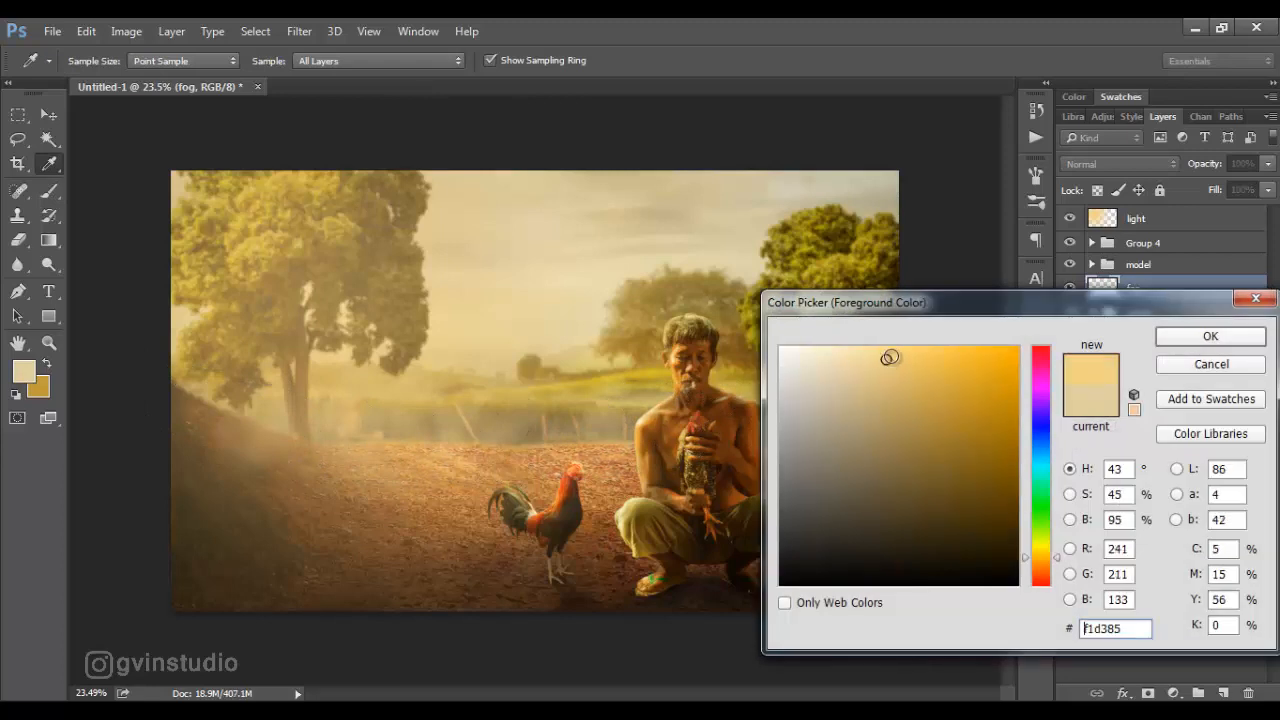
pyautogui.click(1196, 340)
pyautogui.moveTo(851, 449)
pyautogui.mouseDown()
pyautogui.moveTo(780, 459)
pyautogui.moveTo(836, 429)
pyautogui.moveTo(467, 461)
pyautogui.moveTo(230, 388)
pyautogui.moveTo(722, 425)
pyautogui.mouseUp()
pyautogui.moveTo(1203, 172); pyautogui.dragTo(1178, 170)
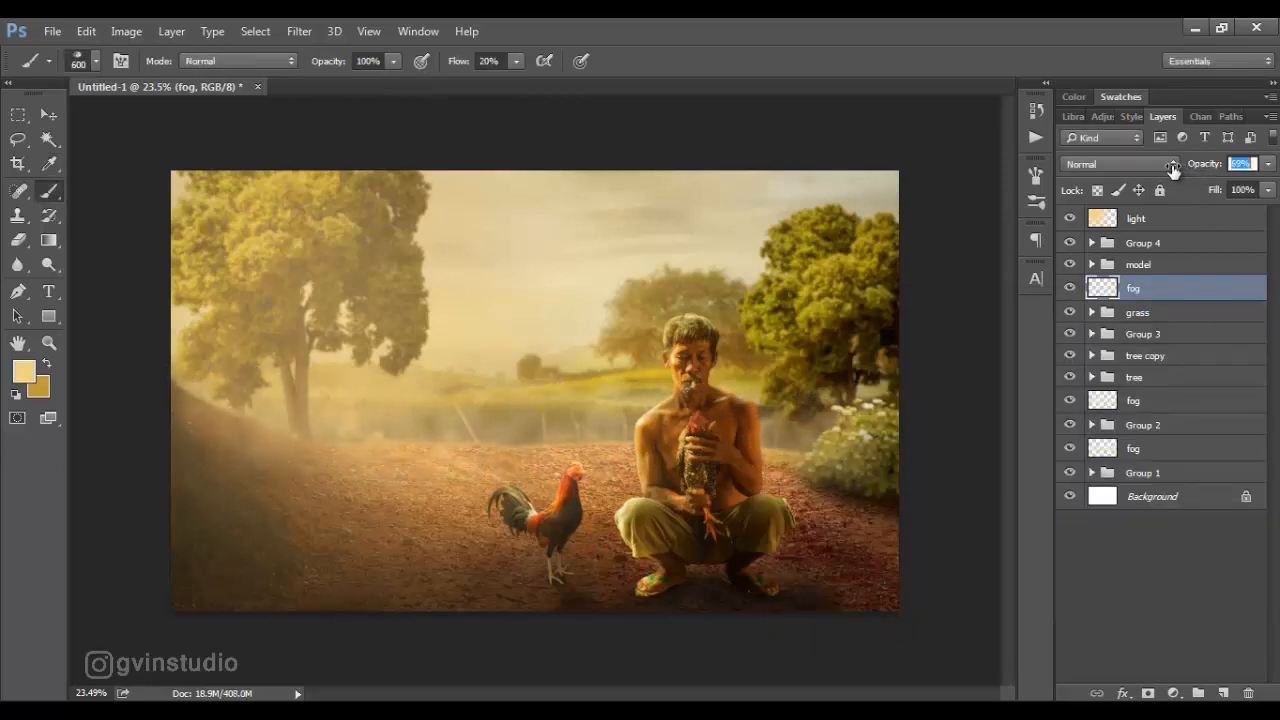
# Add a new layer above Color Fill 5 in the model group, clipped to the man
pyautogui.click(48, 116)
pyautogui.click(1160, 356)
pyautogui.click(1092, 265)
pyautogui.click(1213, 297)
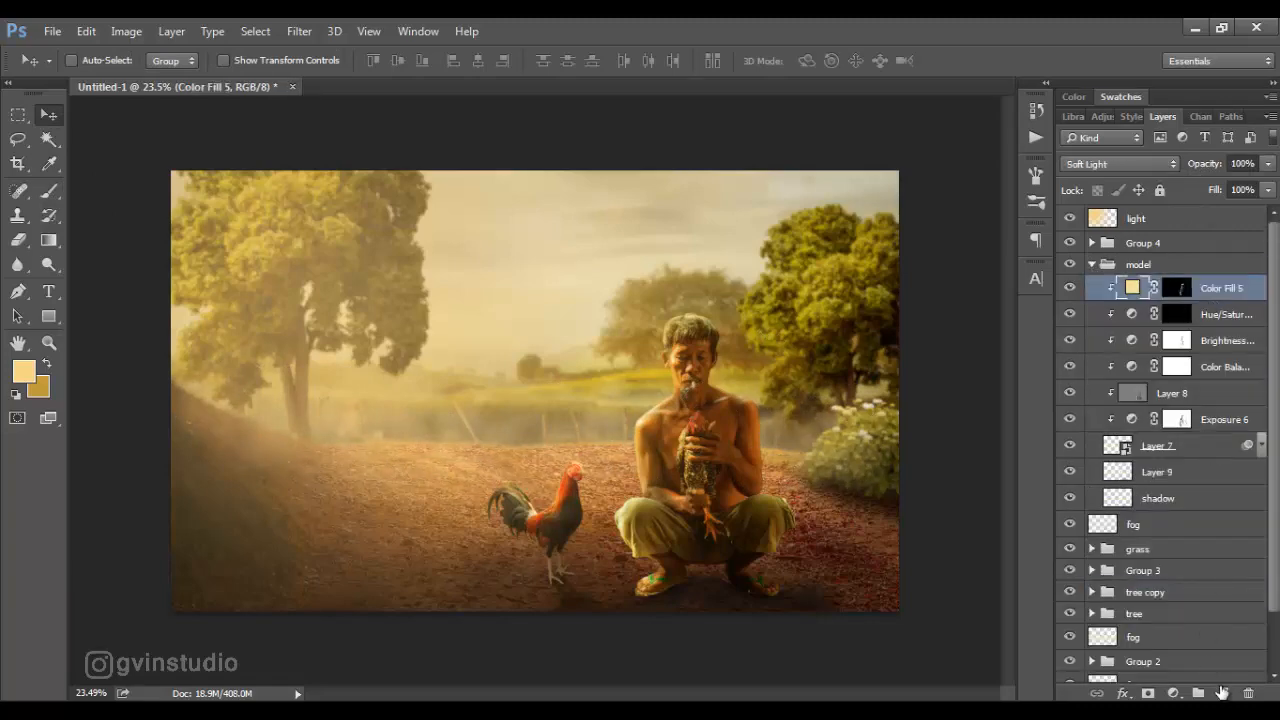
pyautogui.keyDown('alt'); pyautogui.click(1223, 693); pyautogui.keyUp('alt')
pyautogui.click(508, 256)
pyautogui.click(806, 236)
# Darken the man's feet and the held rooster's legs with near-black #050505, using a 300 px brush at 37% opacity and 20% flow
pyautogui.click(24, 372)
pyautogui.click(793, 581)
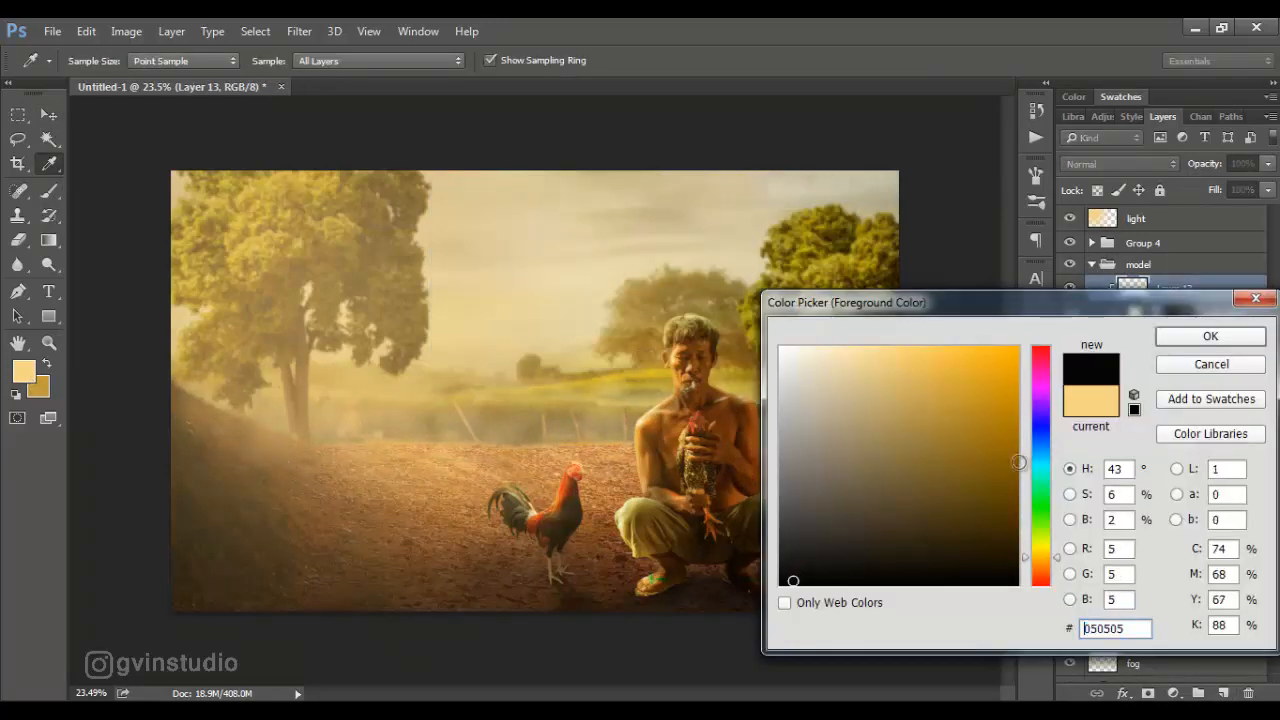
pyautogui.click(1210, 337)
pyautogui.click(48, 191)
pyautogui.rightClick(502, 499)
pyautogui.doubleClick(598, 545)
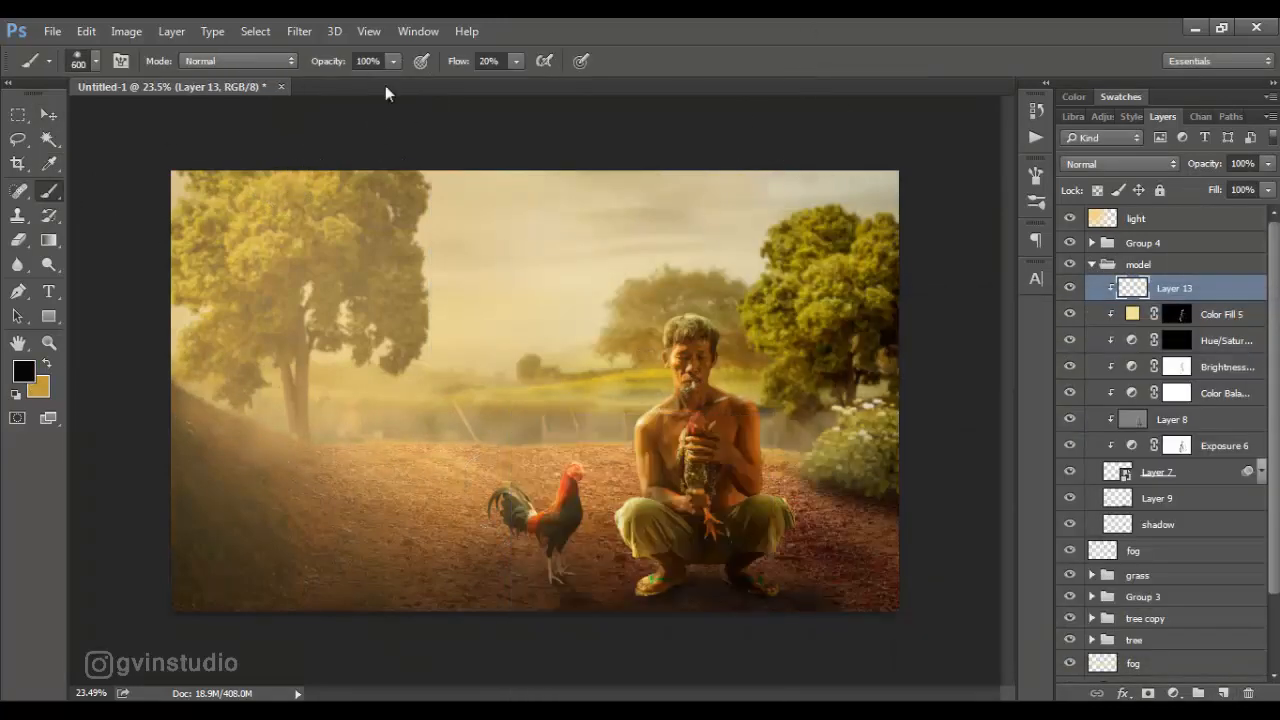
pyautogui.moveTo(286, 67); pyautogui.dragTo(272, 69)
pyautogui.press('[')
pyautogui.press('[')
pyautogui.press('[')
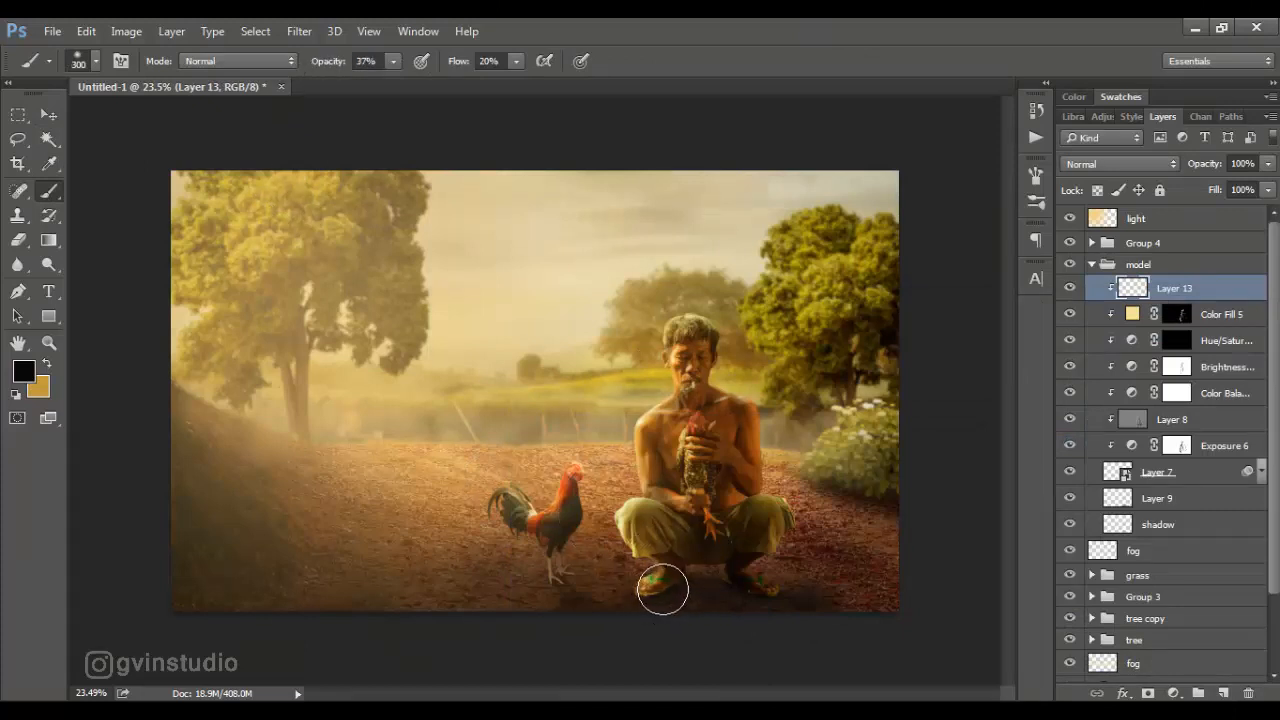
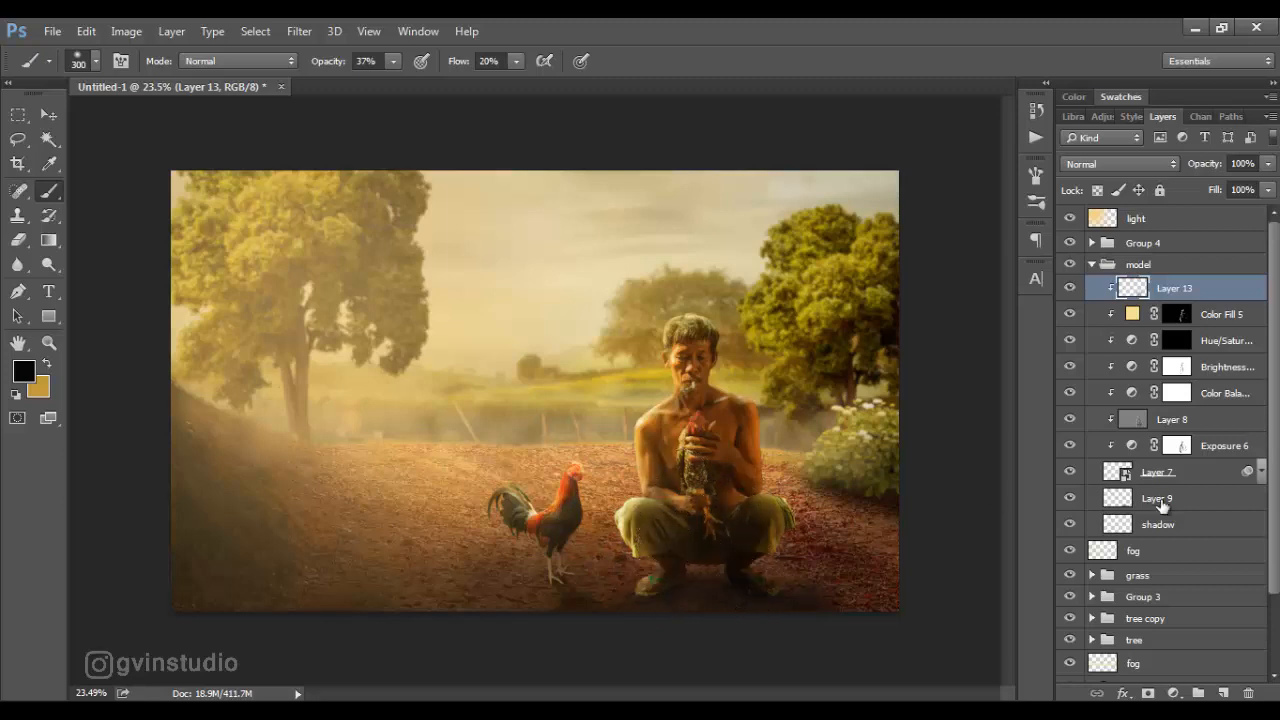
# Paint extra black shadow on the ground around the man's feet on Layer 9, and collapse the model group
pyautogui.click(1144, 504)
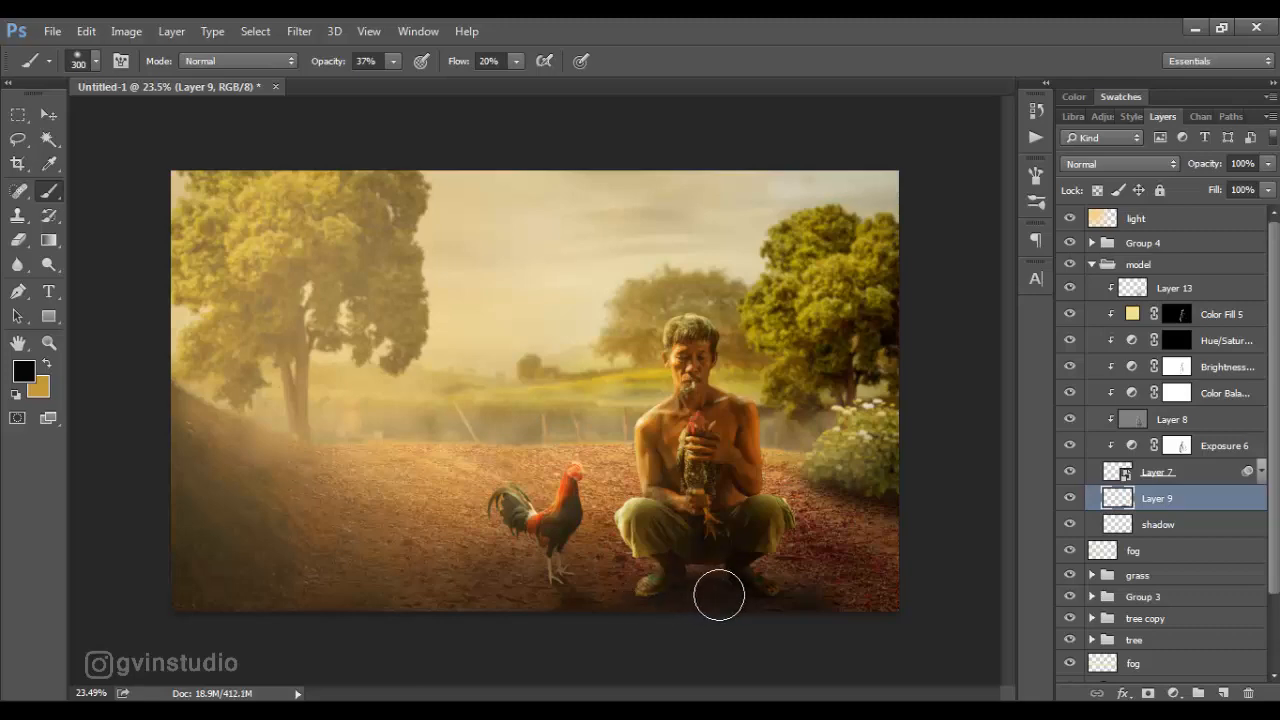
pyautogui.click(48, 116)
pyautogui.click(1092, 264)
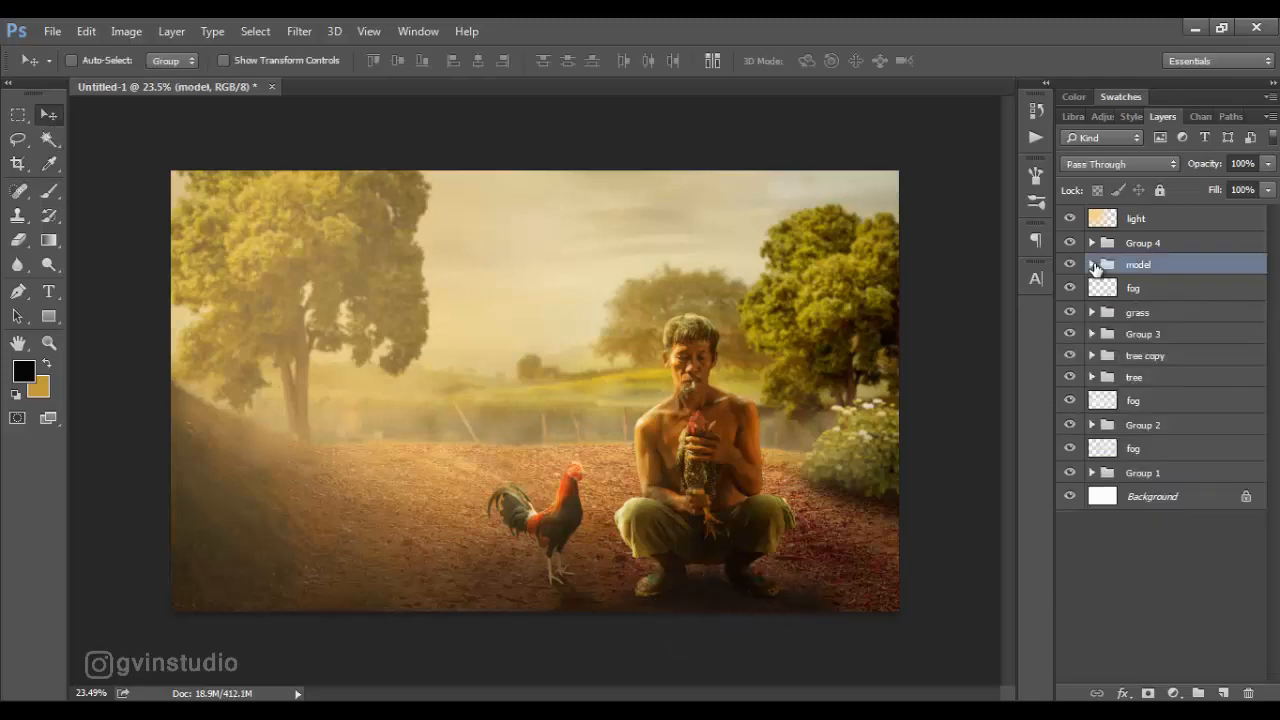
# Make the tree copy group active and open the split-rail fence PNG
pyautogui.click(1148, 358)
pyautogui.click(52, 31)
pyautogui.click(67, 72)
pyautogui.doubleClick(729, 150)
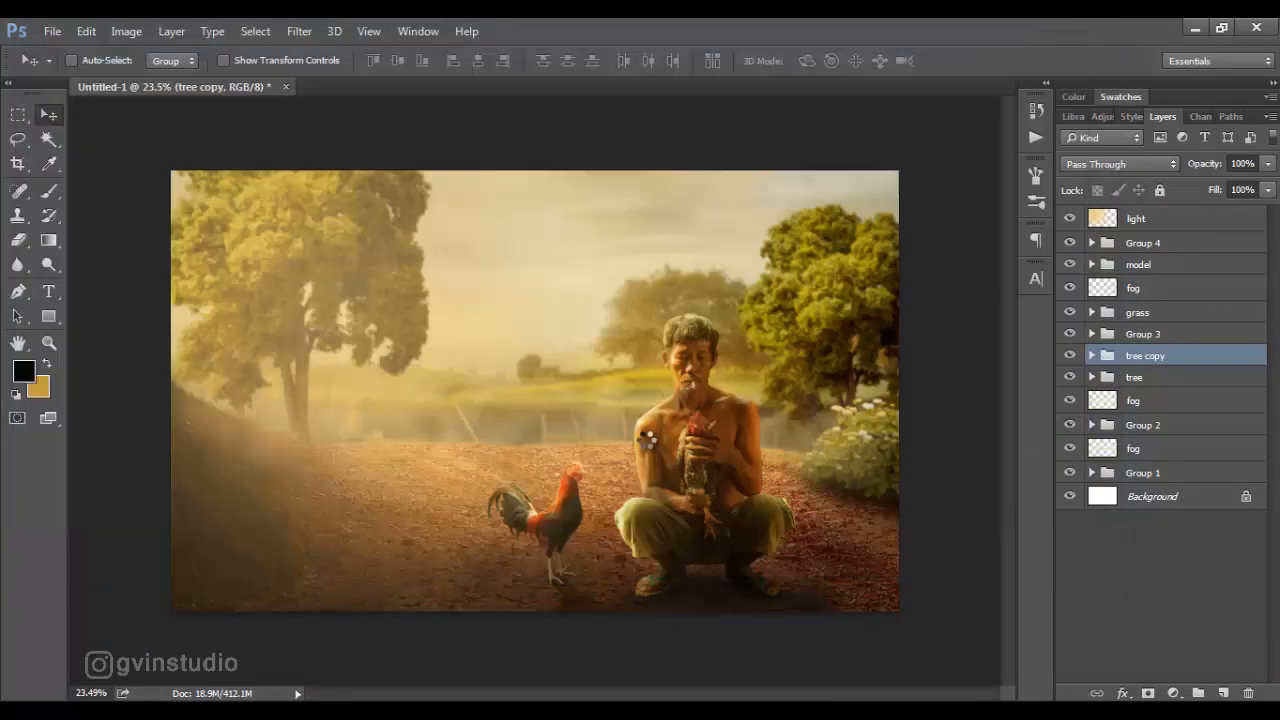
# Select the fence section without the diagonal gate and move it into the landscape composite above the tree copy group
pyautogui.click(18, 114)
pyautogui.moveTo(183, 317); pyautogui.dragTo(750, 614)
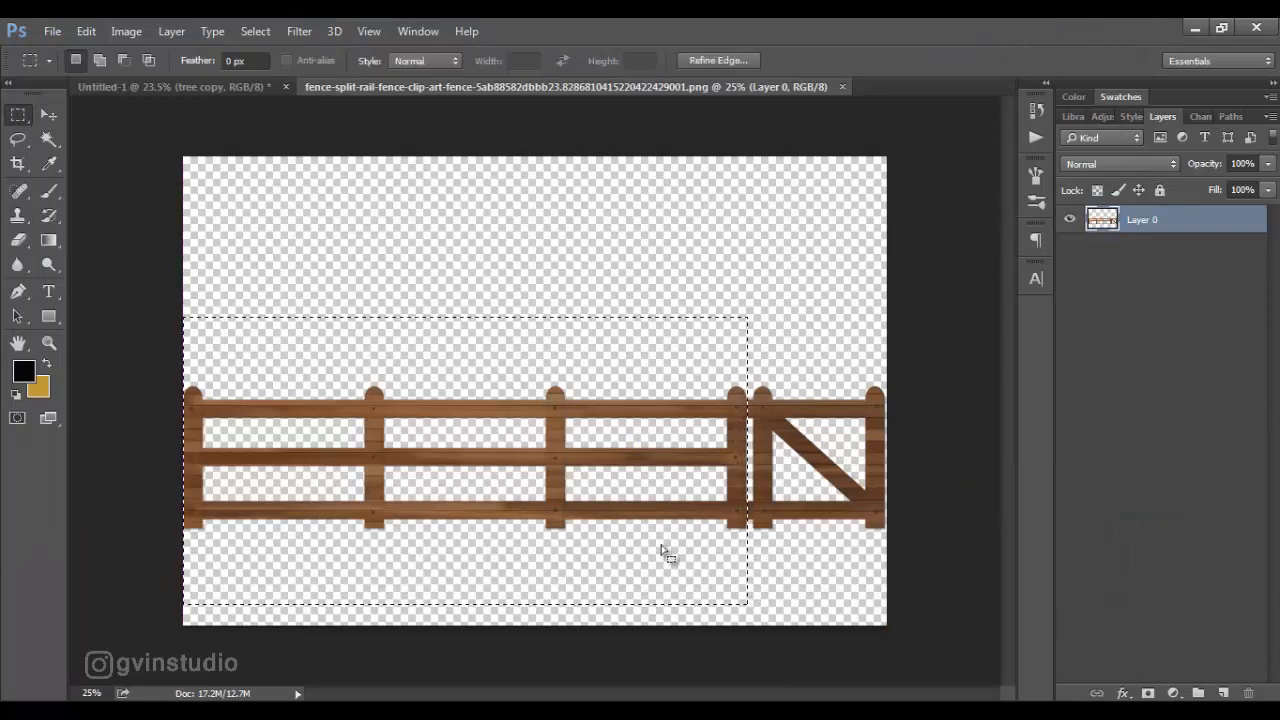
pyautogui.press('v')
pyautogui.moveTo(666, 523); pyautogui.dragTo(500, 370)
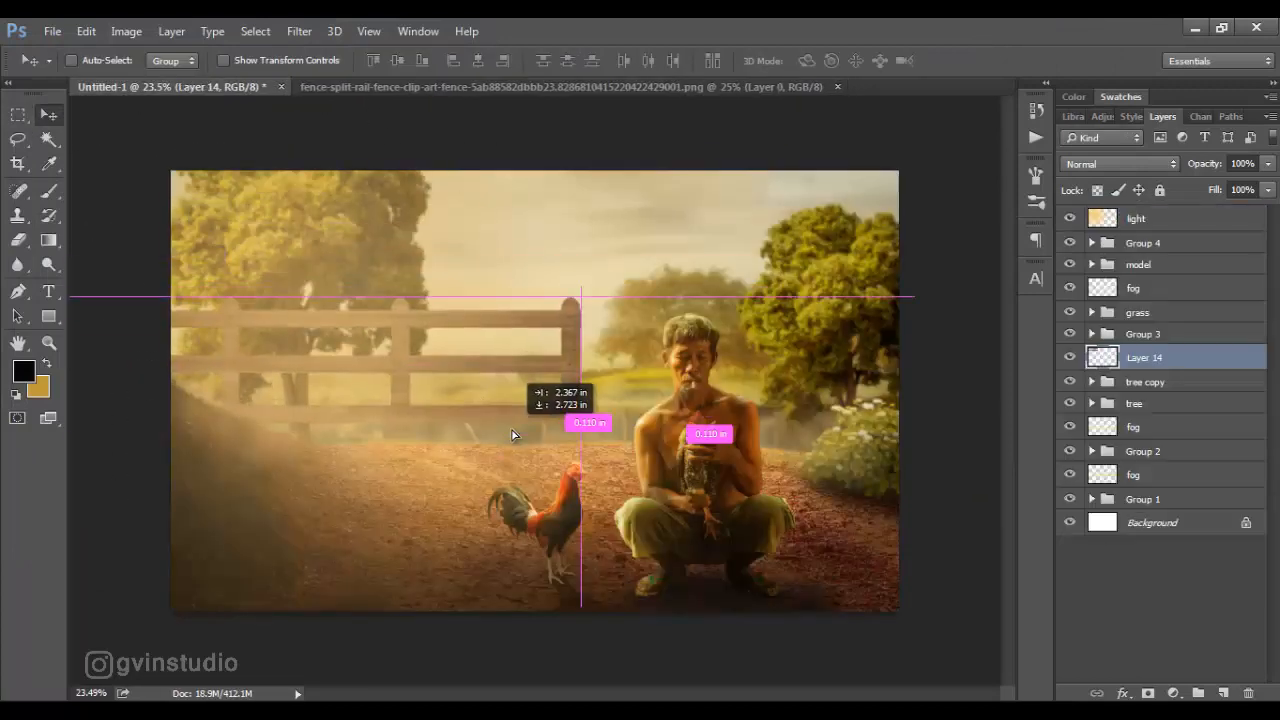
# Scale the fence down and place it on the horizon in front of the large hazy tree
pyautogui.hotkey('ctrl', 't')
pyautogui.moveTo(586, 294); pyautogui.dragTo(321, 411)
pyautogui.moveTo(224, 402); pyautogui.dragTo(443, 397)
pyautogui.press('Return')
pyautogui.moveTo(714, 286); pyautogui.dragTo(698, 309)
# Add an Exposure adjustment clipped to the fence layer and lower its exposure to darken the wood
pyautogui.click(1174, 693)
pyautogui.click(1150, 423)
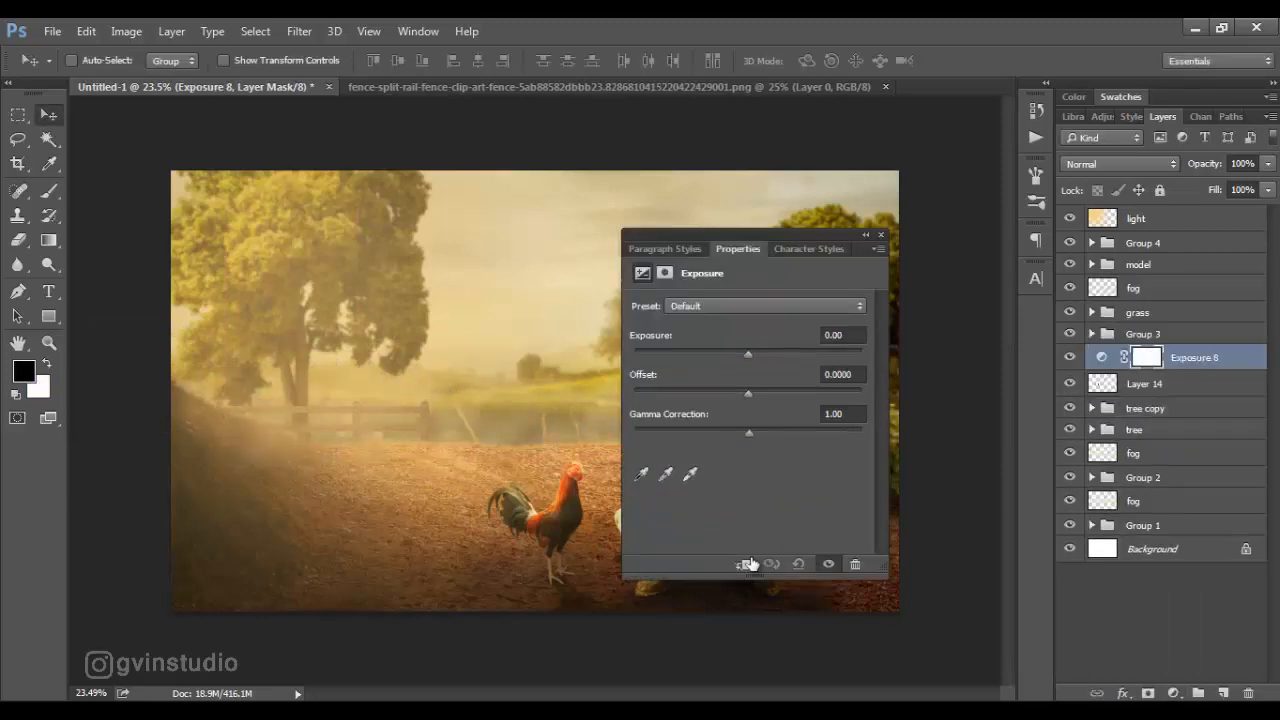
pyautogui.moveTo(748, 350); pyautogui.dragTo(716, 353)
pyautogui.click(881, 234)
# Paint black on the Exposure mask along the fence rails with a 90 px brush at 100% opacity and 20% flow
pyautogui.press('b')
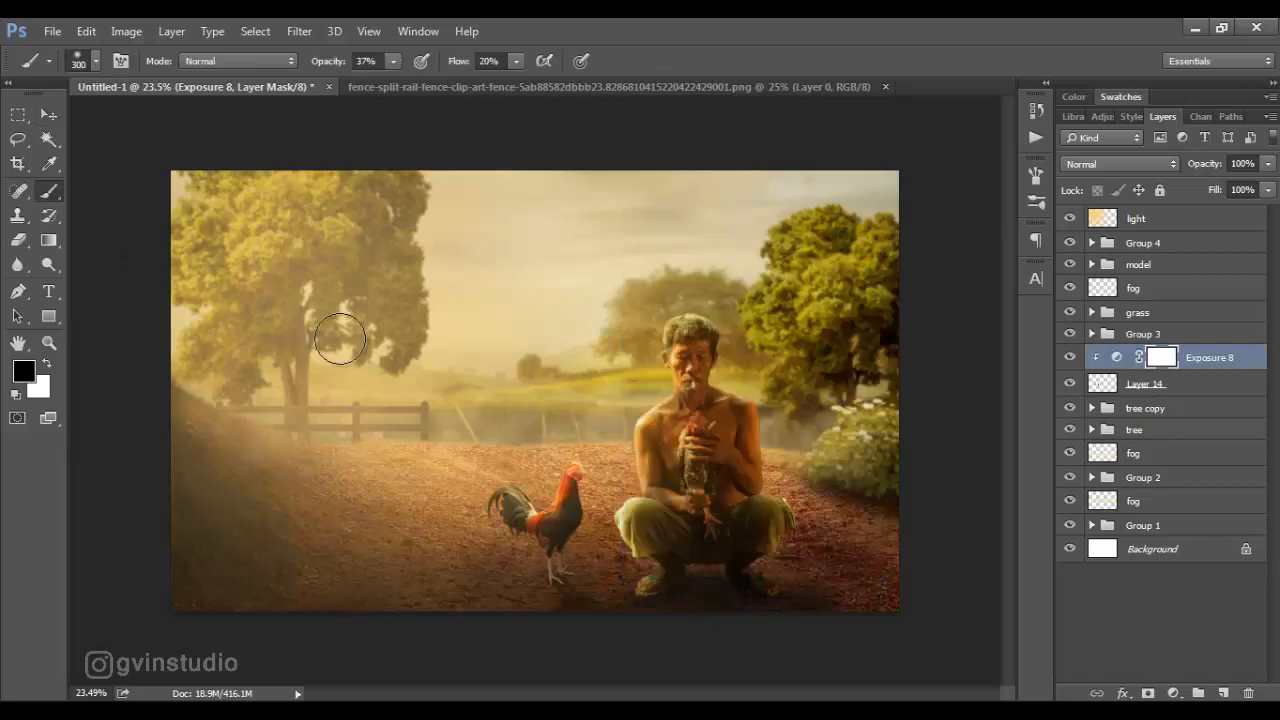
pyautogui.scroll(7, 289, 413)
pyautogui.moveTo(426, 424); pyautogui.dragTo(615, 430)
pyautogui.press('[')
pyautogui.press('[')
pyautogui.press('[')
pyautogui.press('[')
pyautogui.press('[')
pyautogui.press('[')
pyautogui.press('[')
pyautogui.moveTo(320, 62); pyautogui.dragTo(396, 64)
pyautogui.moveTo(107, 377)
pyautogui.mouseDown()
pyautogui.moveTo(240, 395)
pyautogui.moveTo(159, 384)
pyautogui.moveTo(809, 367)
pyautogui.moveTo(767, 443)
pyautogui.moveTo(277, 451)
pyautogui.moveTo(754, 449)
pyautogui.mouseUp()
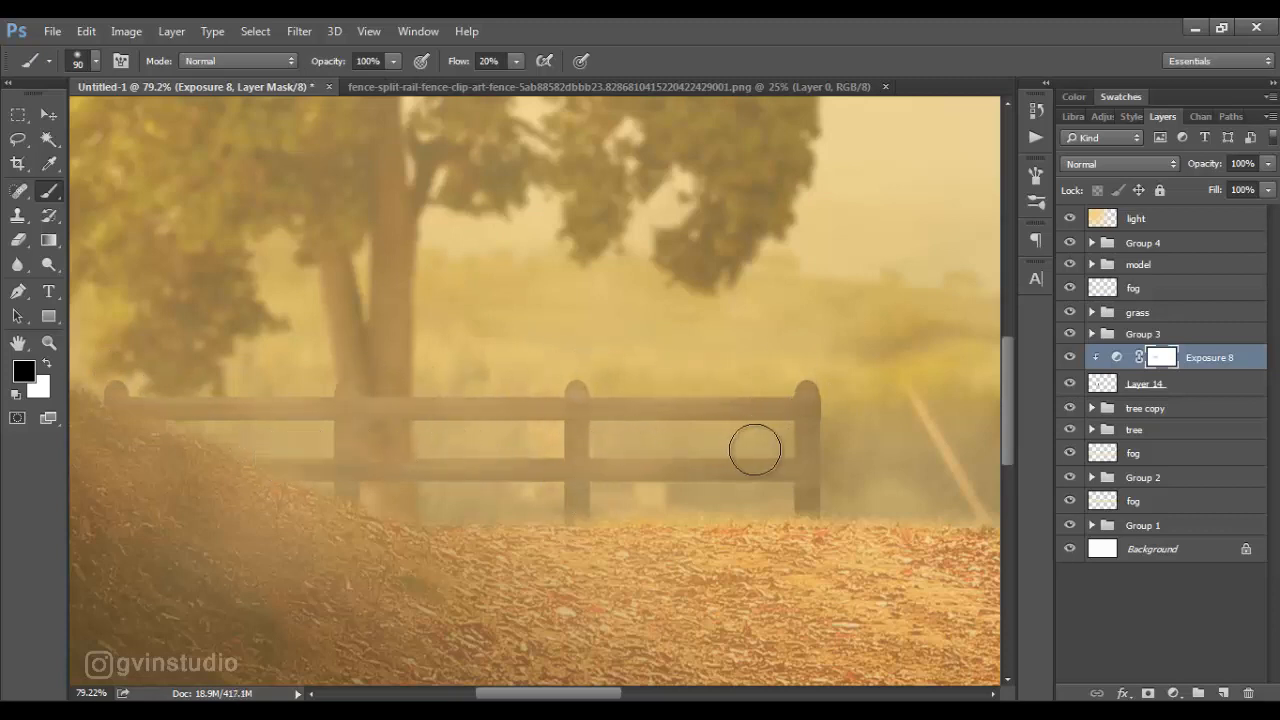
# Add a warm yellow Color Fill in Soft Light mode, clipped to the fence
pyautogui.click(1174, 693)
pyautogui.click(1150, 286)
pyautogui.click(897, 357)
pyautogui.click(1208, 336)
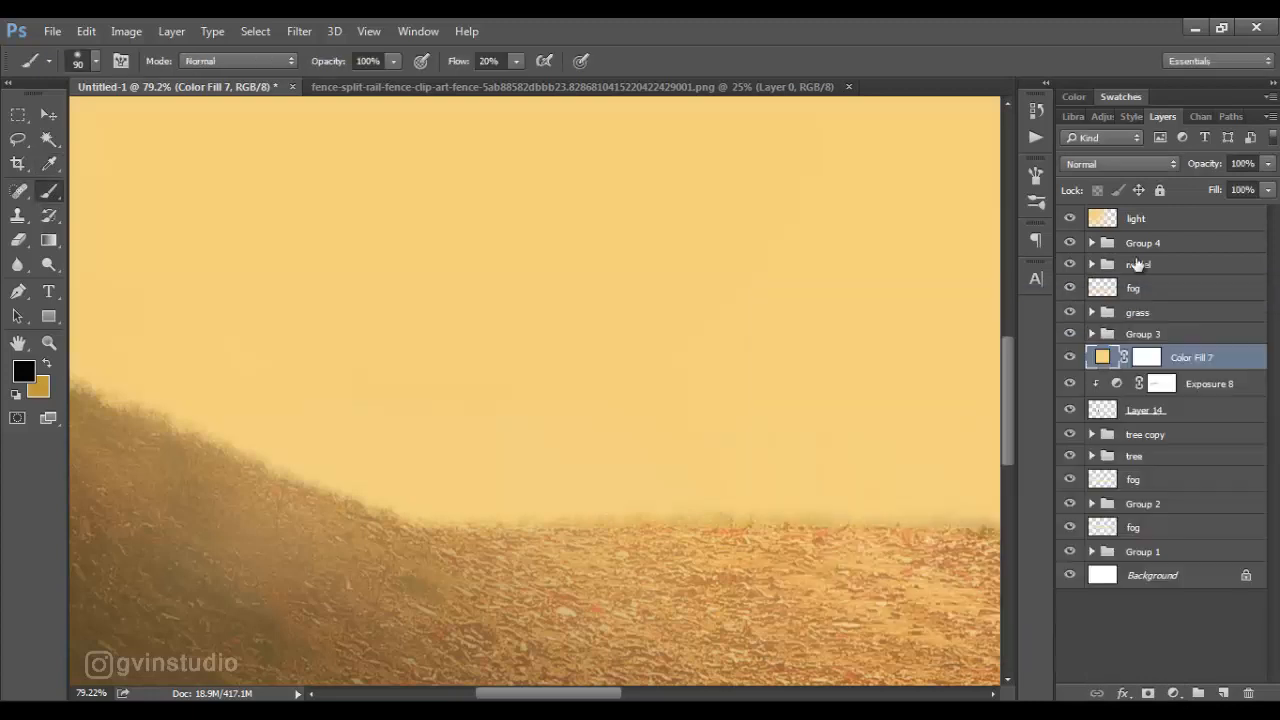
pyautogui.click(1120, 164)
pyautogui.click(1080, 360)
# Invert the Color Fill mask to black and paint white highlights on the fence with a 40 px brush
pyautogui.click(1160, 357)
pyautogui.hotkey('ctrl', 'i')
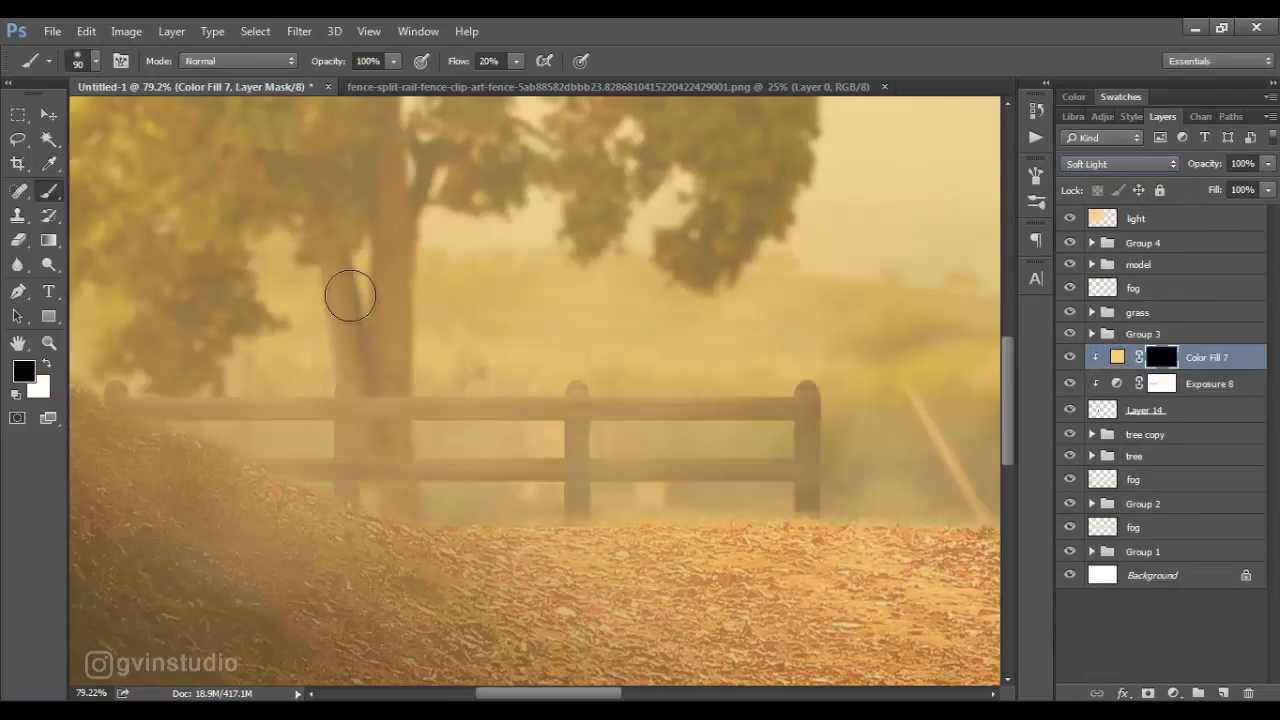
pyautogui.press('x')
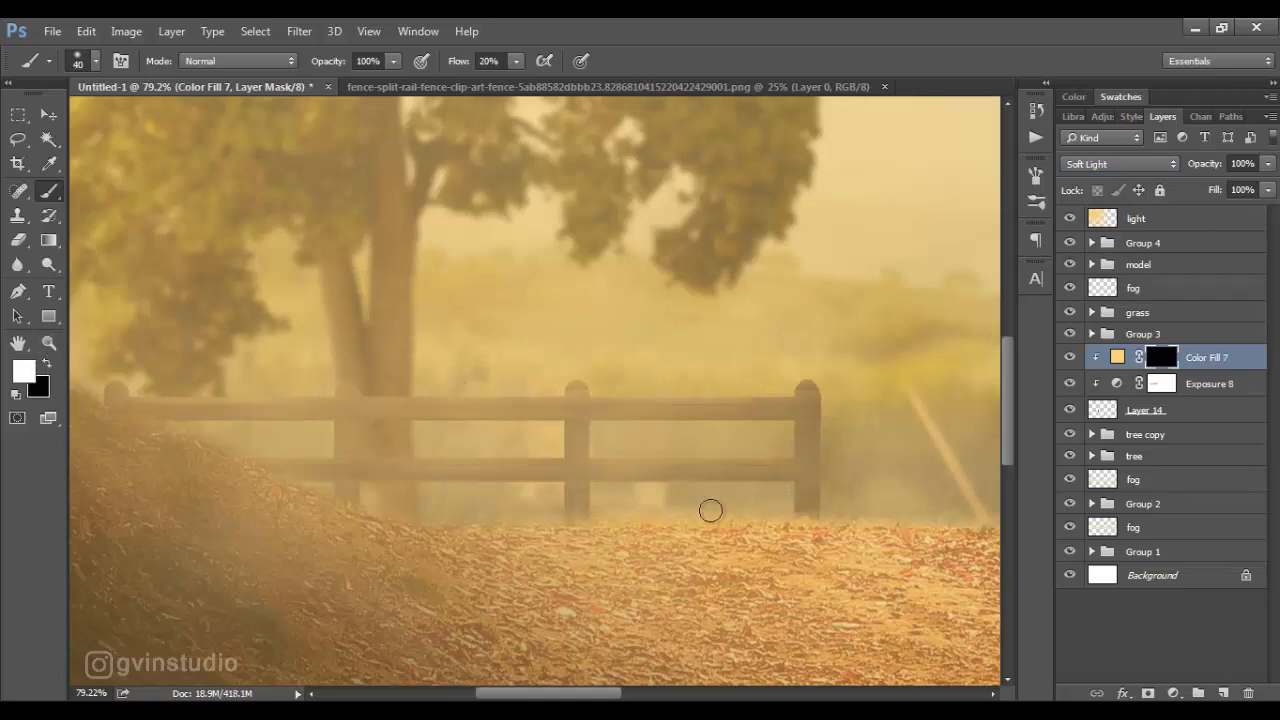
# Add a Color Balance adjustment clipped to the fence and shift its midtones toward yellow and red
pyautogui.click(1174, 693)
pyautogui.click(1140, 500)
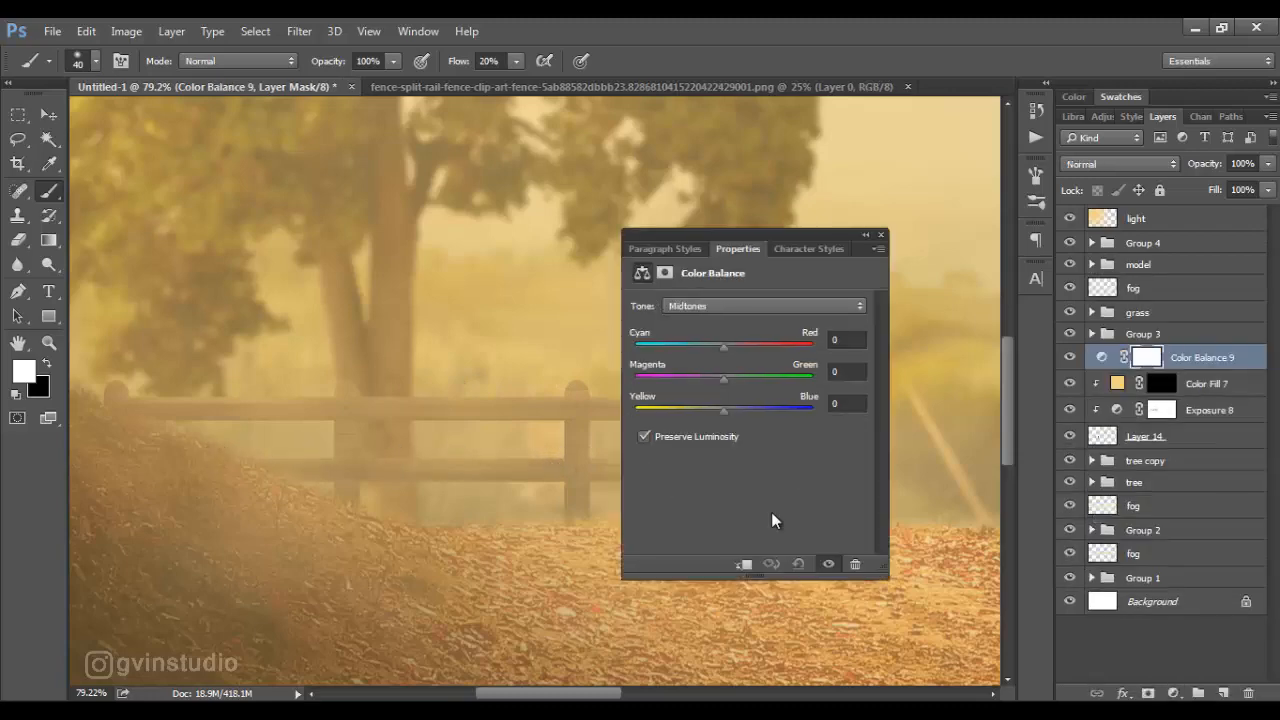
pyautogui.moveTo(723, 411); pyautogui.dragTo(690, 411)
pyautogui.moveTo(724, 346); pyautogui.dragTo(753, 348)
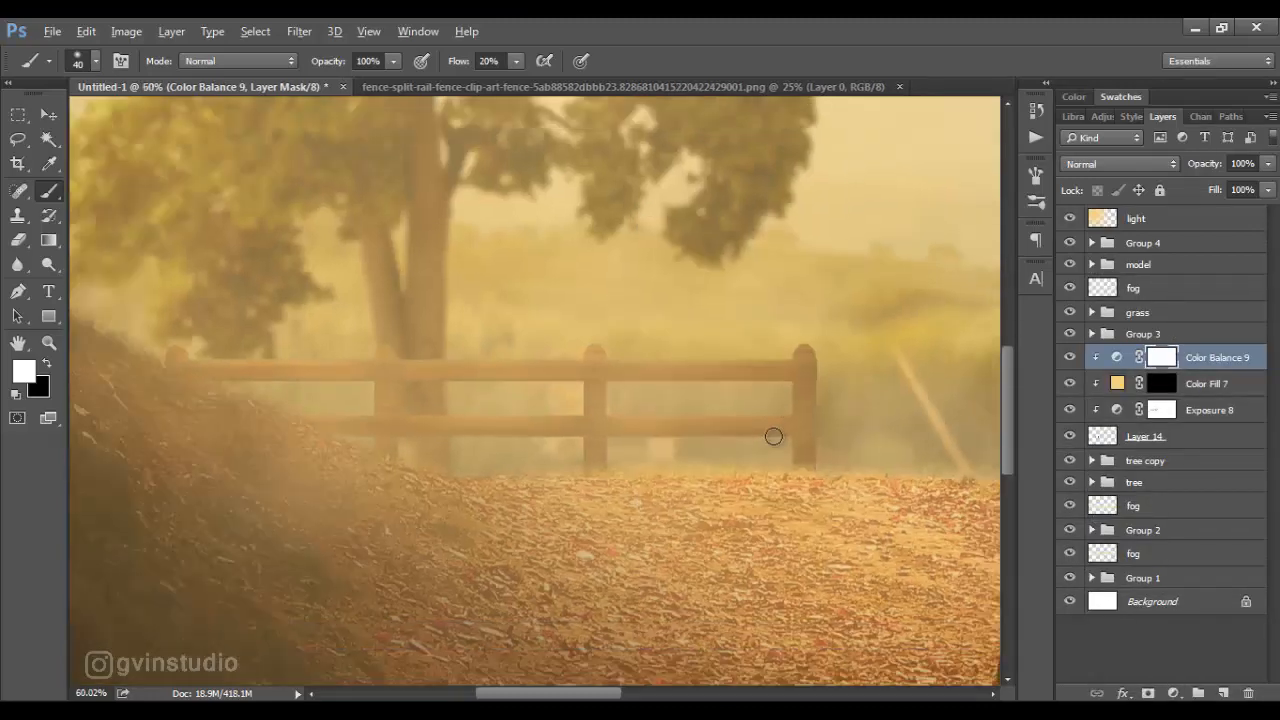
pyautogui.scroll(-5, 773, 436)
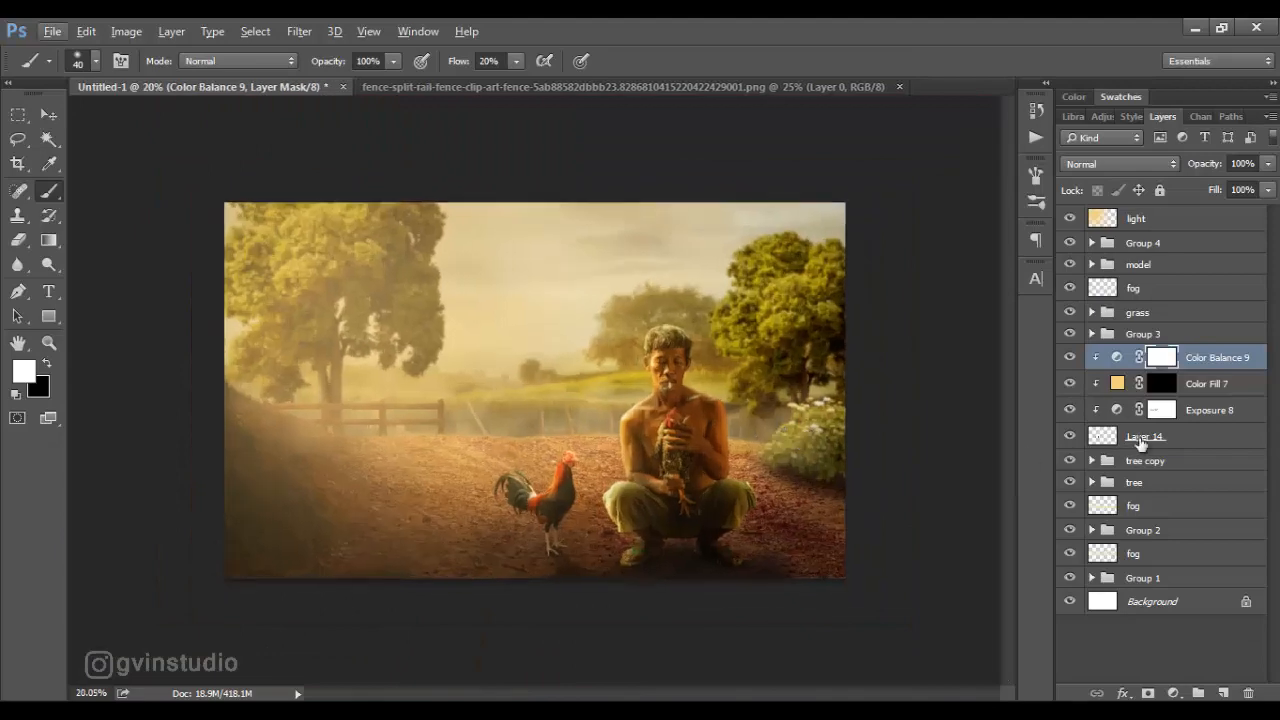
# Convert the fence layer to a smart object and apply a Gaussian Blur with a 4.1 pixel radius
pyautogui.rightClick(1143, 445)
pyautogui.click(799, 264)
pyautogui.click(298, 31)
pyautogui.moveTo(340, 216)
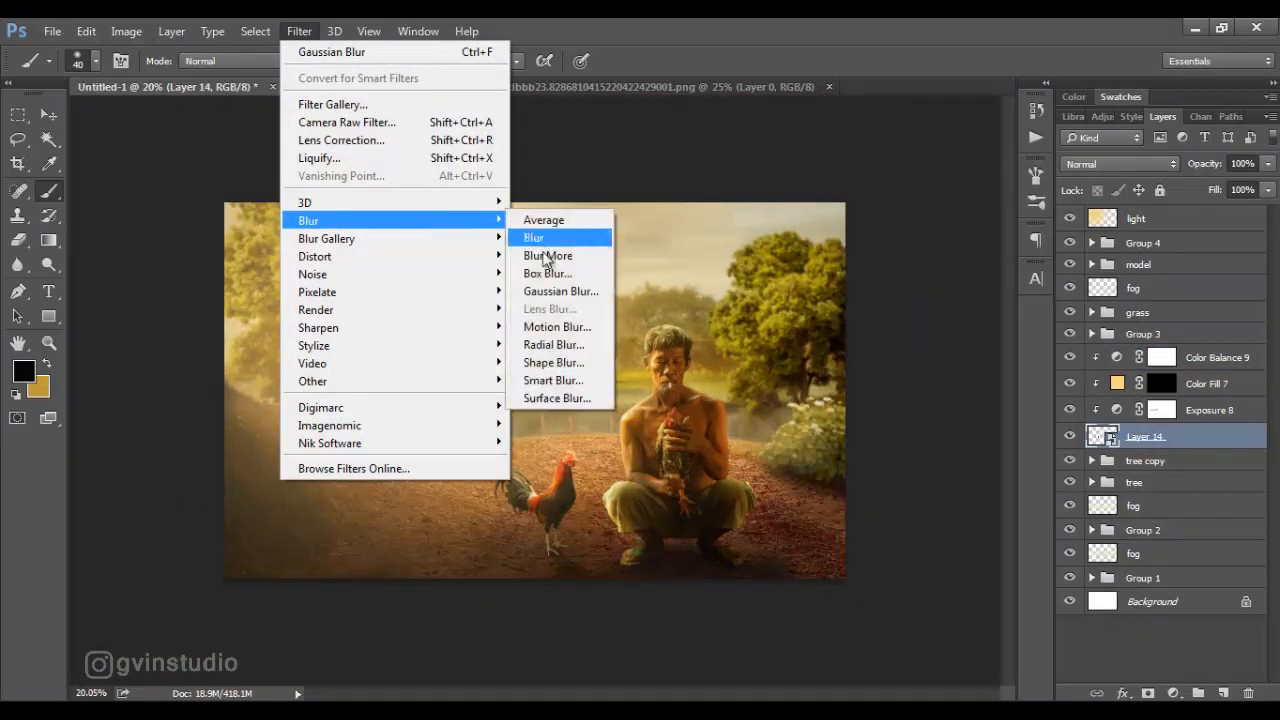
pyautogui.click(545, 290)
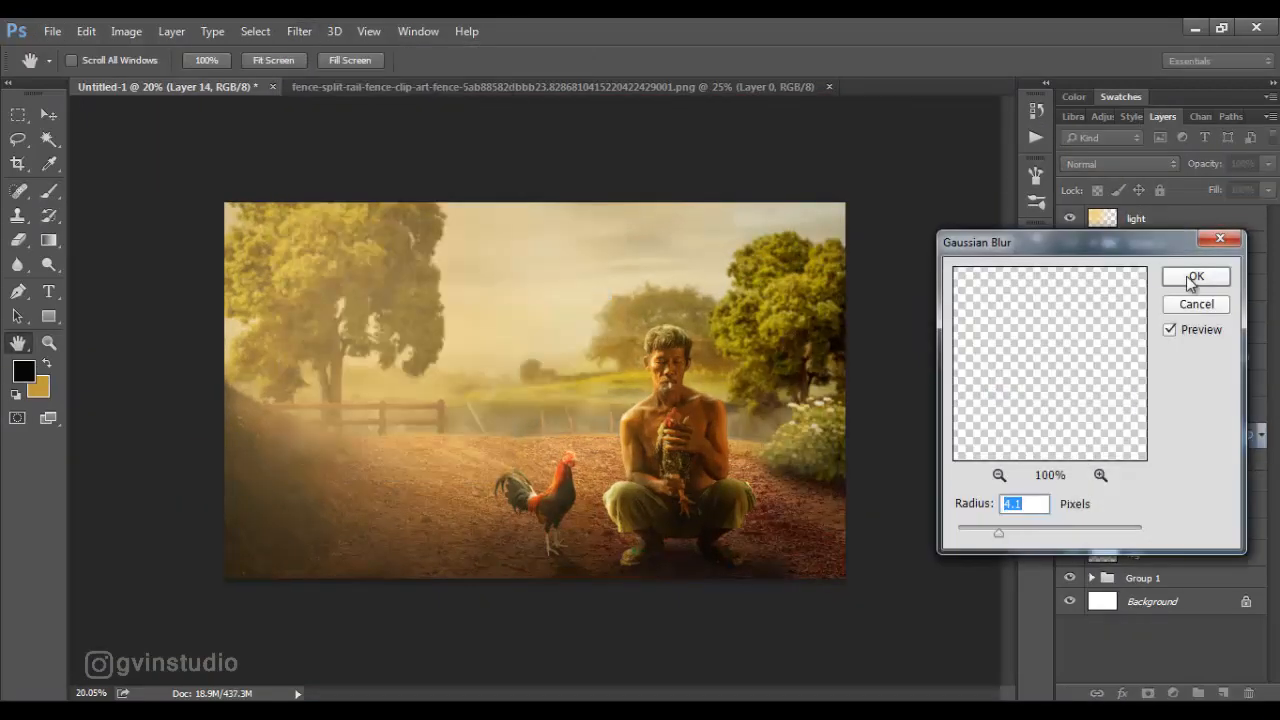
pyautogui.click(1195, 277)
pyautogui.click(1262, 434)
# Group the fence layer with its three adjustments and name the group fence
pyautogui.keyDown('shift'); pyautogui.click(1190, 358); pyautogui.keyUp('shift')
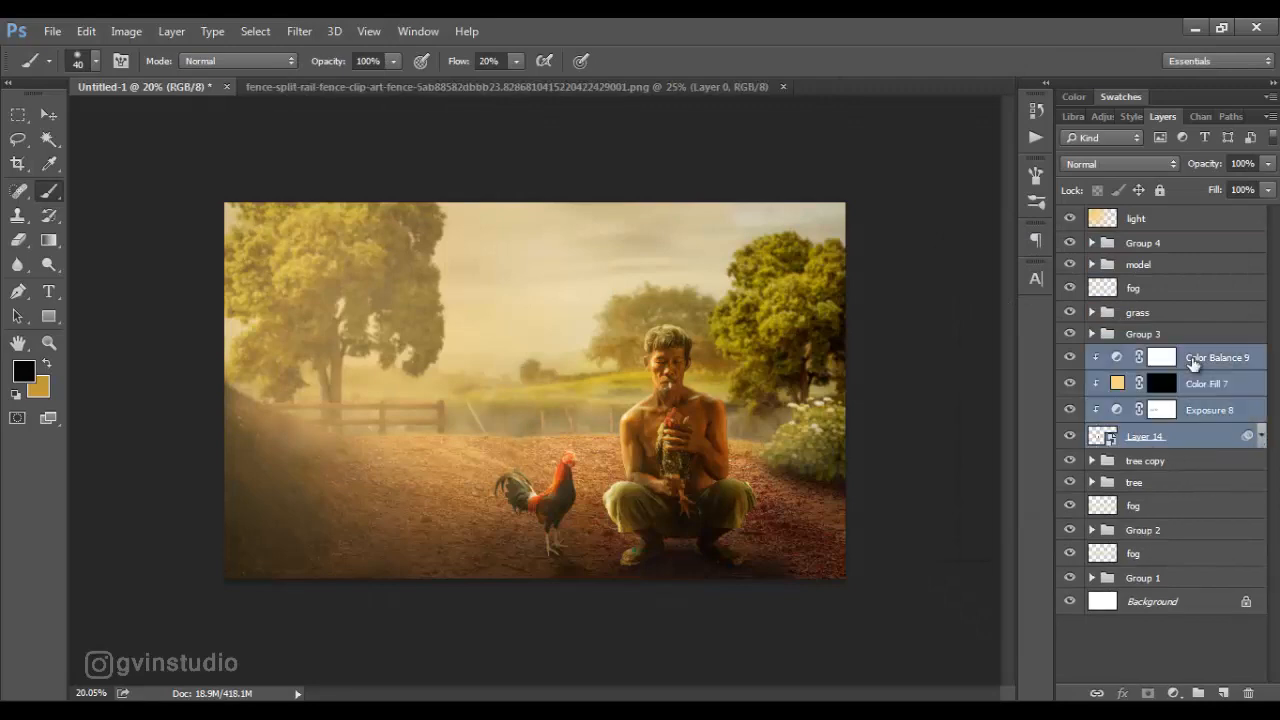
pyautogui.hotkey('ctrl', 'g')
pyautogui.doubleClick(1140, 356)
pyautogui.write('fence')
pyautogui.press('Return')
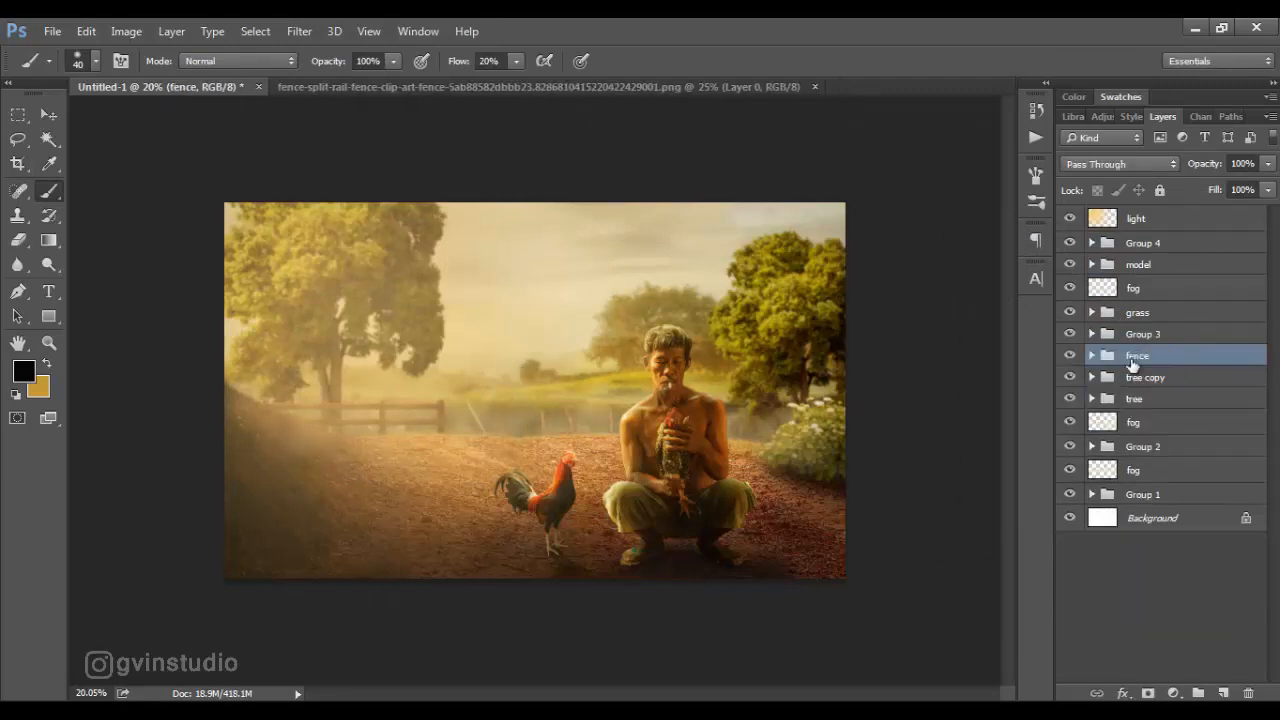
# Make the rooster's Group 4 active and close the fence image document
pyautogui.click(1136, 248)
pyautogui.click(836, 346)
pyautogui.press('Return')
pyautogui.click(832, 87)
# Open grass2.png and bring its grass clump into the composite above Group 4, in the scene's lower-left corner
pyautogui.hotkey('ctrl', 'o')
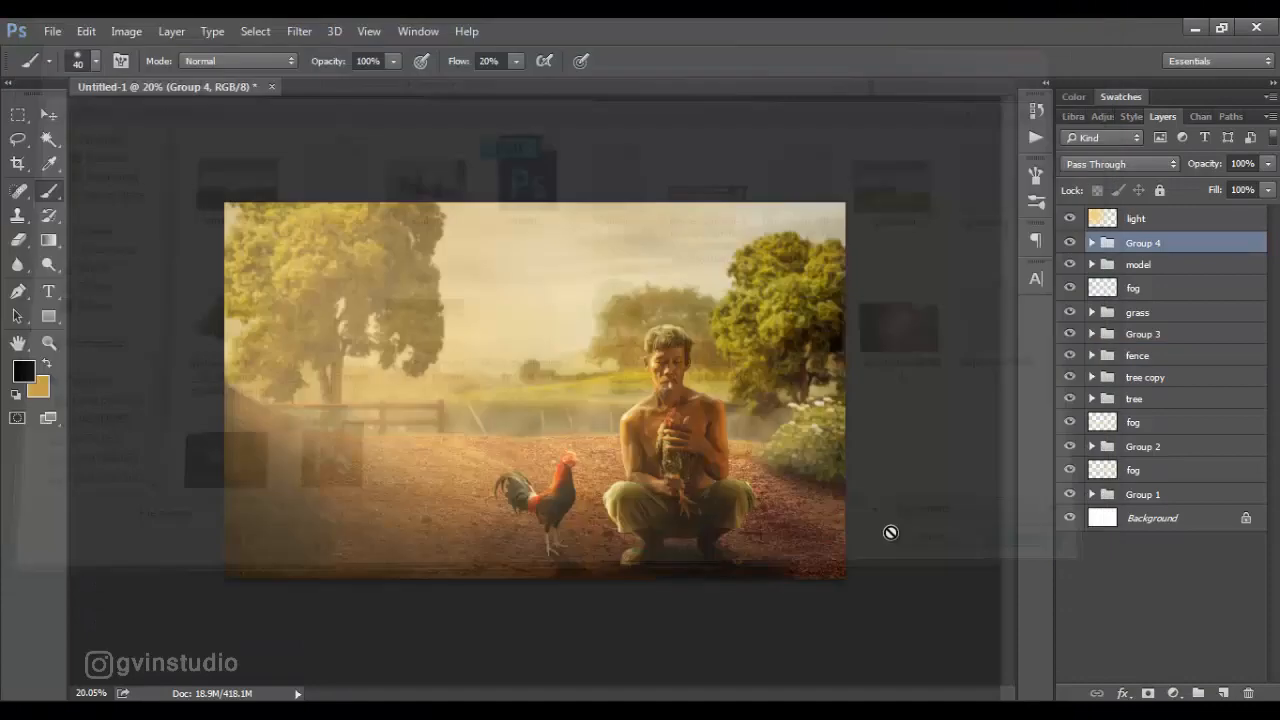
pyautogui.click(48, 115)
pyautogui.click(52, 31)
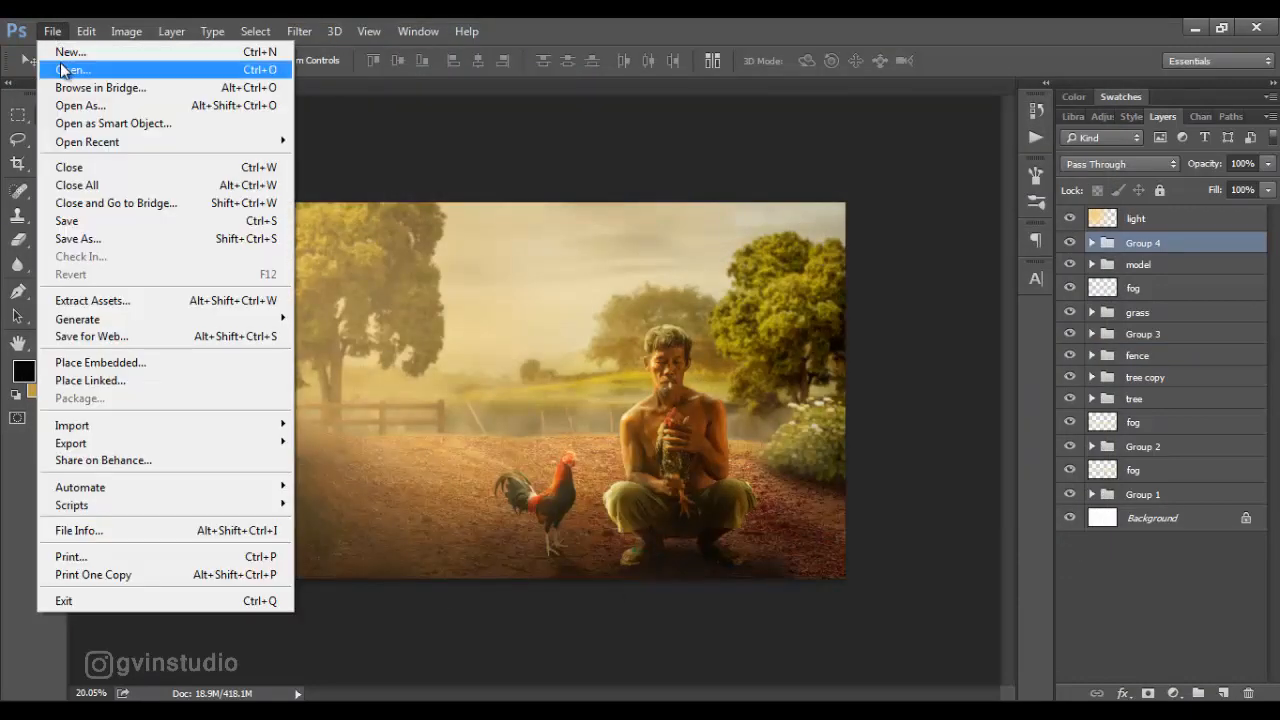
pyautogui.click(62, 70)
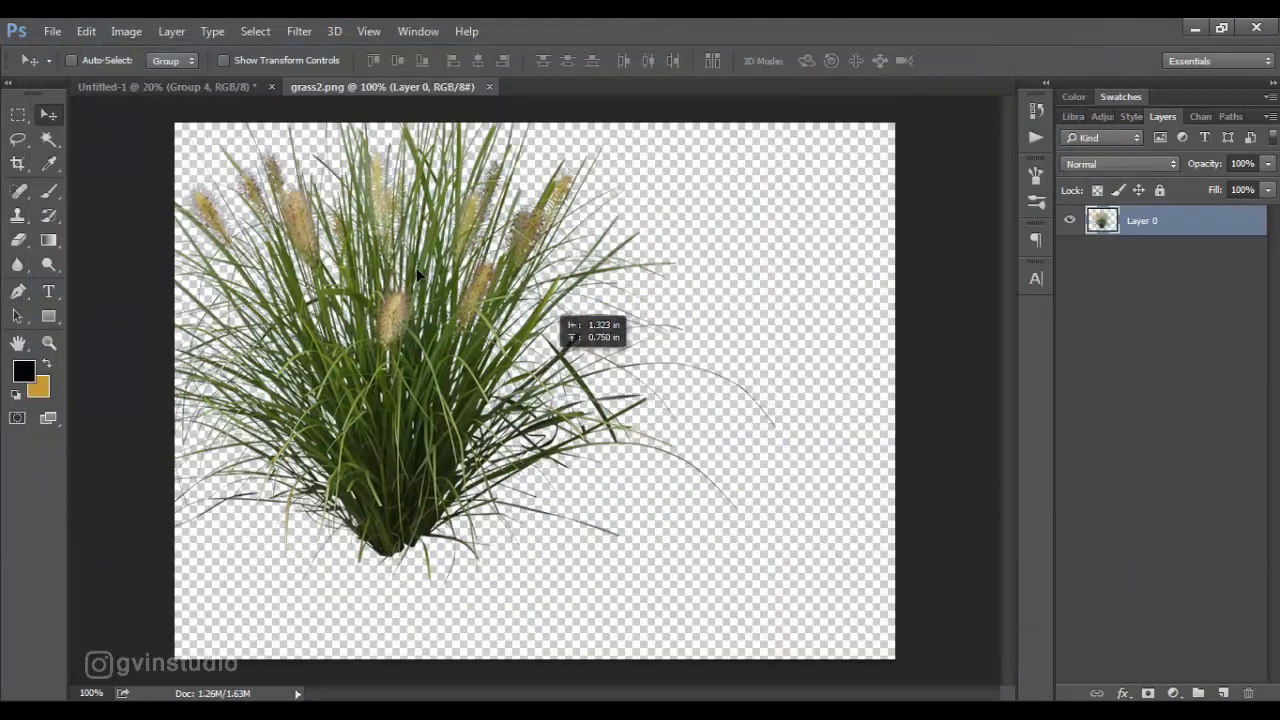
pyautogui.click(231, 90)
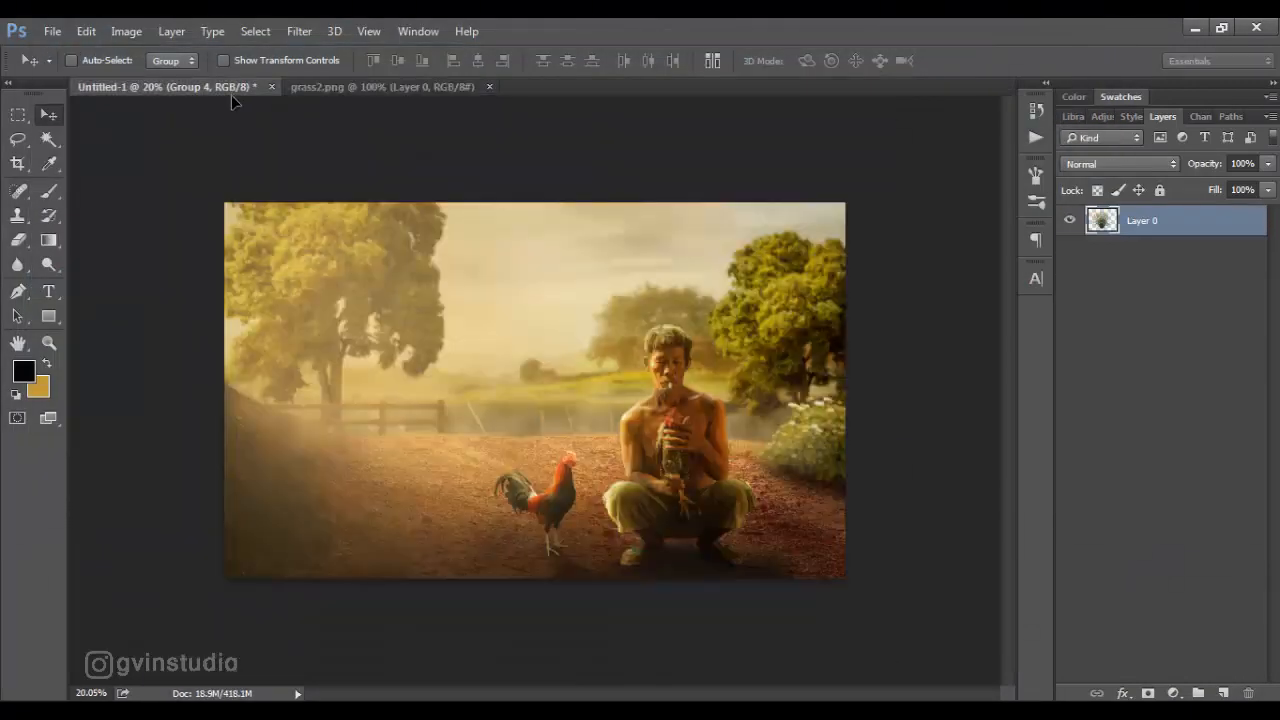
pyautogui.moveTo(231, 95); pyautogui.dragTo(316, 561)
# Enlarge the grass clump in the lower-left foreground to about 151%
pyautogui.hotkey('ctrl', 't')
pyautogui.moveTo(354, 494); pyautogui.dragTo(436, 435)
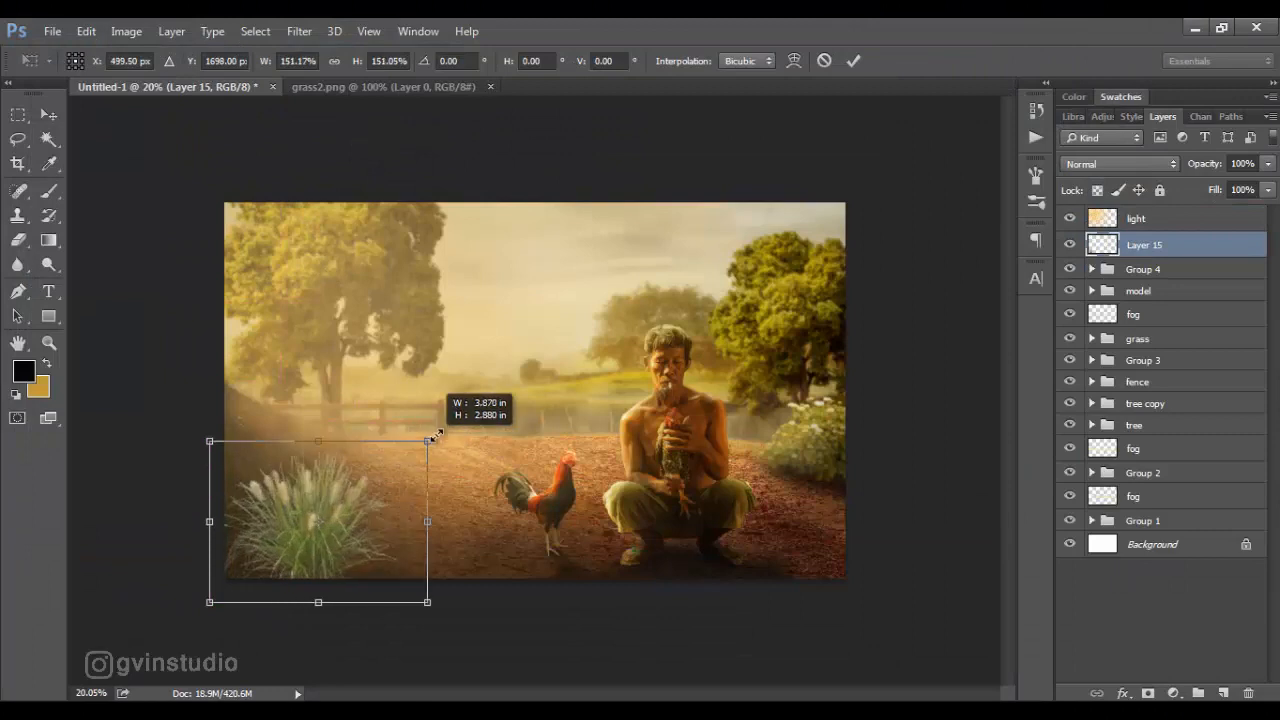
pyautogui.click(853, 60)
pyautogui.moveTo(750, 212); pyautogui.dragTo(748, 228)
# Add an Exposure adjustment clipped to the new grass layer and lower its exposure to darken the clump
pyautogui.click(1174, 693)
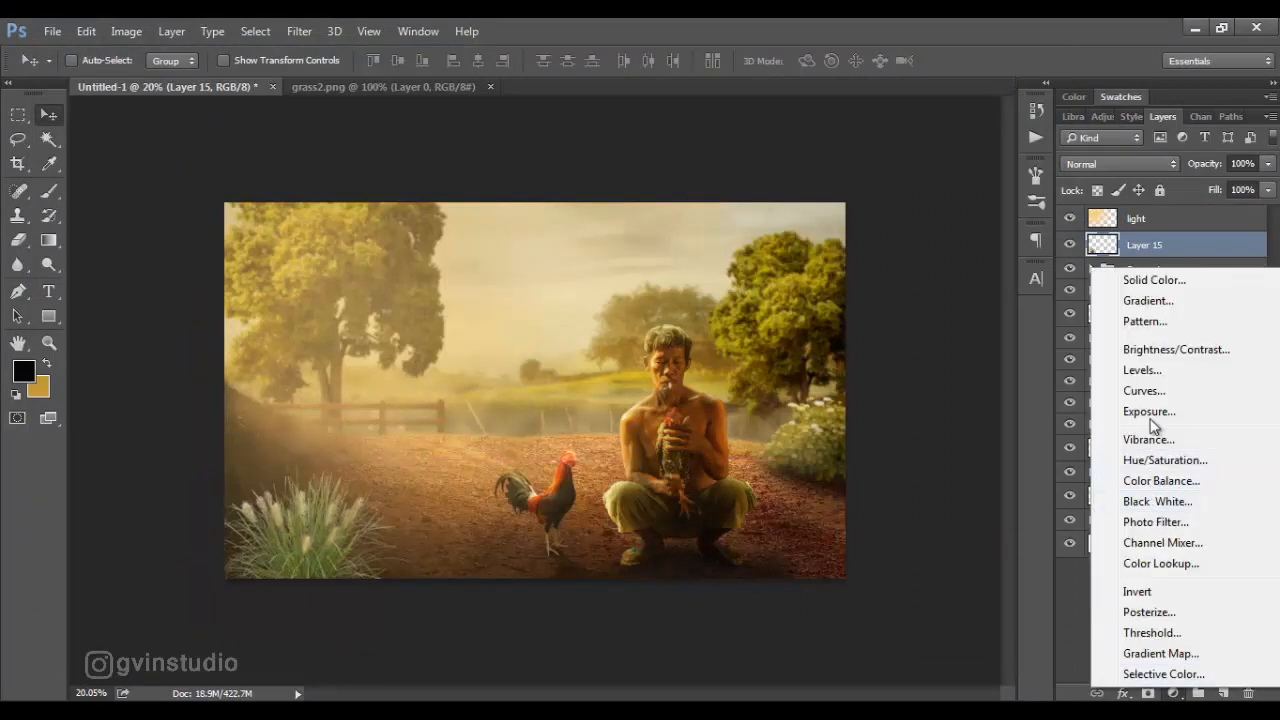
pyautogui.click(1150, 413)
pyautogui.click(745, 564)
pyautogui.moveTo(748, 353); pyautogui.dragTo(706, 353)
pyautogui.click(887, 236)
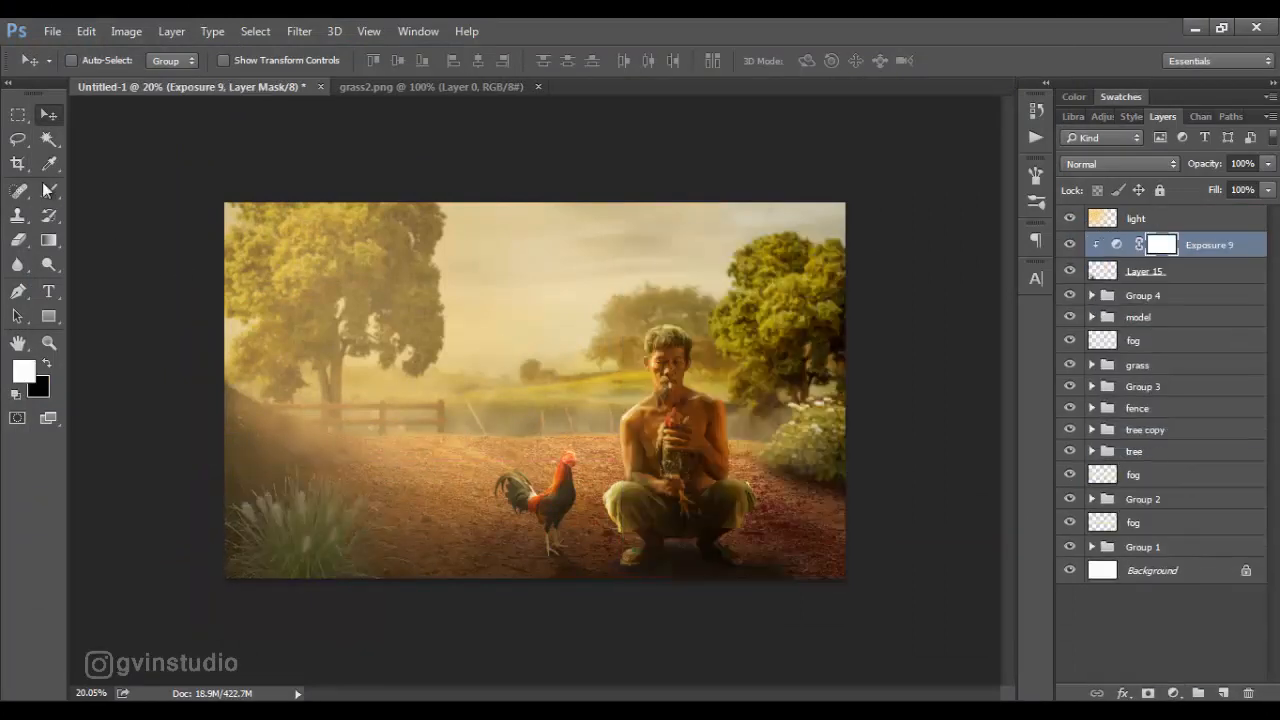
# Paint black with a 500 px brush on the Exposure mask over the upper part of the grass clump
pyautogui.click(47, 190)
pyautogui.press(']')
pyautogui.press(']')
pyautogui.press(']')
pyautogui.press(']')
pyautogui.press(']')
pyautogui.press(']')
pyautogui.press(']')
pyautogui.press(']')
pyautogui.press(']')
pyautogui.press(']')
pyautogui.press(']')
pyautogui.press(']')
pyautogui.press(']')
pyautogui.press(']')
pyautogui.moveTo(281, 460)
pyautogui.mouseDown()
pyautogui.moveTo(283, 494)
pyautogui.moveTo(354, 511)
pyautogui.mouseUp()
# Add a Color Balance adjustment clipped to the grass clump and warm its midtones toward yellow
pyautogui.click(1174, 693)
pyautogui.click(1150, 479)
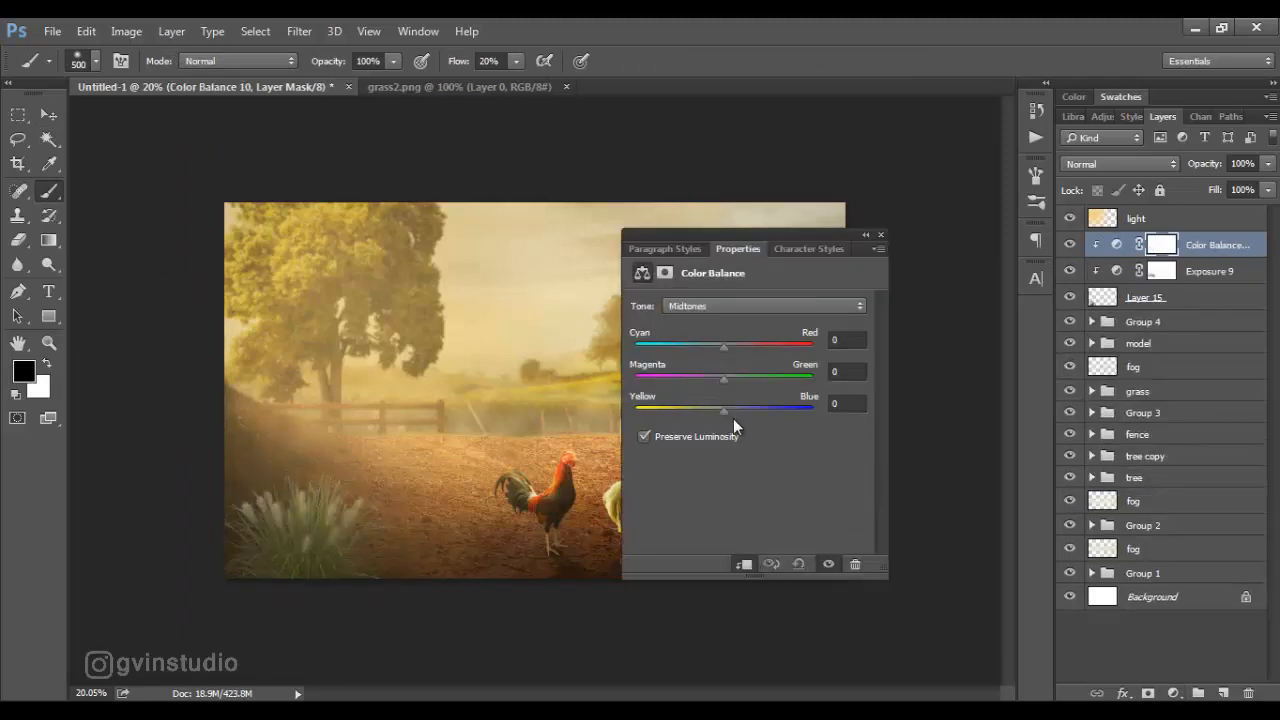
pyautogui.click(881, 235)
# Add a clipped Levels adjustment with a lower output white level to the grass clump and paint its mask over the tips
pyautogui.click(1174, 693)
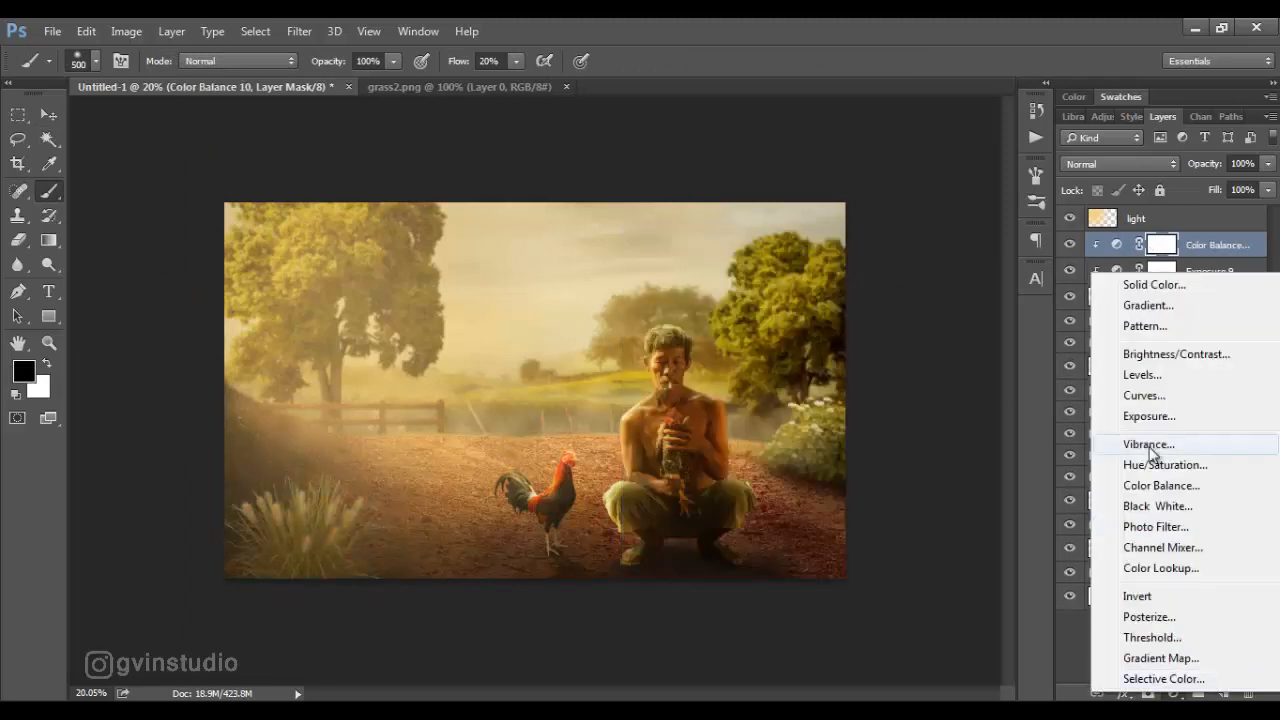
pyautogui.click(1140, 376)
pyautogui.moveTo(864, 496); pyautogui.dragTo(835, 499)
pyautogui.click(881, 235)
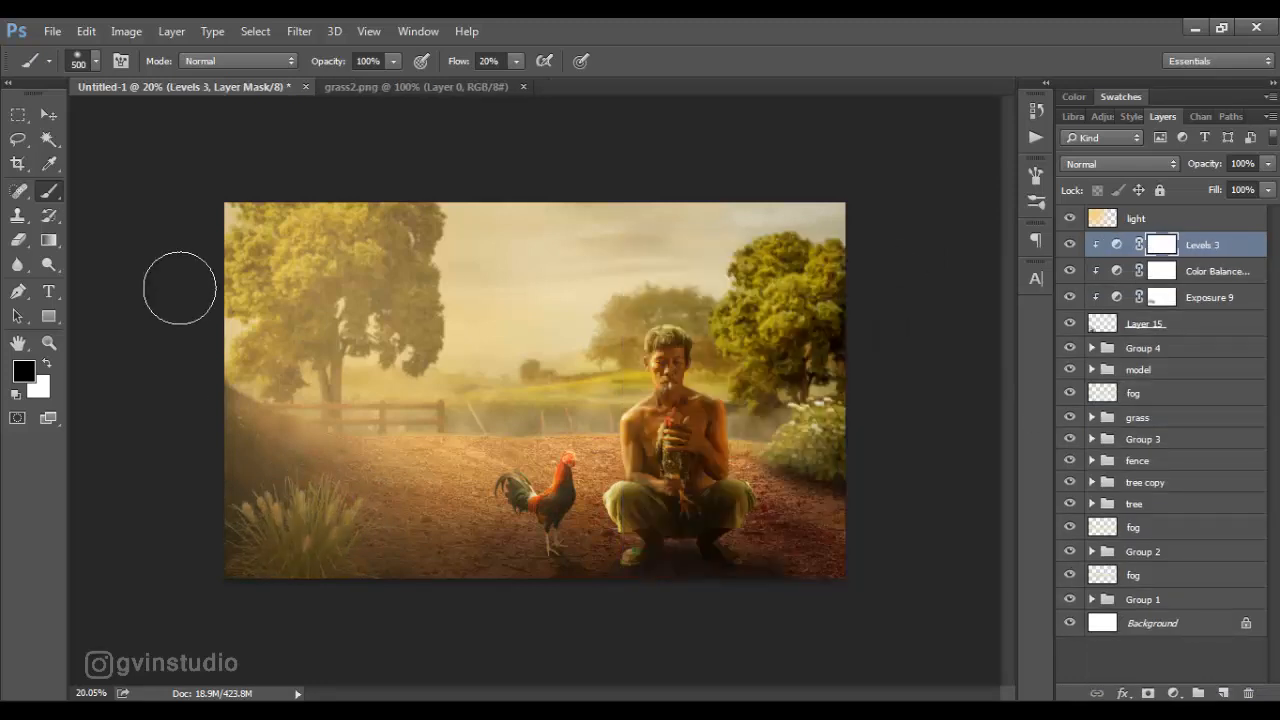
pyautogui.moveTo(270, 491); pyautogui.dragTo(342, 501)
# Convert the grass clump layer to a smart object and apply a Gaussian Blur with a 5.5 pixel radius
pyautogui.rightClick(1173, 331)
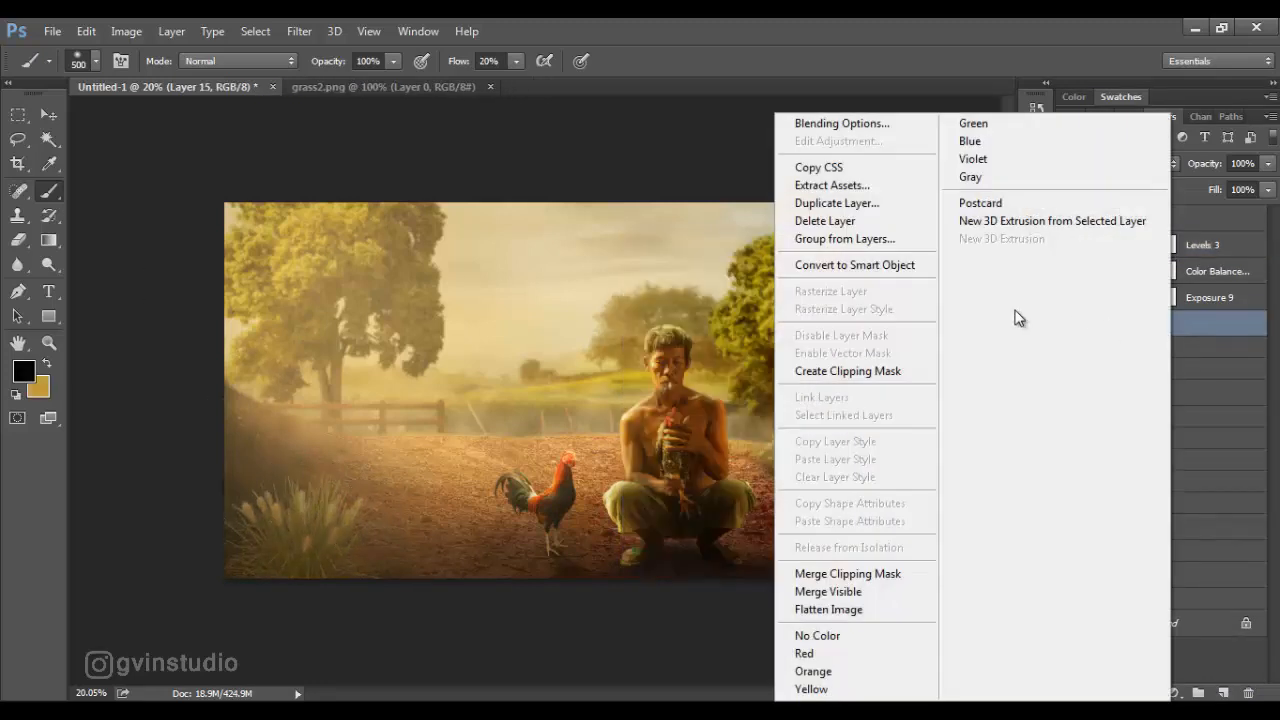
pyautogui.click(850, 267)
pyautogui.click(299, 31)
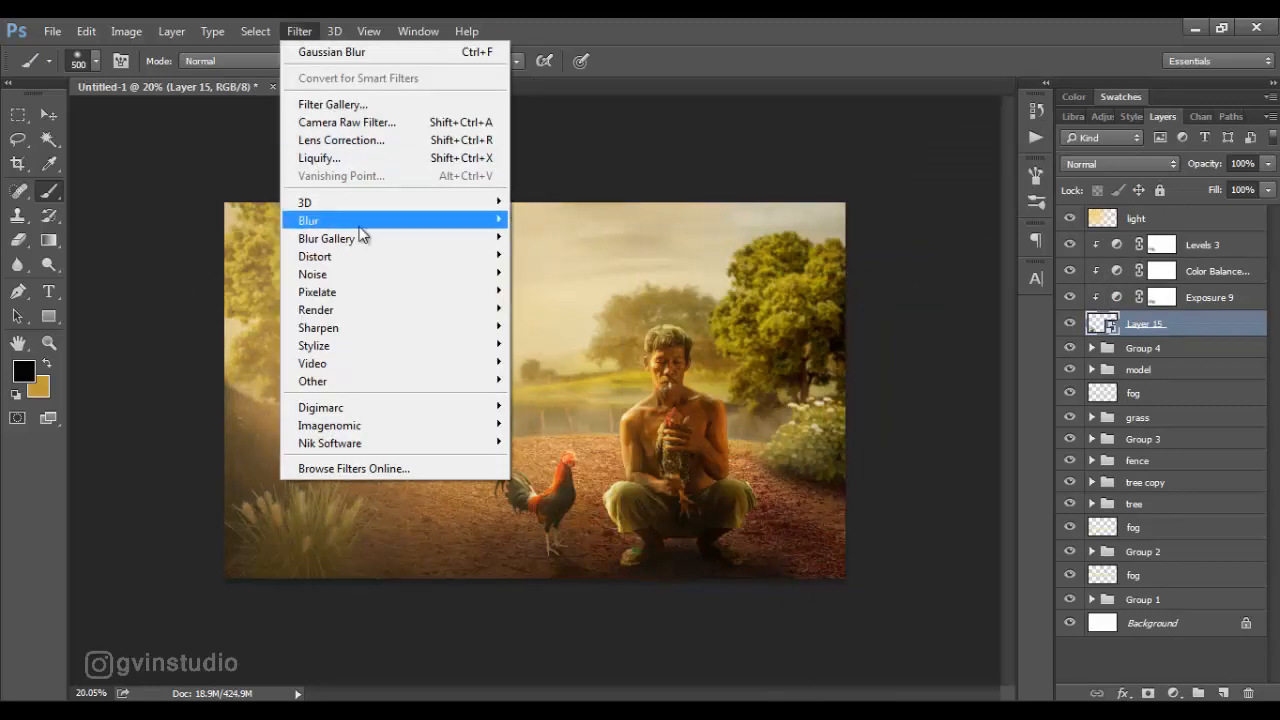
pyautogui.click(560, 291)
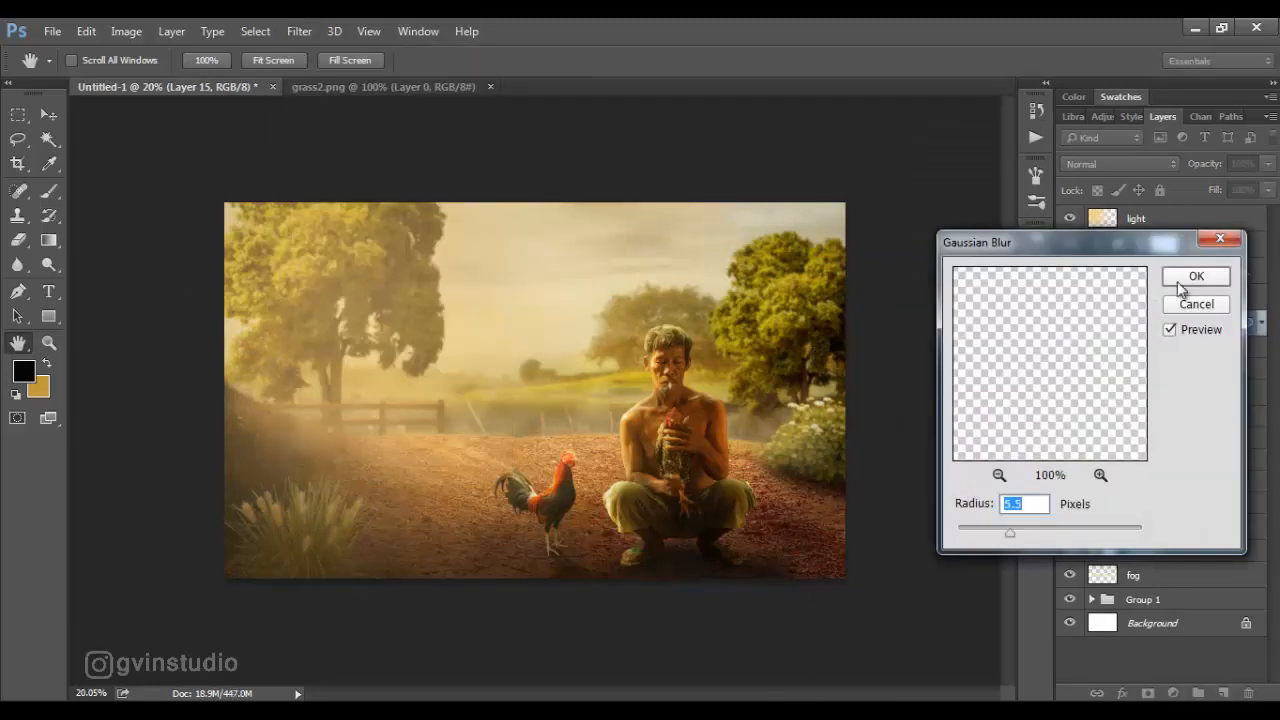
pyautogui.click(1181, 283)
# Group the grass clump layer with its Exposure, Color Balance and Levels adjustments
pyautogui.click(1258, 331)
pyautogui.keyDown('shift'); pyautogui.click(1191, 251); pyautogui.keyUp('shift')
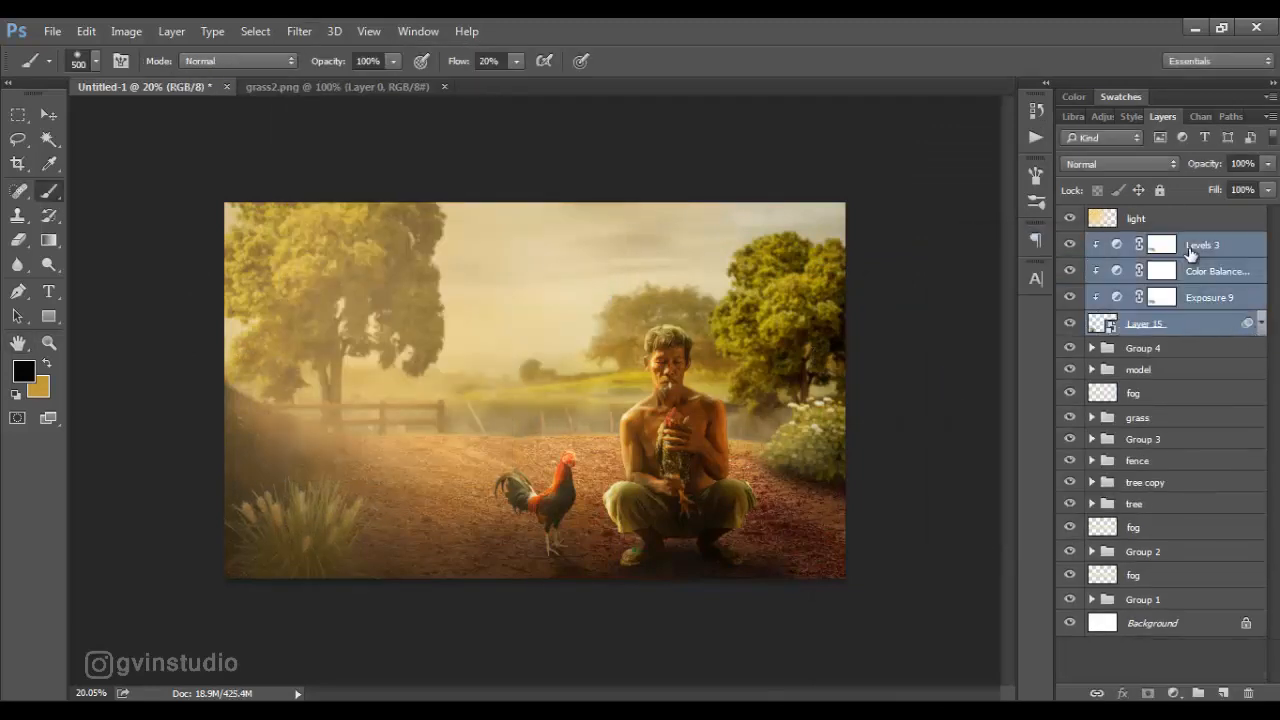
pyautogui.hotkey('ctrl', 'g')
# Add a Color Lookup adjustment with a warm 3DLUT look above the light layer and close grass2.png
pyautogui.click(1155, 226)
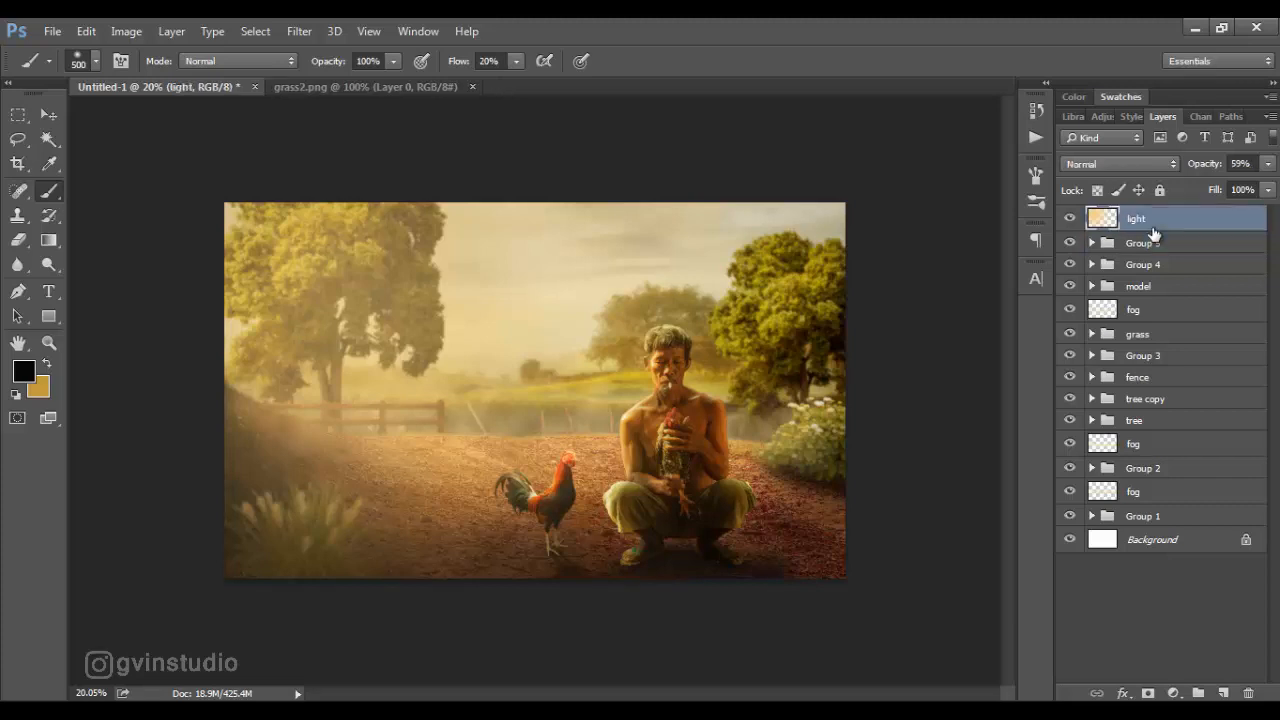
pyautogui.click(1173, 694)
pyautogui.click(1140, 617)
pyautogui.click(785, 305)
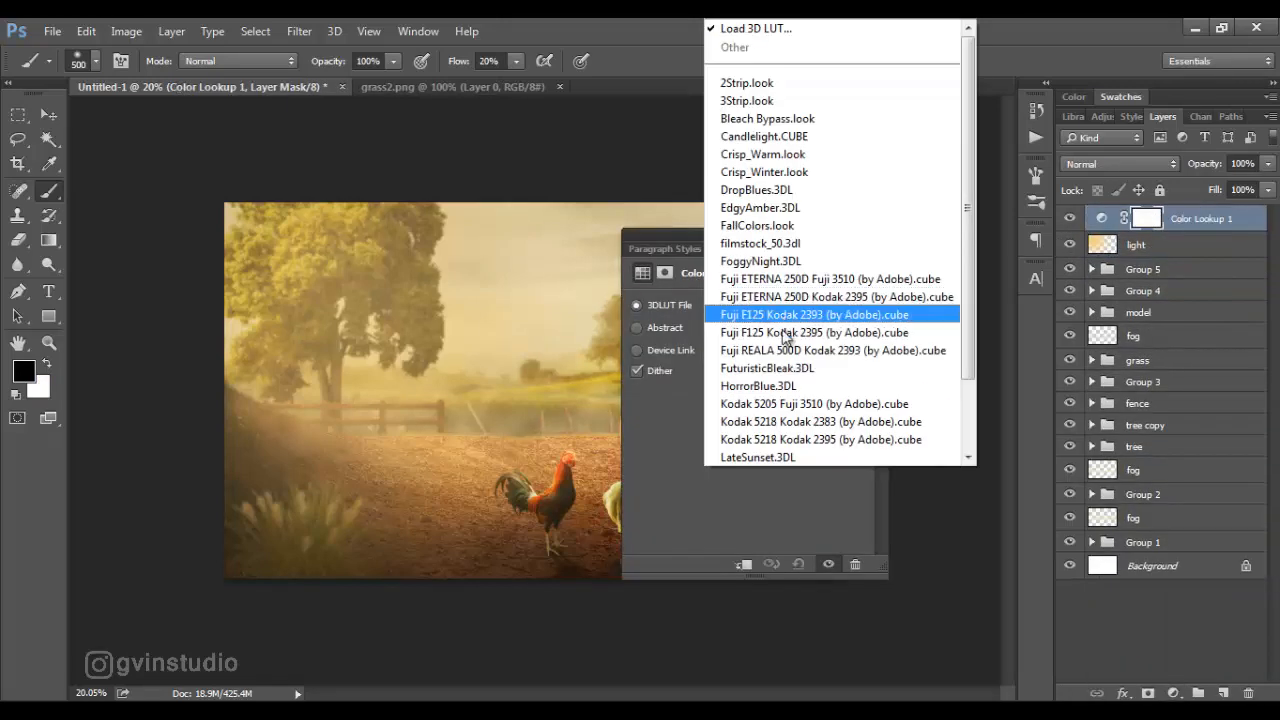
pyautogui.click(783, 442)
pyautogui.click(880, 235)
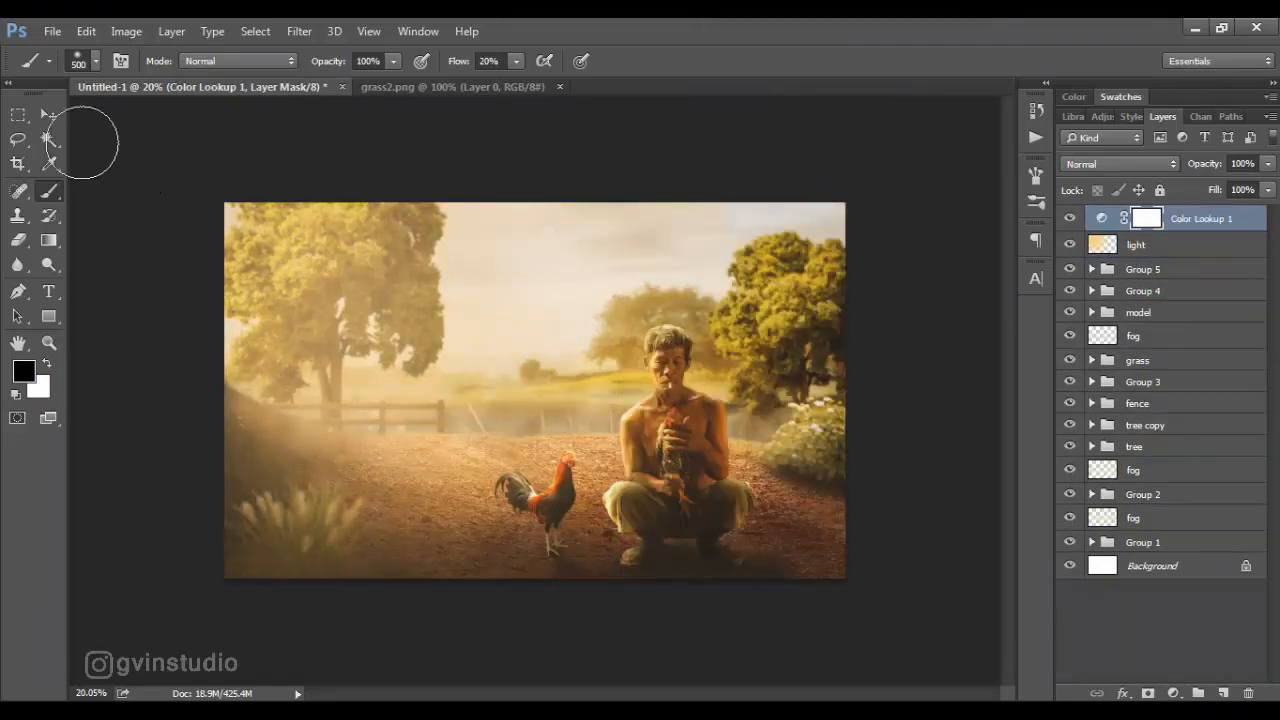
pyautogui.press('v')
pyautogui.click(559, 87)
# Add a Levels adjustment above the Color Lookup, setting the red channel's output black to 14 and lowering its output white
pyautogui.click(1173, 694)
pyautogui.click(1128, 376)
pyautogui.click(712, 339)
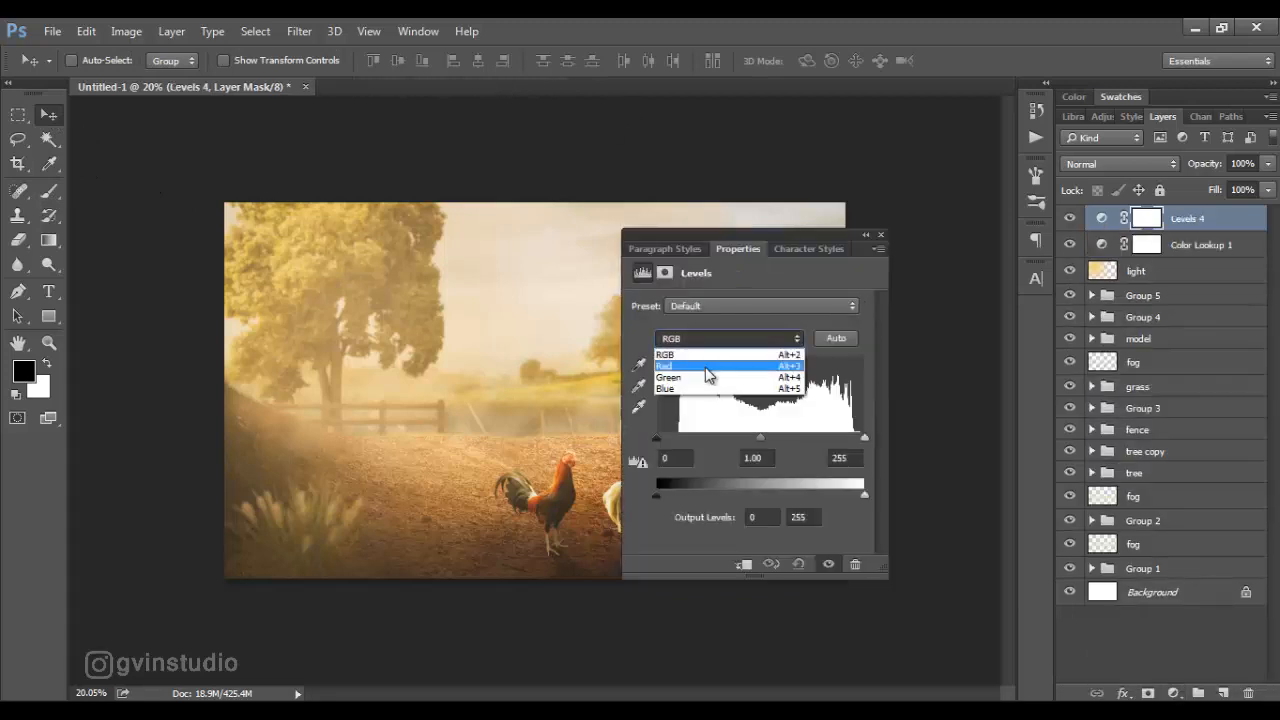
pyautogui.click(706, 374)
pyautogui.moveTo(654, 494); pyautogui.dragTo(667, 494)
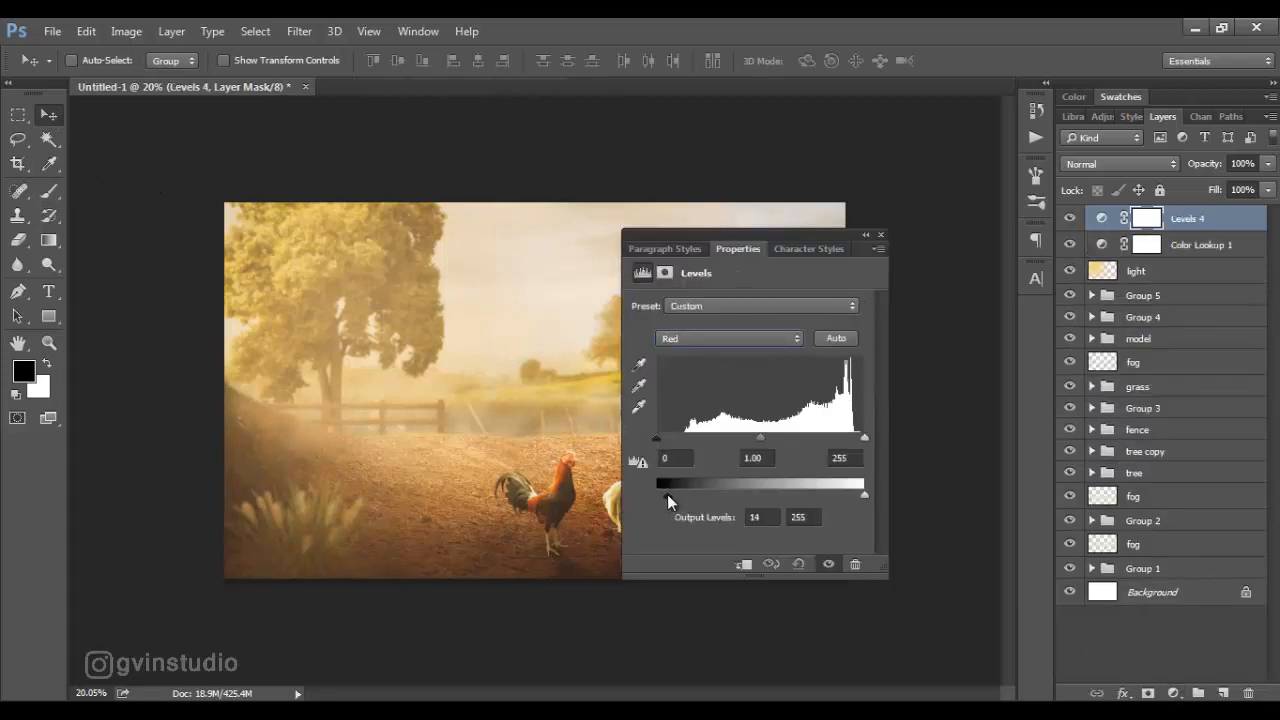
pyautogui.moveTo(862, 497); pyautogui.dragTo(852, 492)
# Lower the output white level of the blue channel in the same Levels adjustment
pyautogui.click(712, 339)
pyautogui.click(690, 385)
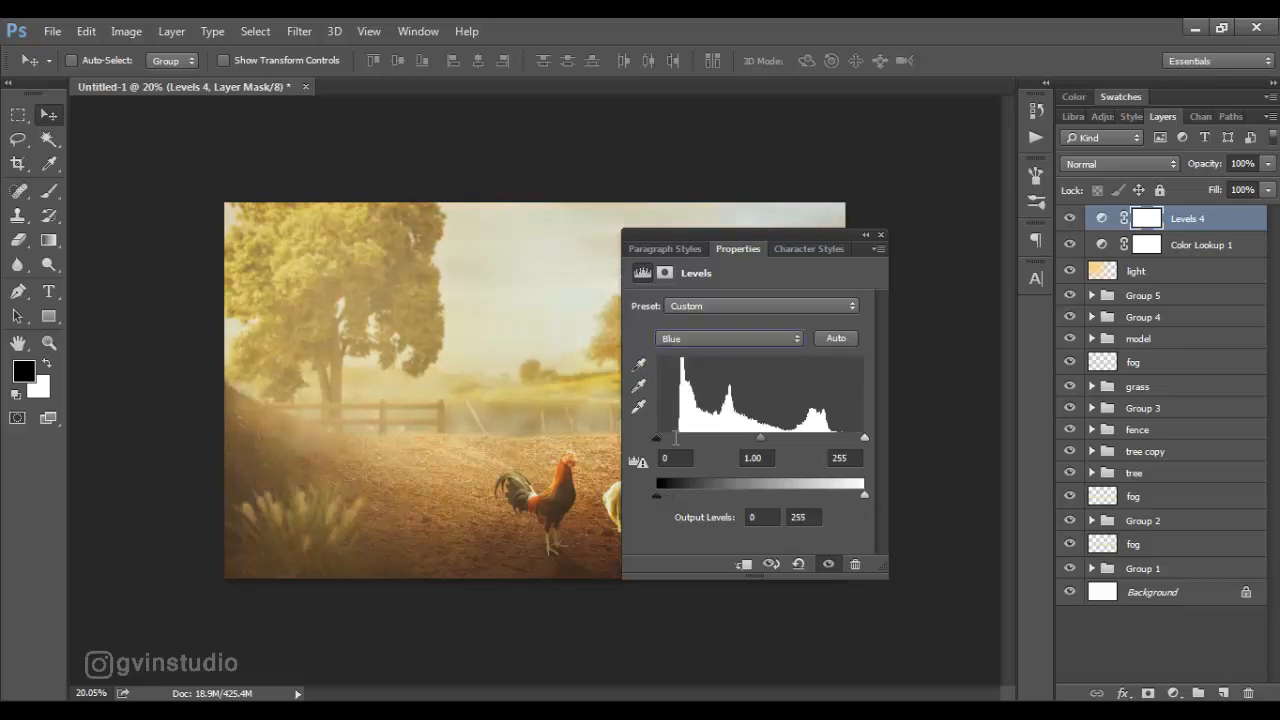
pyautogui.moveTo(864, 491); pyautogui.dragTo(847, 492)
pyautogui.click(880, 235)
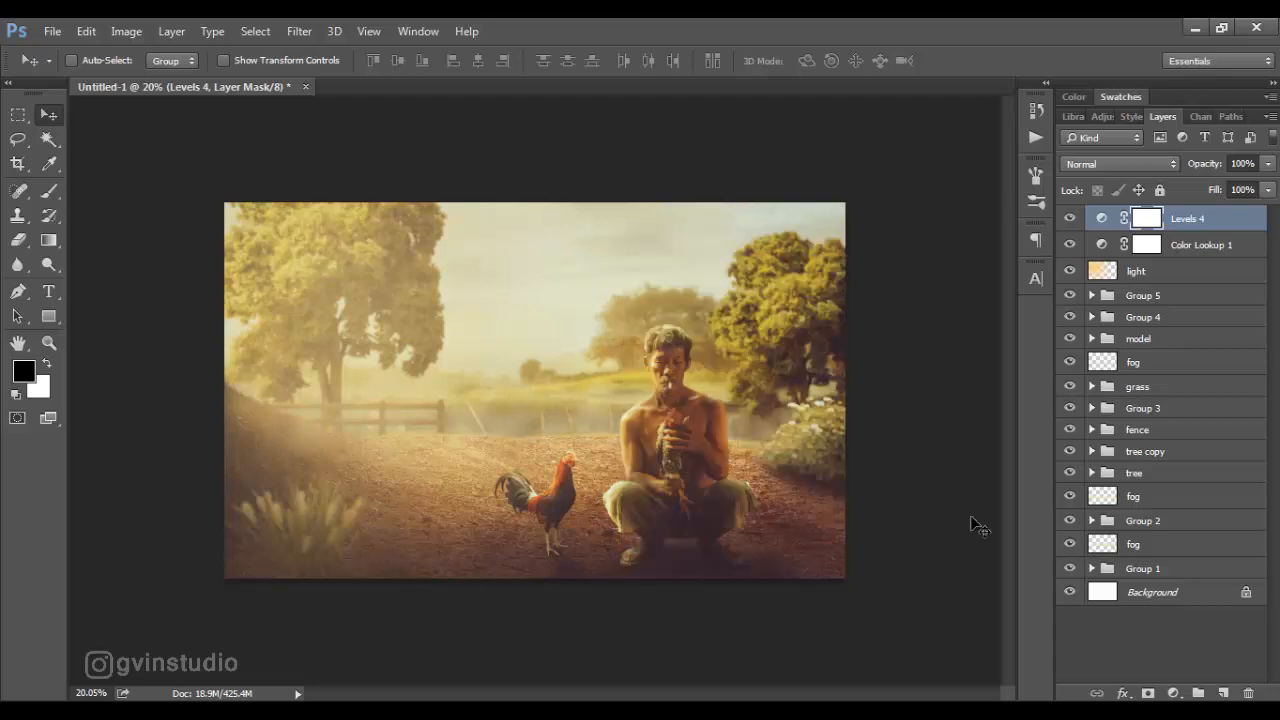
# Add a Hue/Saturation adjustment above the Levels layer and release it from the clipping mask
pyautogui.click(1173, 693)
pyautogui.click(1160, 464)
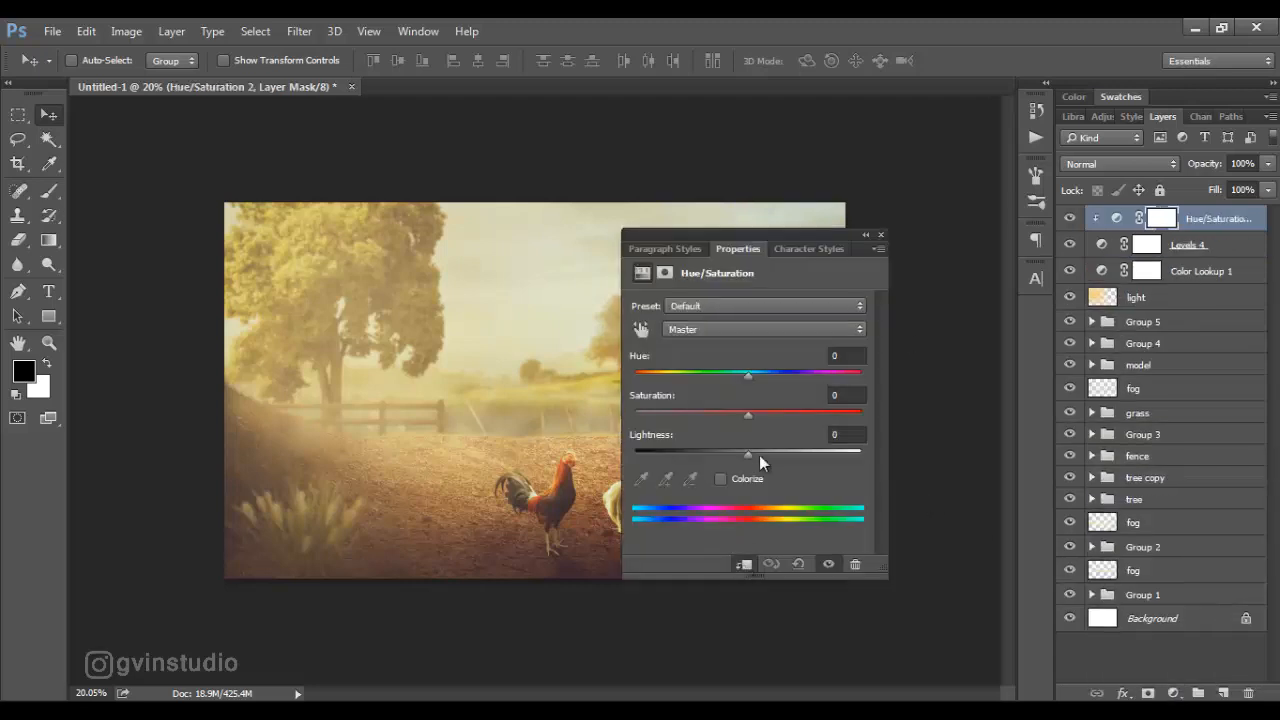
pyautogui.click(881, 235)
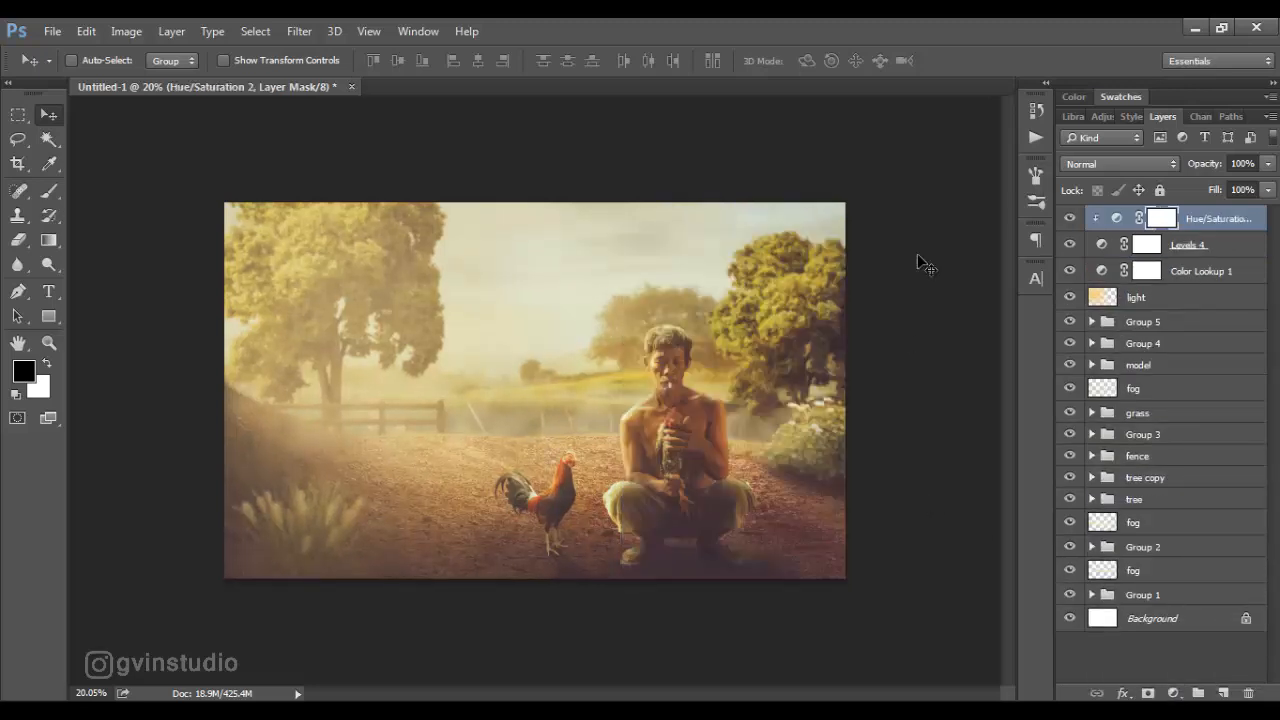
pyautogui.keyDown('alt'); pyautogui.click(1218, 226); pyautogui.keyUp('alt')
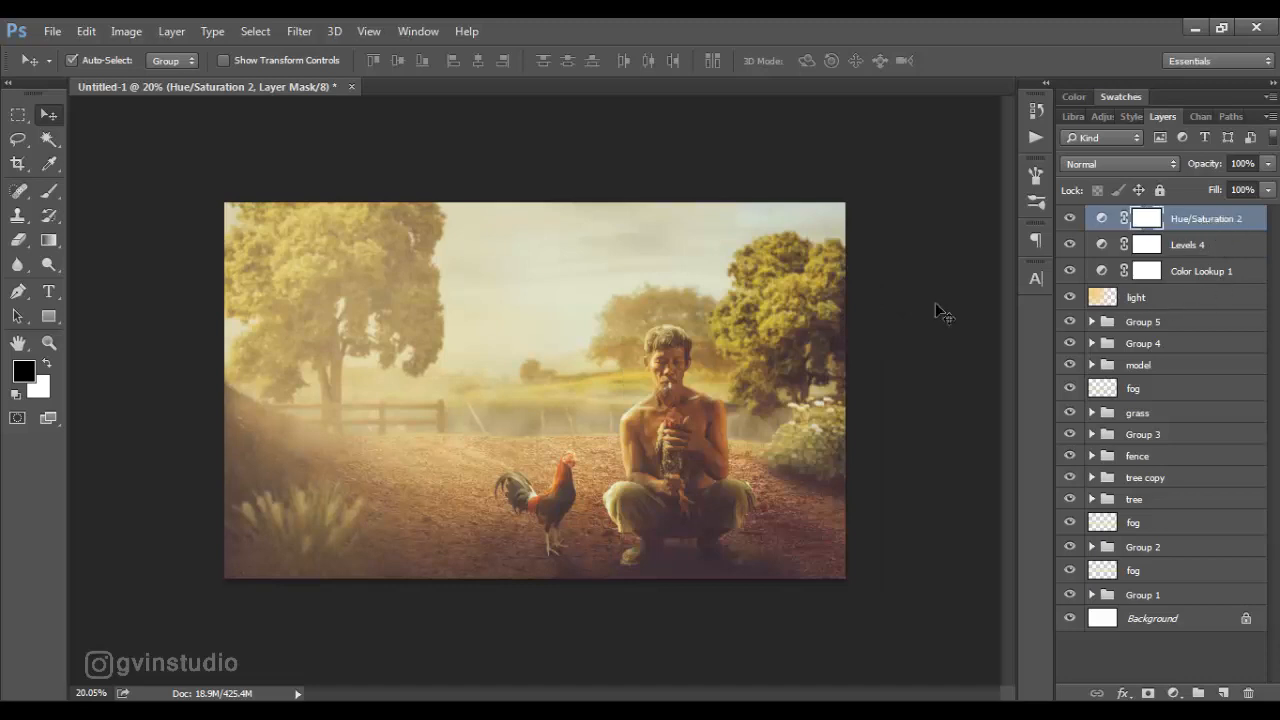
# Stamp all visible layers into a new top layer and apply the High Pass filter to it
pyautogui.click(299, 31)
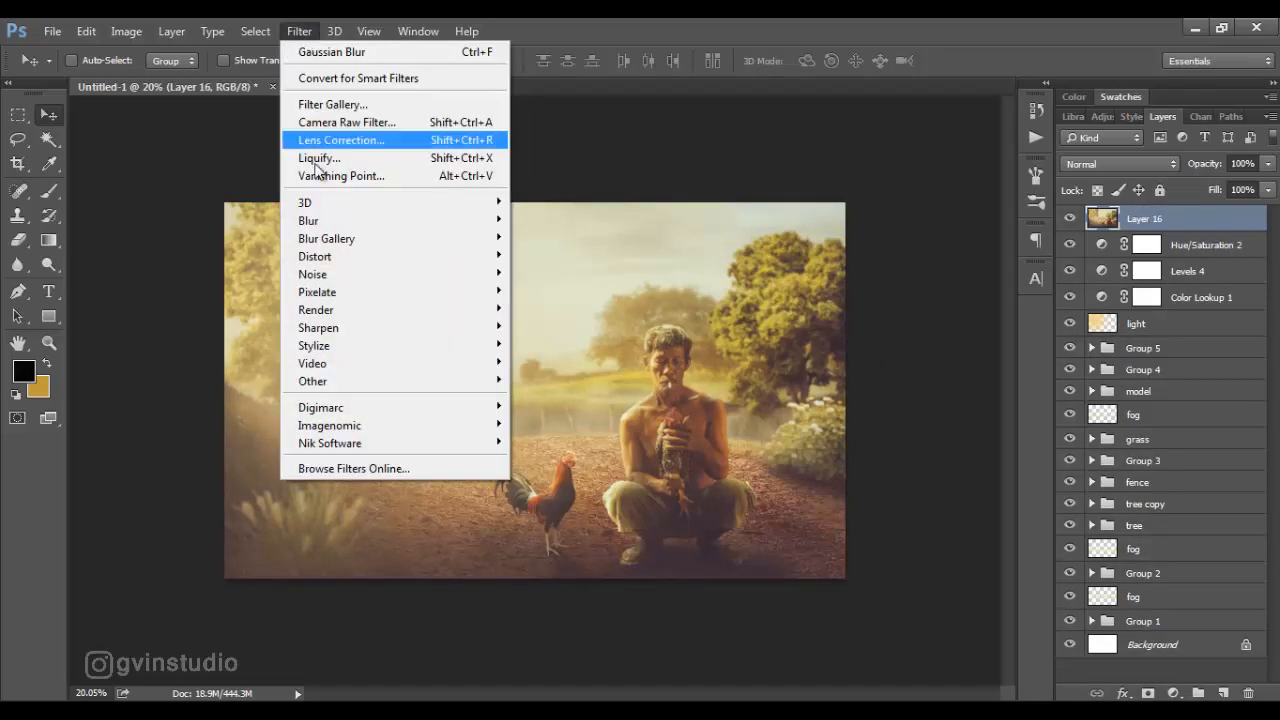
pyautogui.moveTo(330, 381)
pyautogui.click(544, 398)
pyautogui.click(986, 234)
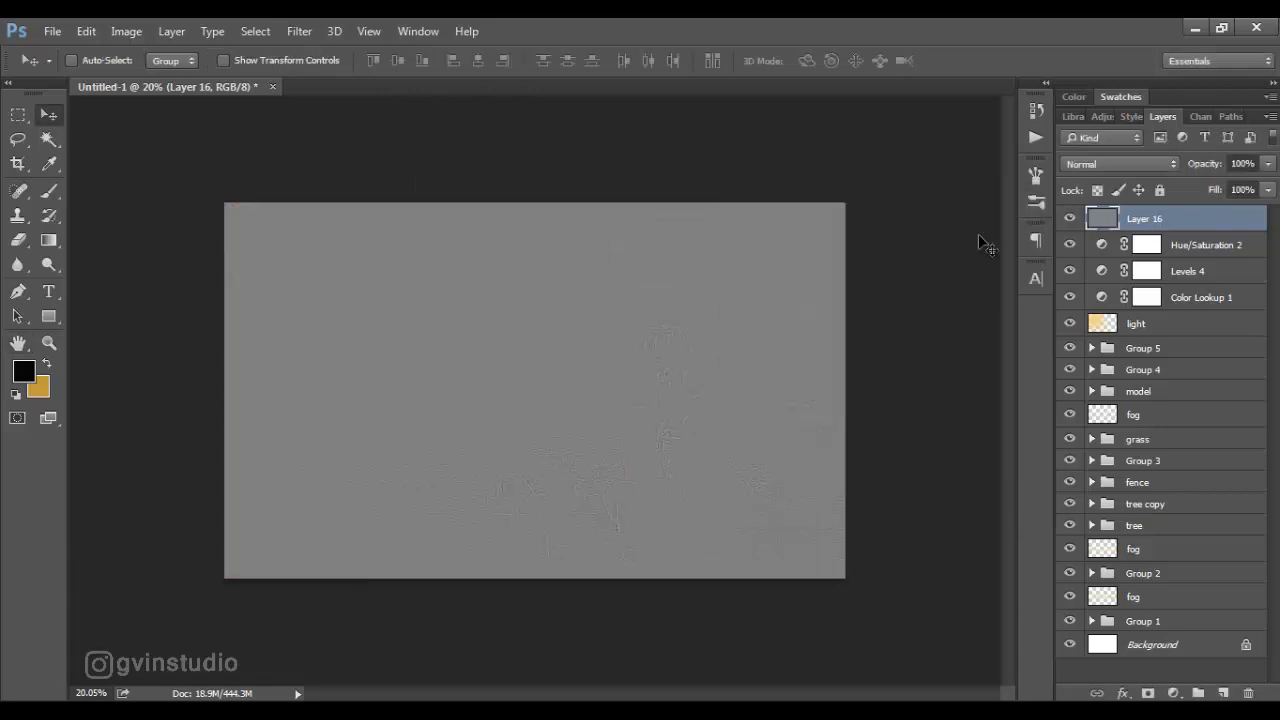
# Set the high-pass layer's blend mode to Soft Light to sharpen the scene
pyautogui.click(1120, 163)
pyautogui.click(1080, 347)
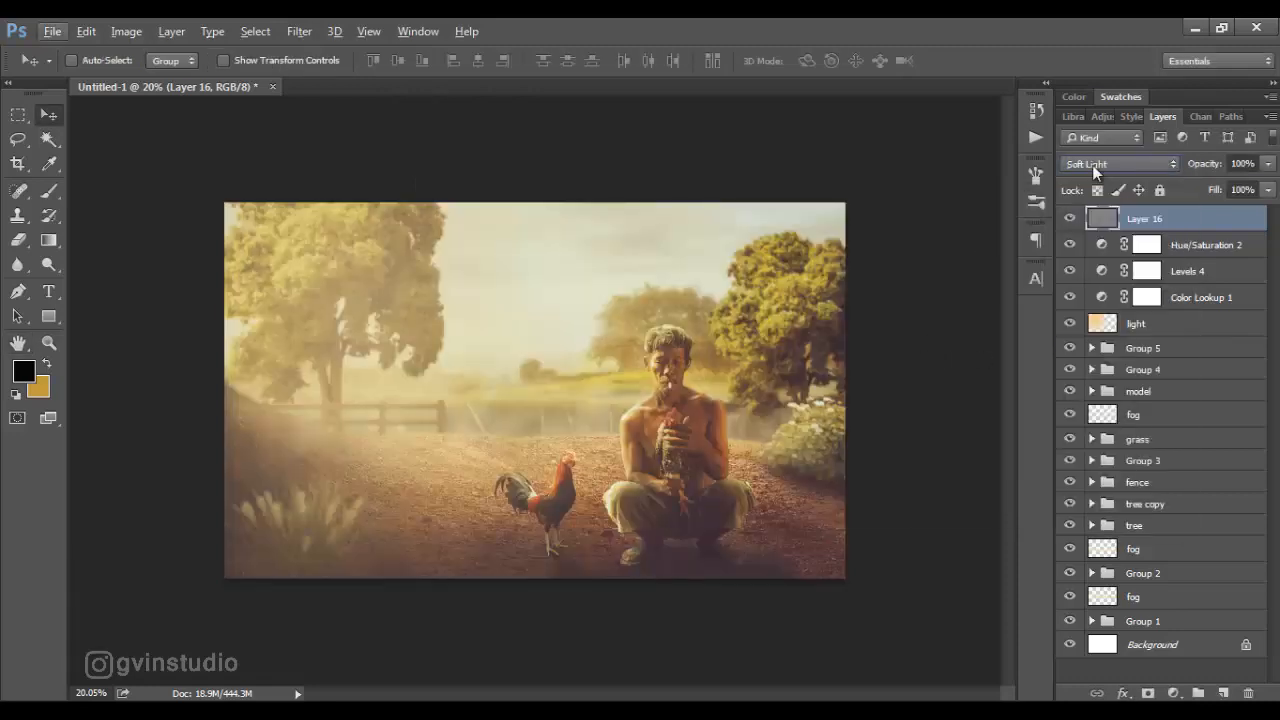
pyautogui.click(1092, 165)
pyautogui.click(1080, 347)
# Add a Levels adjustment at the top of the stack with input black 7 and output white 244
pyautogui.click(1173, 693)
pyautogui.click(1140, 370)
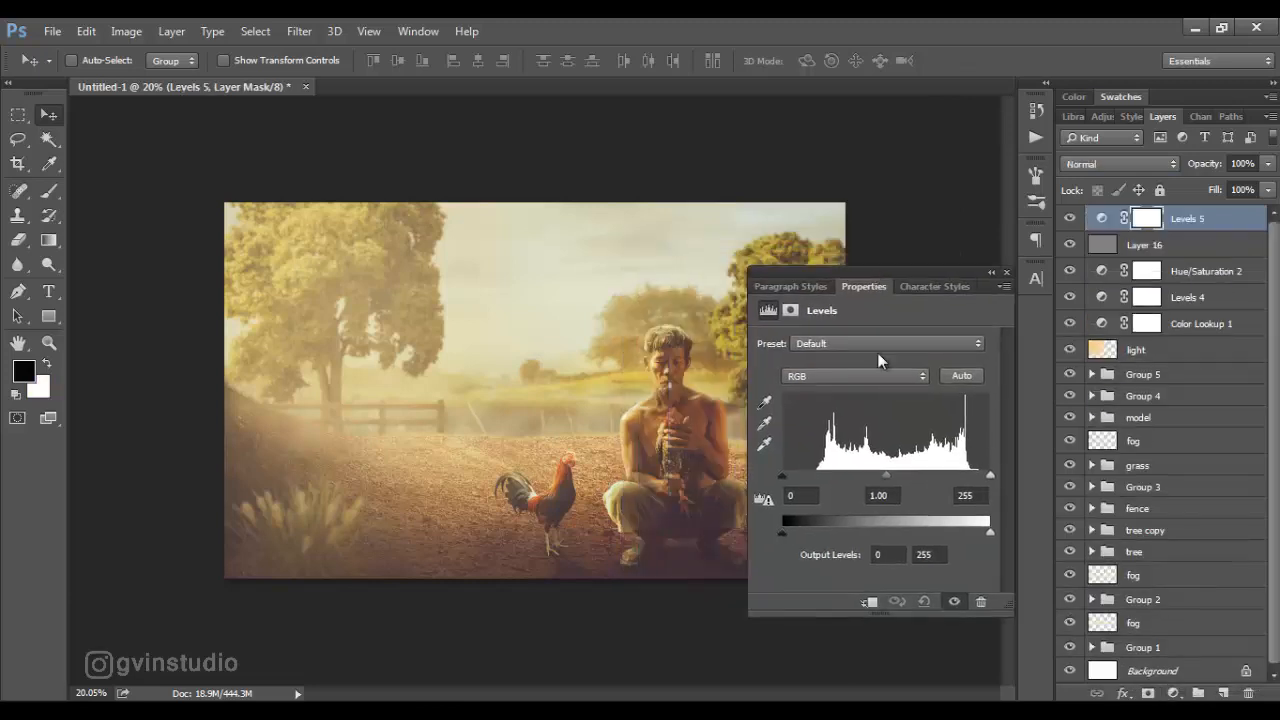
pyautogui.moveTo(990, 533); pyautogui.dragTo(983, 533)
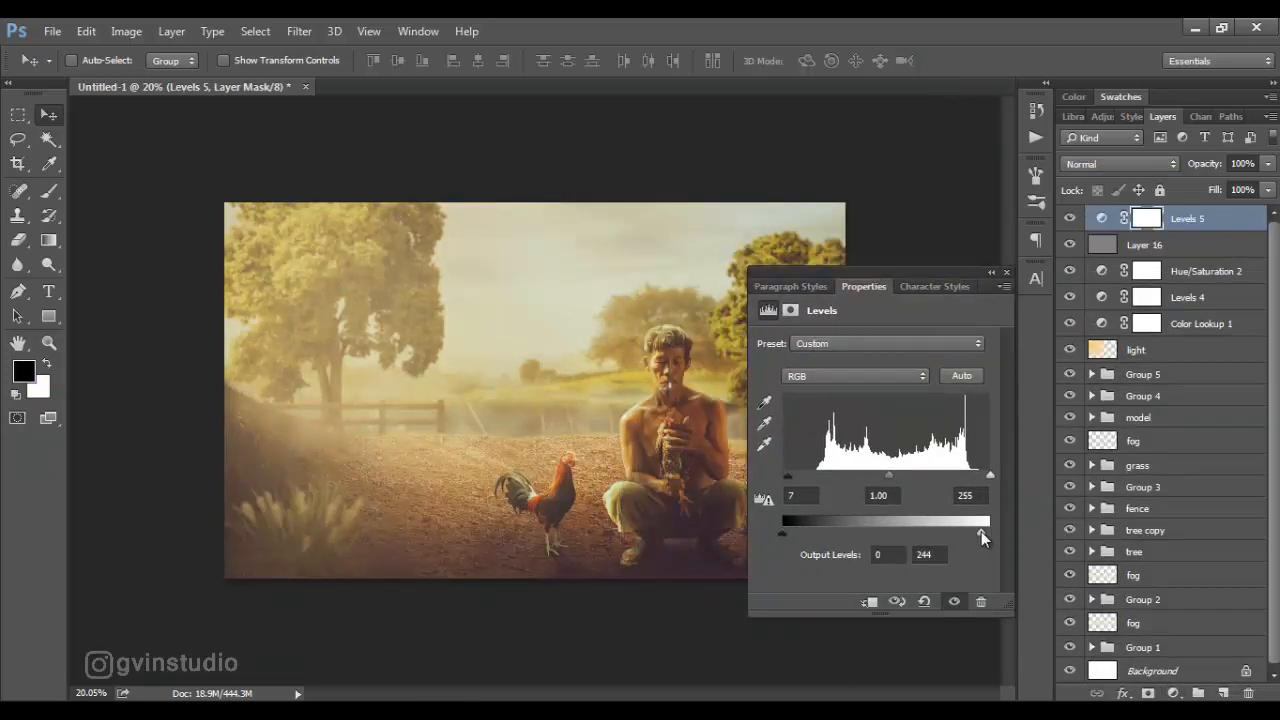
pyautogui.click(1007, 272)
pyautogui.scroll(-3, 679, 437)
pyautogui.scroll(5, 679, 437)
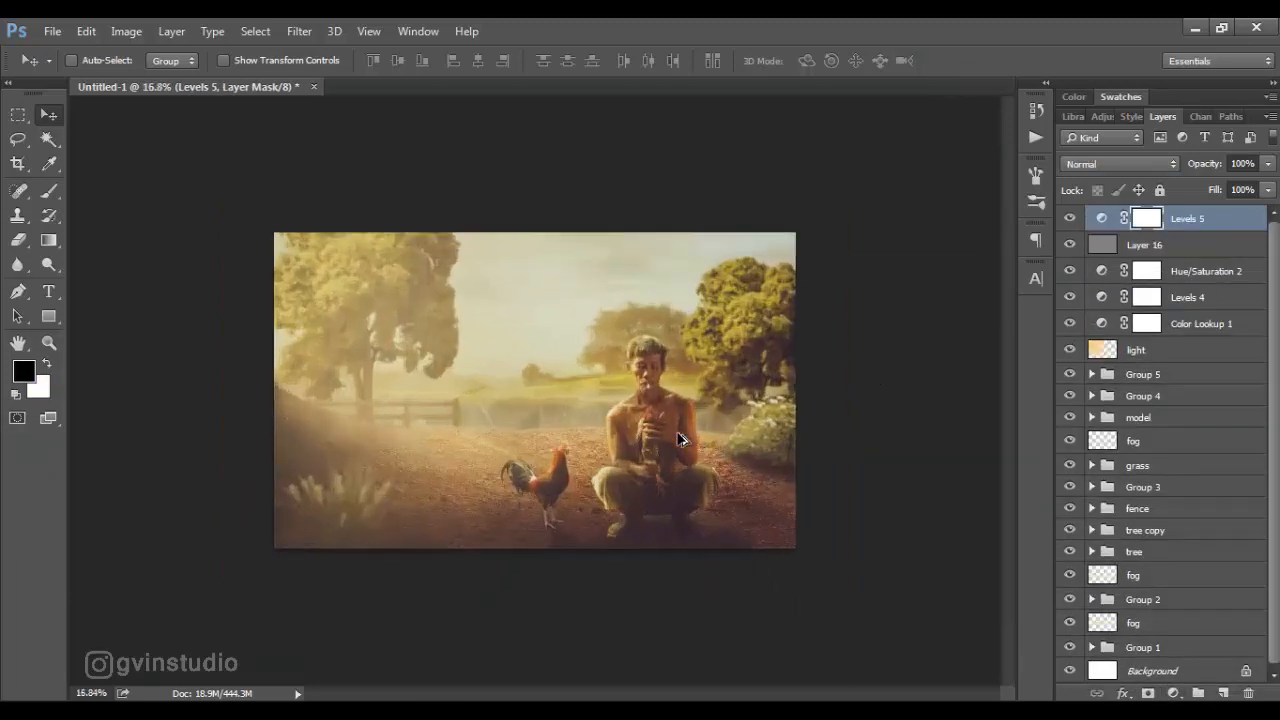